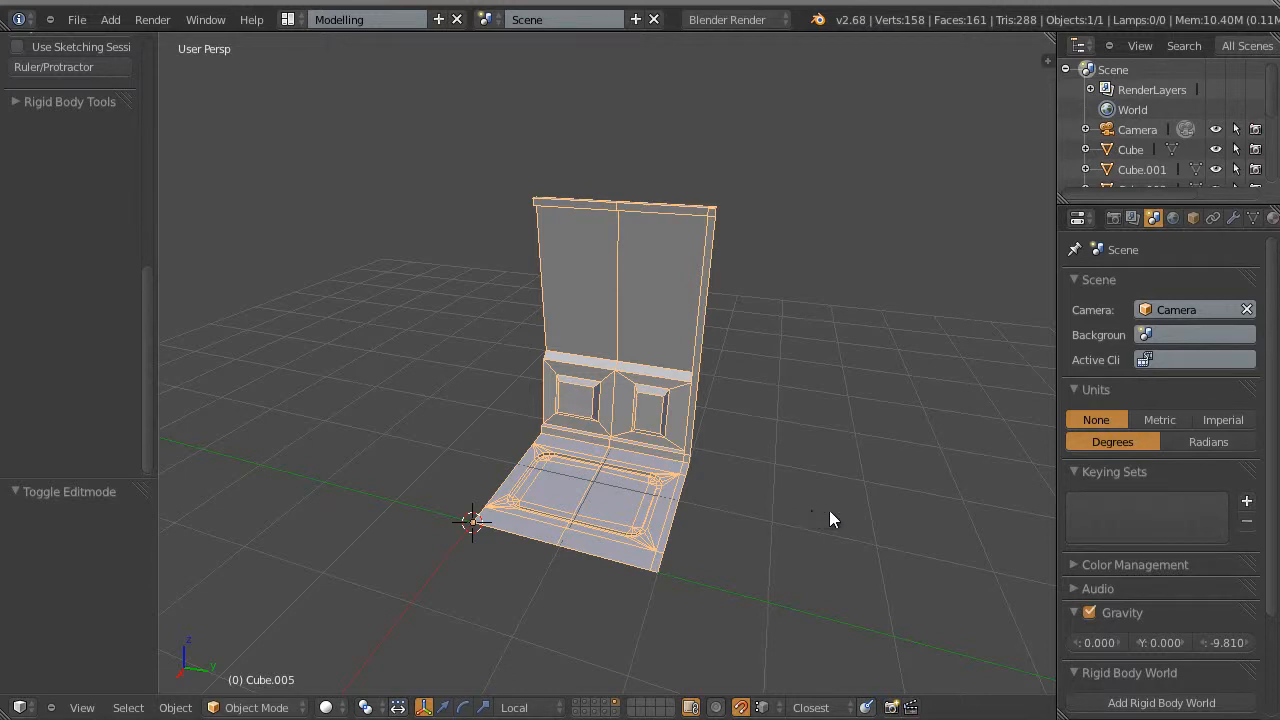
- Put the wall-and-floor mesh into Edit Mode and examine its existing seams around the recessed wall panels
mouse_move(616, 455)
middle_down()
mouse_move(628, 447)
mouse_move(618, 451)
middle_up()
scroll(618, 451, up, 3)
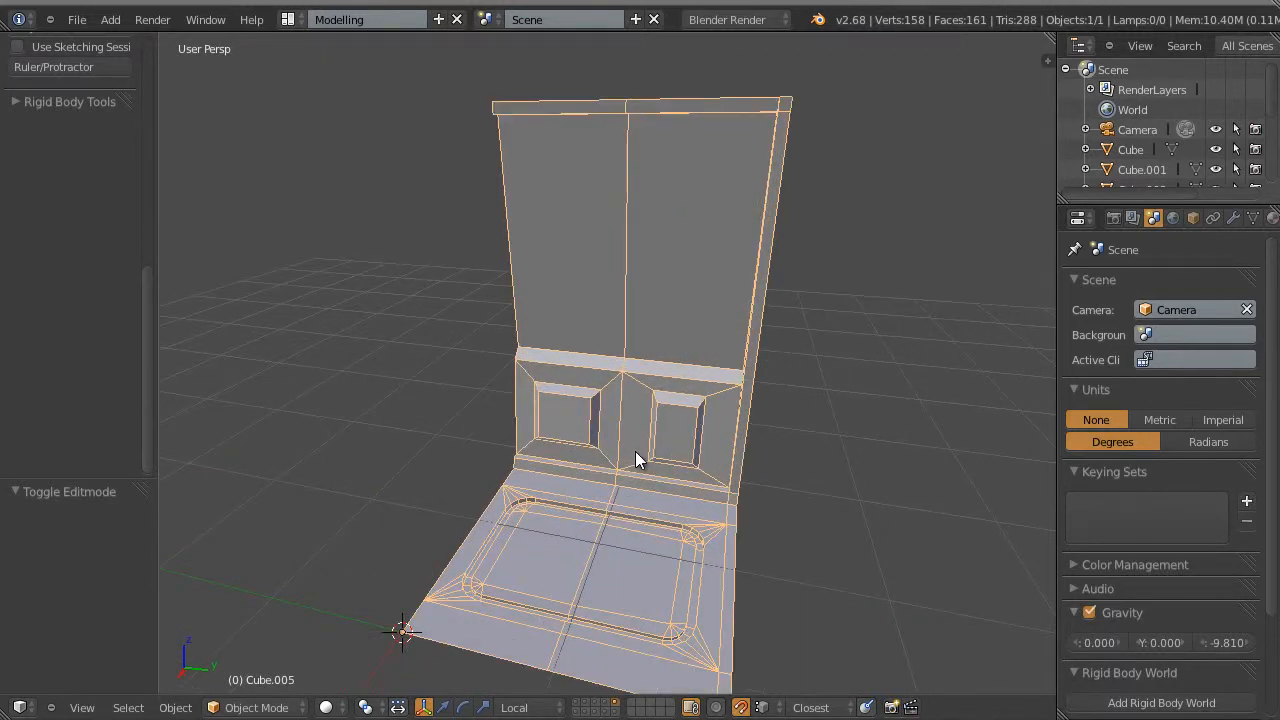
key(Tab)
middle_drag(651, 434, 757, 431)
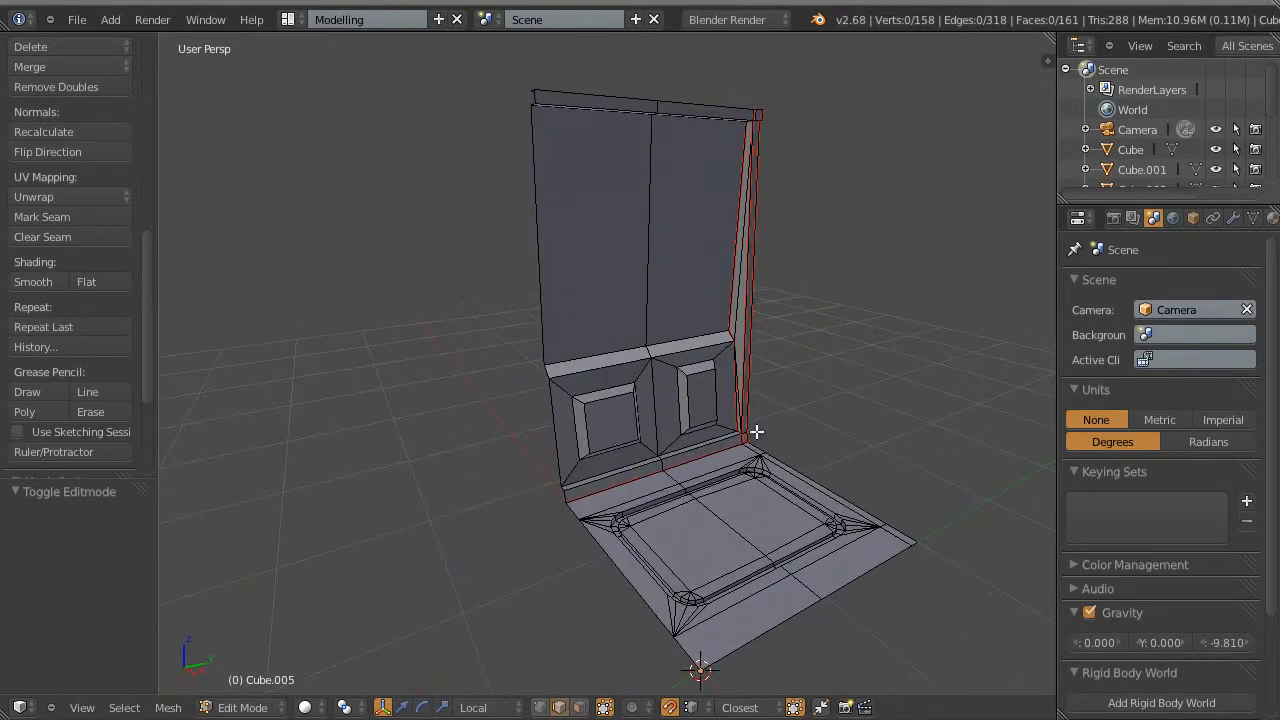
middle_drag(769, 356, 761, 424)
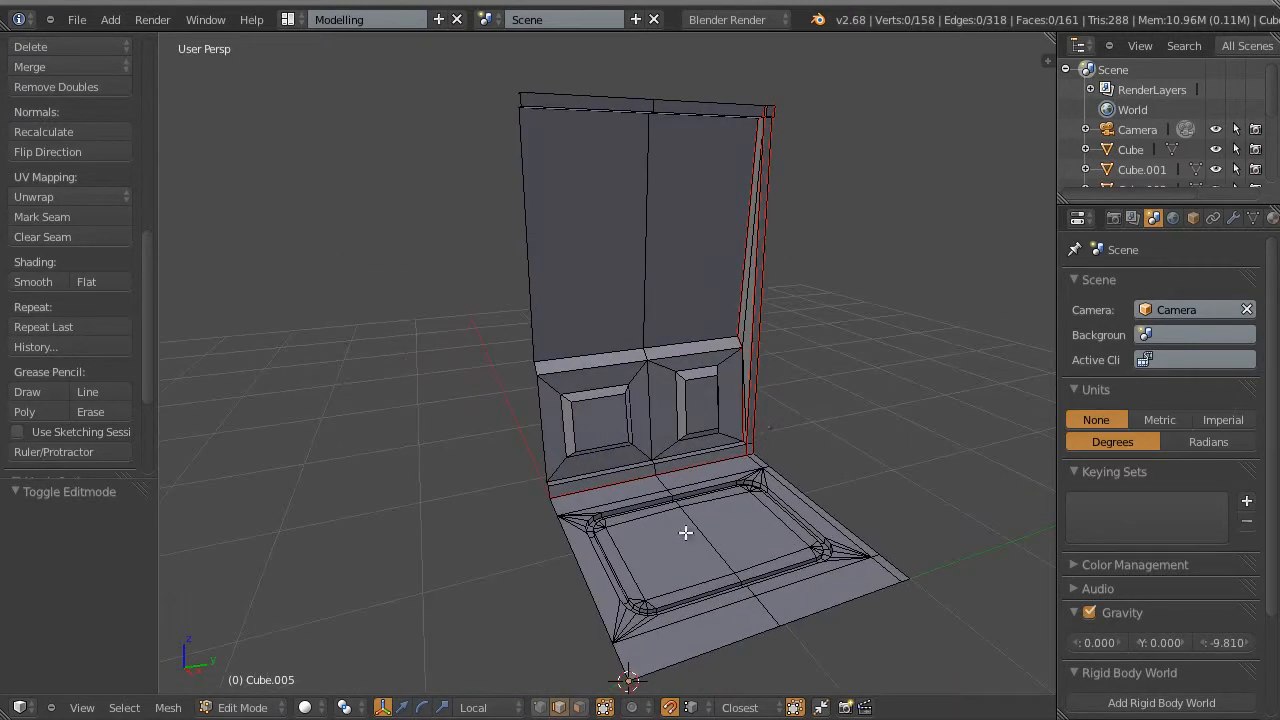
scroll(685, 533, up, 2)
middle_drag(802, 466, 737, 380)
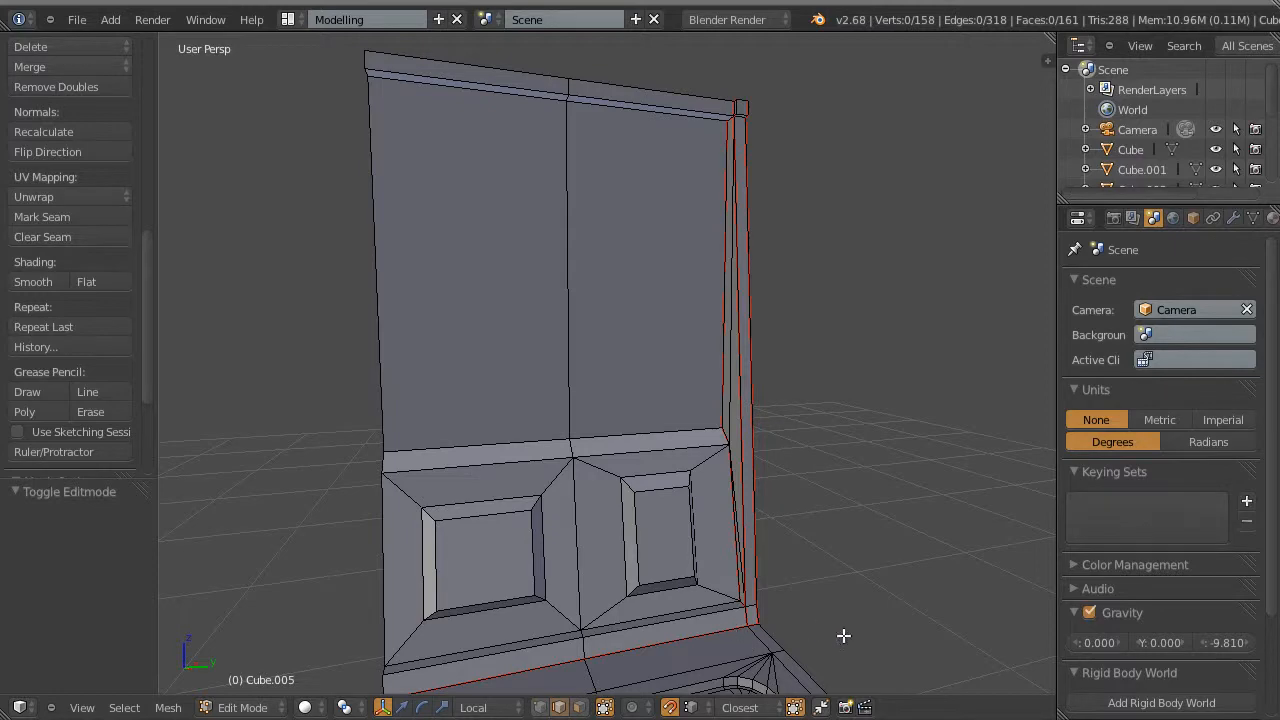
middle_drag(843, 635, 785, 455)
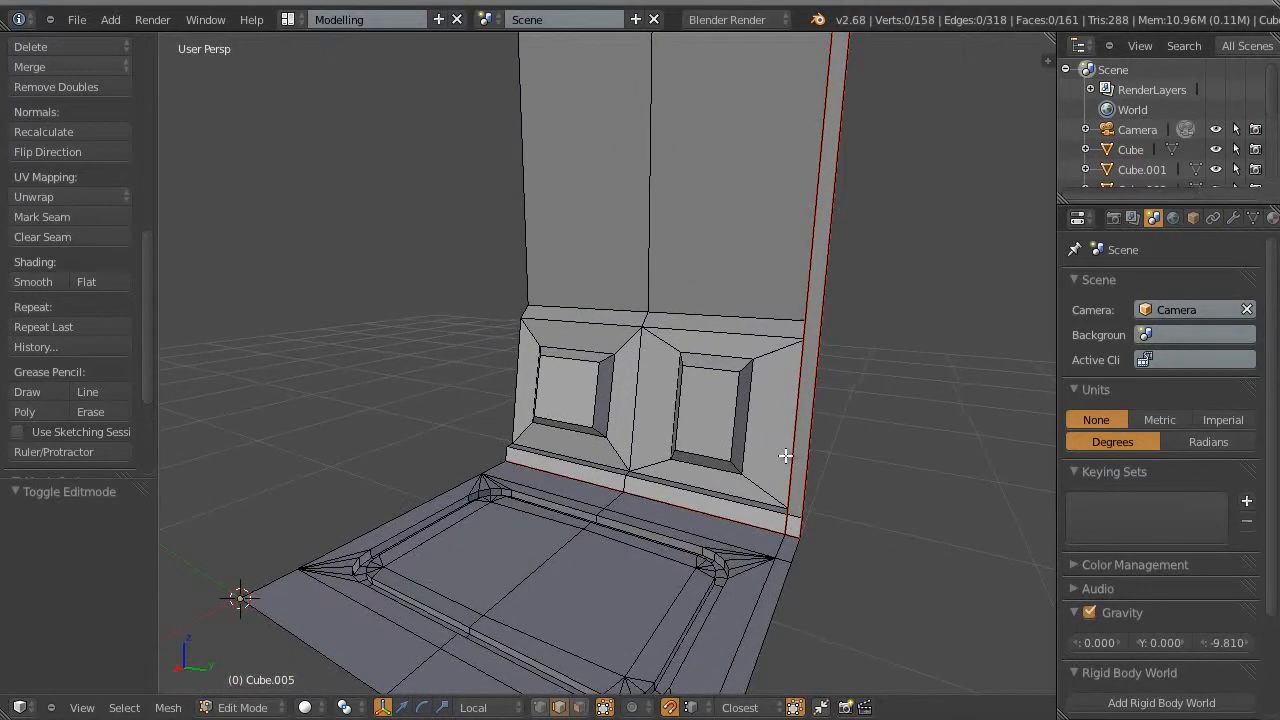
middle_drag(699, 475, 718, 503)
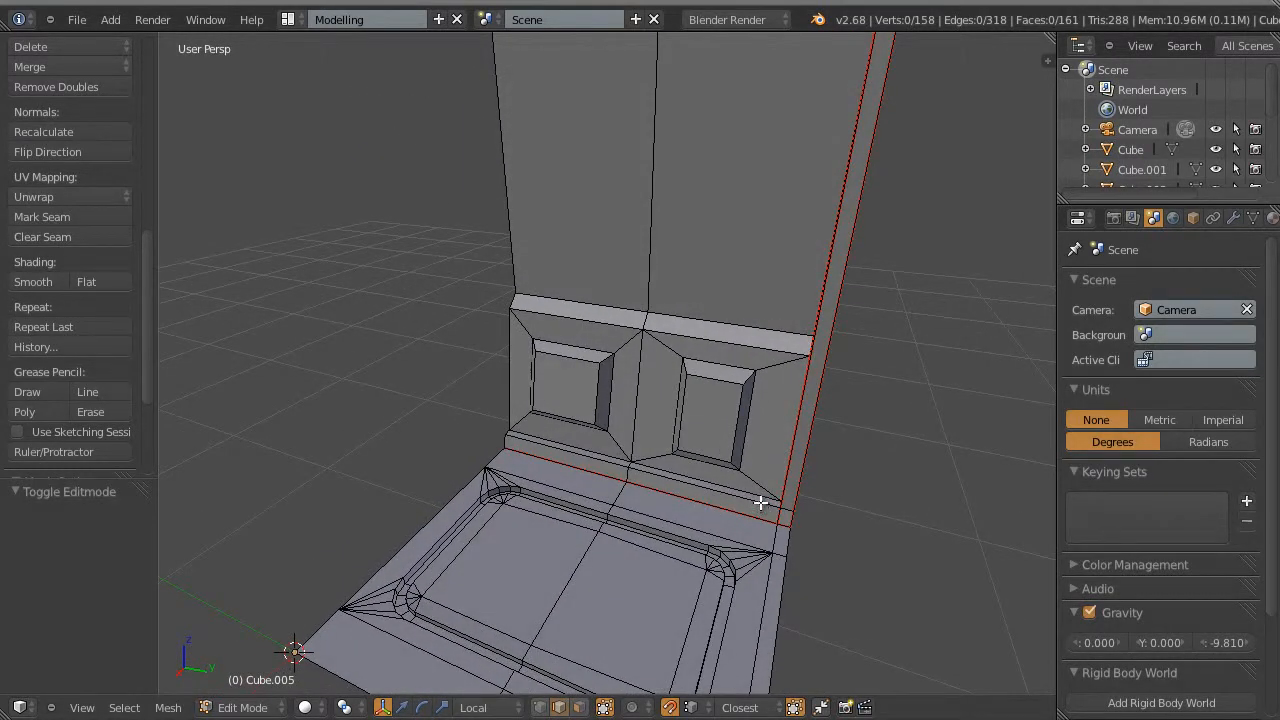
middle_drag(654, 444, 643, 389)
scroll(651, 451, up, 3)
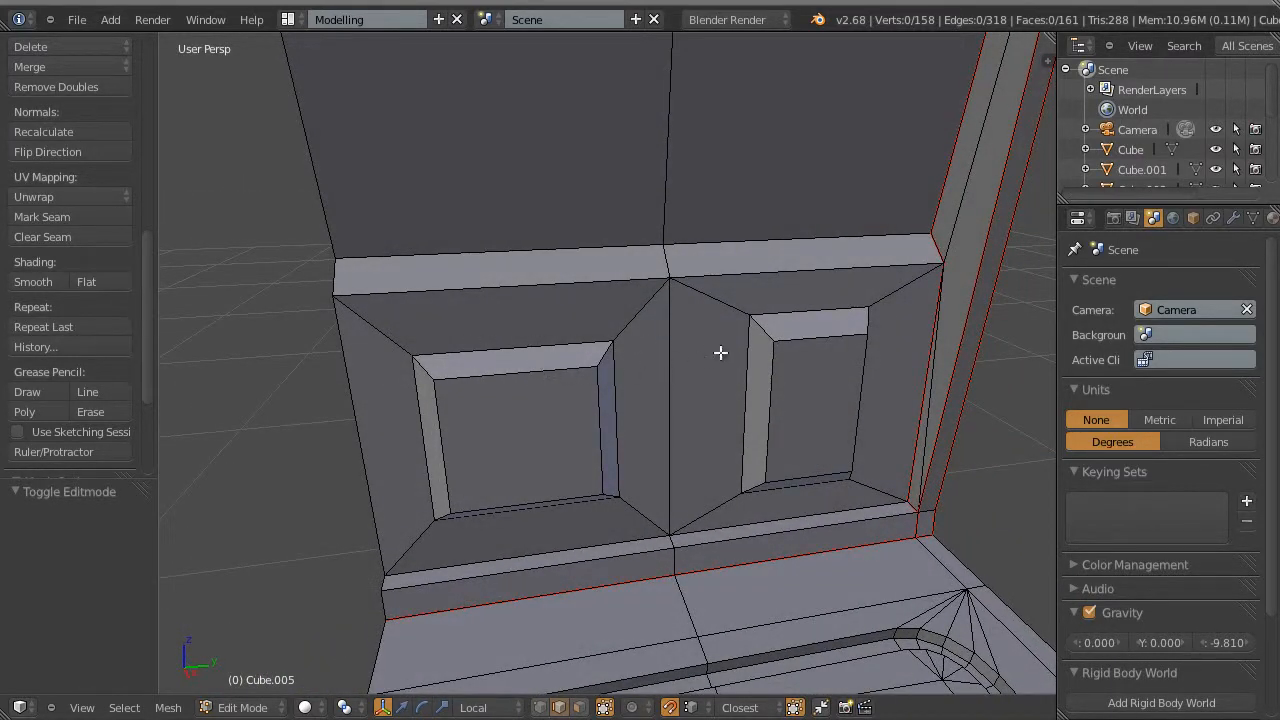
middle_drag(618, 423, 491, 411)
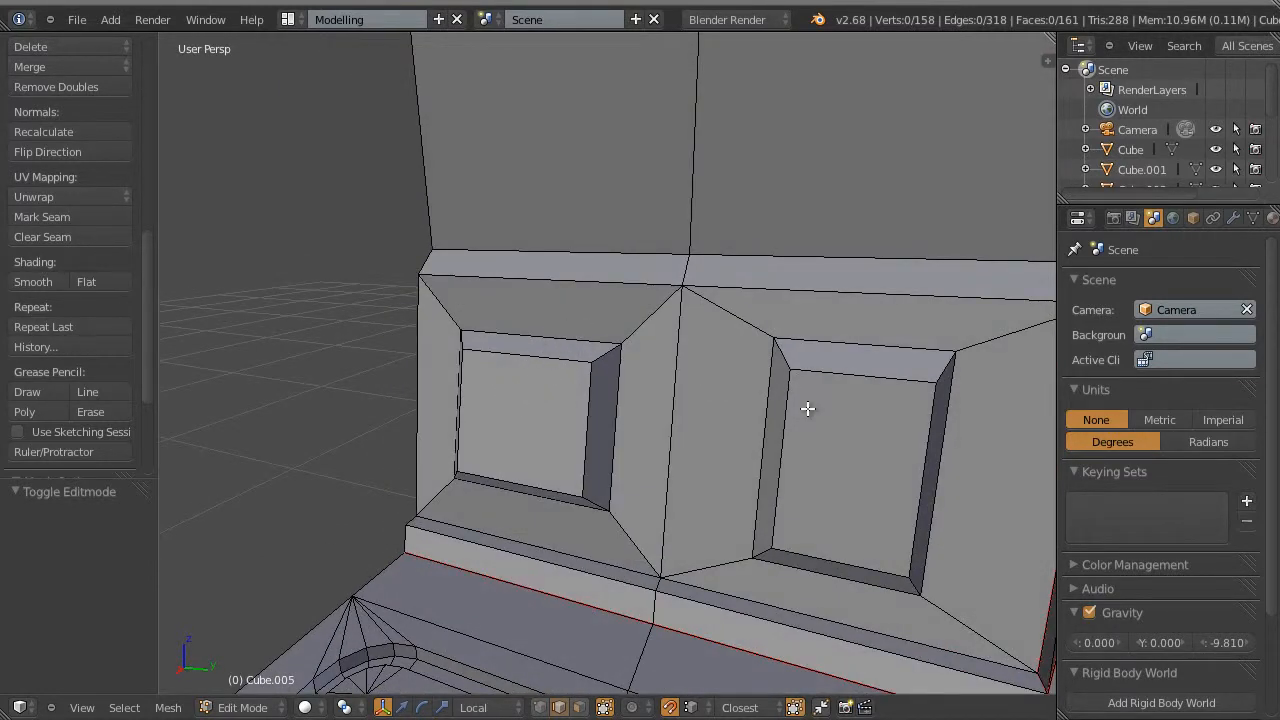
middle_drag(700, 409, 536, 349)
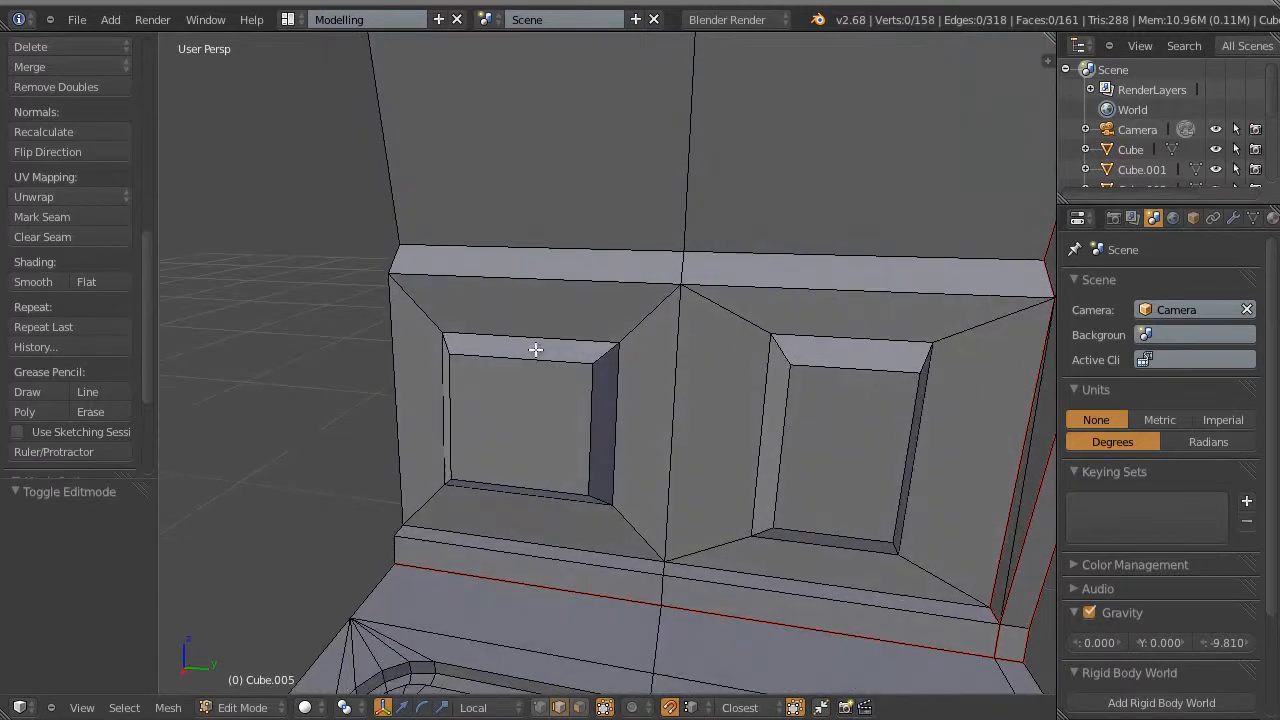
- In edge select mode, mark the four outer rim edges of both recessed wall panels as seams and clear the selection
key(ctrl+Tab)
click(491, 340)
right_click(562, 342)
shift+right_click(618, 400)
middle_drag(566, 477, 557, 437)
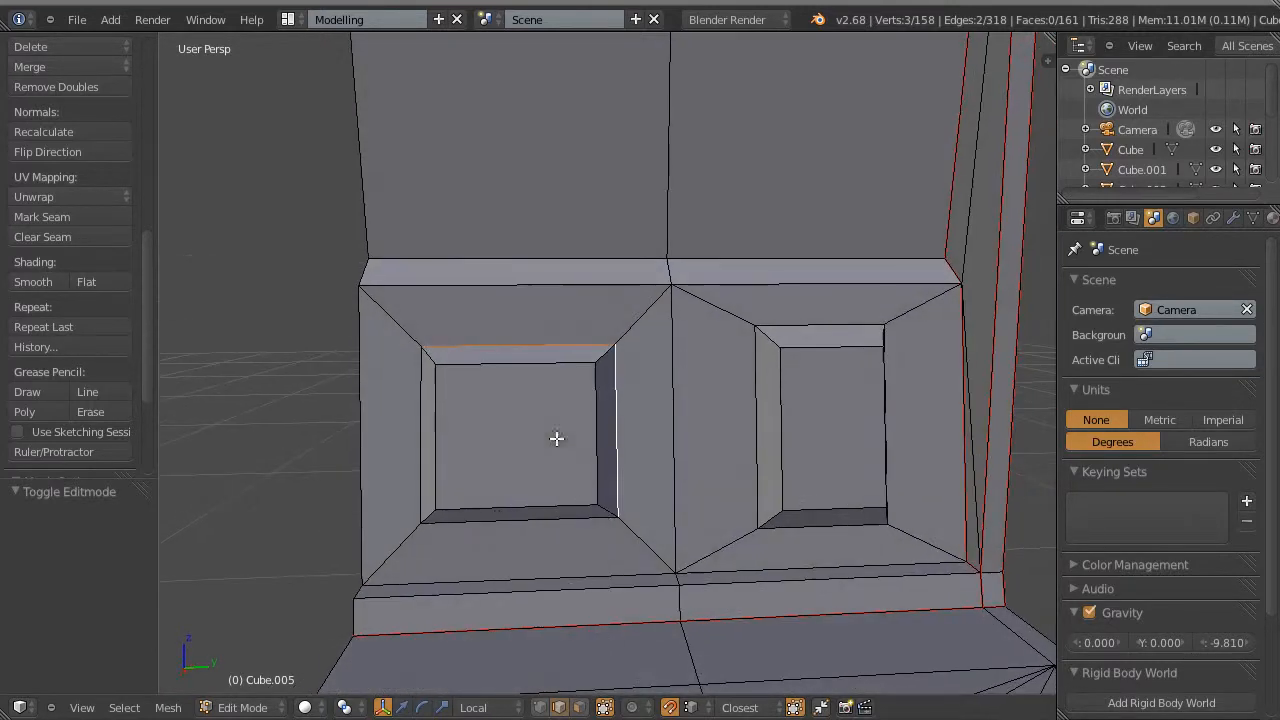
shift+right_click(489, 520)
shift+right_click(419, 438)
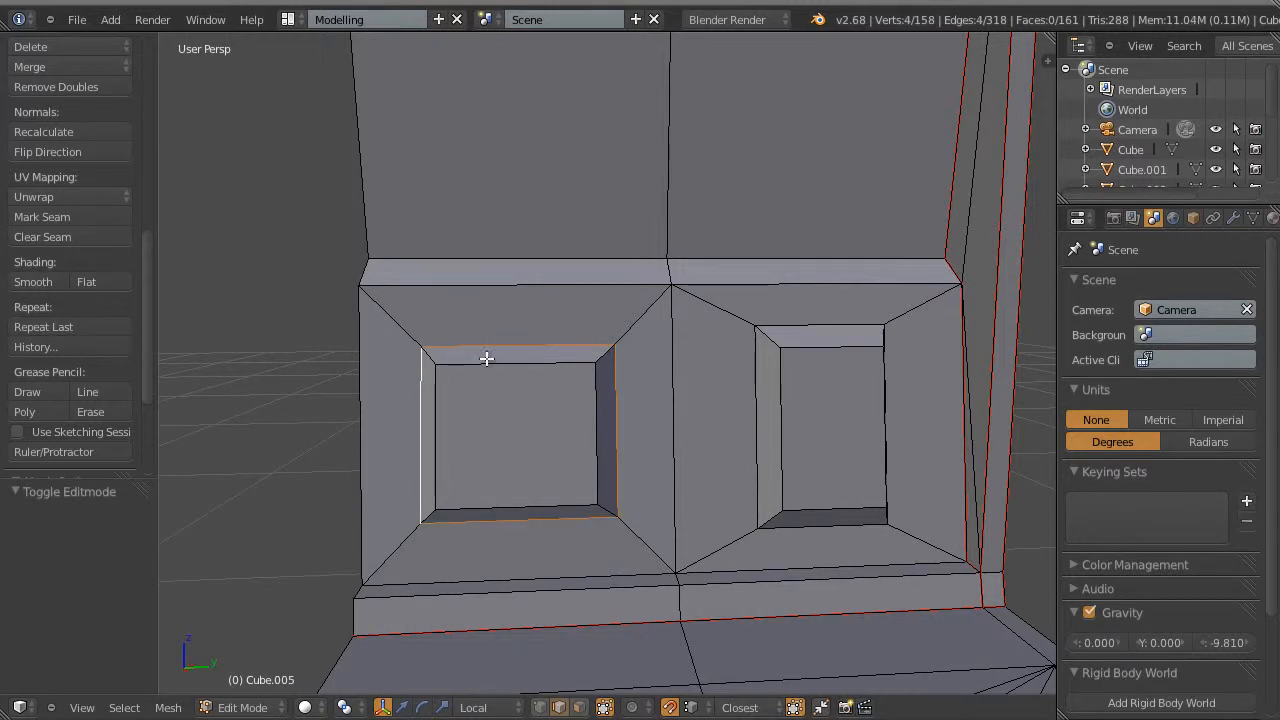
shift+right_click(755, 362)
shift+right_click(786, 330)
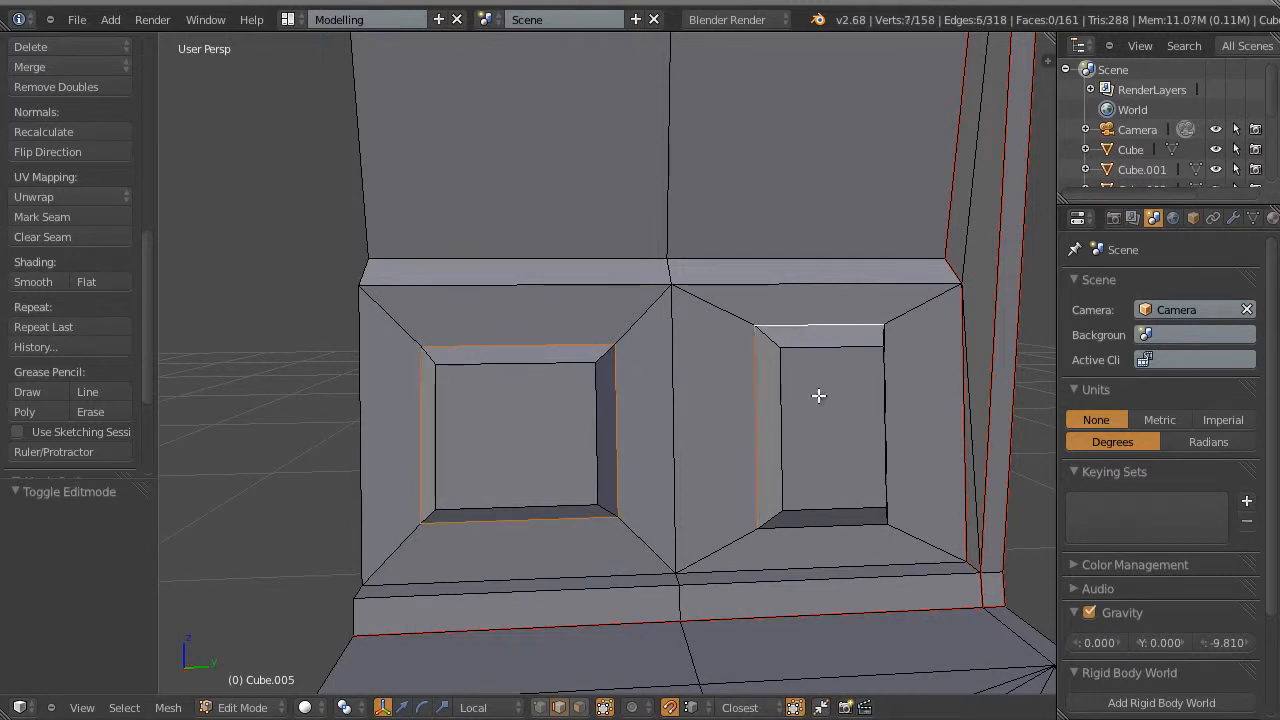
middle_drag(817, 394, 771, 414)
shift+right_click(942, 461)
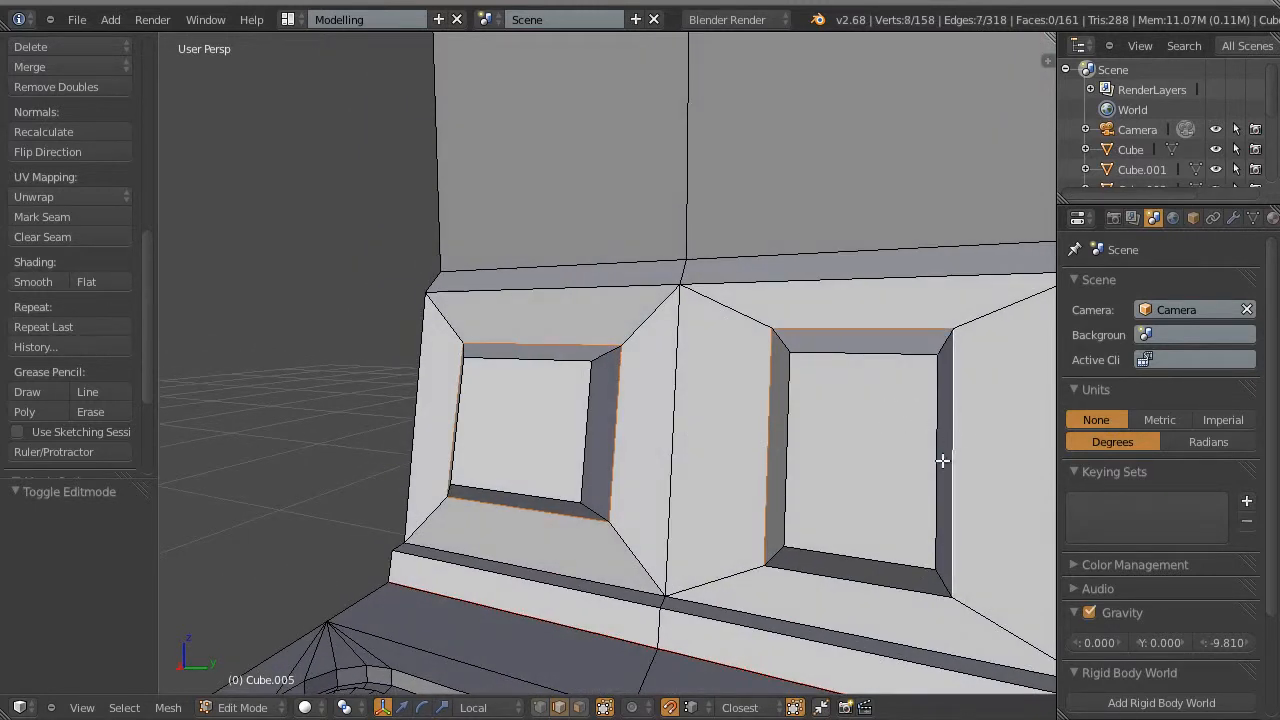
shift+right_click(844, 569)
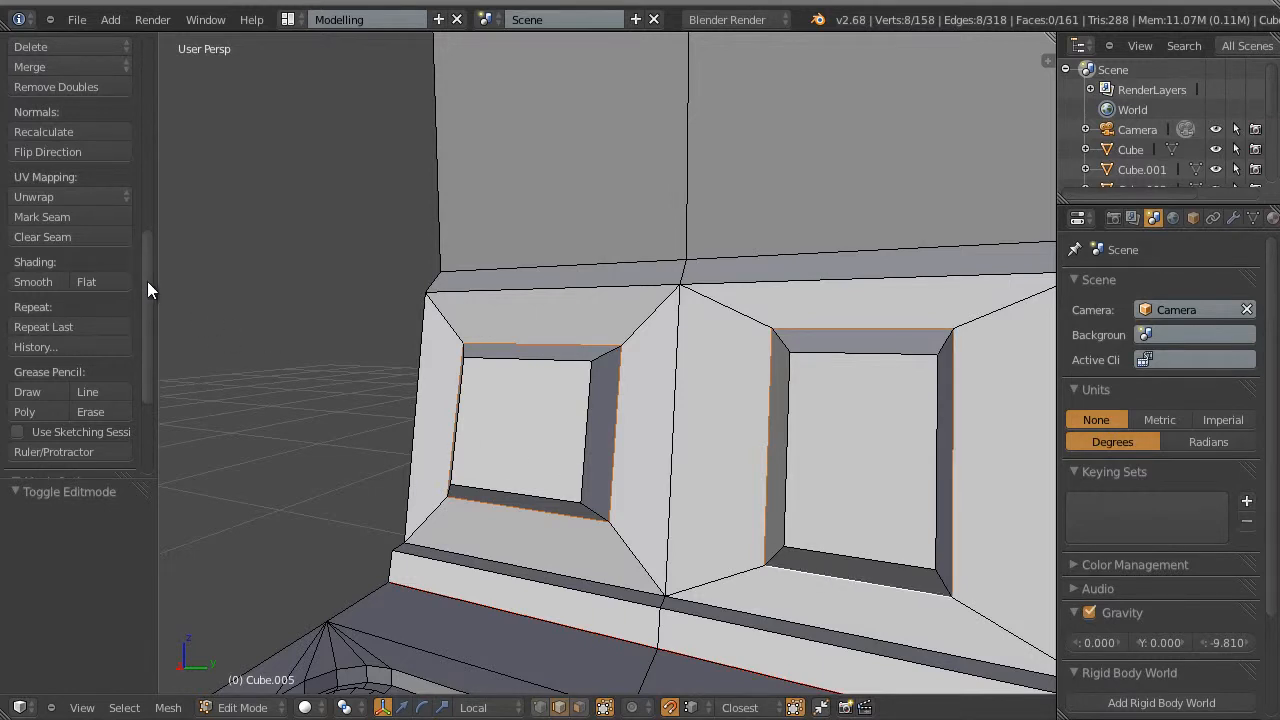
drag(147, 281, 135, 251)
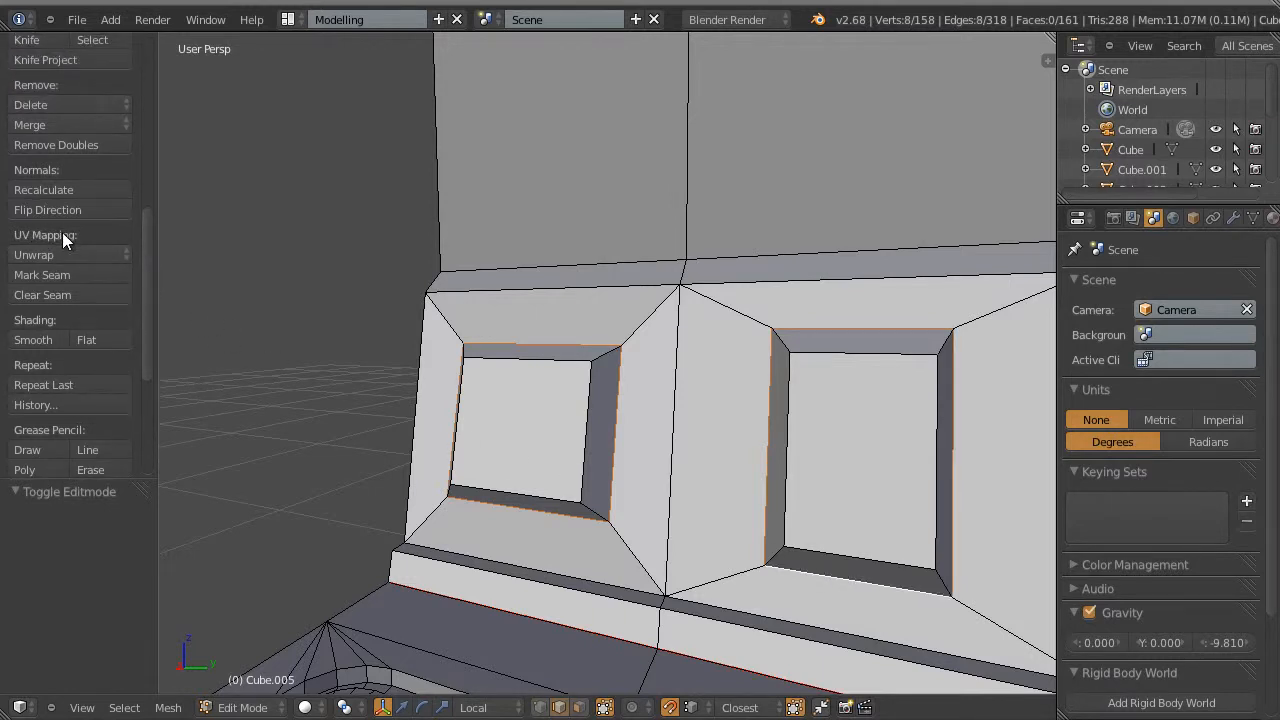
click(46, 274)
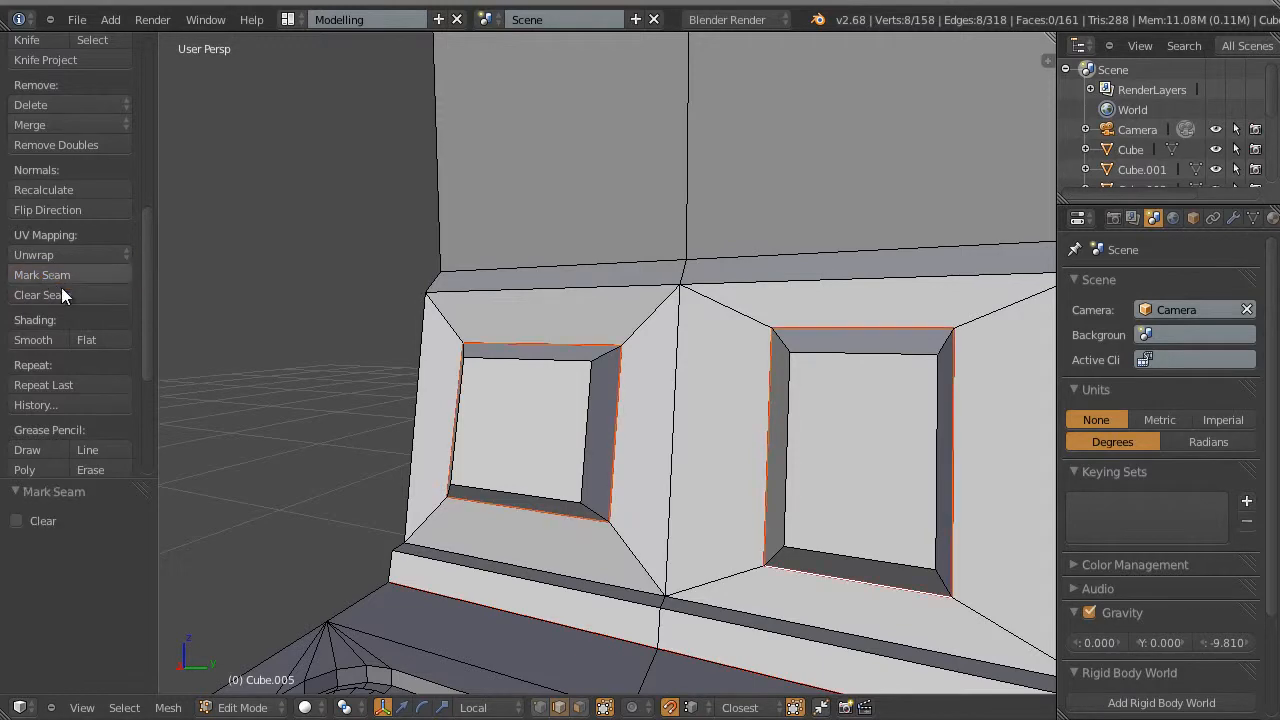
key(a)
- Mark the short diagonal corner edges inside both recessed wall panels as seams and clear the selection
middle_drag(491, 471, 608, 526)
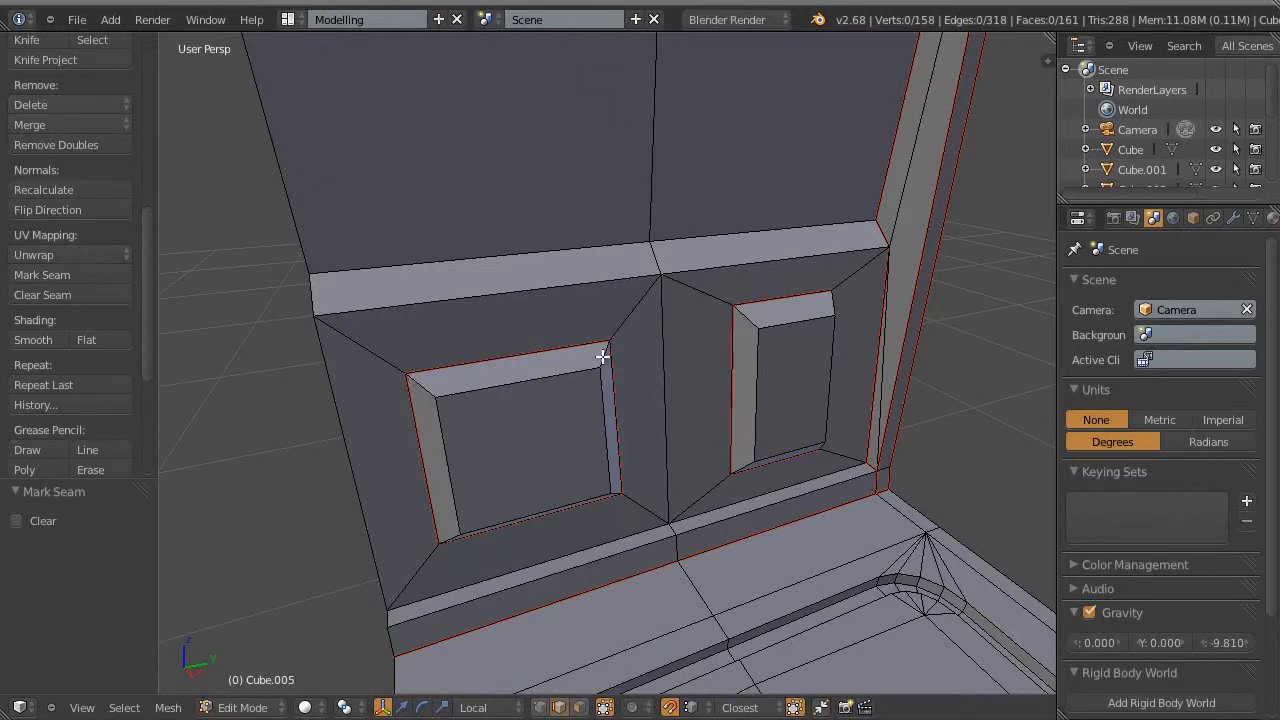
right_click(427, 385)
shift+right_click(603, 354)
middle_drag(603, 354, 426, 470)
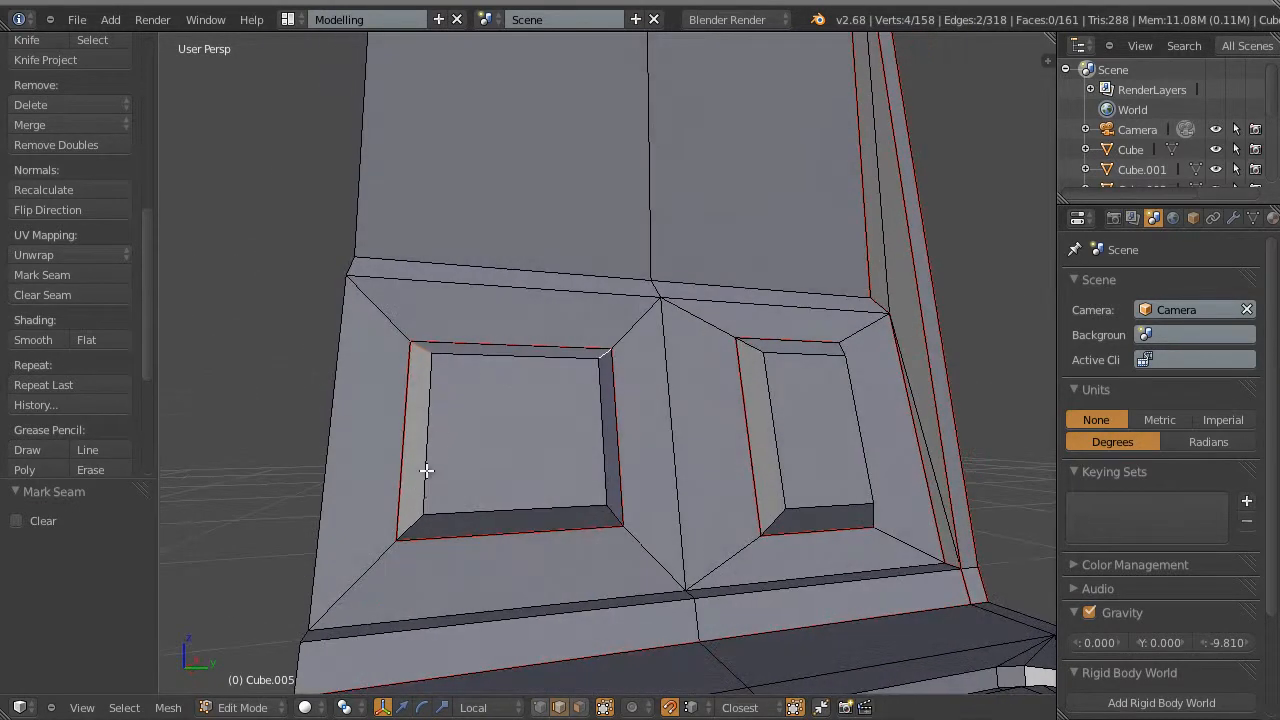
shift+right_click(612, 508)
shift+right_click(783, 519)
shift+right_click(753, 350)
middle_drag(829, 420, 834, 414)
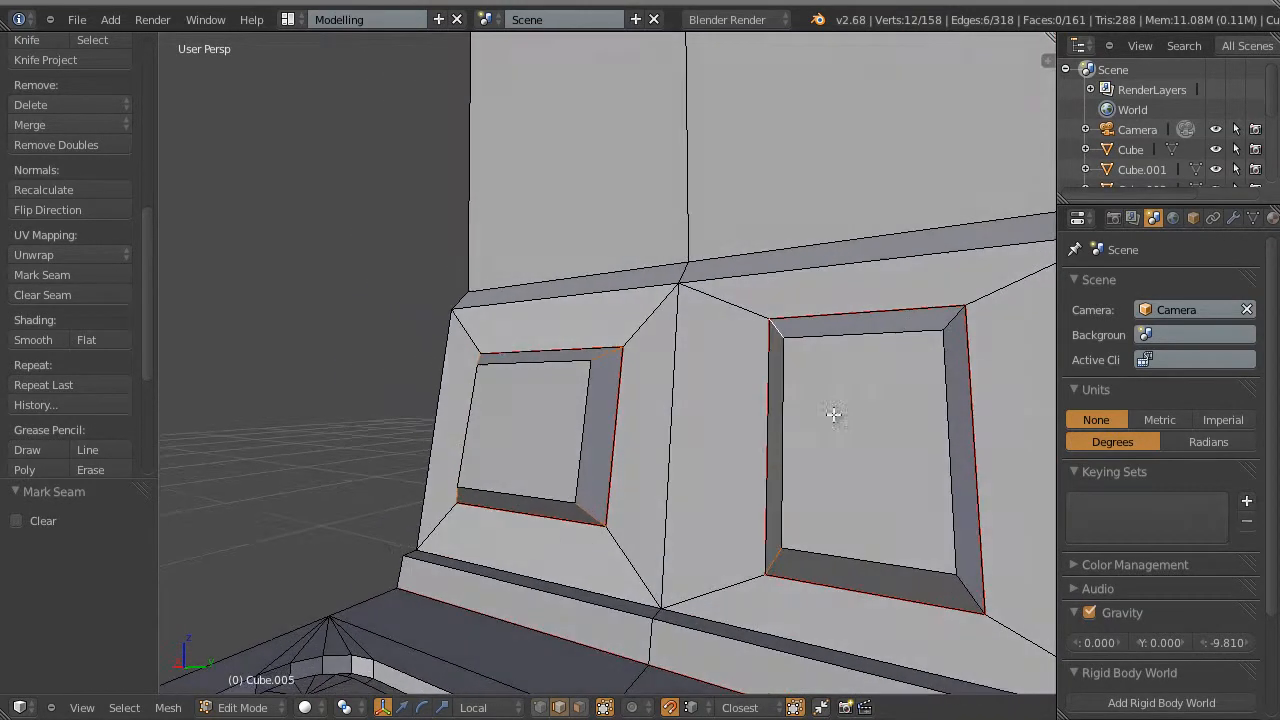
shift+right_click(950, 318)
shift+right_click(964, 589)
click(43, 285)
key(a)
- Mark the full outer top edge loop of the rounded groove in the floor as a seam
scroll(581, 502, down, 3)
middle_drag(531, 503, 501, 432)
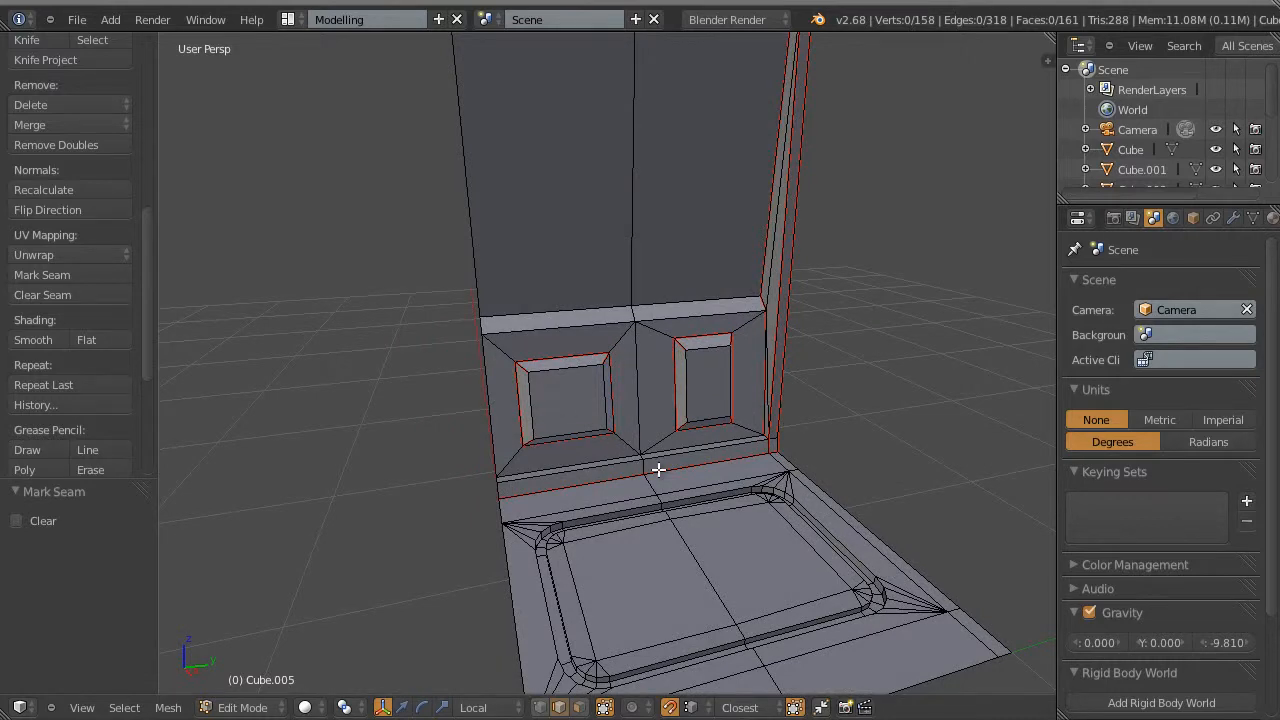
middle_drag(744, 514, 800, 505)
scroll(770, 509, up, 5)
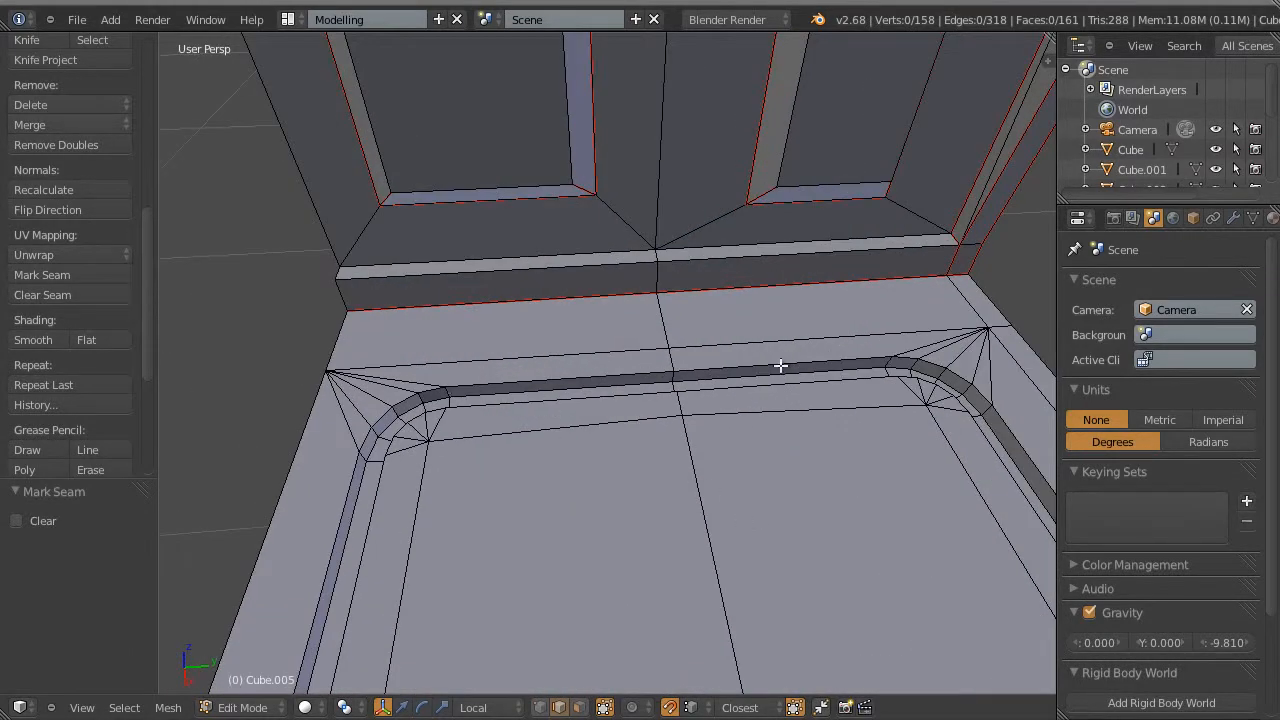
middle_drag(887, 396, 698, 337)
scroll(698, 337, up, 2)
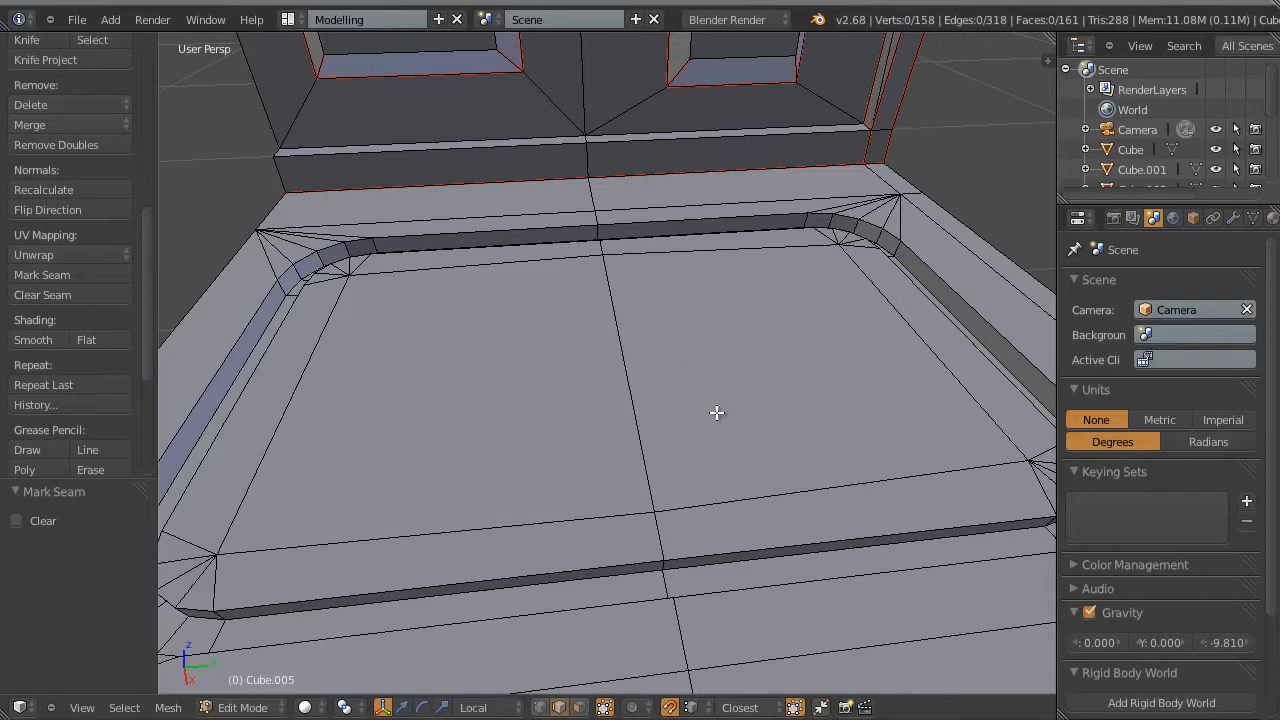
middle_drag(640, 326, 701, 427)
right_click(651, 377)
middle_drag(826, 463, 737, 423)
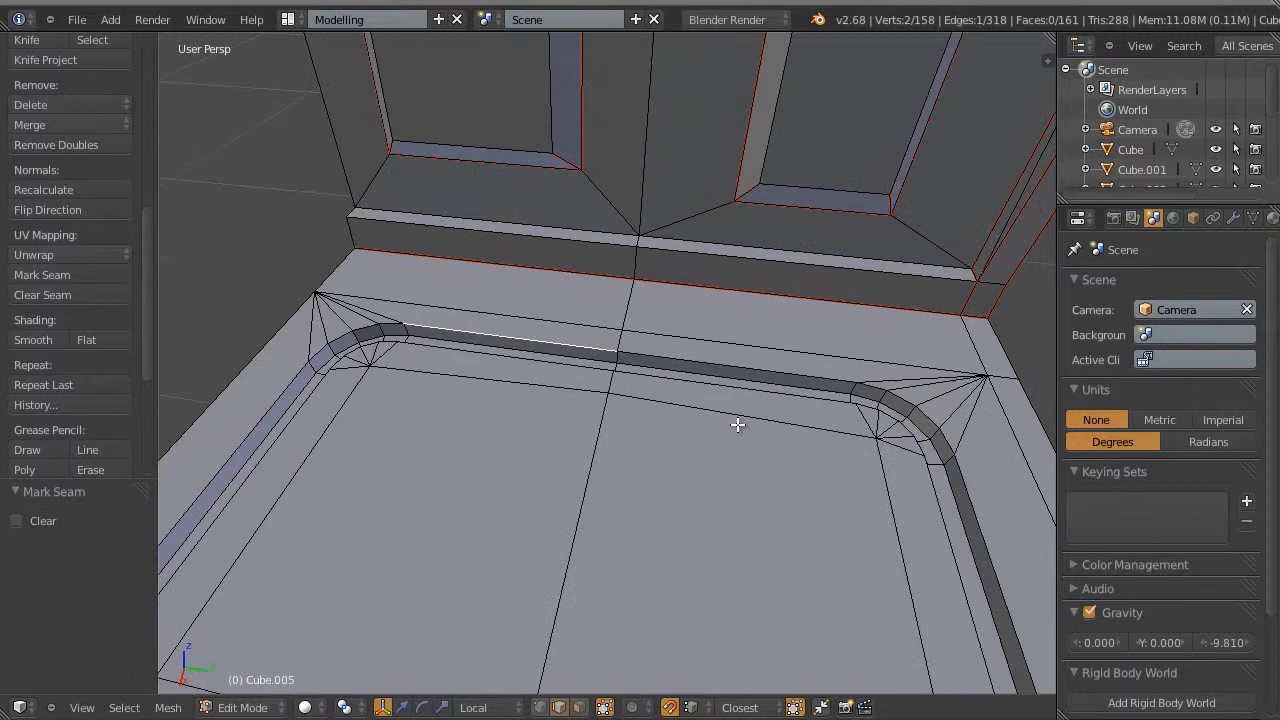
alt+right_click(685, 360)
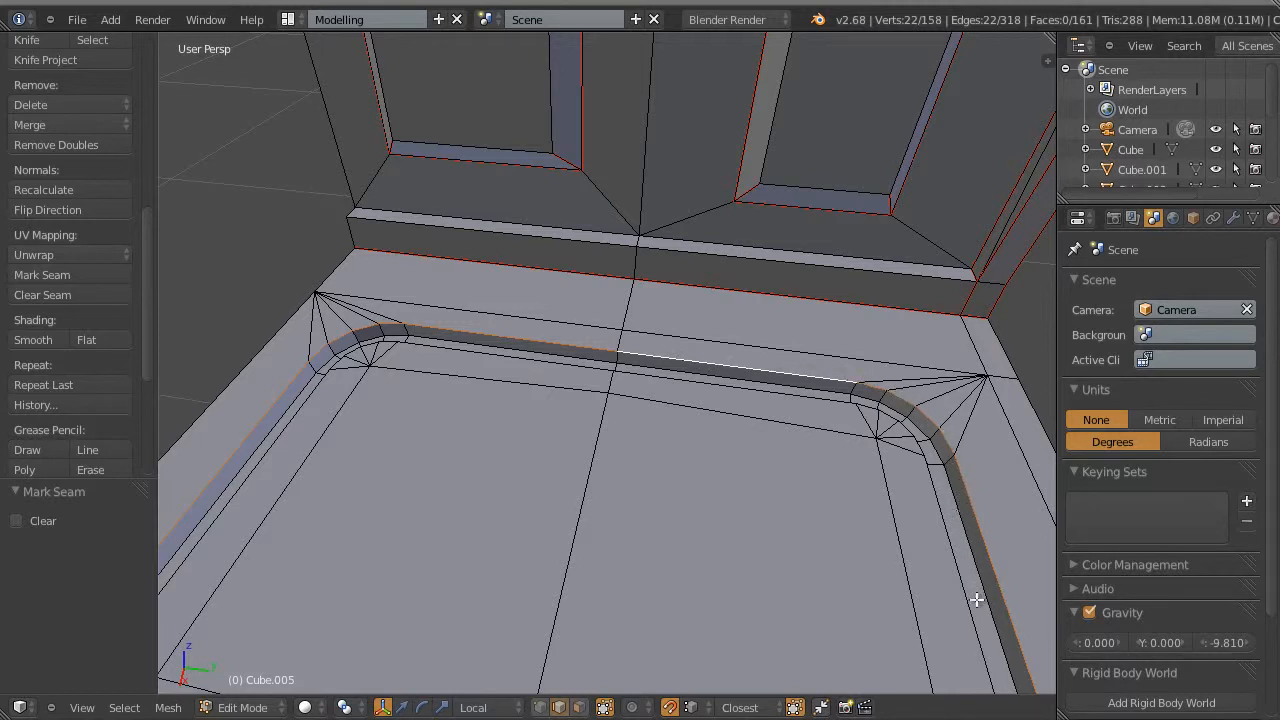
scroll(650, 545, down, 2)
scroll(805, 565, down, 2)
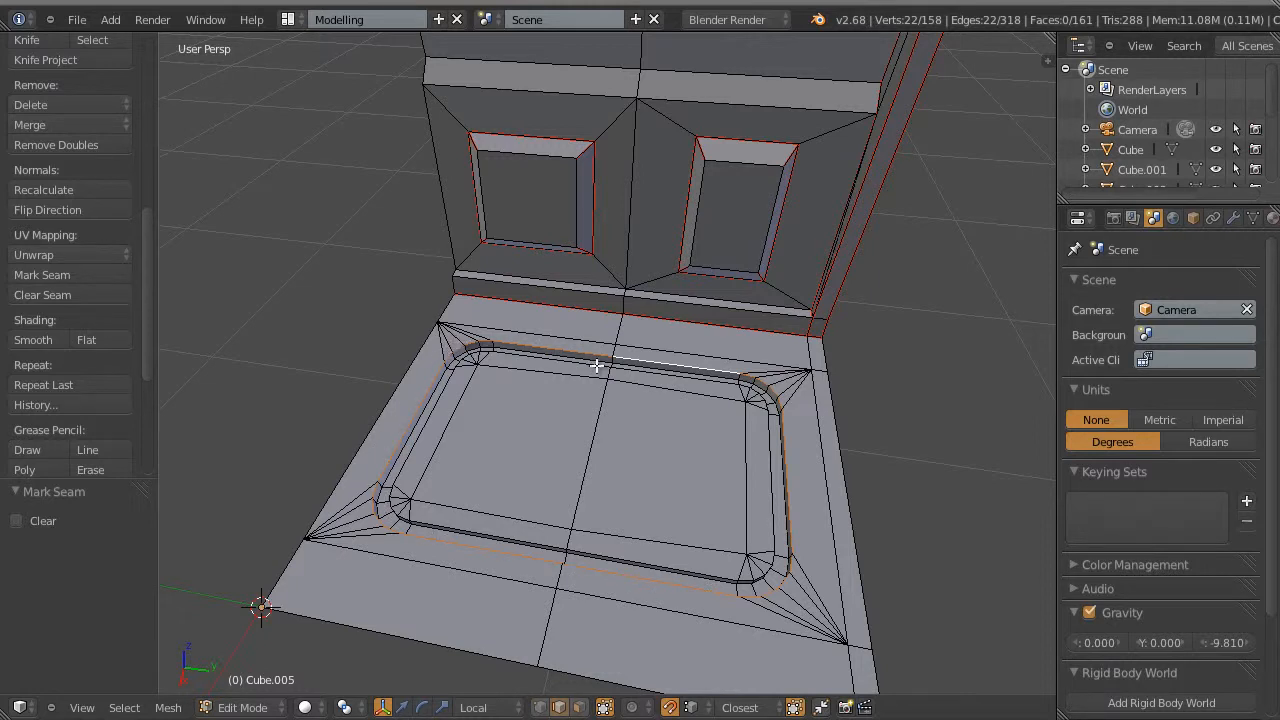
scroll(623, 451, up, 4)
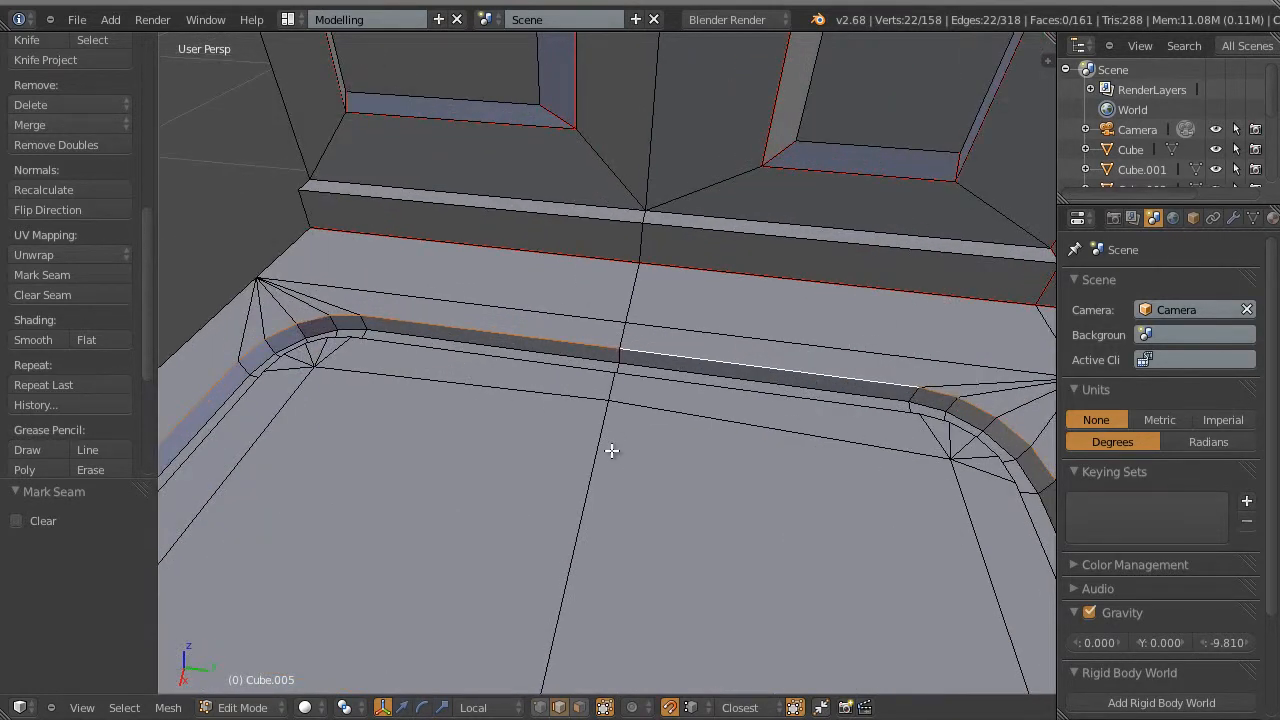
click(55, 280)
- Mark the edge loop at the foot of the floor groove's outer wall as a seam
middle_drag(506, 503, 566, 378)
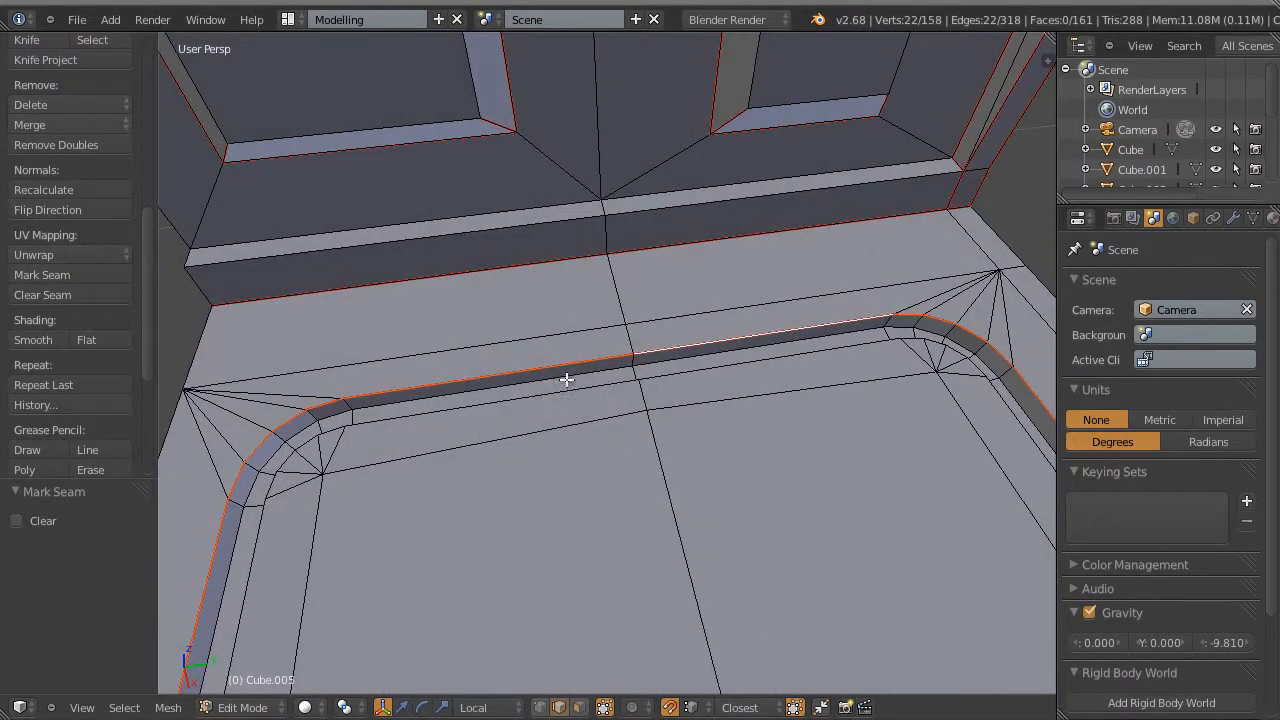
right_click(570, 377)
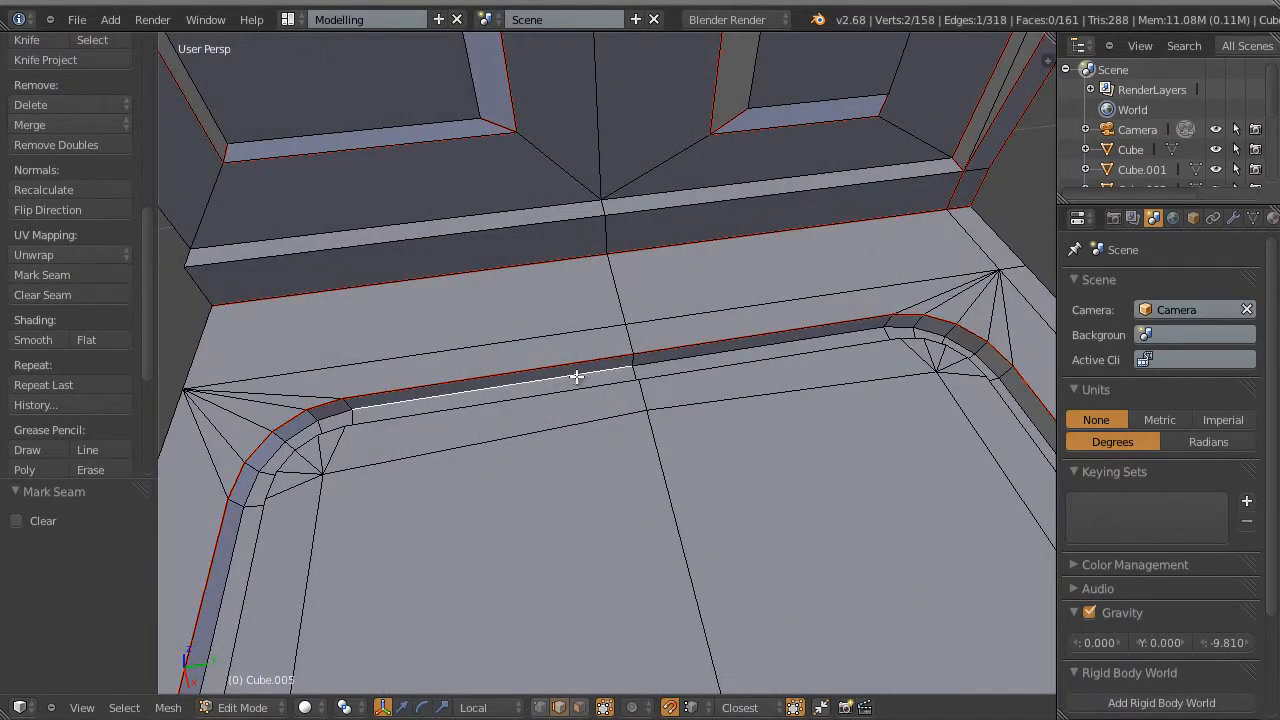
alt+right_click(668, 363)
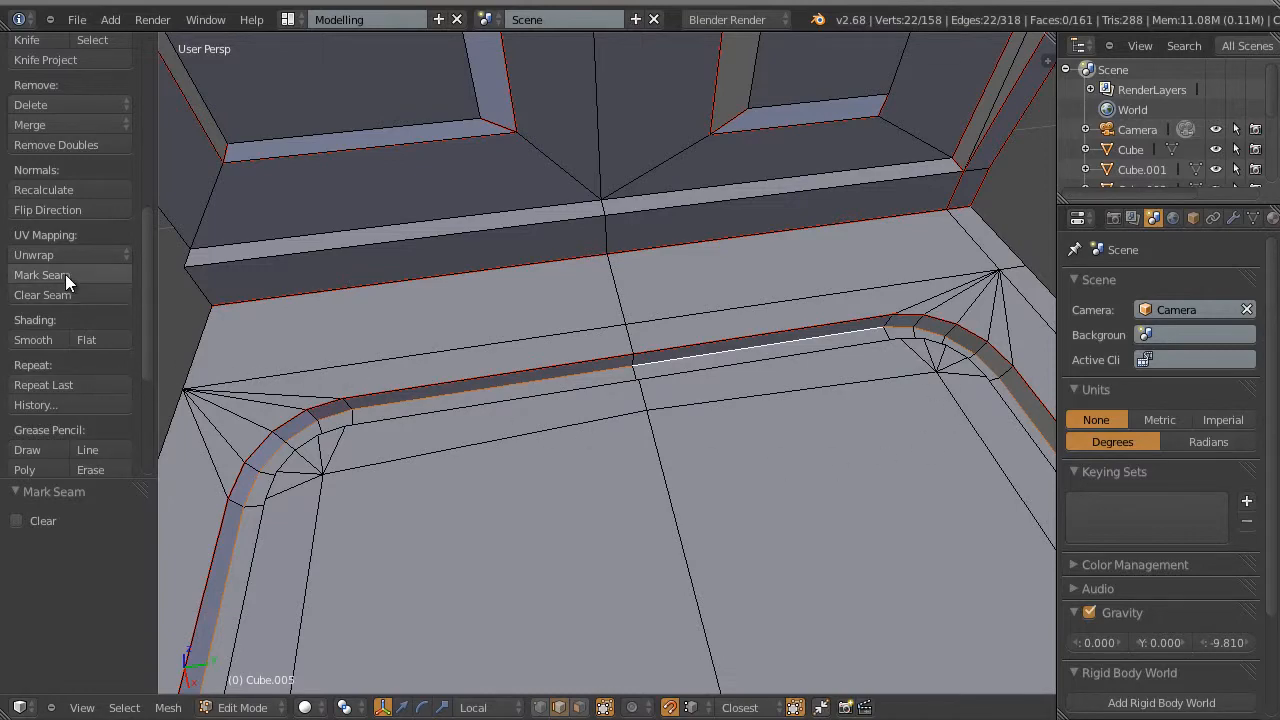
middle_drag(503, 477, 663, 571)
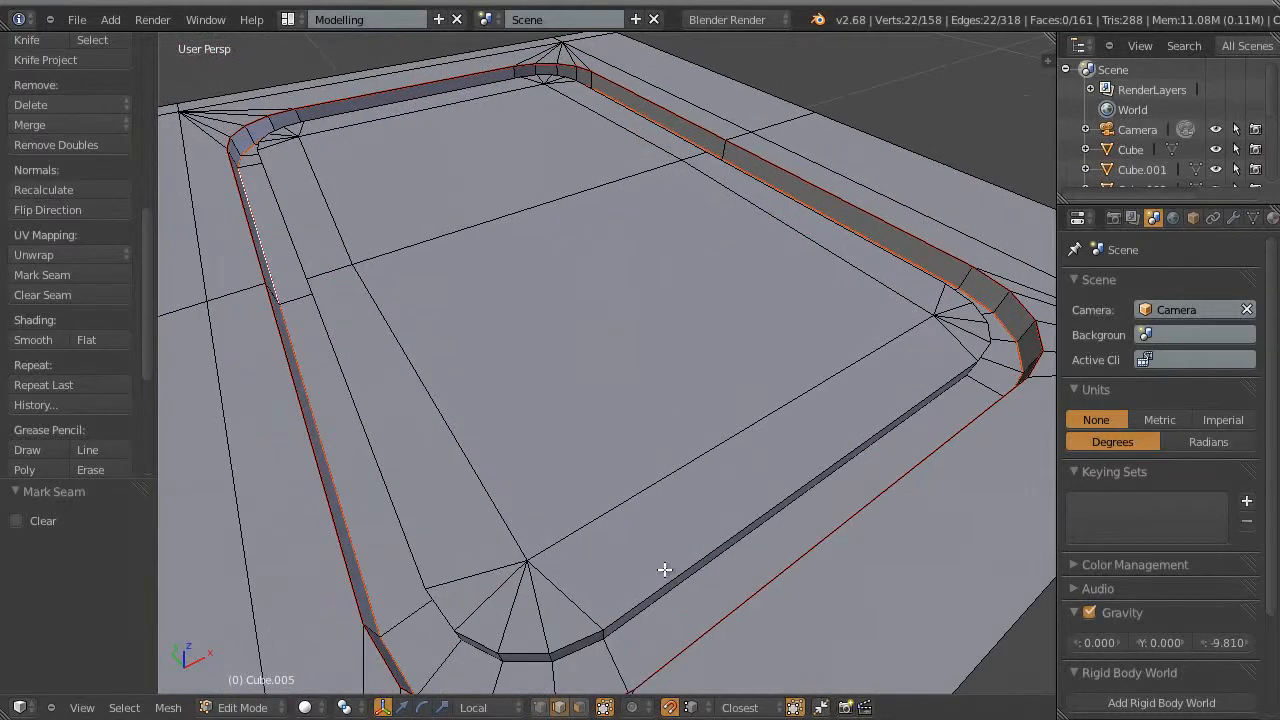
- Mark the top edge loop of the raised centre panel inside the floor groove as a seam and clear the selection
right_click(641, 535)
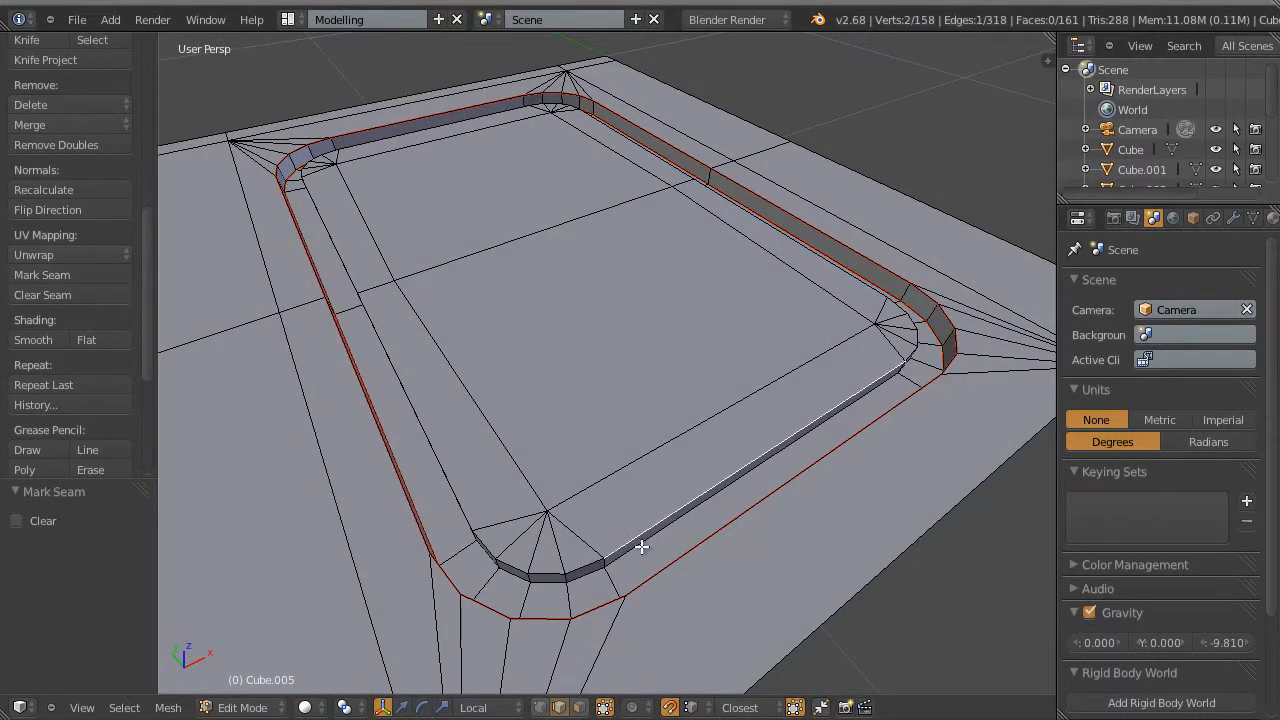
alt+right_click(585, 566)
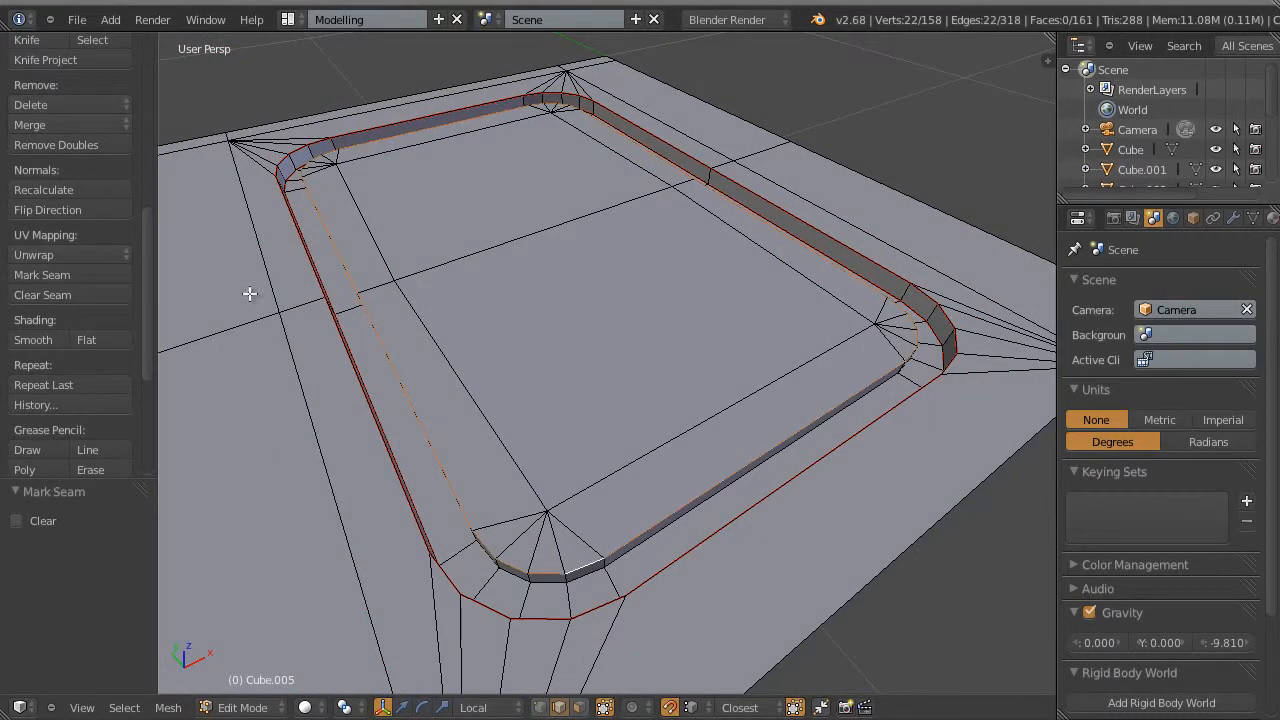
click(42, 274)
key(a)
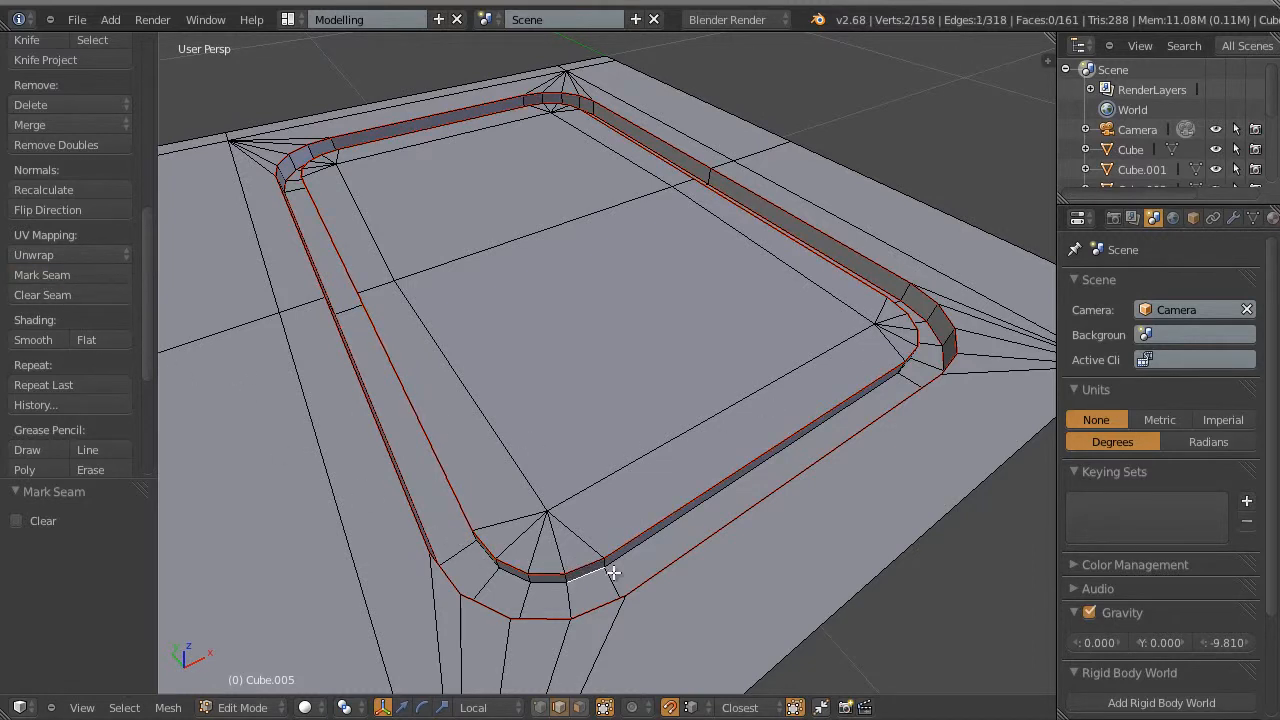
- Mark the edge loop at the base of the raised centre panel's side wall as a seam
alt+right_click(617, 555)
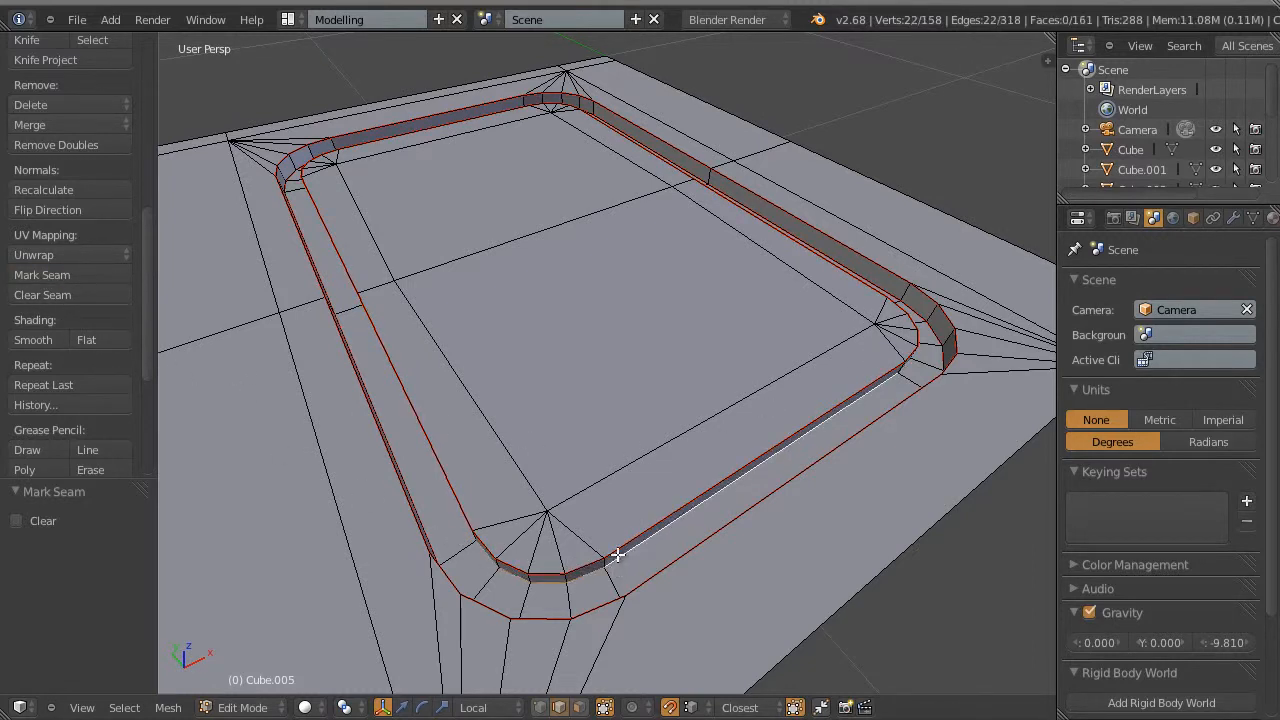
click(46, 275)
right_click(935, 185)
middle_drag(978, 329, 580, 449)
shift+middle_drag(700, 393, 672, 452)
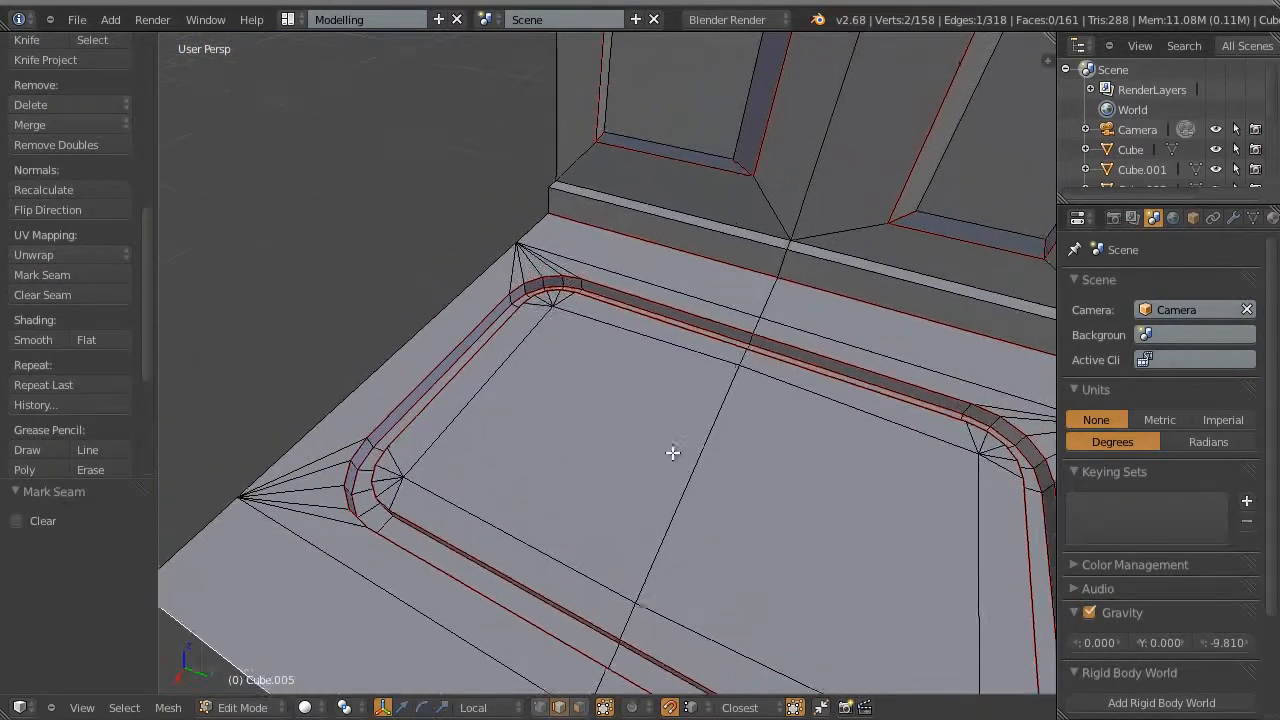
- Select the edges crossing the groove's outer wall, floor and inner wall at both ends of the first wall-side rounded corner
scroll(660, 460, up, 5)
middle_drag(613, 398, 631, 441)
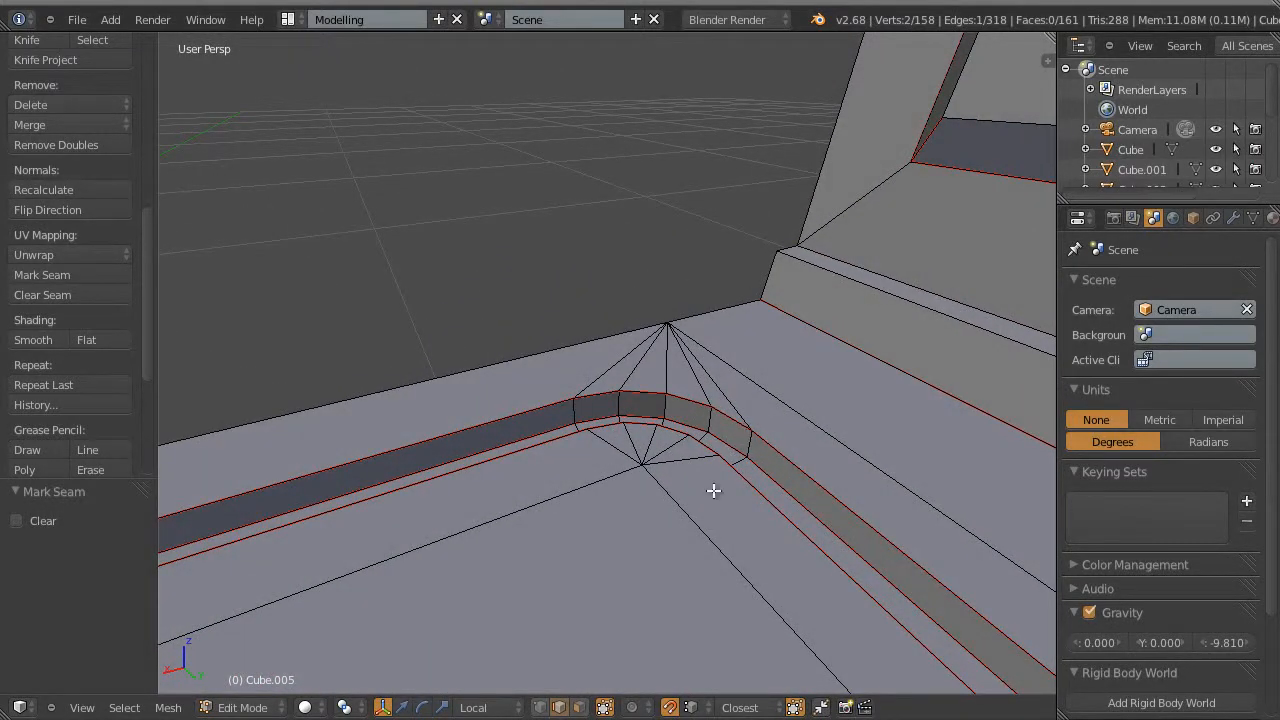
middle_drag(511, 506, 677, 360)
shift+right_click(536, 295)
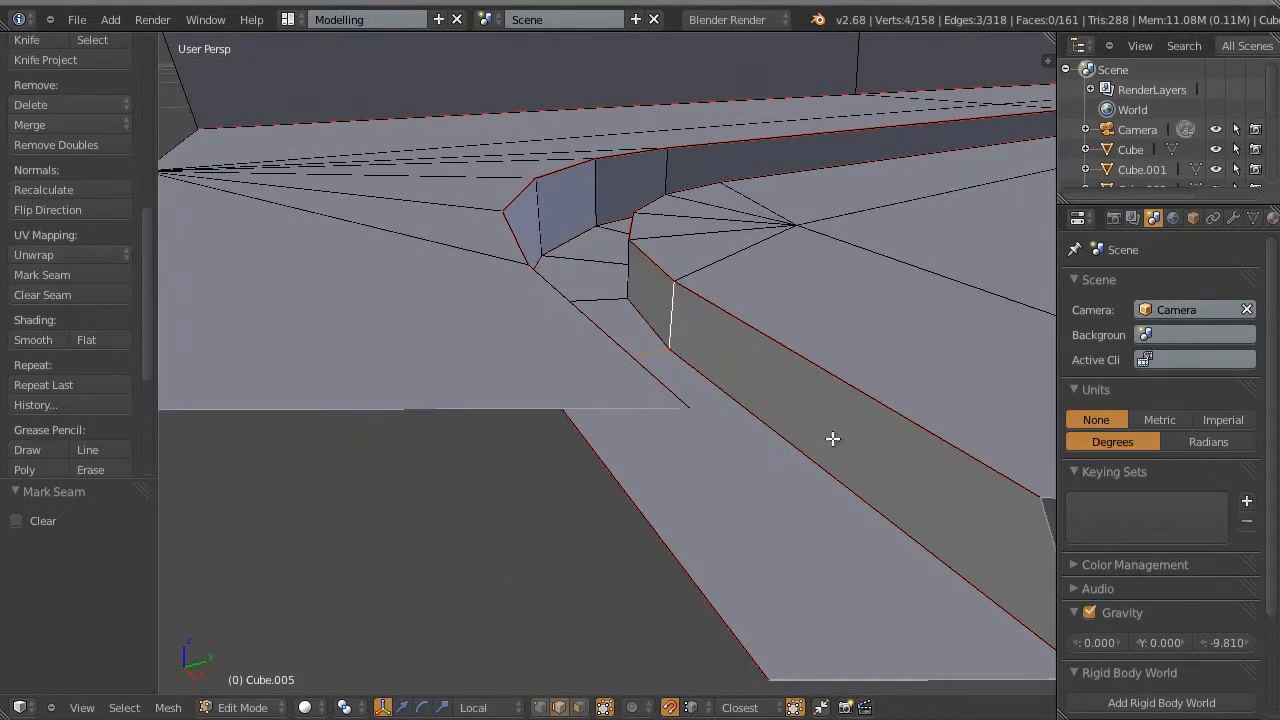
middle_drag(833, 438, 702, 303)
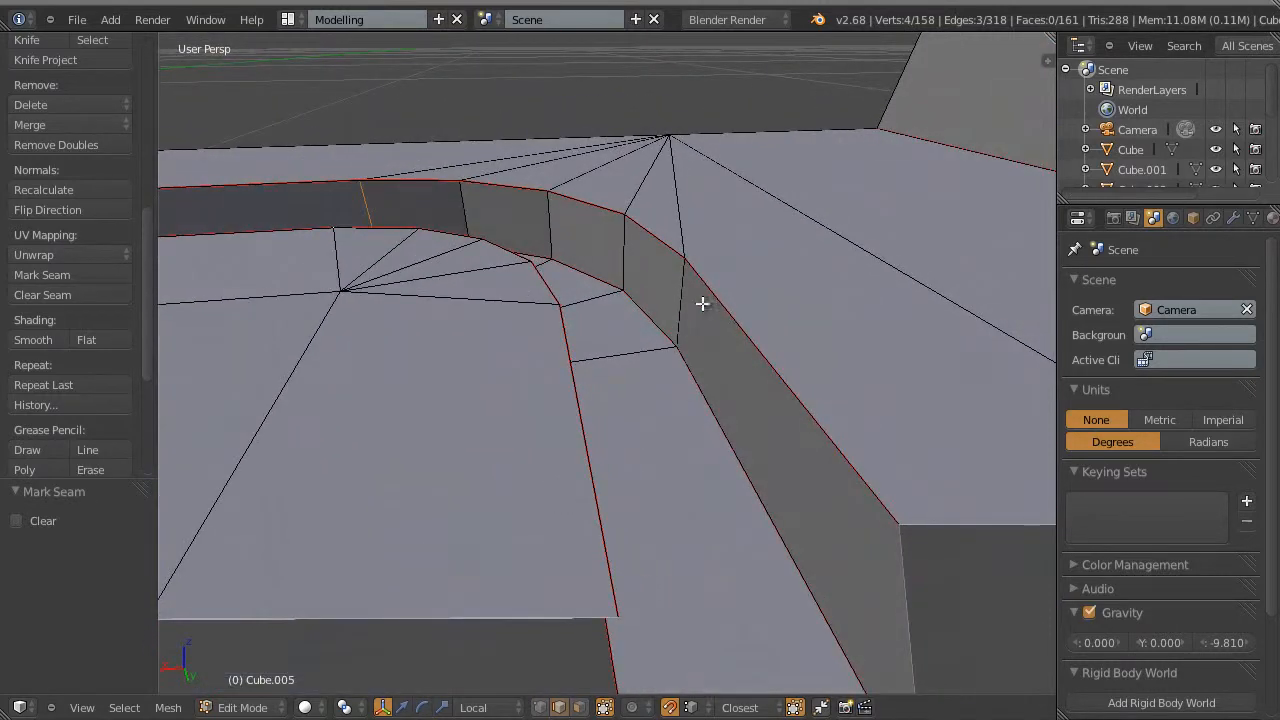
shift+right_click(669, 323)
shift+right_click(633, 353)
middle_drag(609, 434, 613, 360)
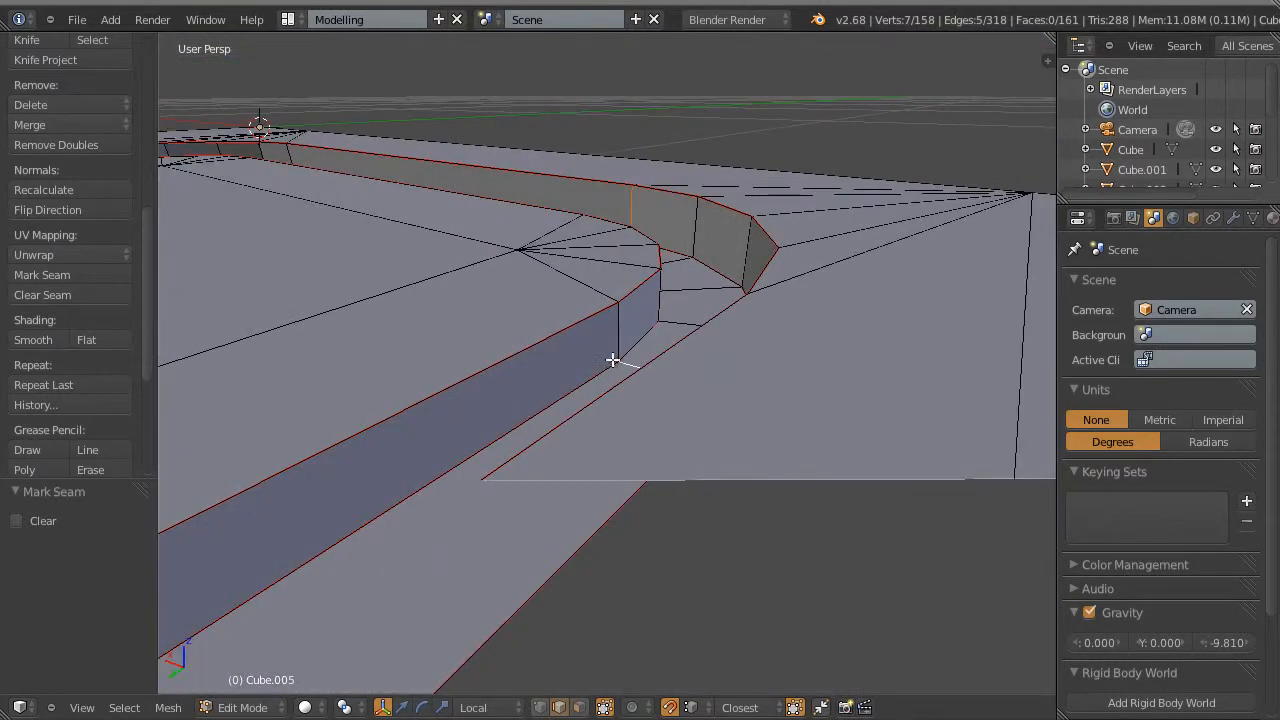
shift+right_click(618, 333)
- Add to the selection the three crossing edges of the groove where its wall-side run meets the other wall-side corner
scroll(583, 443, down, 3)
middle_drag(620, 491, 494, 402)
shift+middle_drag(758, 401, 416, 401)
scroll(770, 460, down, 4)
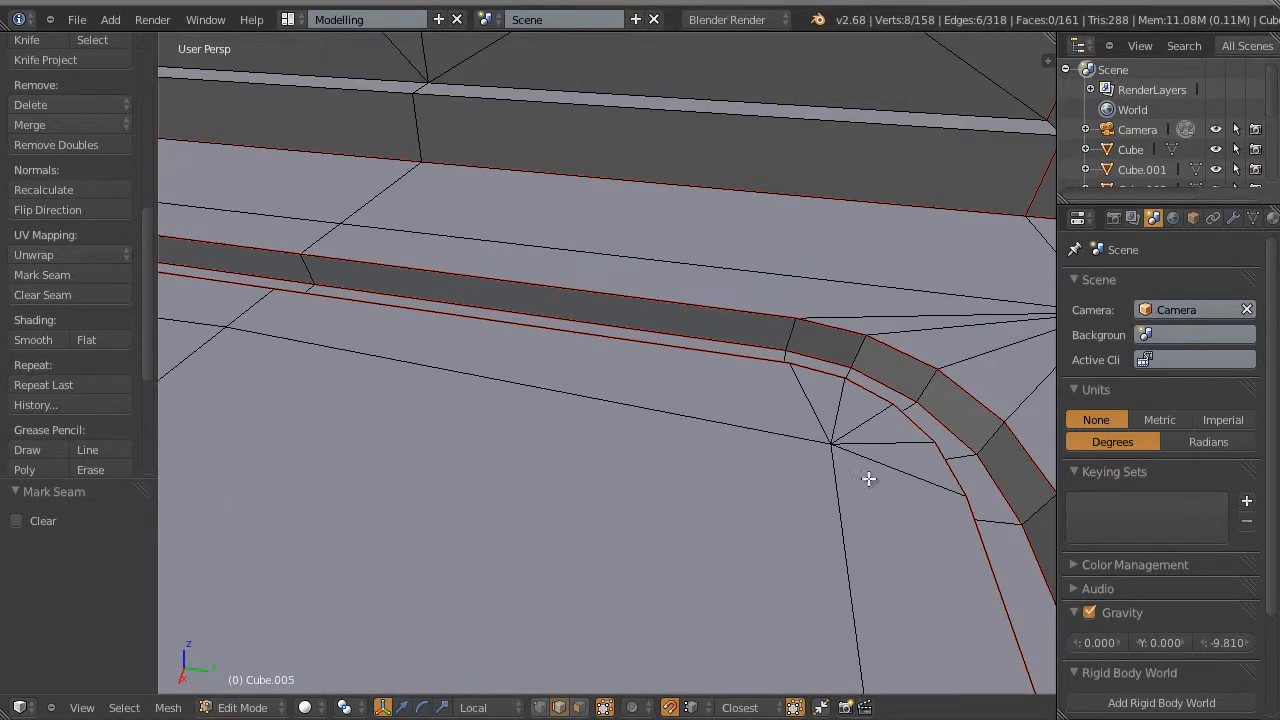
middle_drag(869, 477, 720, 455)
scroll(650, 441, up, 6)
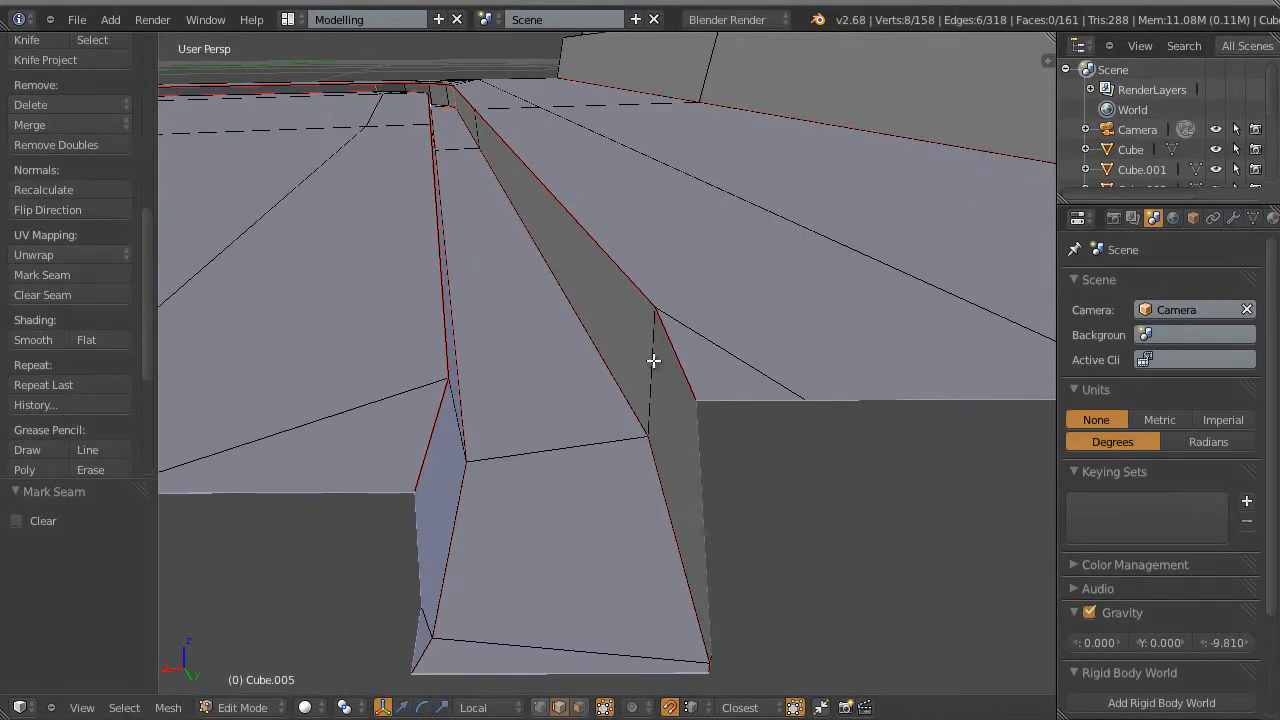
shift+right_click(651, 375)
shift+right_click(566, 452)
middle_drag(566, 457, 588, 505)
shift+right_click(281, 369)
- Add the crossing edges at that corner's other end, mark all selected edges as seams and clear the selection
scroll(378, 438, down, 5)
shift+right_click(590, 533)
shift+right_click(528, 592)
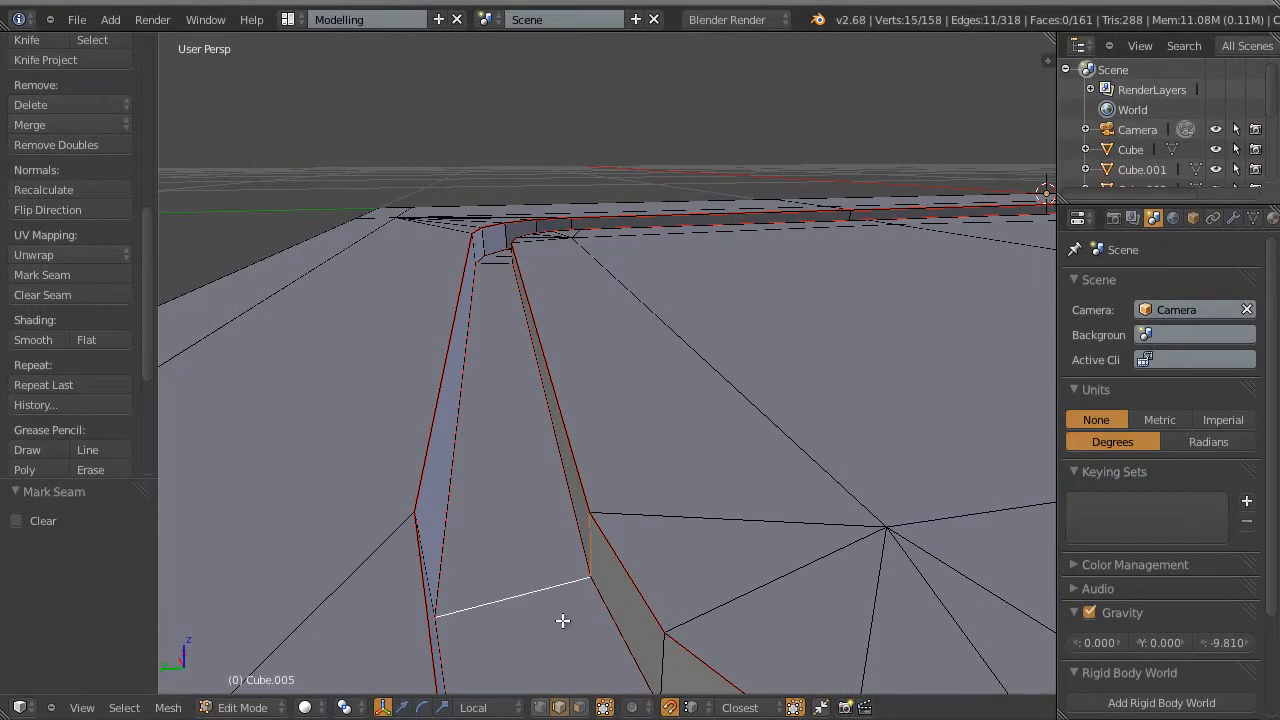
middle_drag(563, 620, 433, 487)
shift+right_click(438, 483)
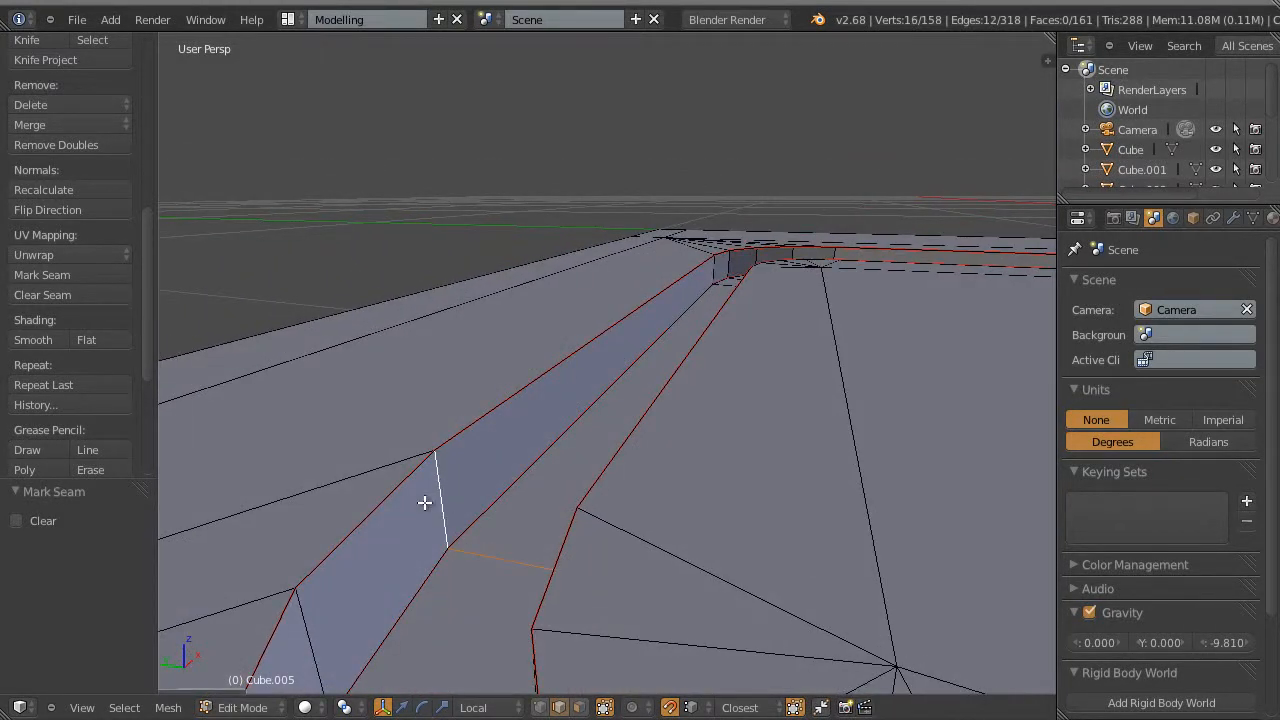
click(45, 274)
key(a)
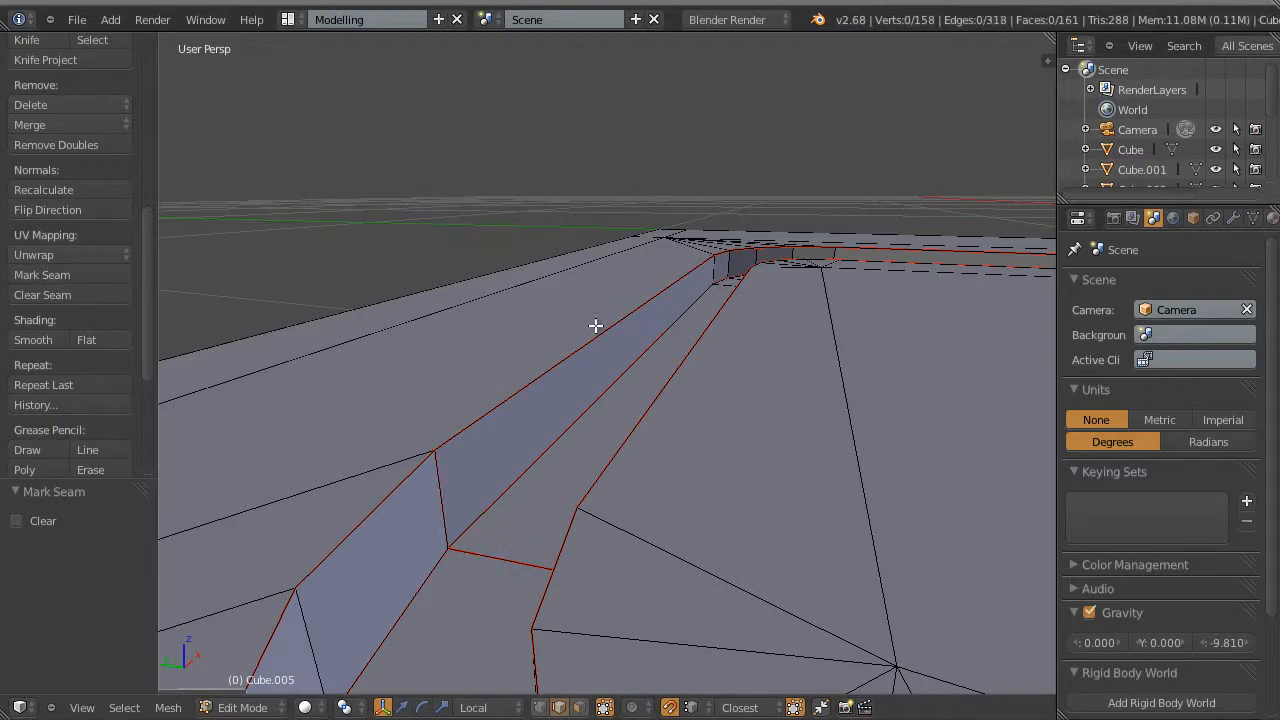
- Select the edges crossing the groove's walls and floor at both ends of the first rounded corner farthest from the wall
middle_drag(594, 326, 590, 330)
scroll(590, 330, up, 2)
middle_drag(751, 483, 465, 540)
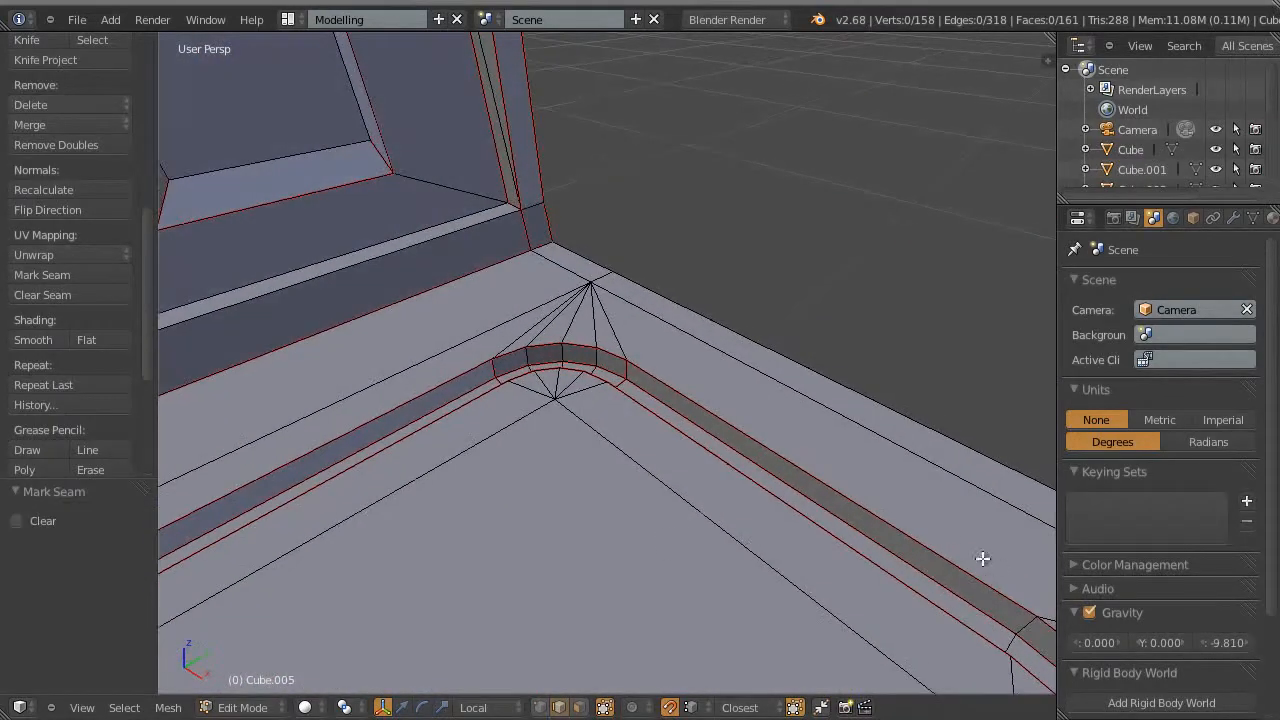
shift+middle_drag(983, 557, 683, 409)
right_click(656, 274)
scroll(650, 433, up, 4)
shift+right_click(640, 450)
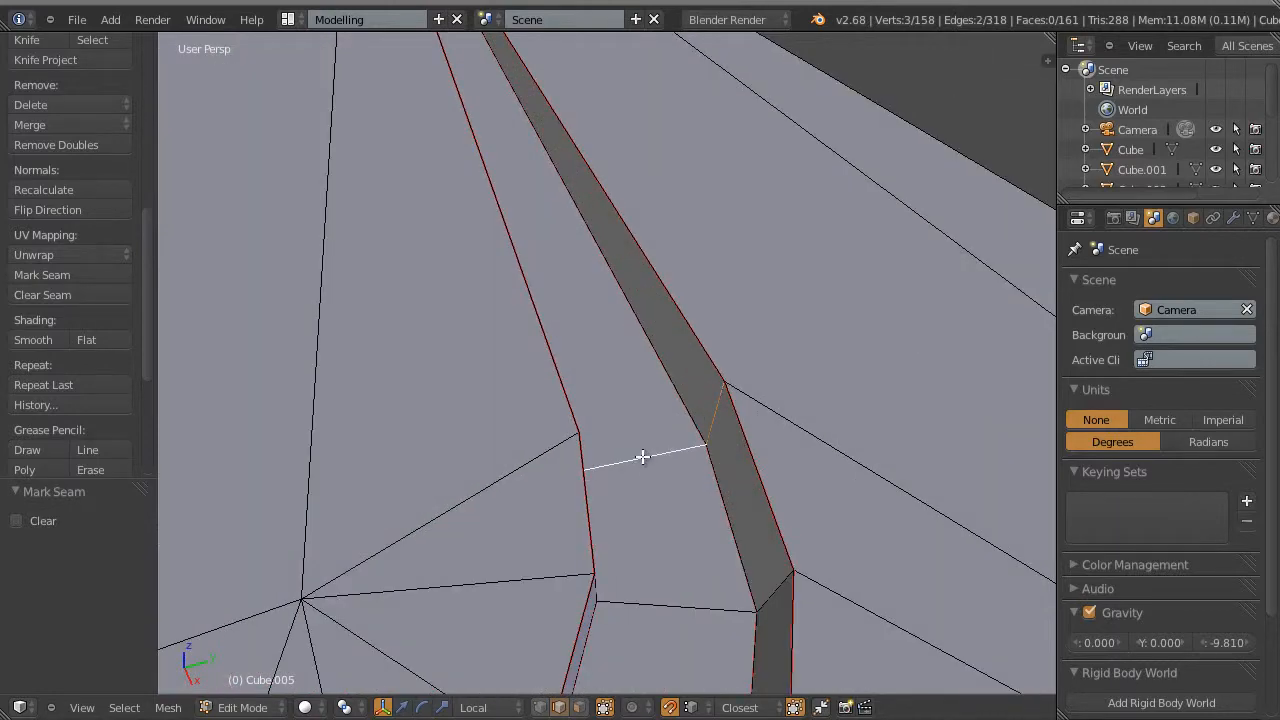
middle_drag(611, 496, 440, 313)
scroll(438, 350, down, 3)
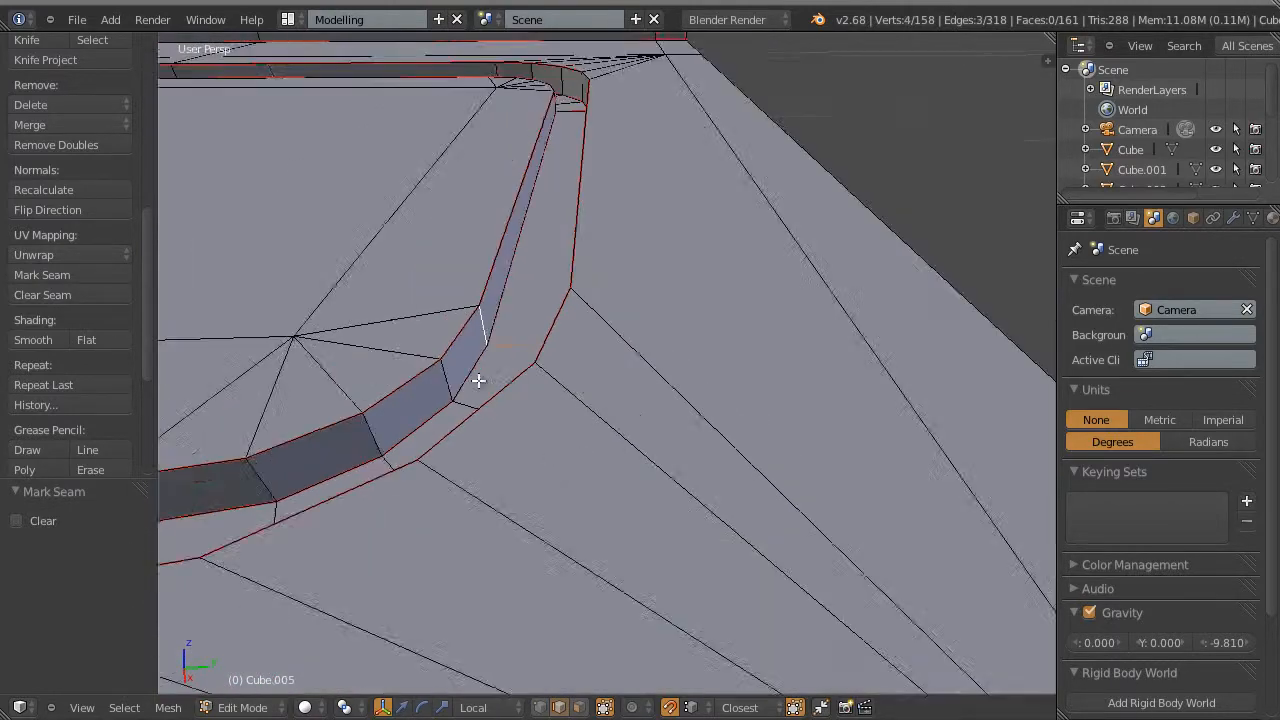
middle_drag(477, 380, 715, 436)
scroll(751, 450, up, 3)
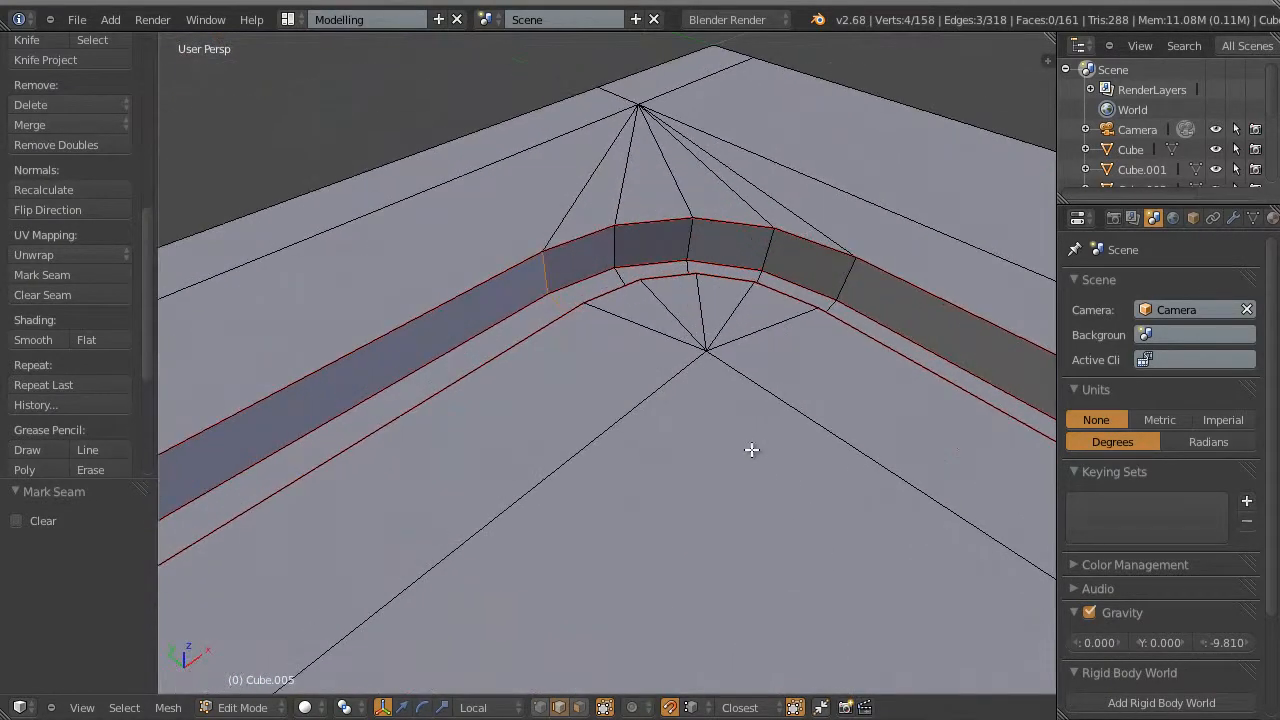
shift+right_click(846, 287)
middle_drag(843, 357, 640, 381)
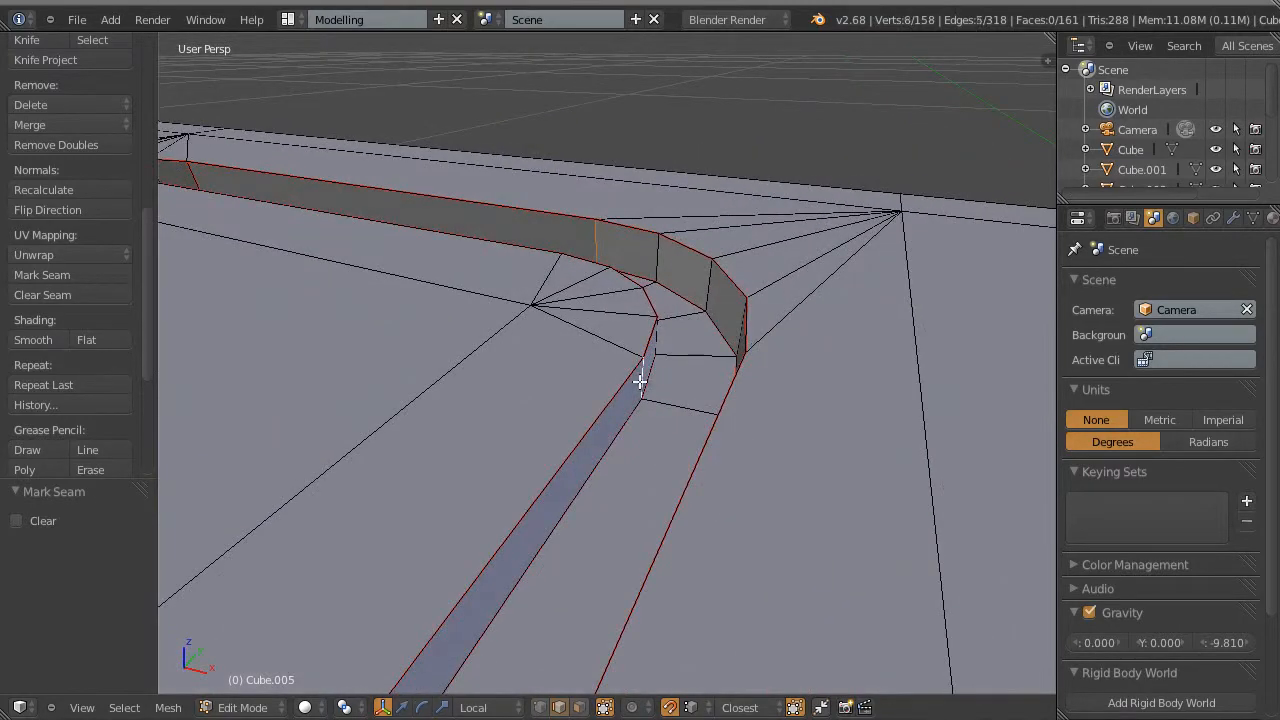
shift+right_click(667, 403)
- Add to the selection the edges crossing the groove's walls and floor at one end of the last unmarked rounded corner
scroll(659, 450, down, 3)
middle_drag(657, 449, 606, 437)
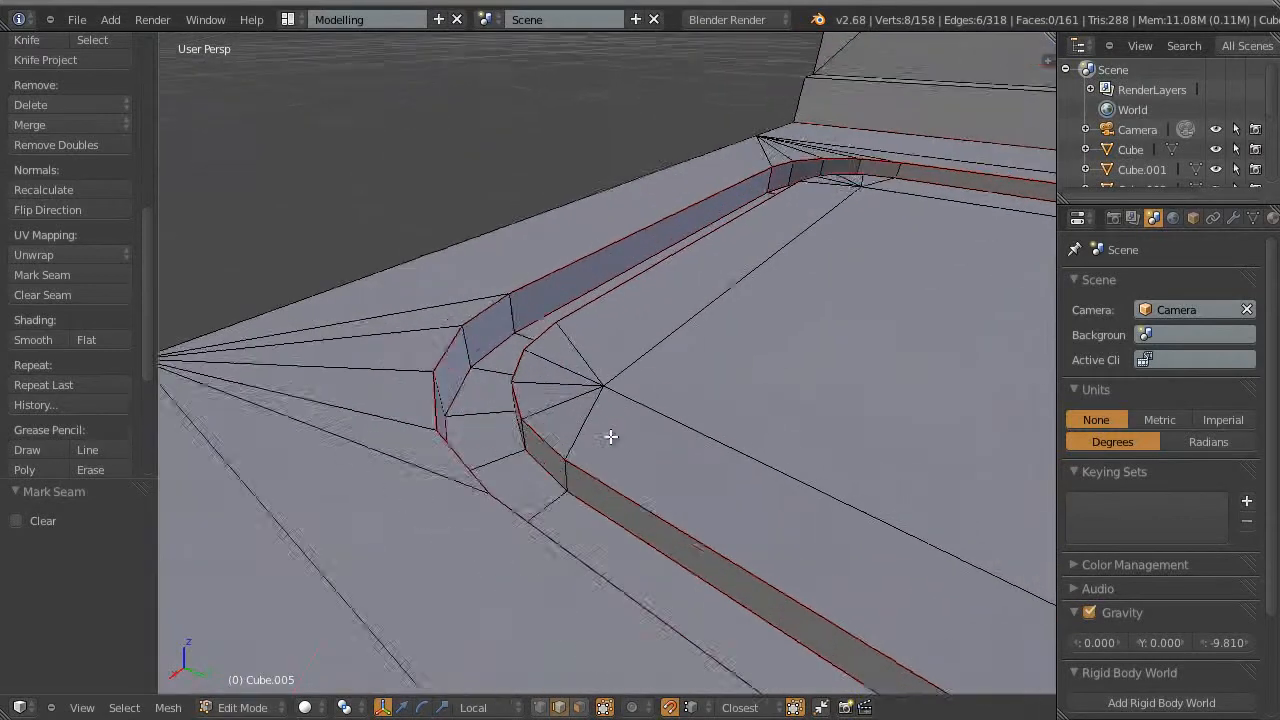
scroll(606, 437, up, 2)
shift+right_click(517, 606)
middle_drag(549, 509, 545, 403)
scroll(545, 403, down, 2)
shift+right_click(263, 277)
middle_drag(407, 278, 443, 283)
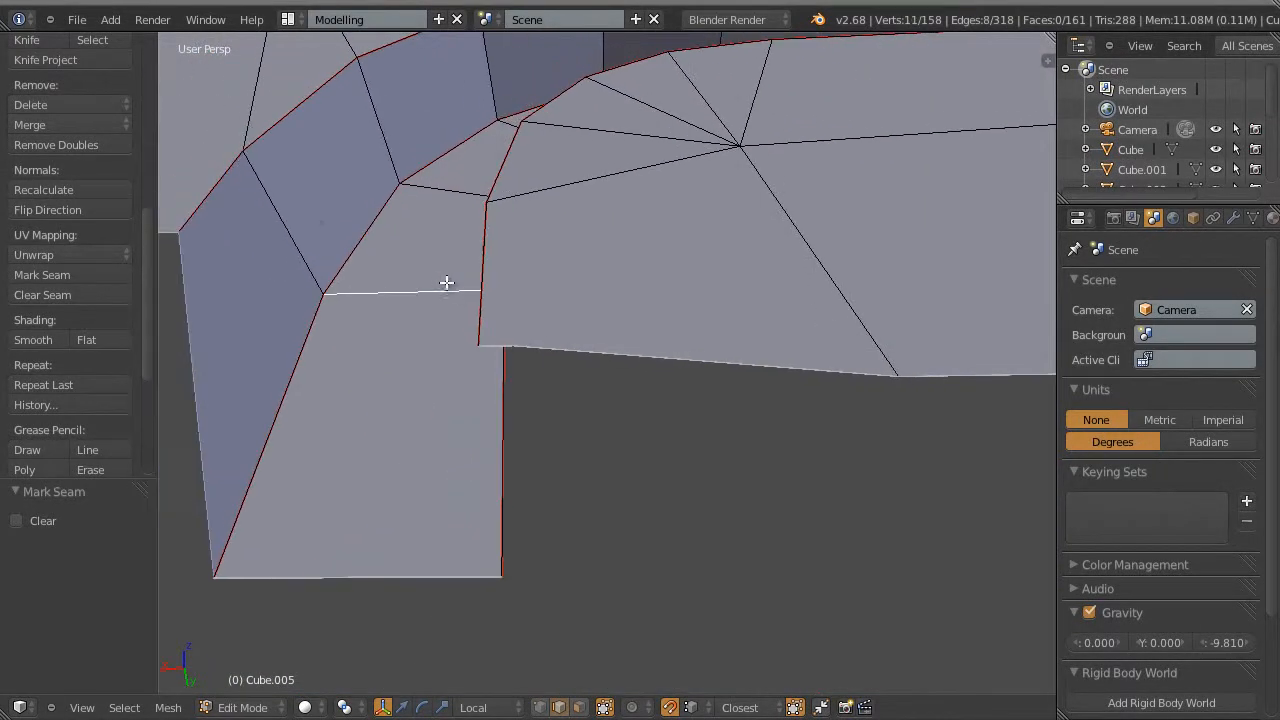
shift+right_click(283, 208)
- Add the crossing edges at the last corner's other end, mark all selected edges as seams and clear the selection
middle_drag(694, 131, 563, 293)
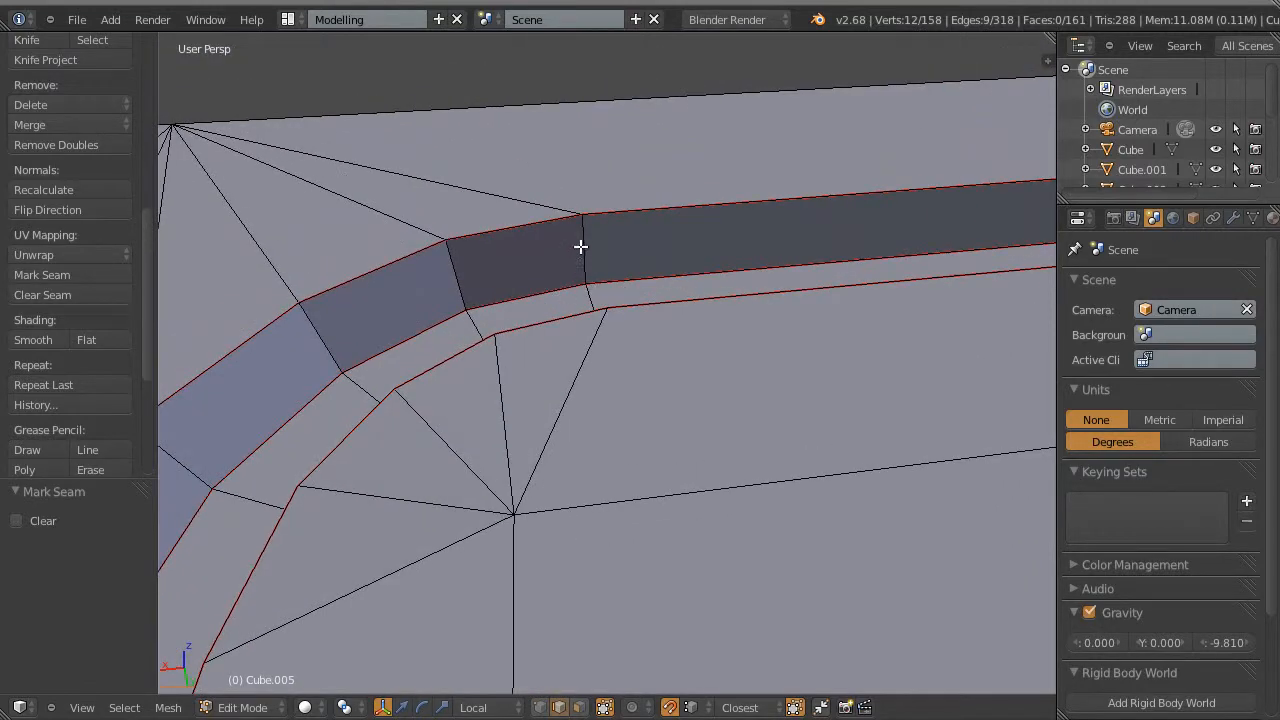
shift+right_click(581, 246)
shift+right_click(592, 300)
middle_drag(623, 323, 734, 220)
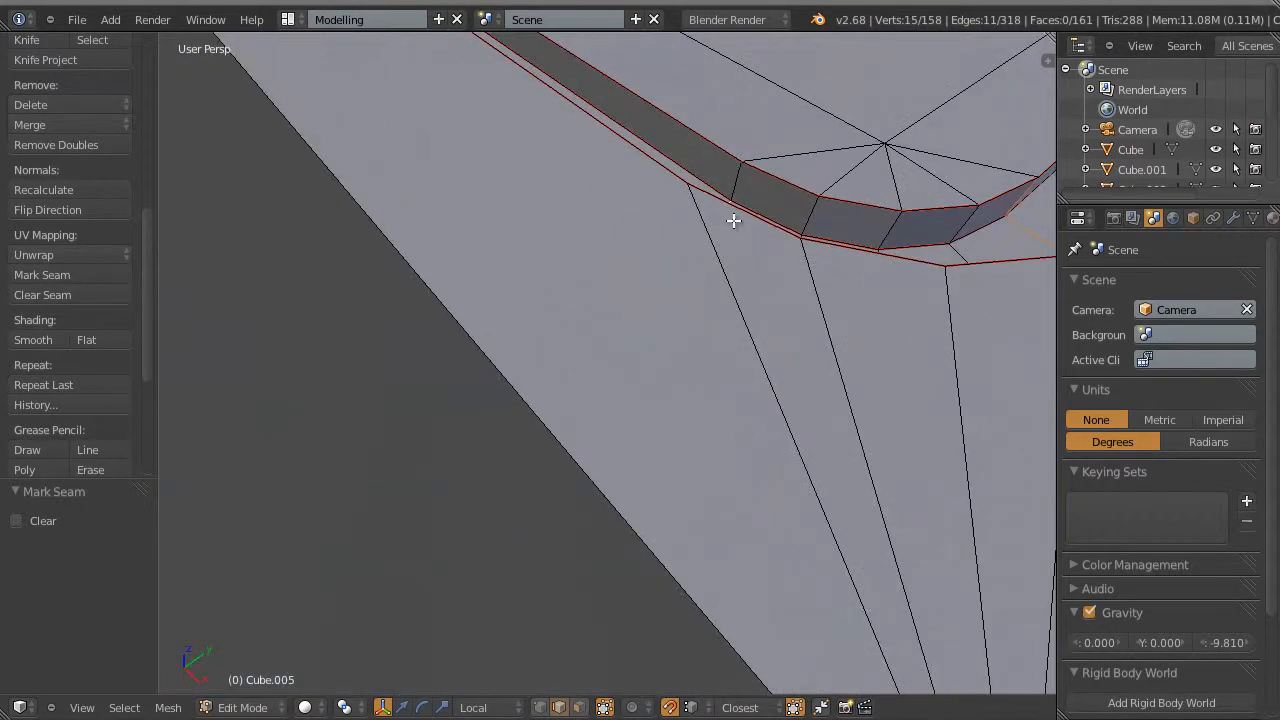
shift+right_click(733, 183)
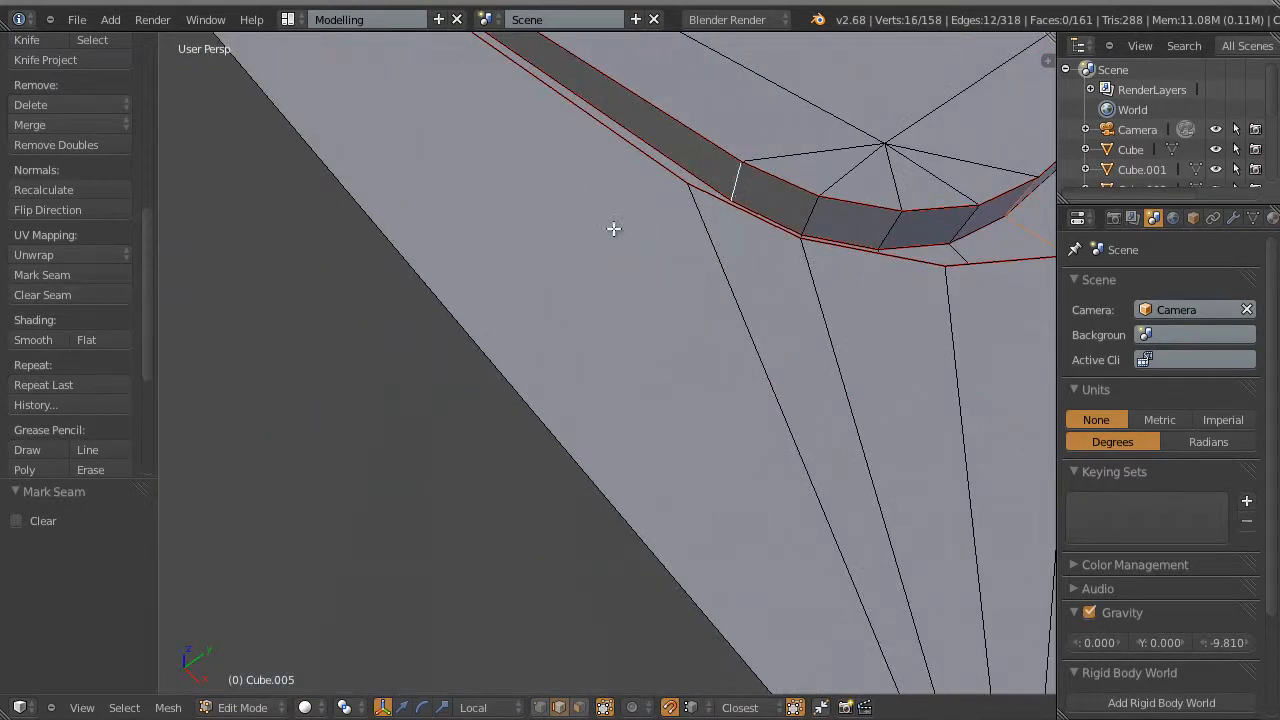
click(75, 275)
scroll(970, 270, down, 5)
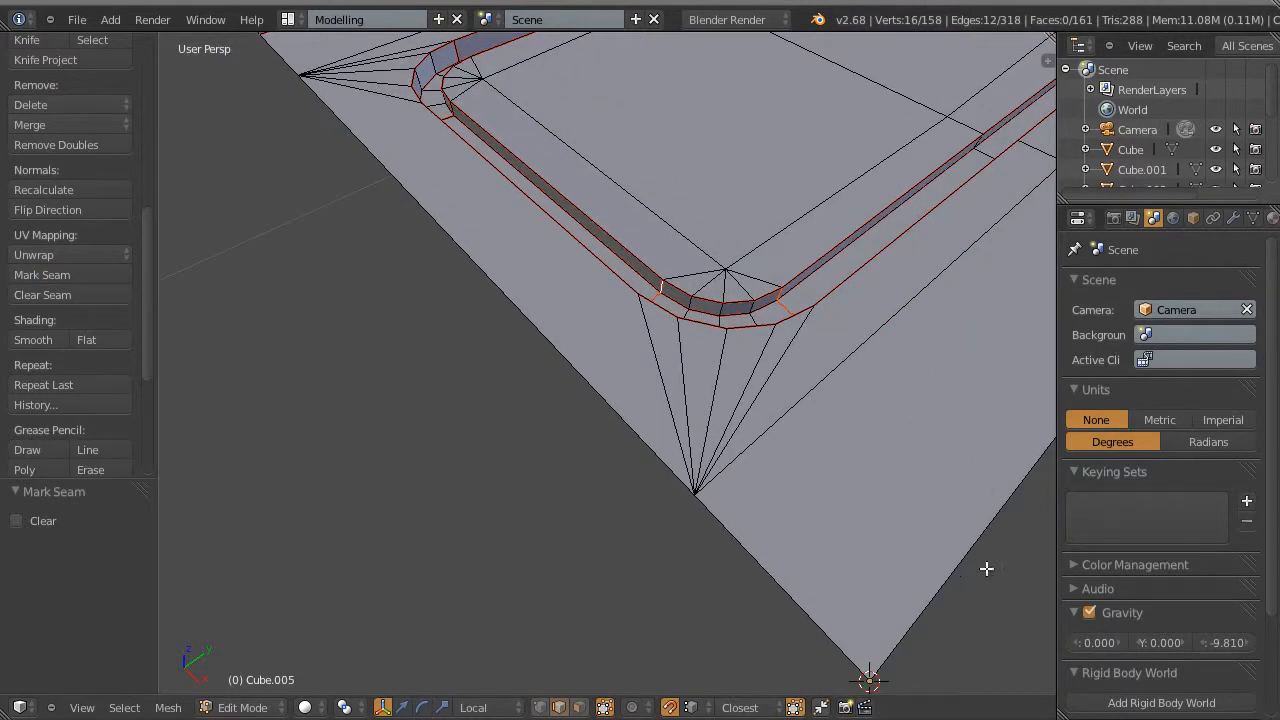
key(a)
- Select the edges crossing the groove's walls and floor at the midpoint of one long side
middle_drag(907, 384, 754, 328)
right_click(494, 308)
shift+right_click(527, 344)
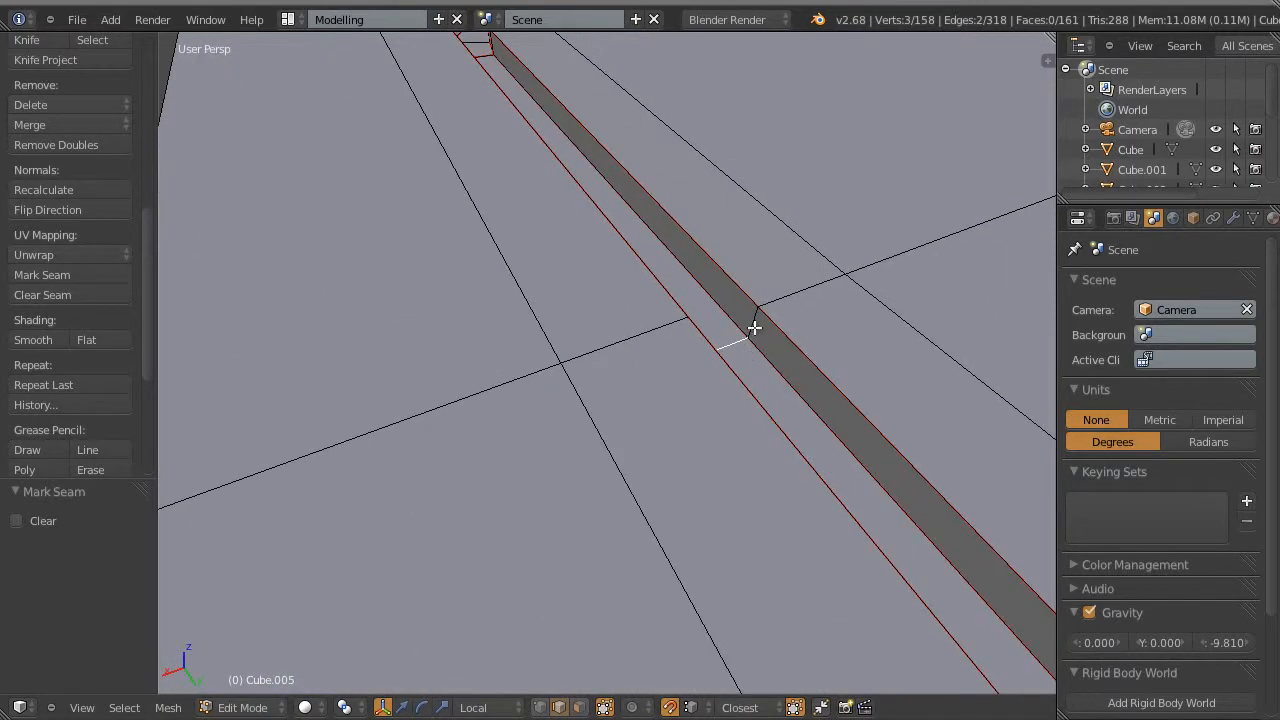
shift+right_click(755, 318)
- Add the midpoint crossing edges on the groove's opposite long side and mark all selected edges as seams
middle_drag(846, 331, 746, 234)
middle_drag(820, 286, 834, 297)
scroll(834, 297, up, 4)
scroll(852, 313, down, 1)
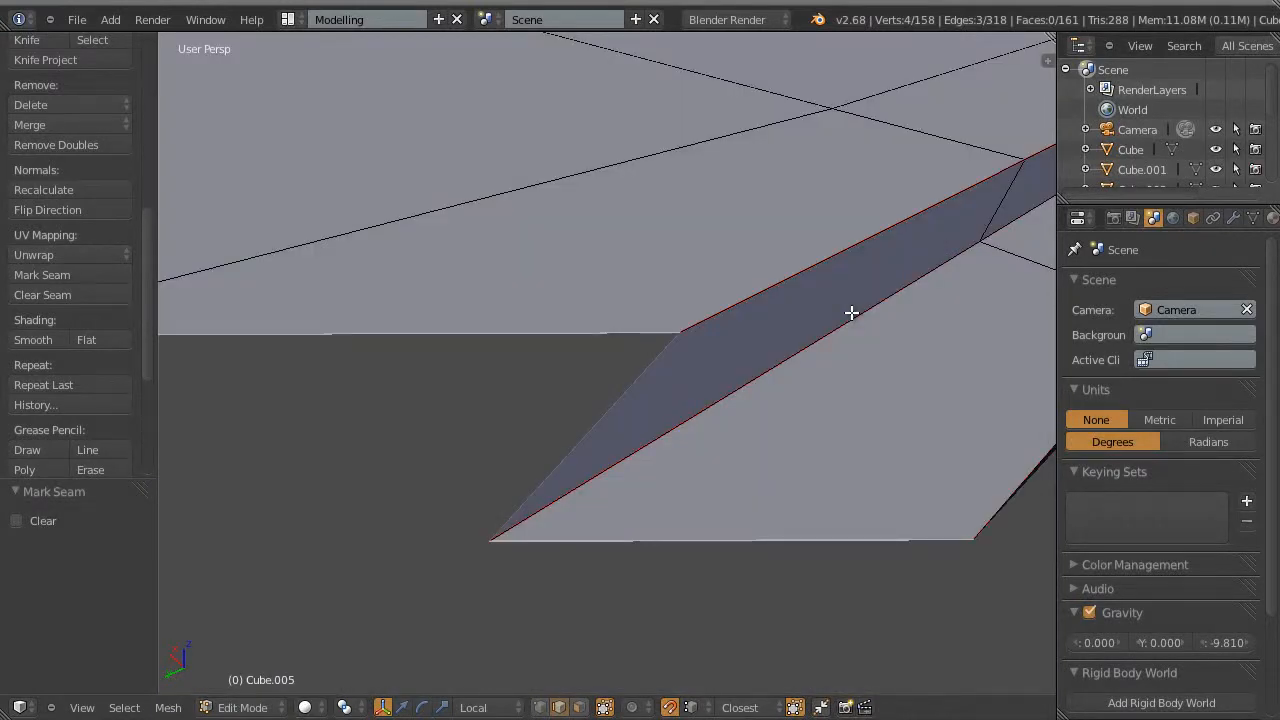
scroll(851, 312, down, 3)
shift+right_click(808, 277)
shift+right_click(820, 306)
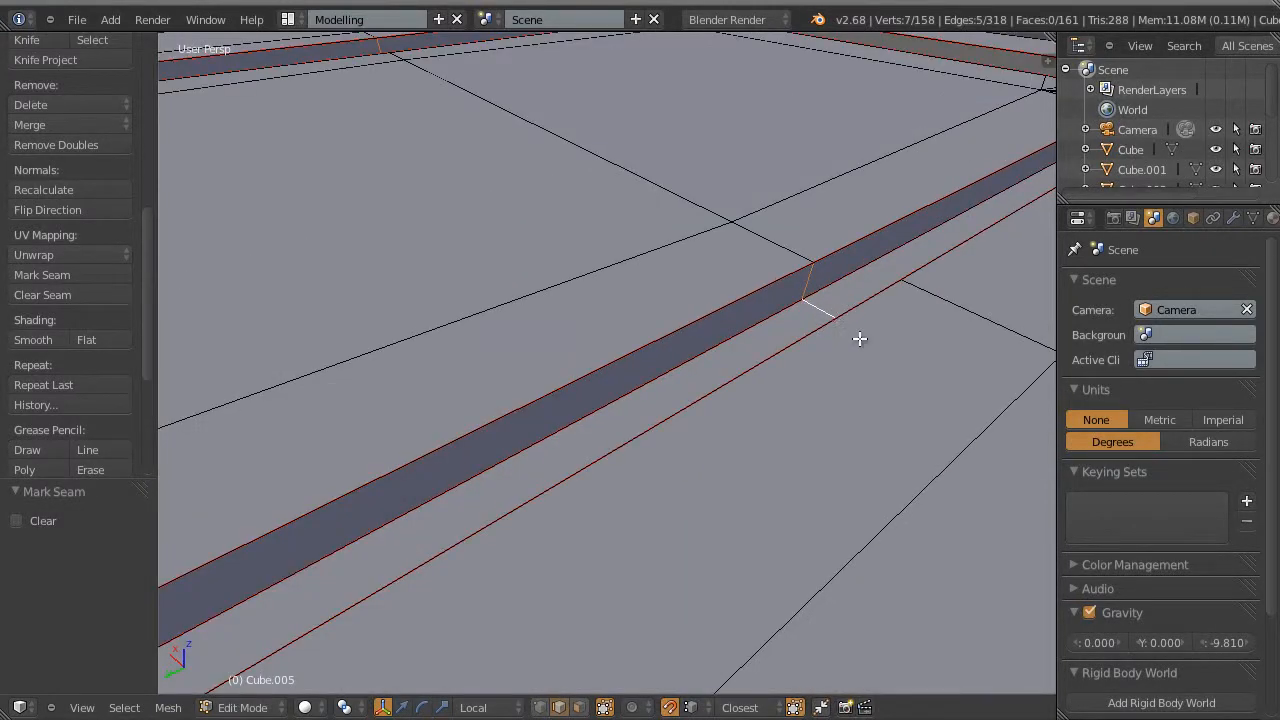
middle_drag(859, 339, 838, 317)
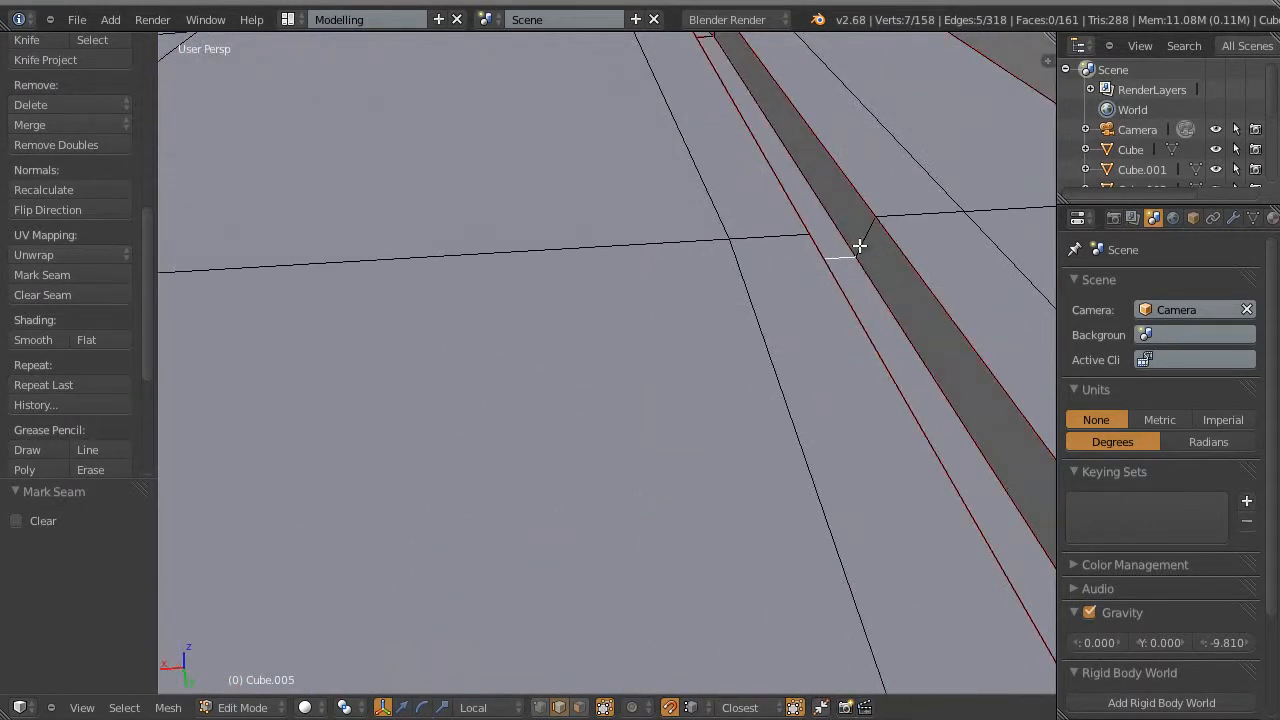
scroll(800, 296, down, 4)
middle_drag(758, 328, 786, 374)
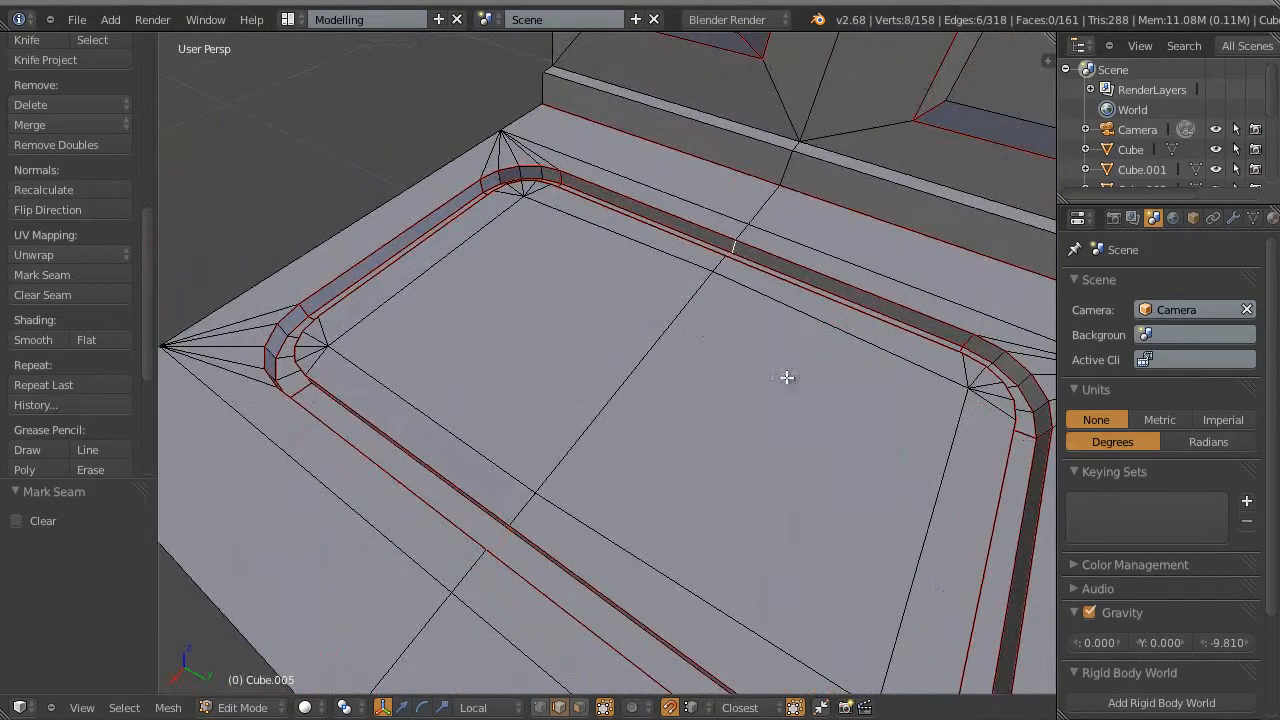
click(66, 276)
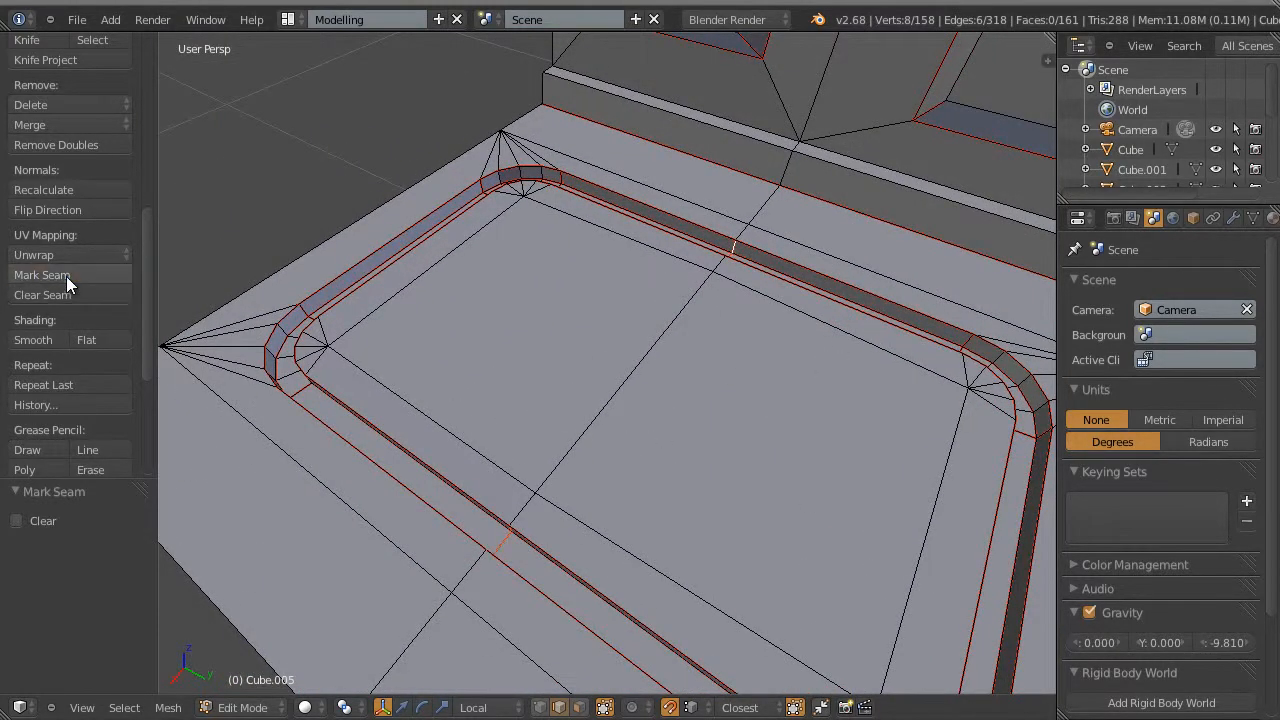
right_click(423, 152)
- Examine the marked seams around the floor groove and wall panels from several angles
middle_drag(763, 523, 794, 474)
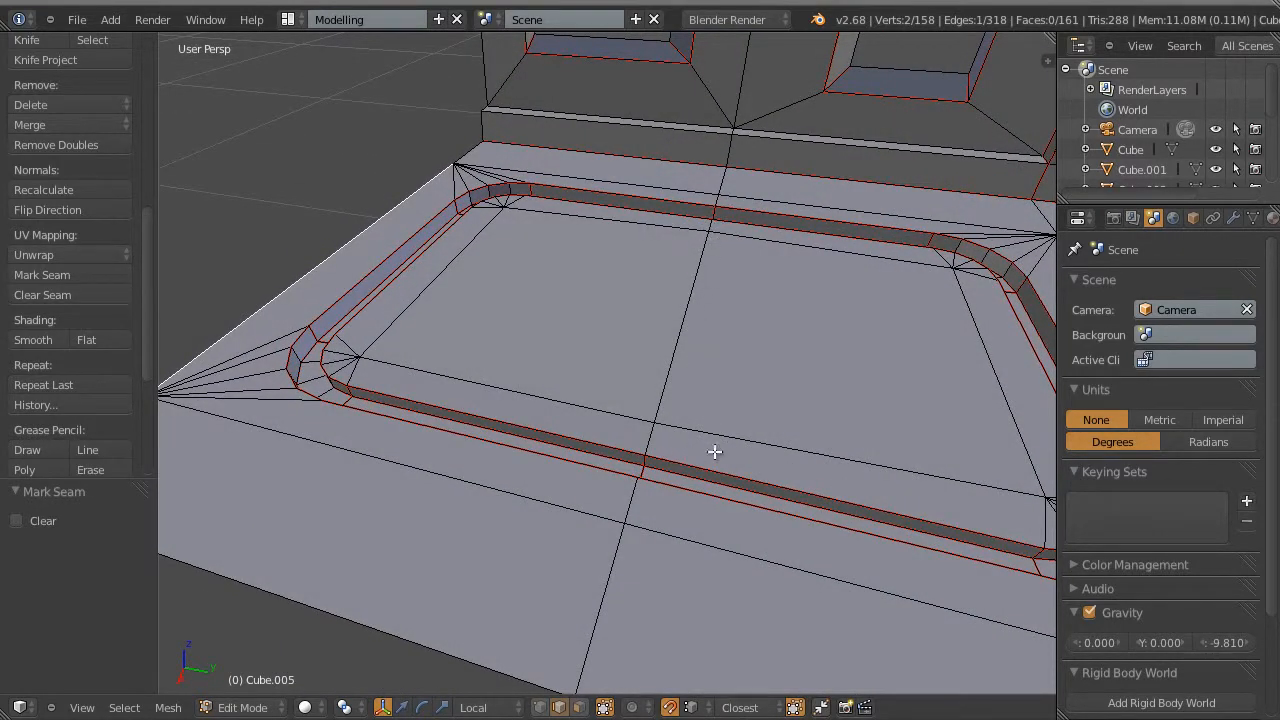
middle_drag(798, 460, 829, 483)
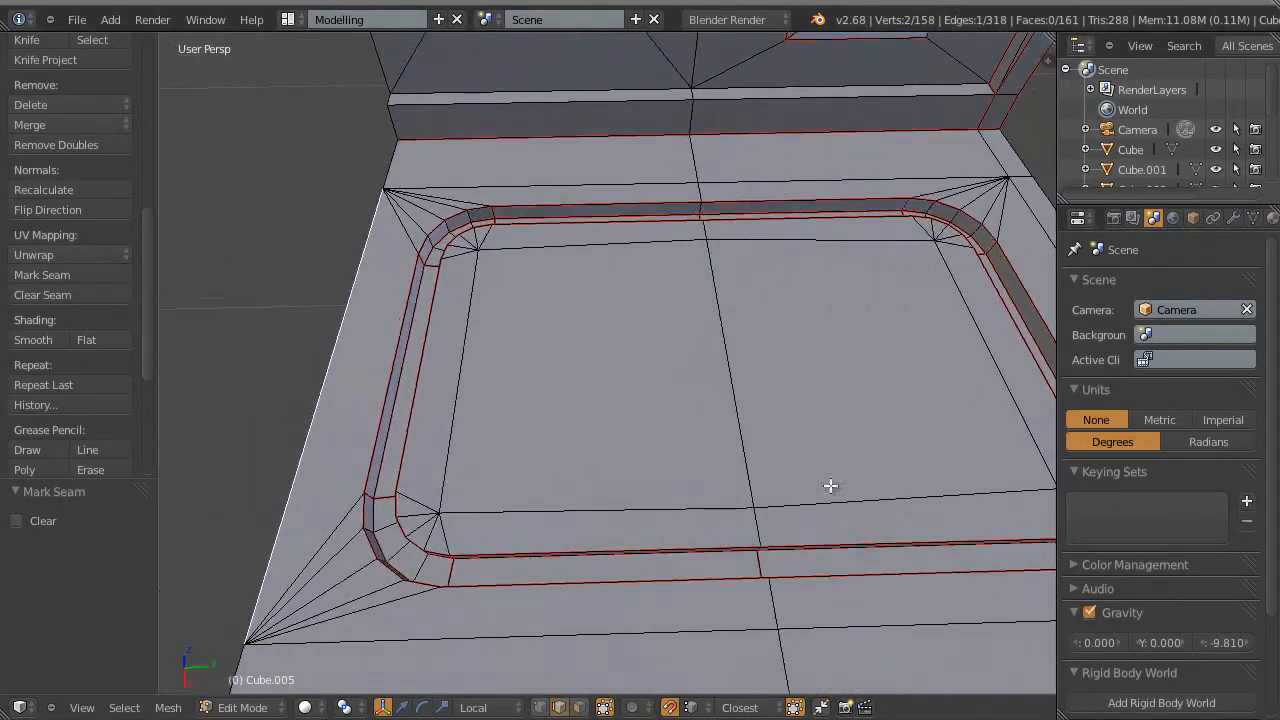
scroll(737, 409, down, 5)
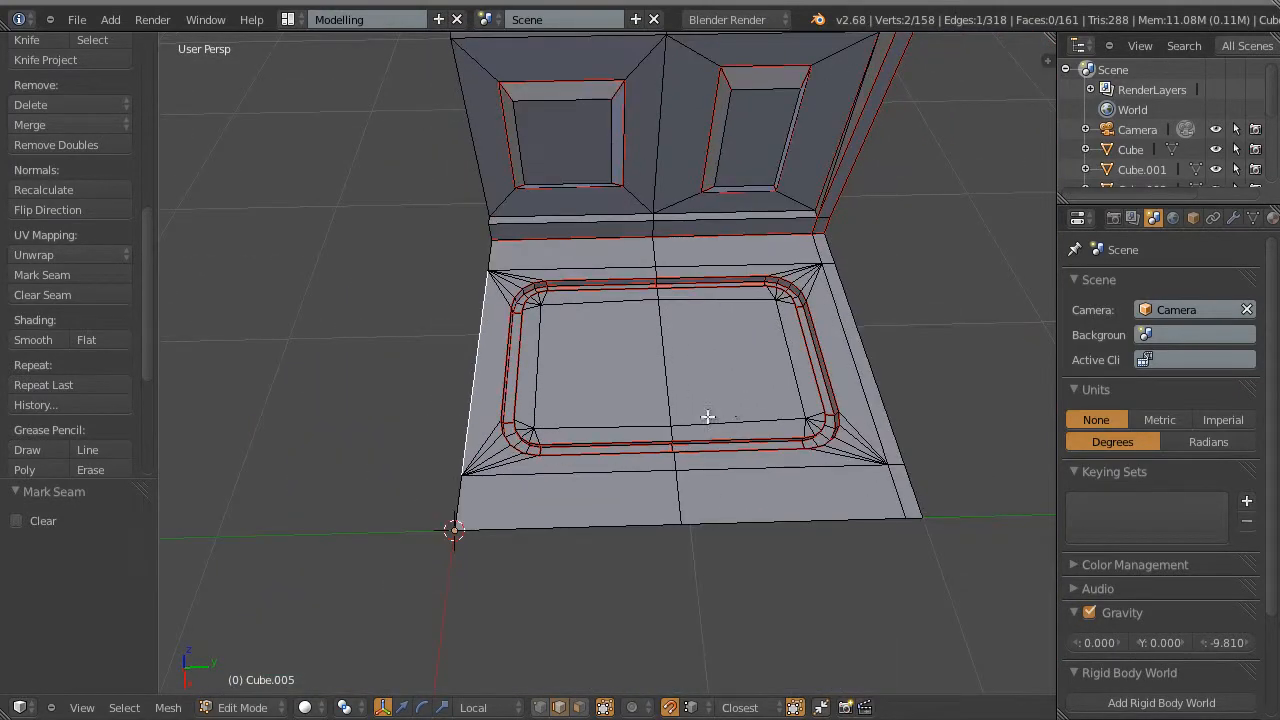
middle_drag(703, 417, 622, 455)
scroll(749, 420, up, 2)
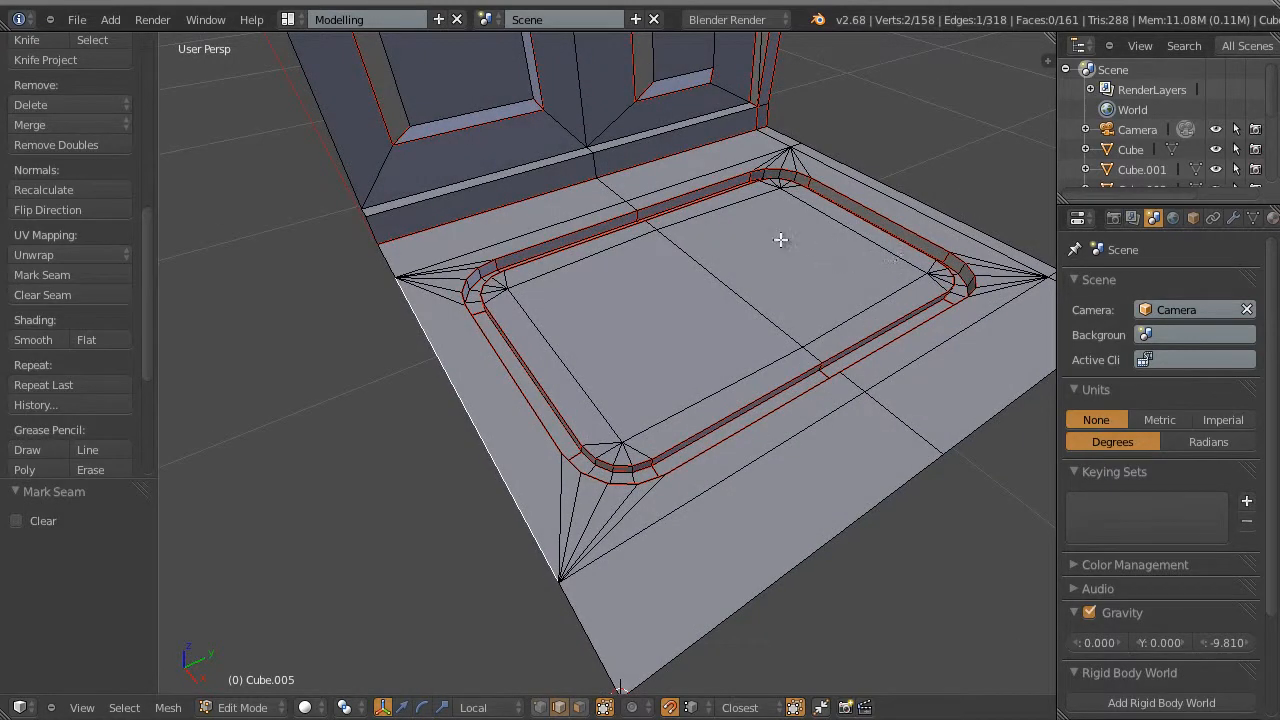
scroll(743, 394, down, 3)
middle_drag(720, 384, 617, 302)
key(Tab)
key(Tab)
- Switch mesh selection to faces and change the screen layout to UV Editing
key(ctrl+Tab)
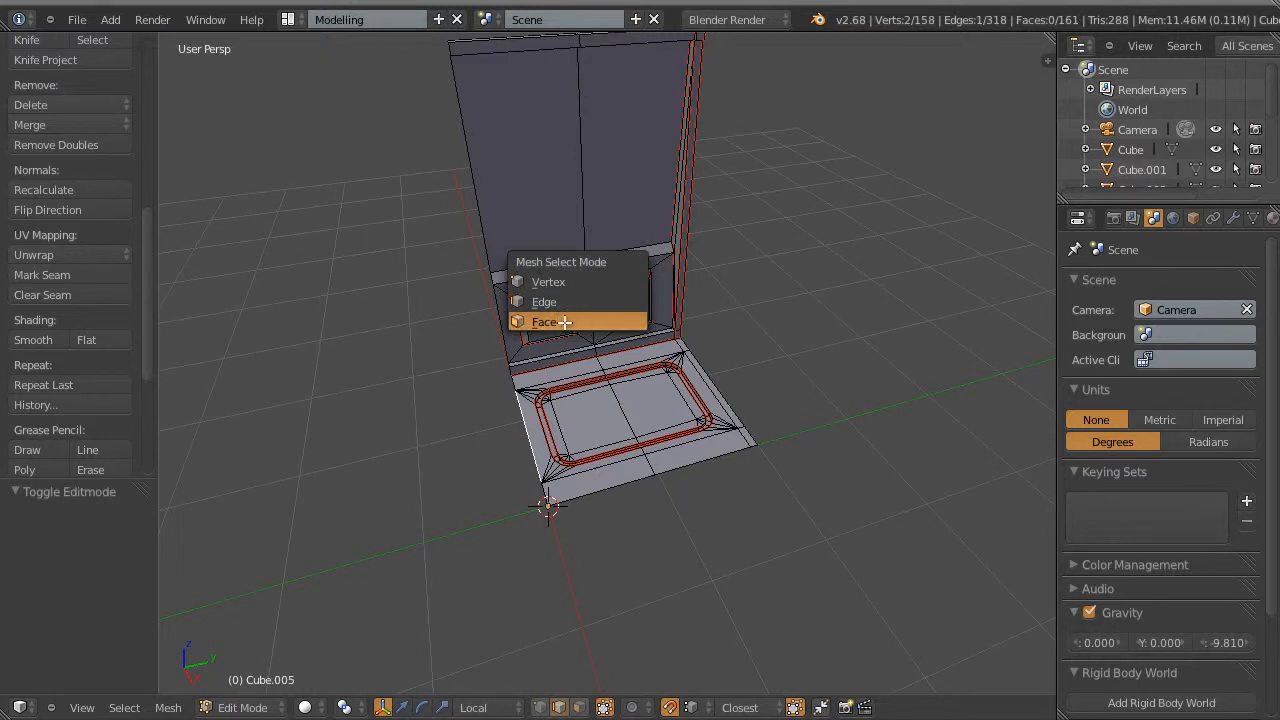
click(571, 323)
shift+middle_drag(668, 339, 671, 400)
click(300, 19)
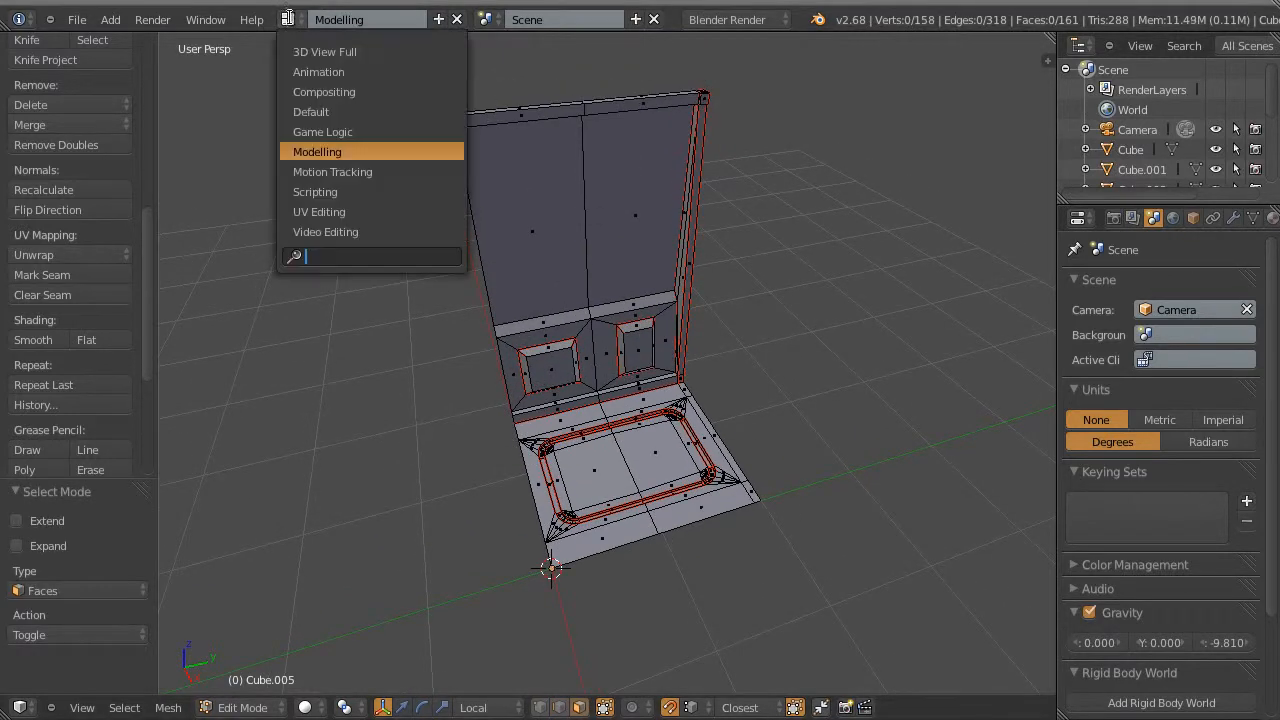
click(310, 207)
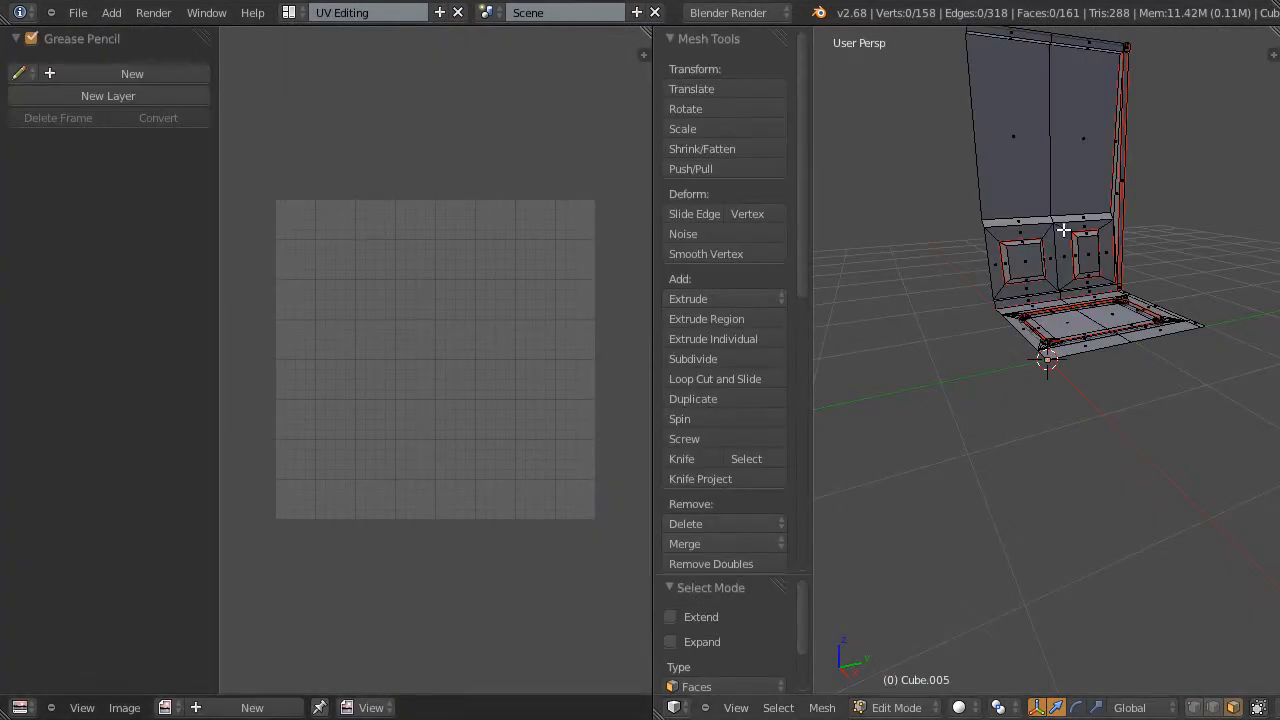
- Select all faces of the wall-and-floor mesh and unwrap them along the marked seams
middle_drag(1053, 267, 1005, 295)
key(a)
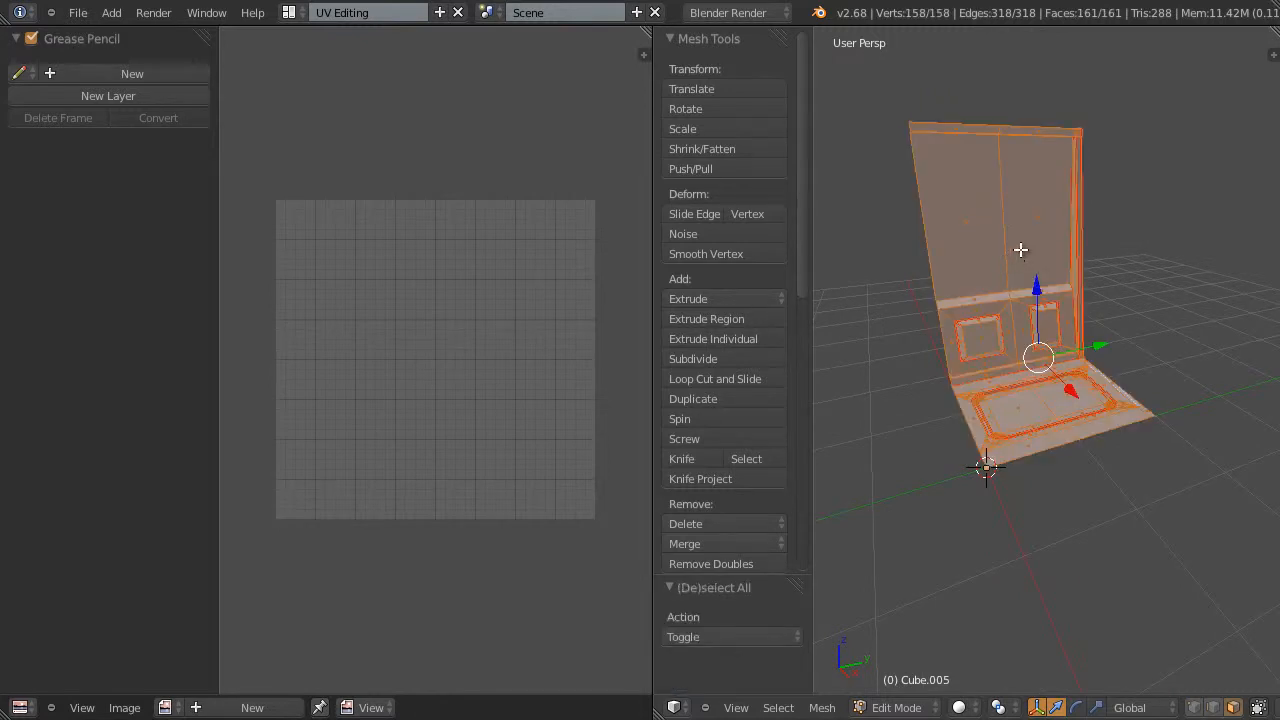
click(822, 707)
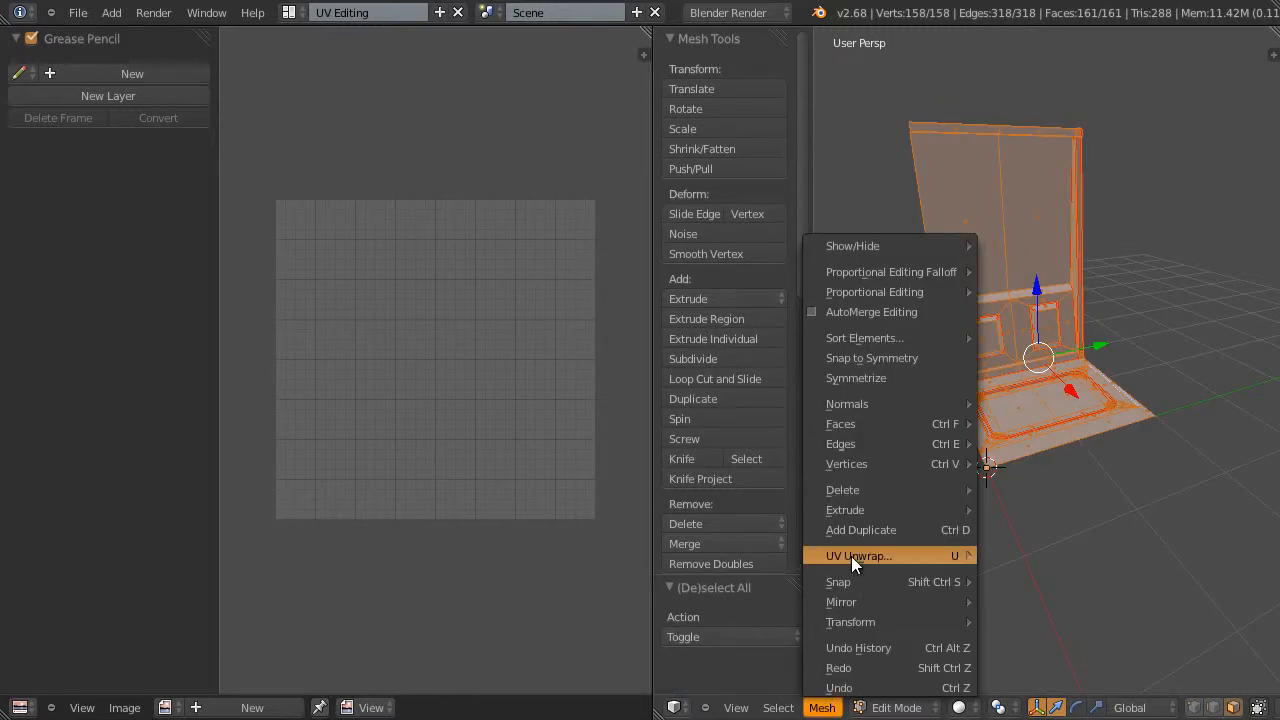
mouse_move(851, 556)
click(1020, 357)
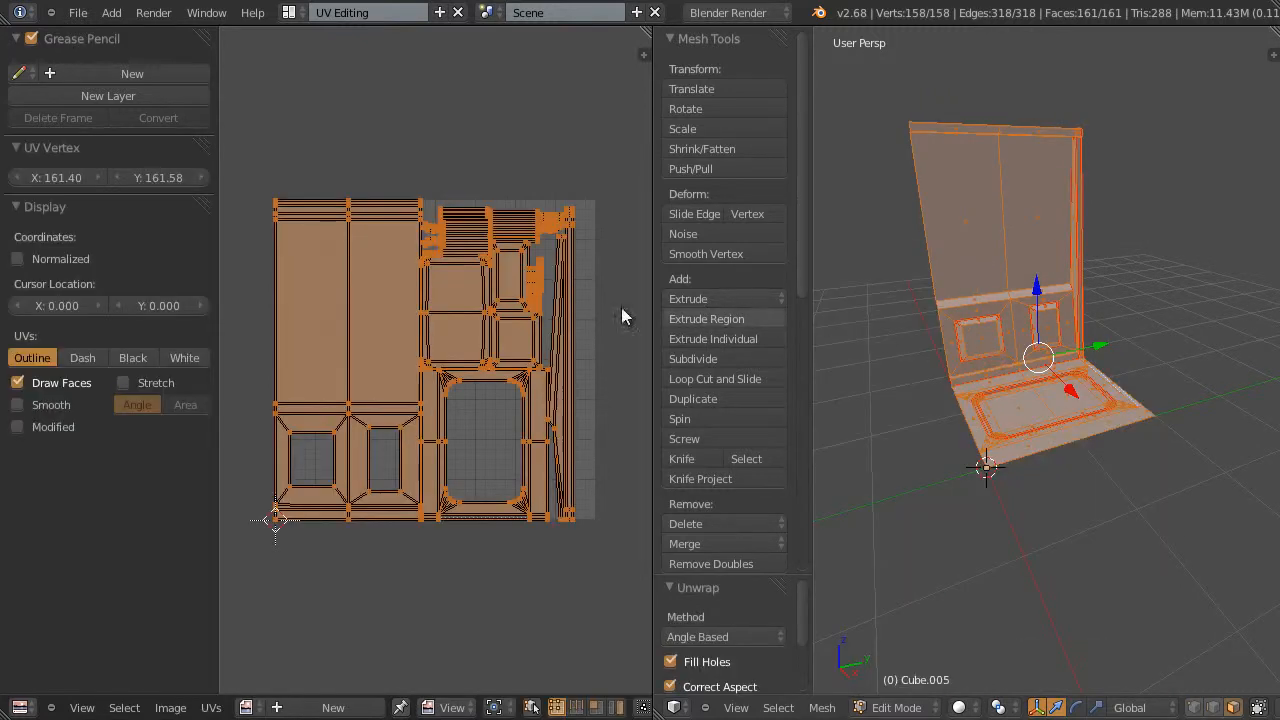
- Set the UV selection mode to Island and select the floor border's UV island around the groove opening
scroll(523, 314, up, 5)
middle_drag(537, 300, 555, 227)
key(ctrl+Tab)
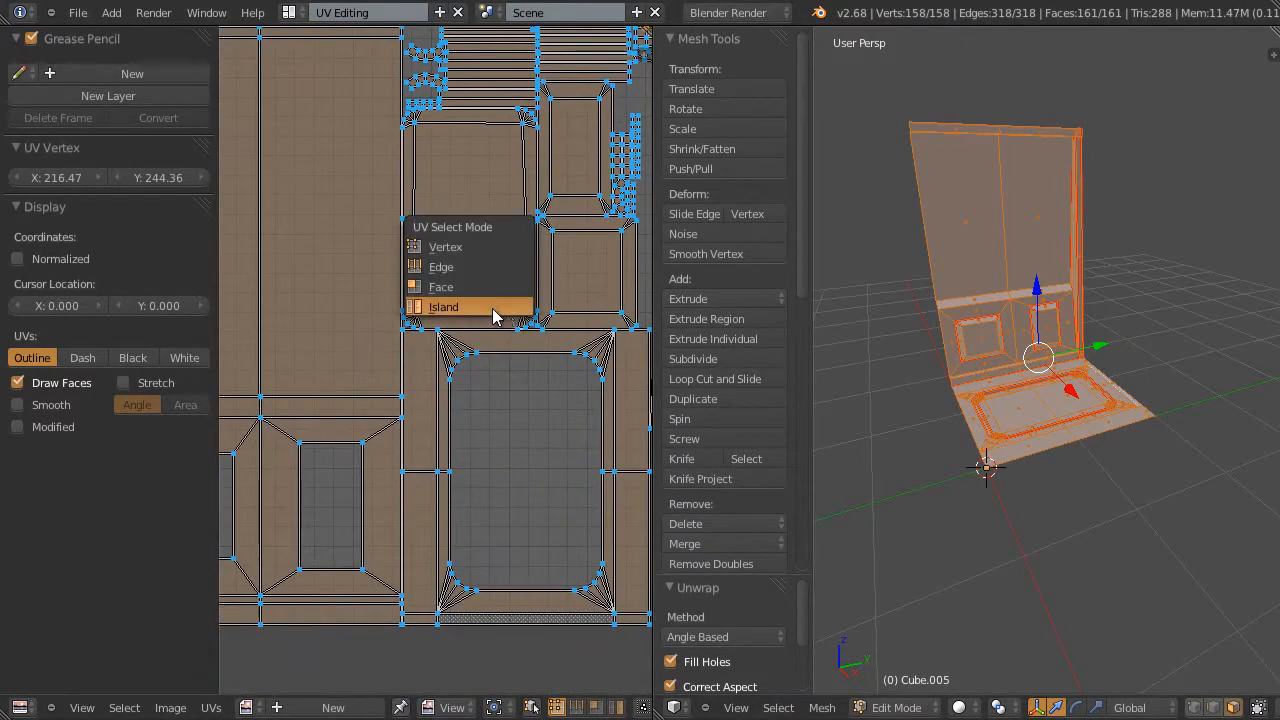
click(500, 309)
right_click(535, 396)
scroll(540, 405, down, 3)
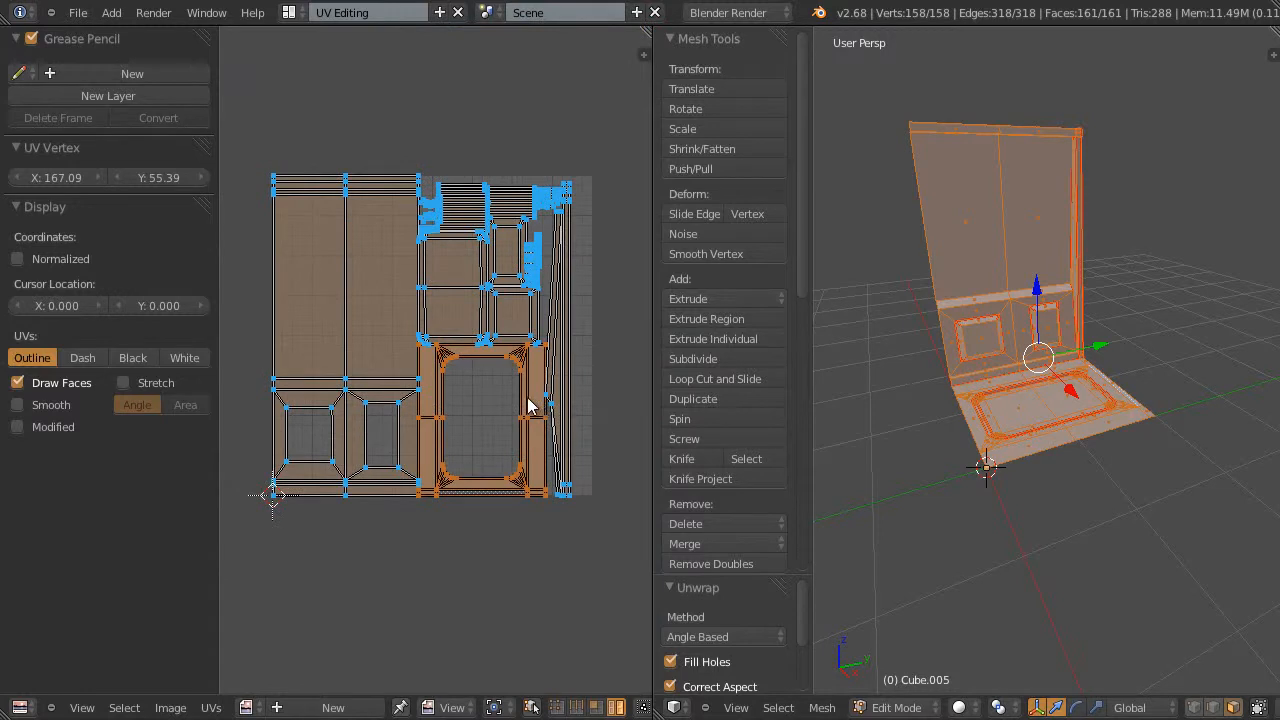
key(g)
key(Escape)
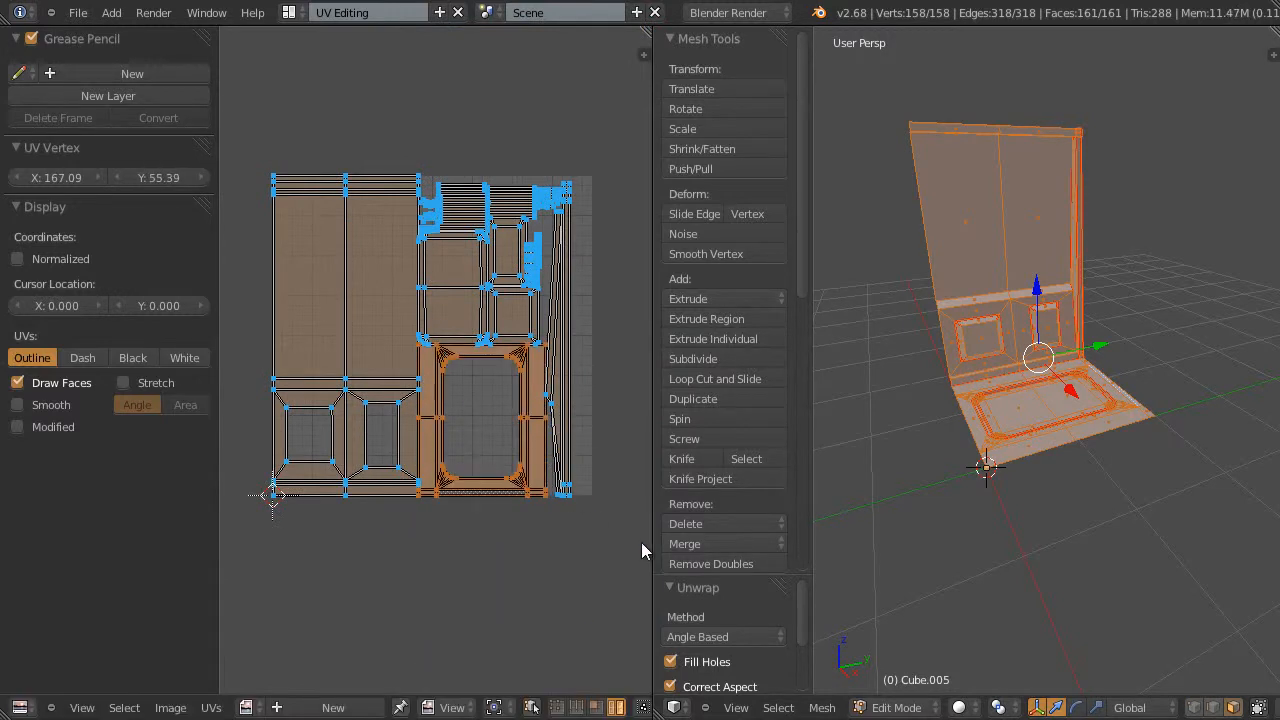
- Set the viewport shading to Texture and create a new image named UVGrid with the UV Grid generated type
click(958, 707)
click(975, 620)
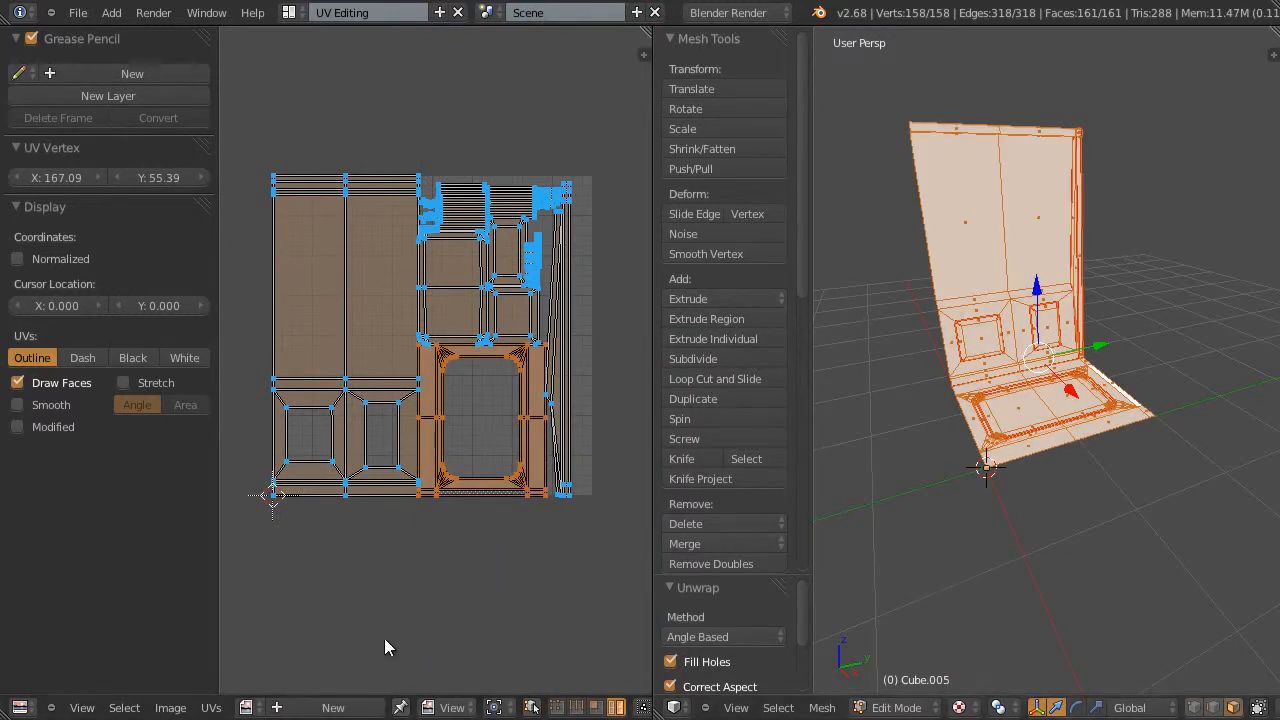
click(330, 707)
click(380, 527)
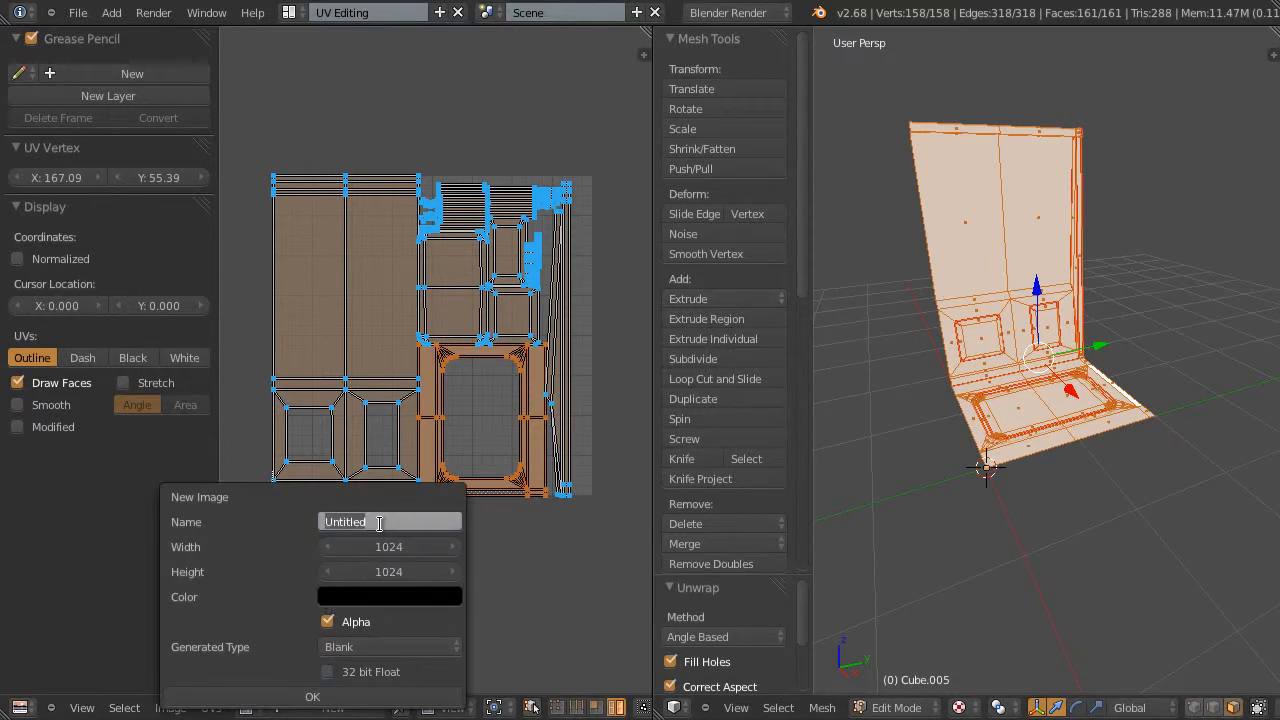
text(UVGrid)
key(Return)
click(338, 648)
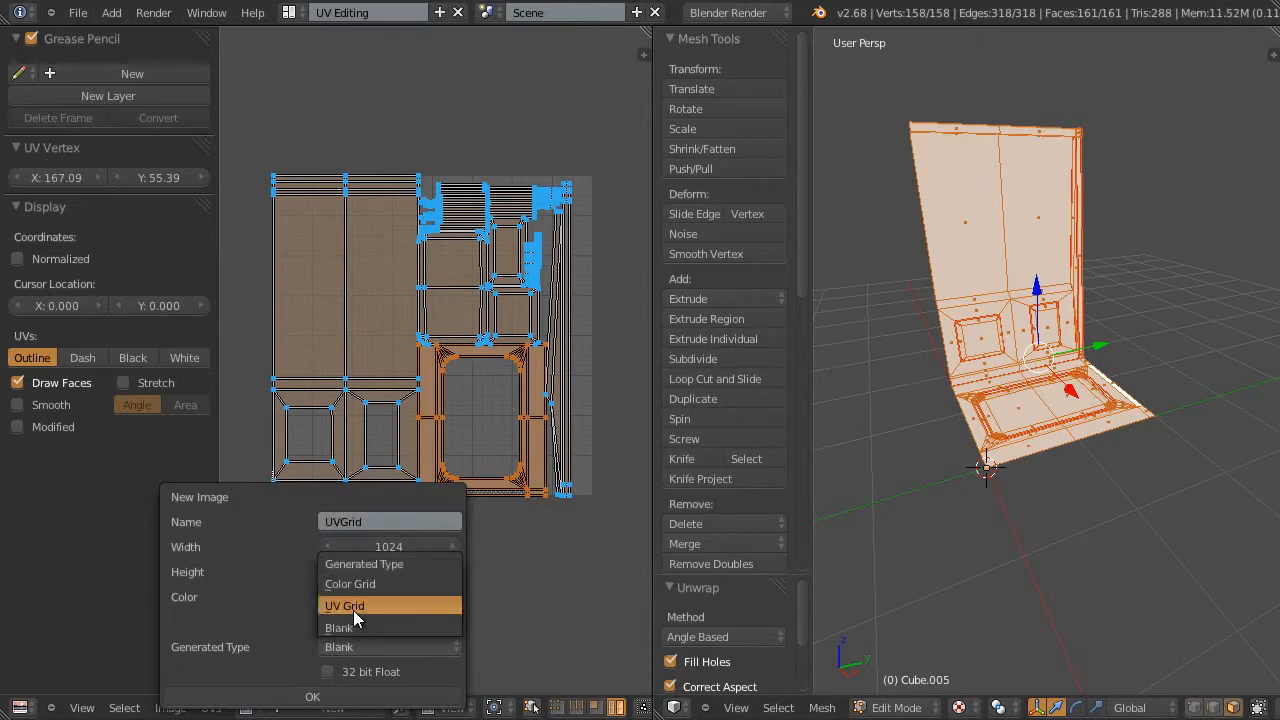
click(353, 607)
click(312, 696)
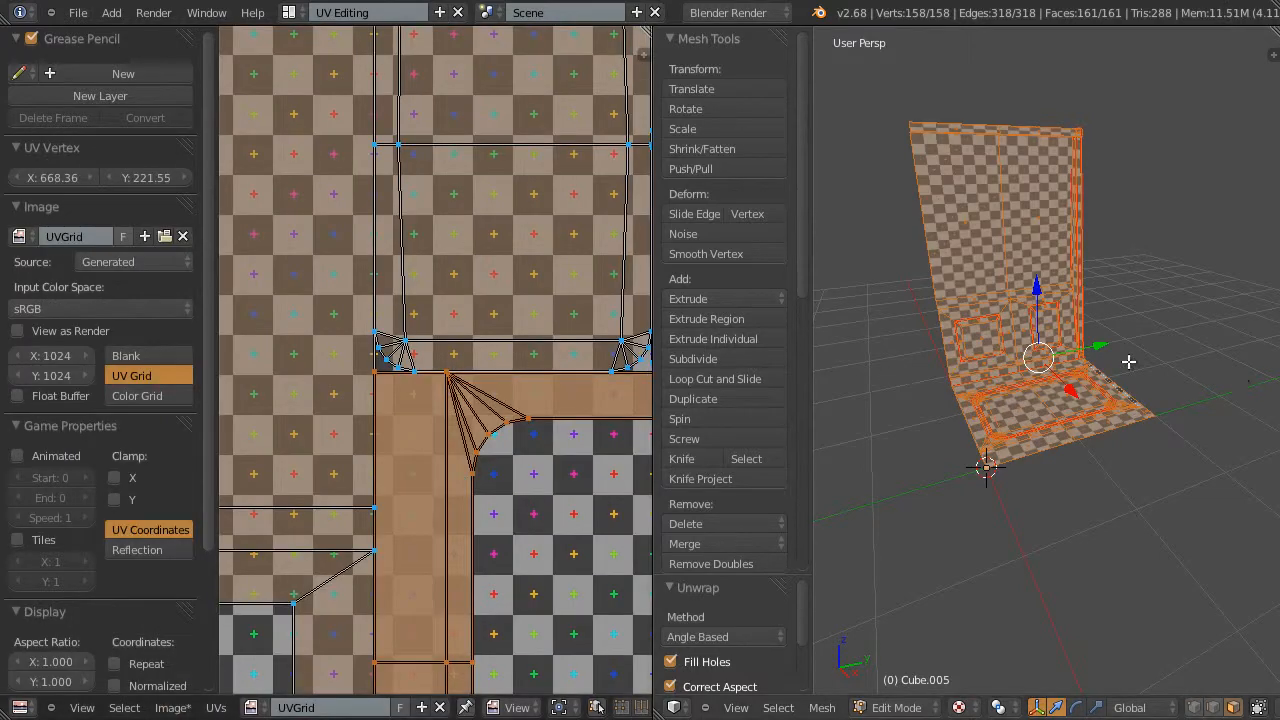
- Examine the checker pattern on the floor groove and wall panels, and return to Object Mode with nothing selected
scroll(1157, 480, up, 6)
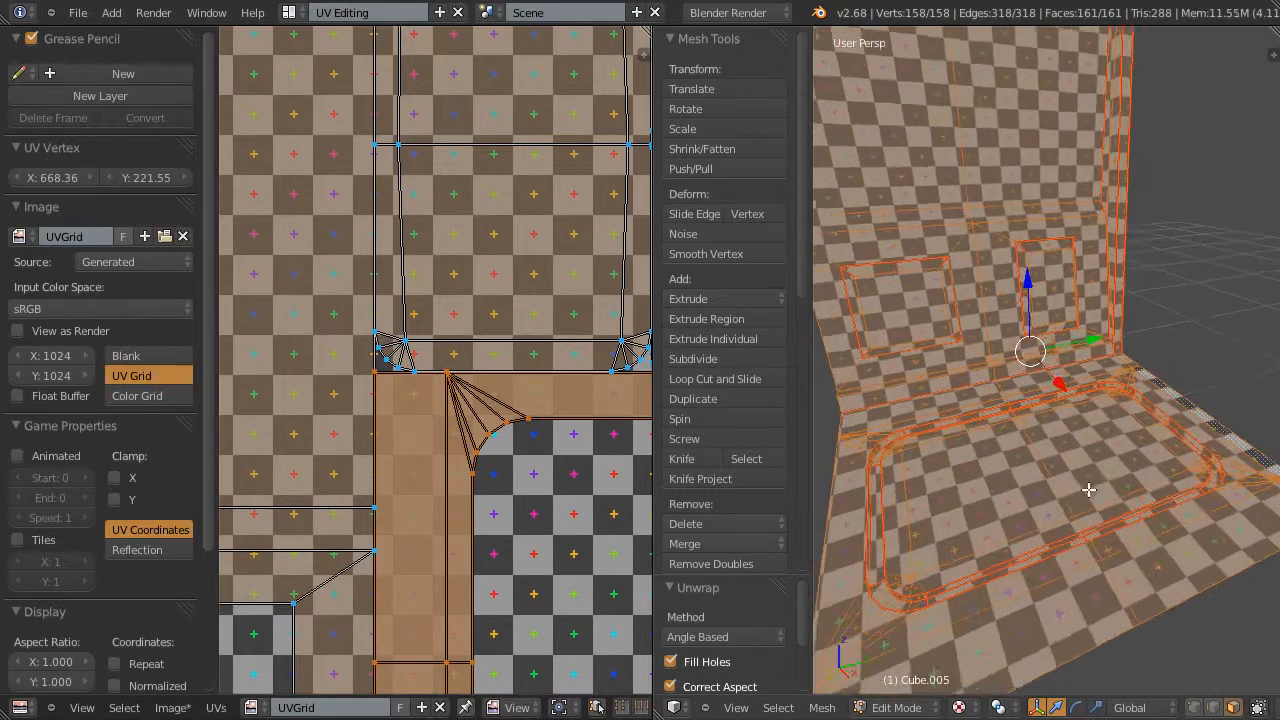
scroll(1088, 489, up, 6)
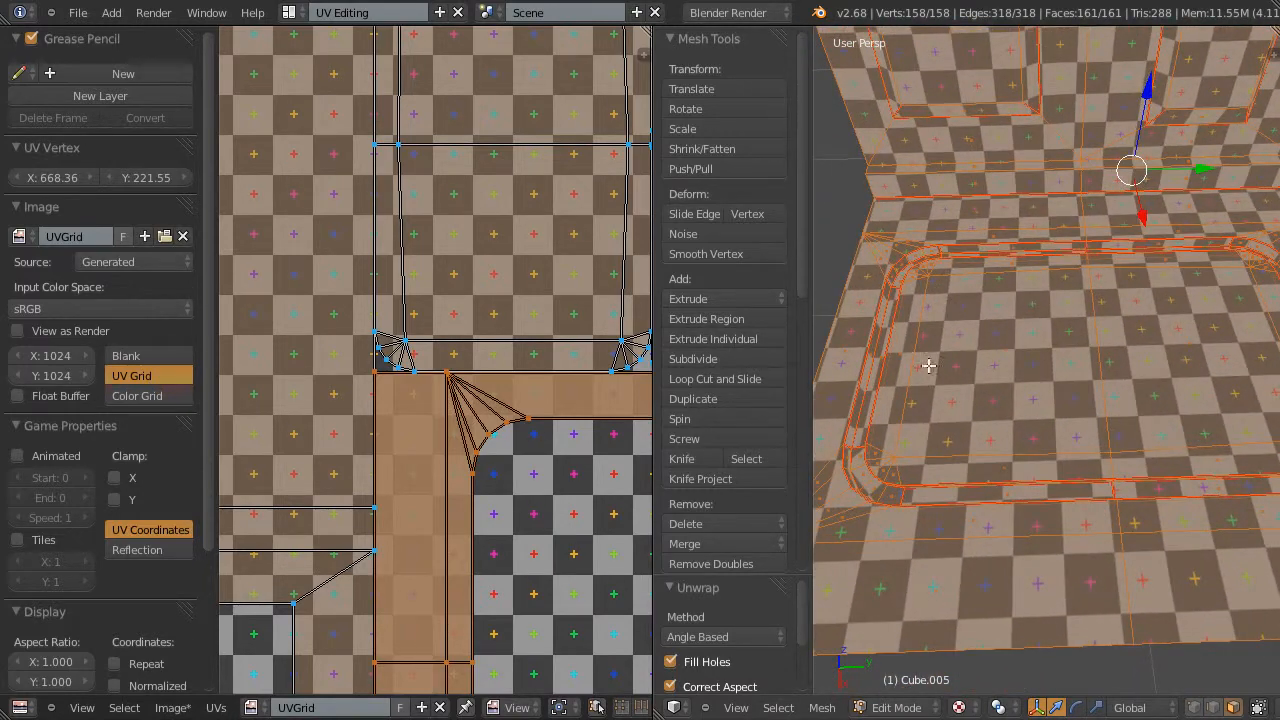
scroll(1018, 361, down, 5)
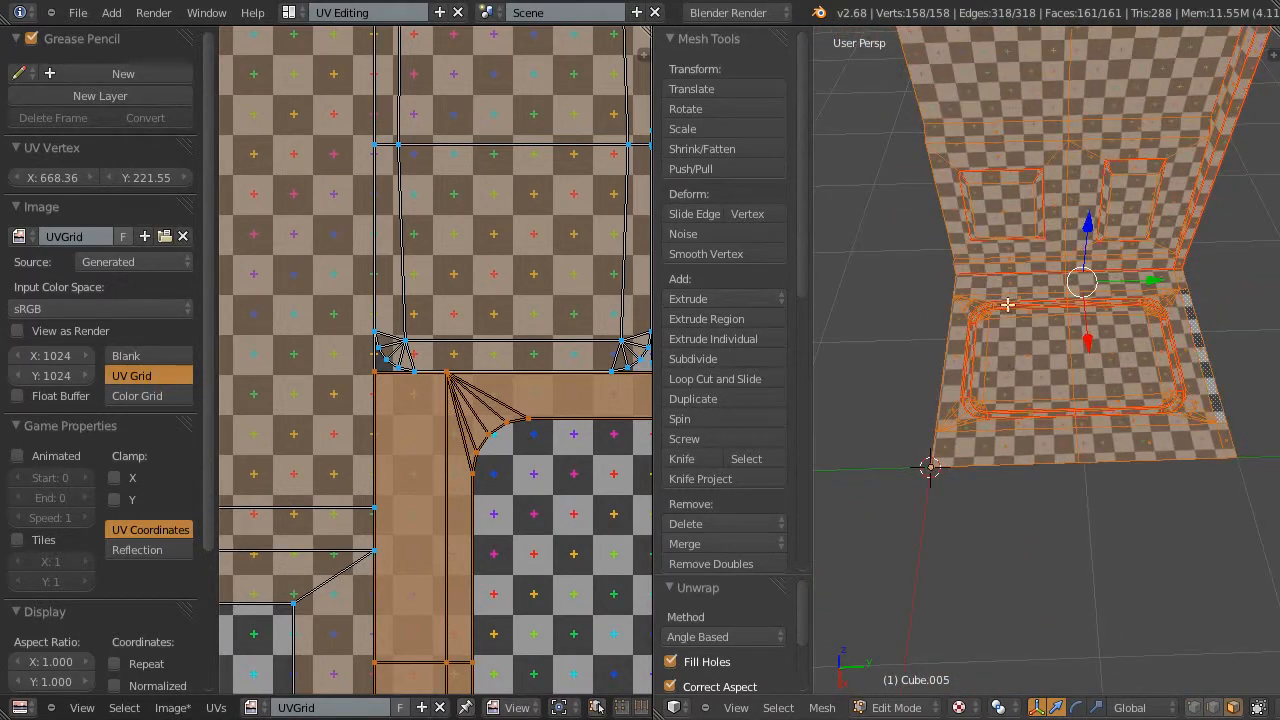
middle_drag(925, 350, 1010, 292)
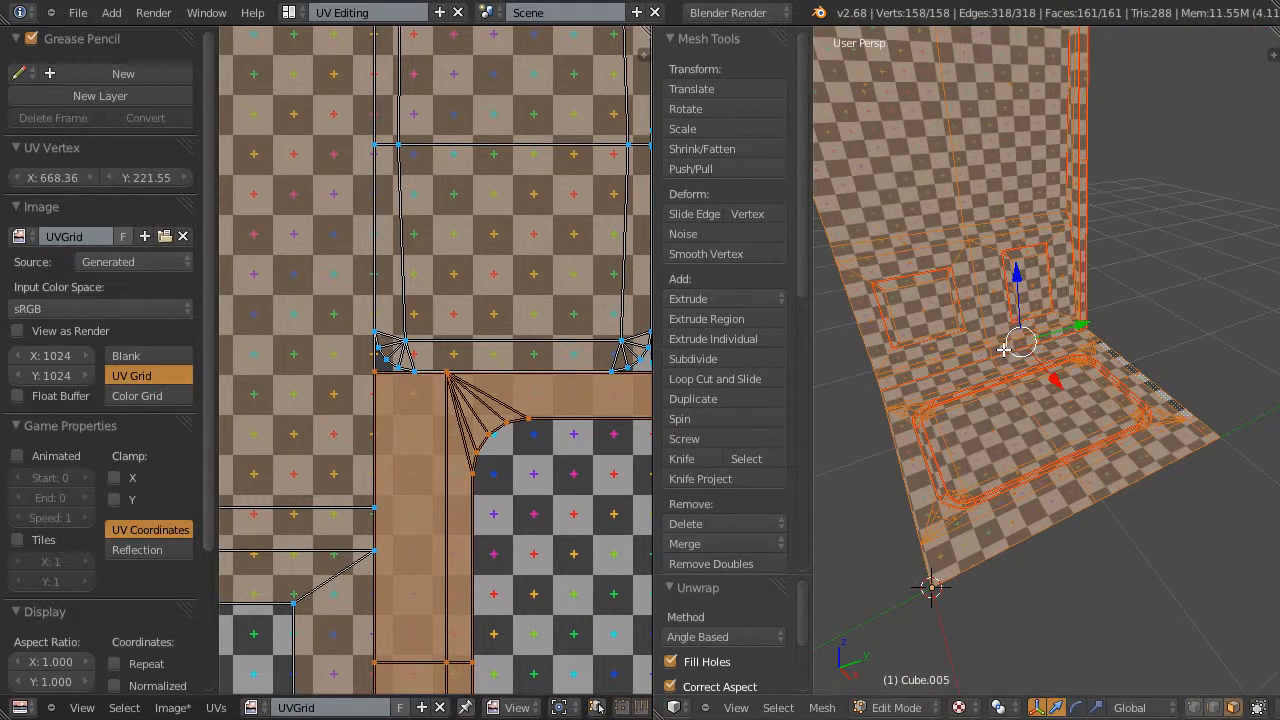
scroll(1004, 349, down, 6)
key(Tab)
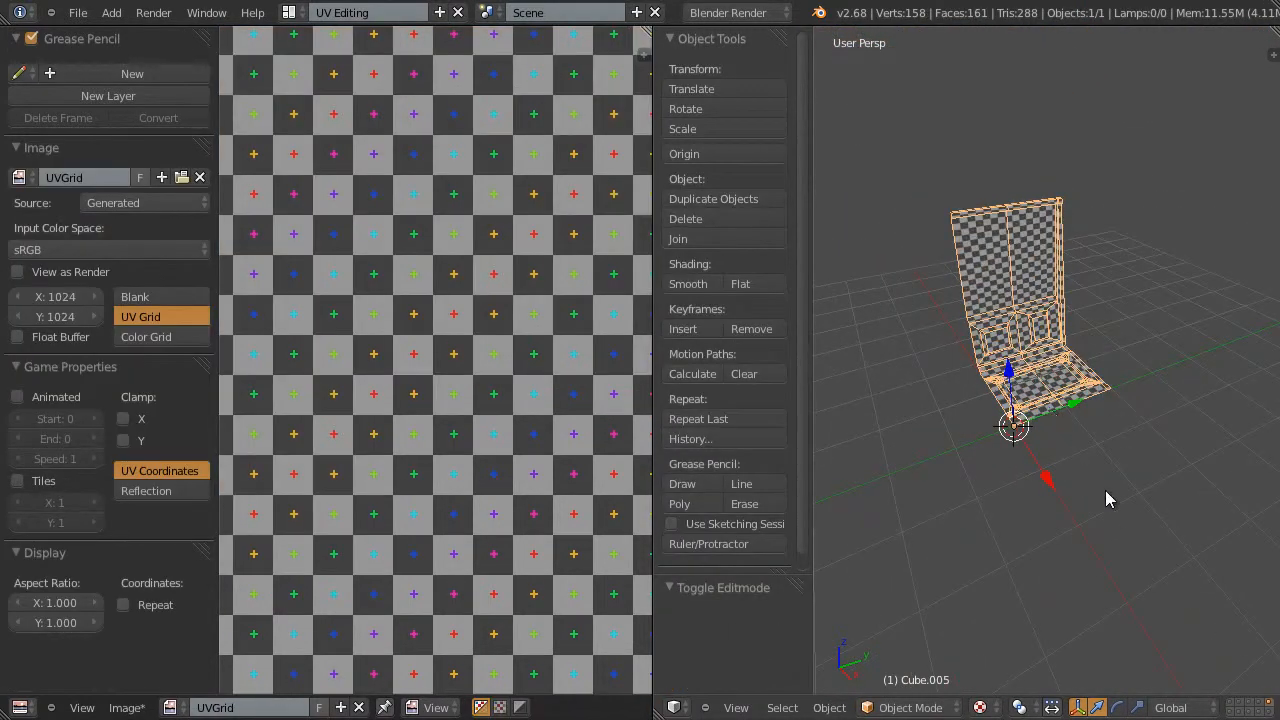
key(a)
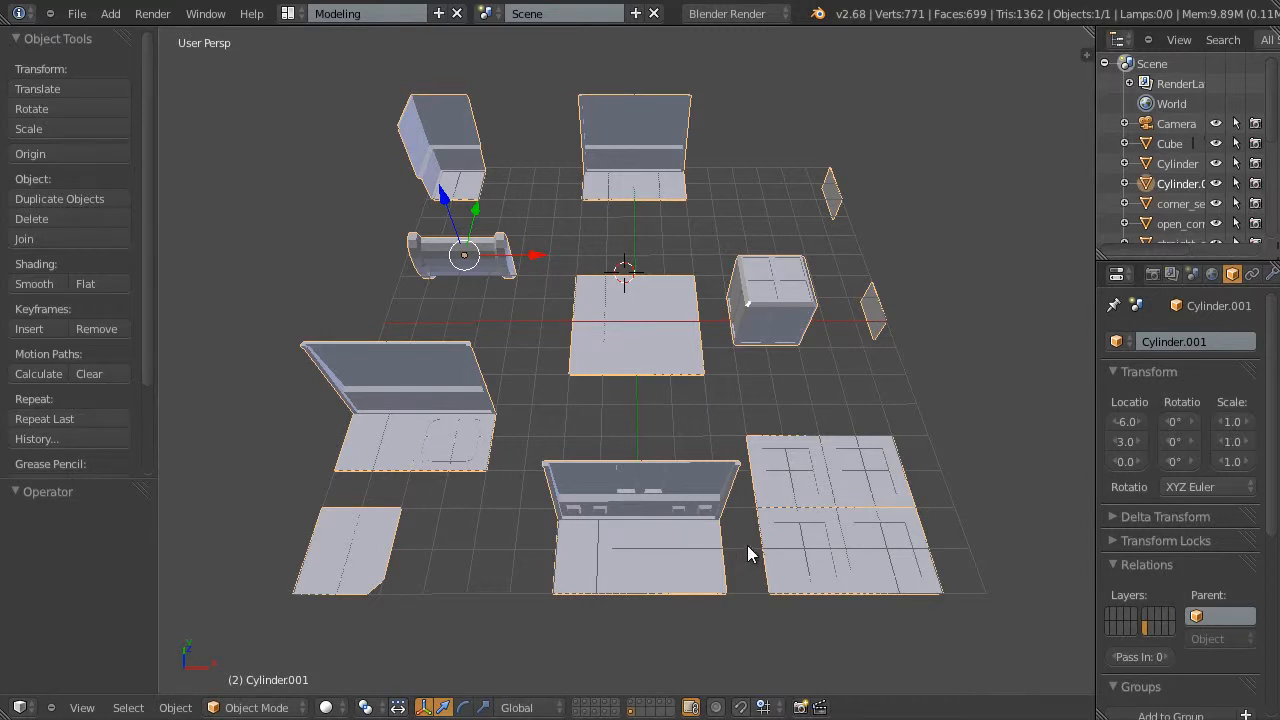
- Examine the joined set of modular pieces and the seams marked on its mesh
scroll(747, 545, up, 3)
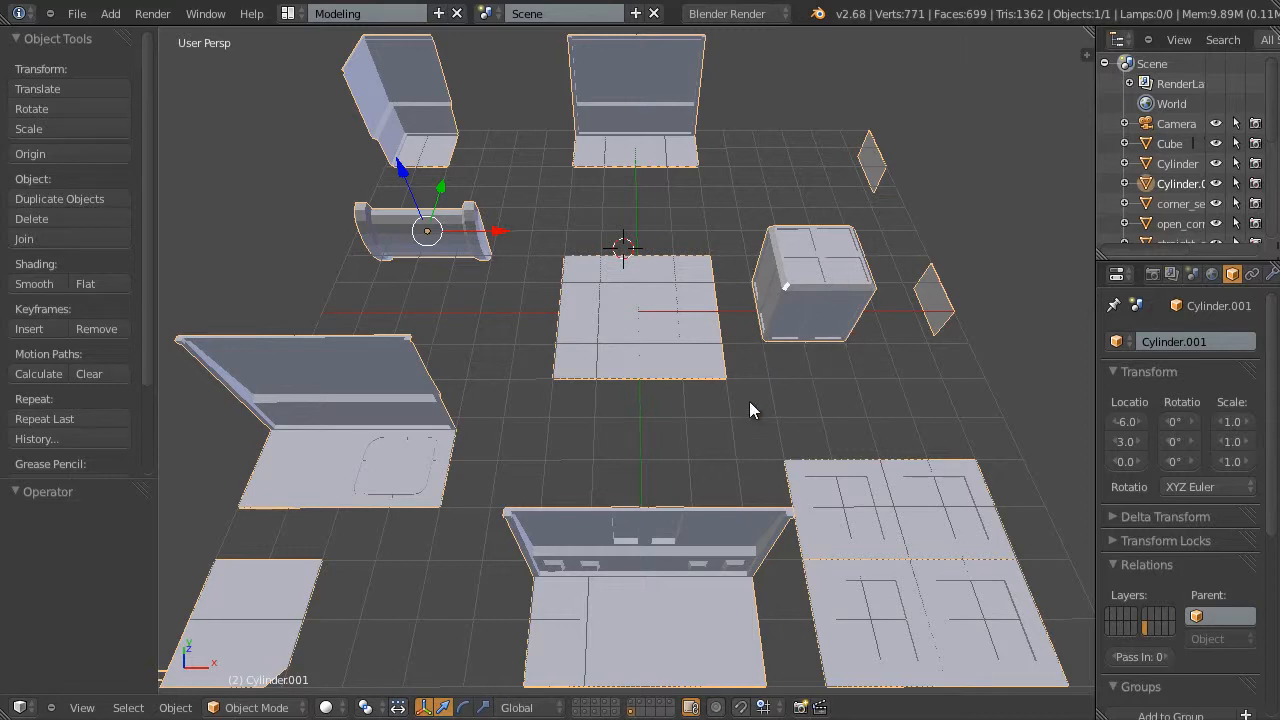
shift+middle_drag(739, 419, 675, 350)
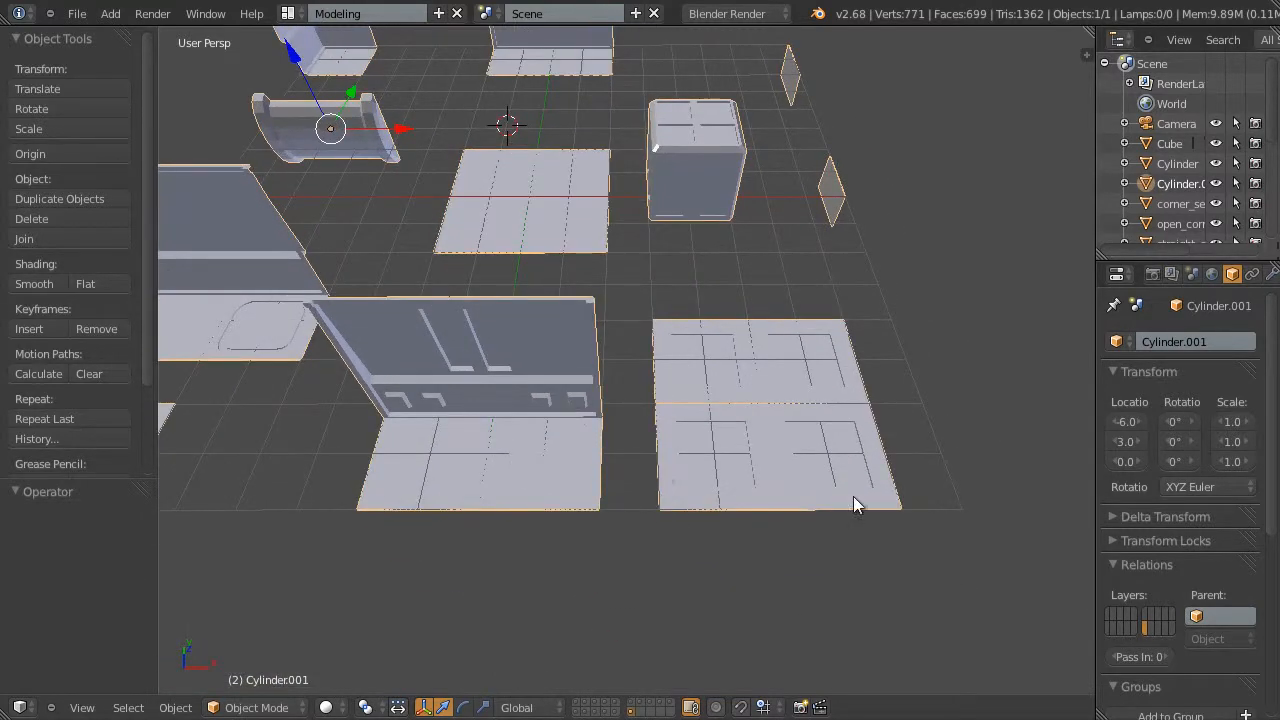
shift+middle_drag(628, 416, 753, 479)
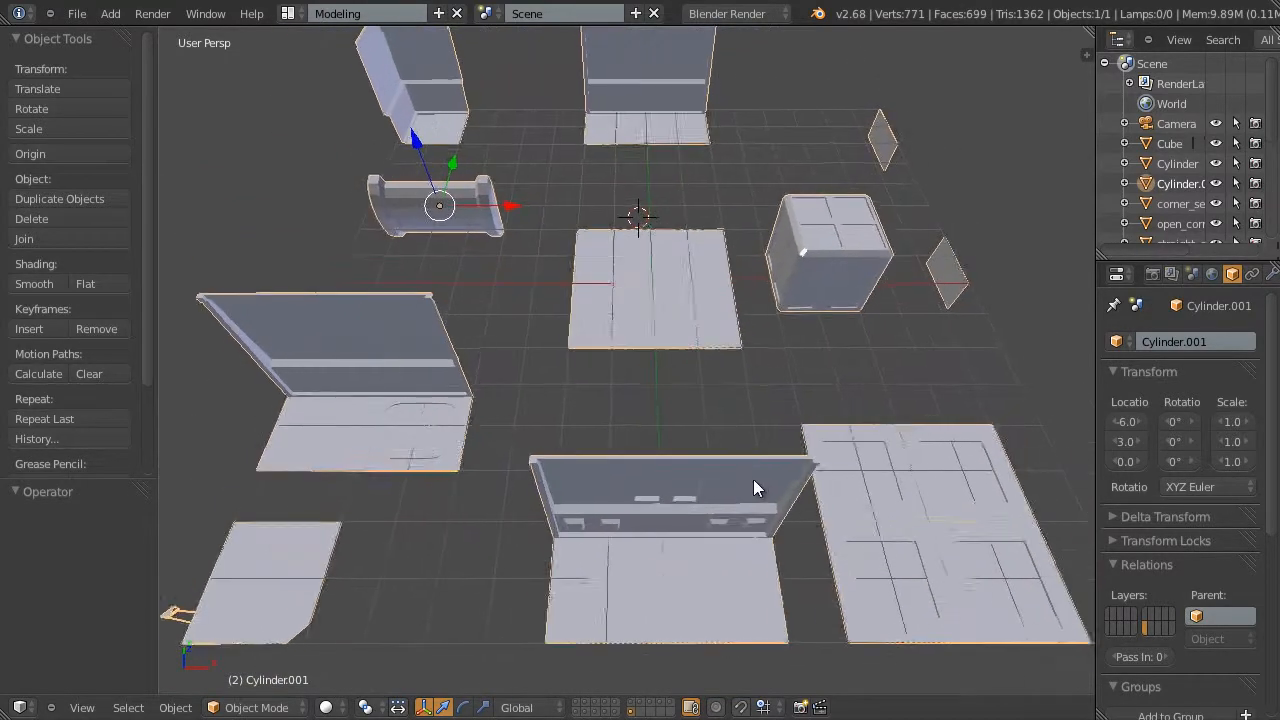
scroll(730, 462, down, 1)
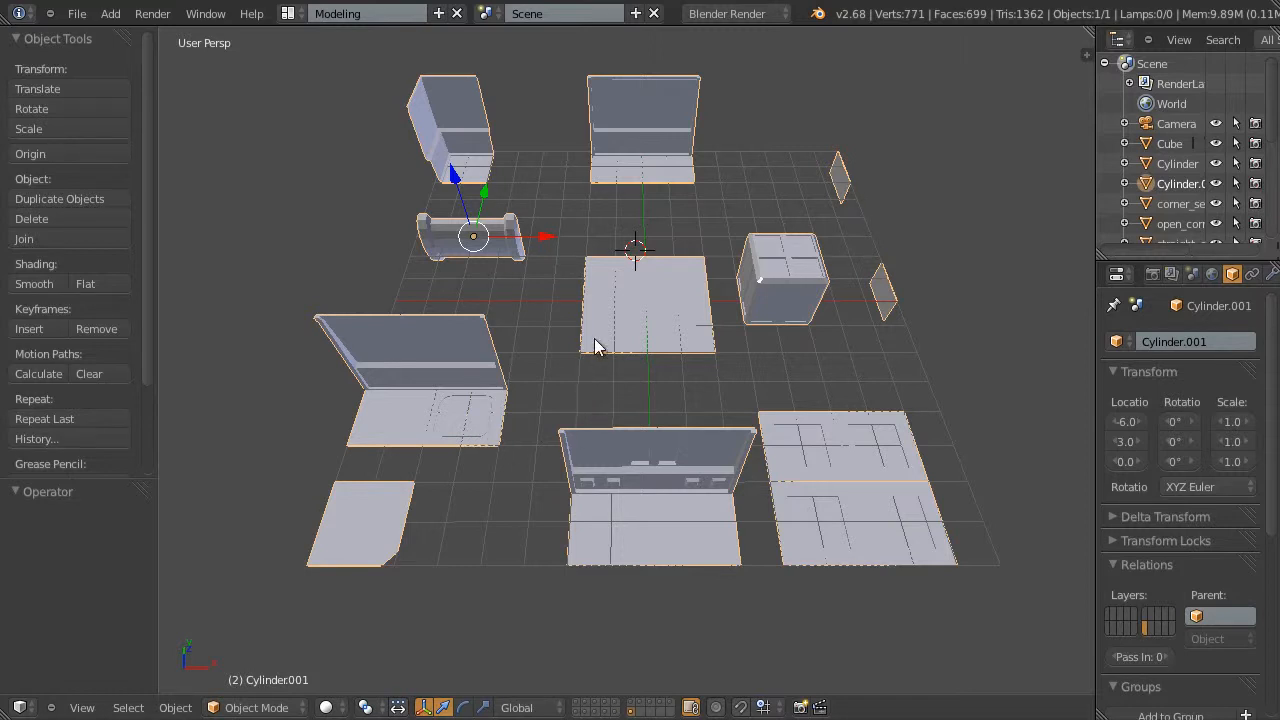
key(Tab)
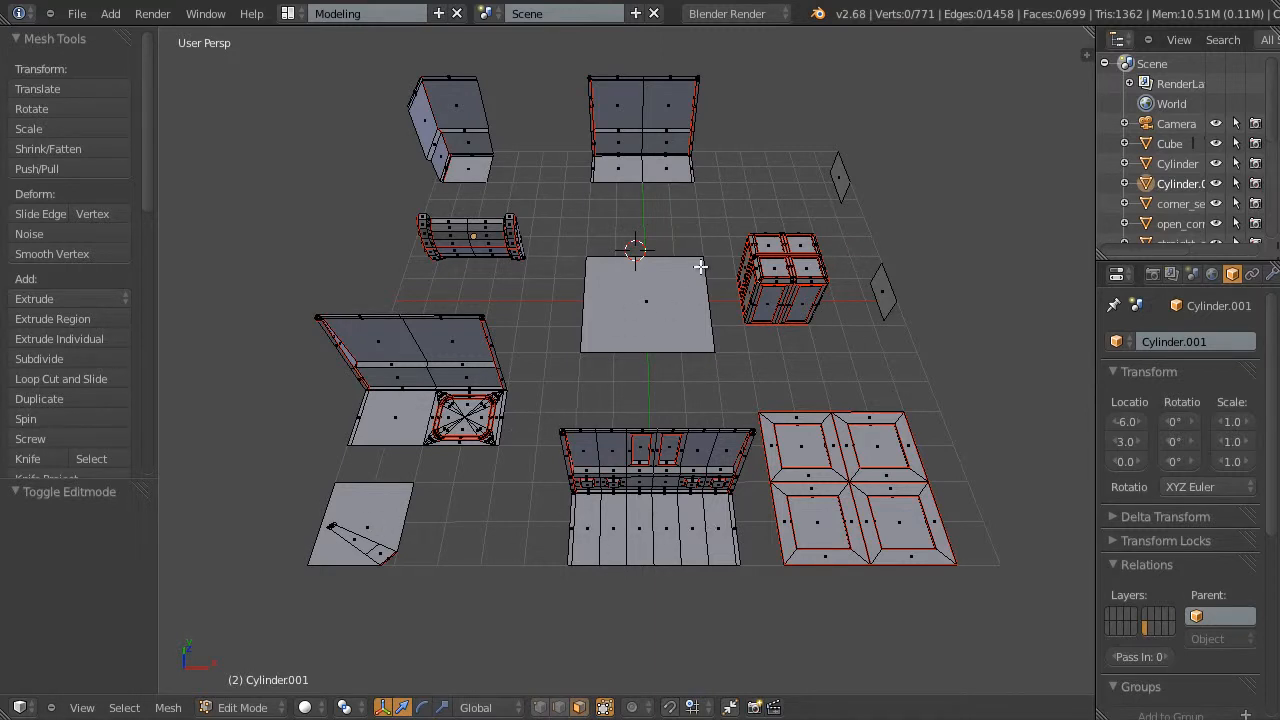
key(Tab)
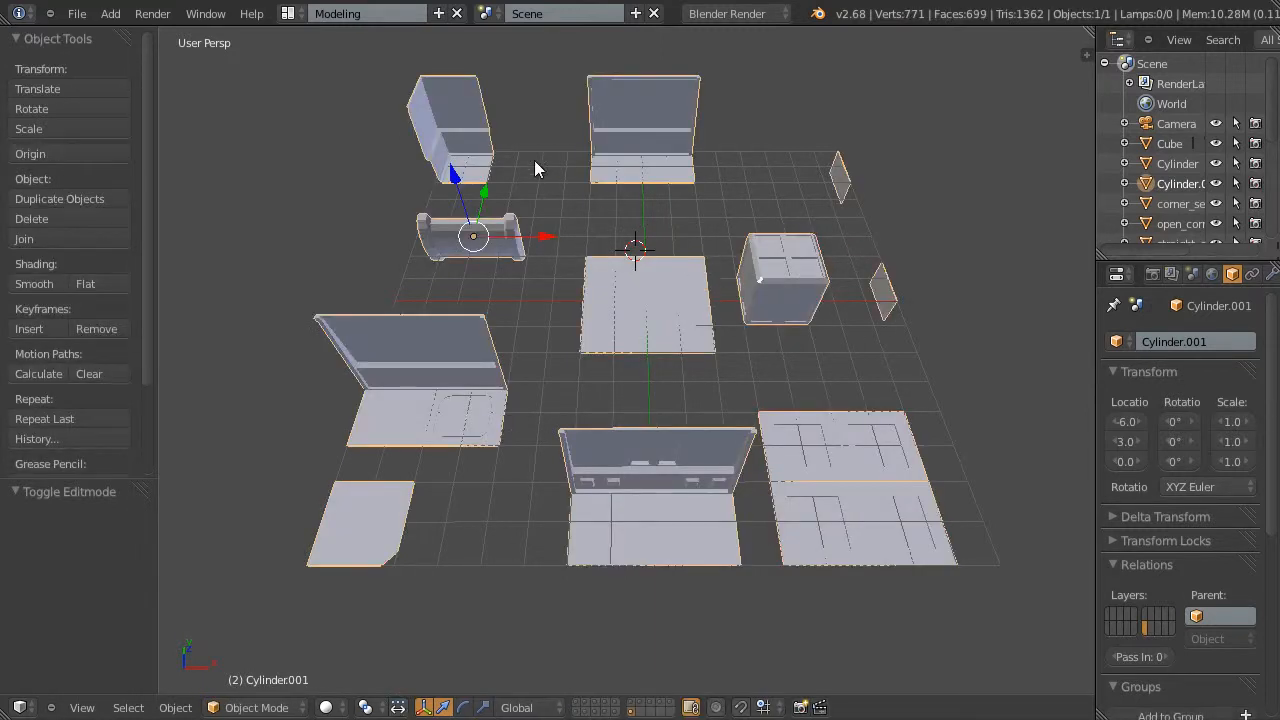
- Change the screen layout to UV Editing and set the viewport shading to Texture for the joined modular pieces
click(287, 13)
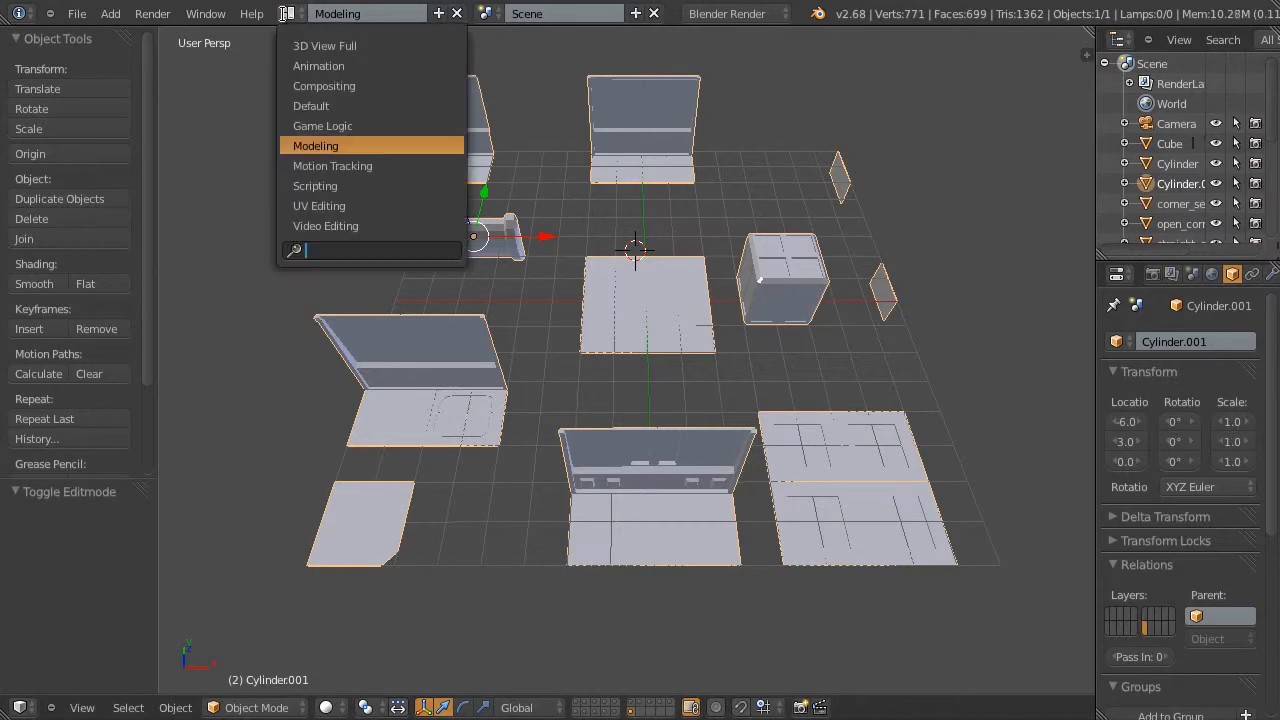
click(376, 206)
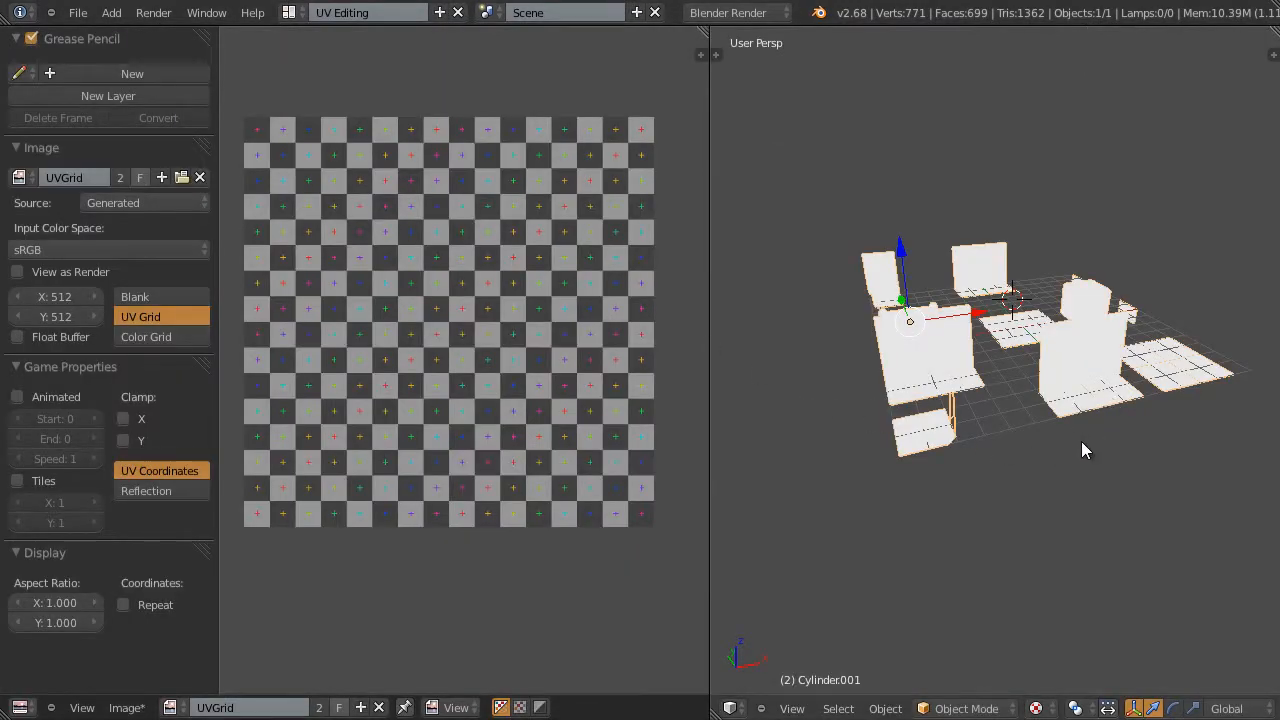
middle_drag(1082, 442, 1076, 592)
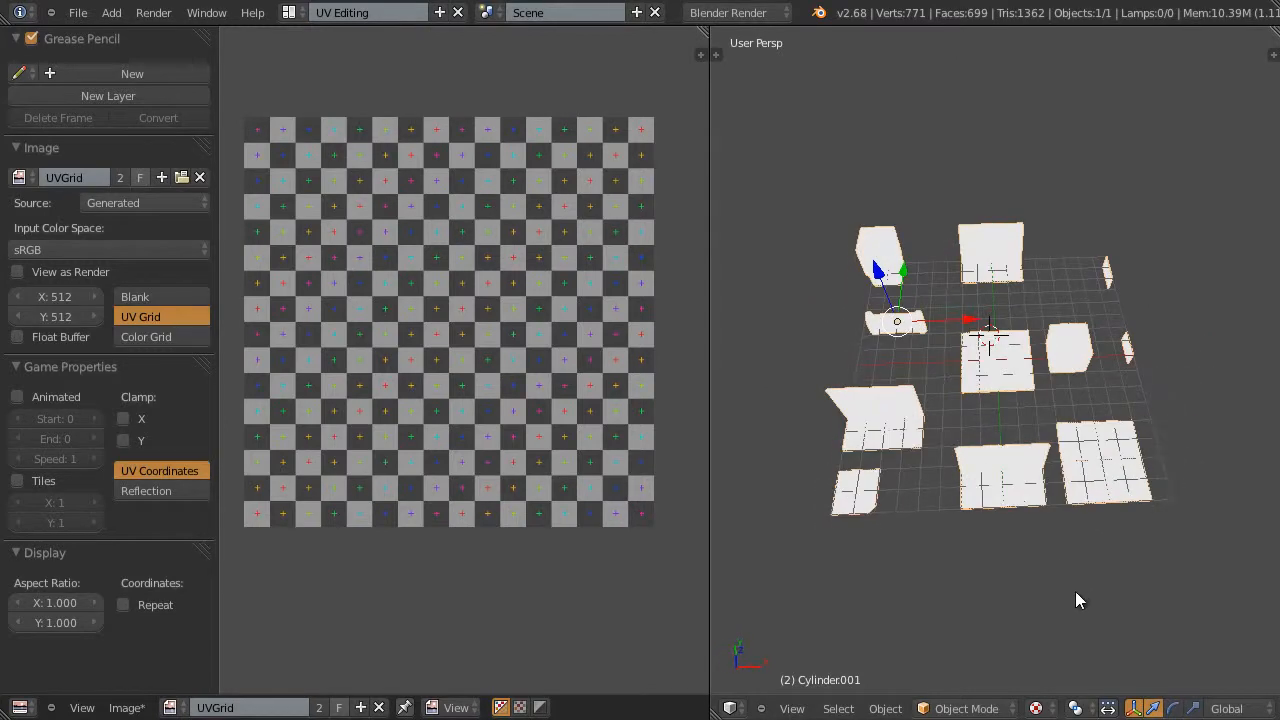
scroll(1077, 600, up, 3)
click(1036, 708)
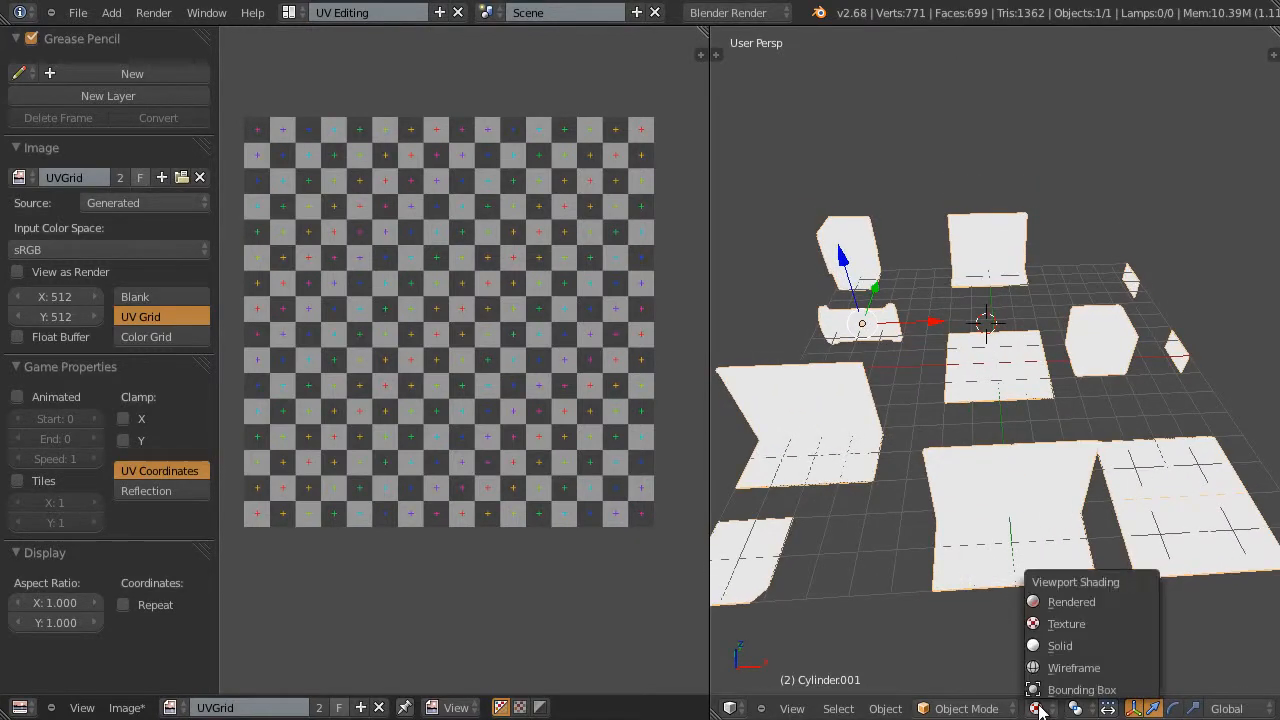
click(1060, 624)
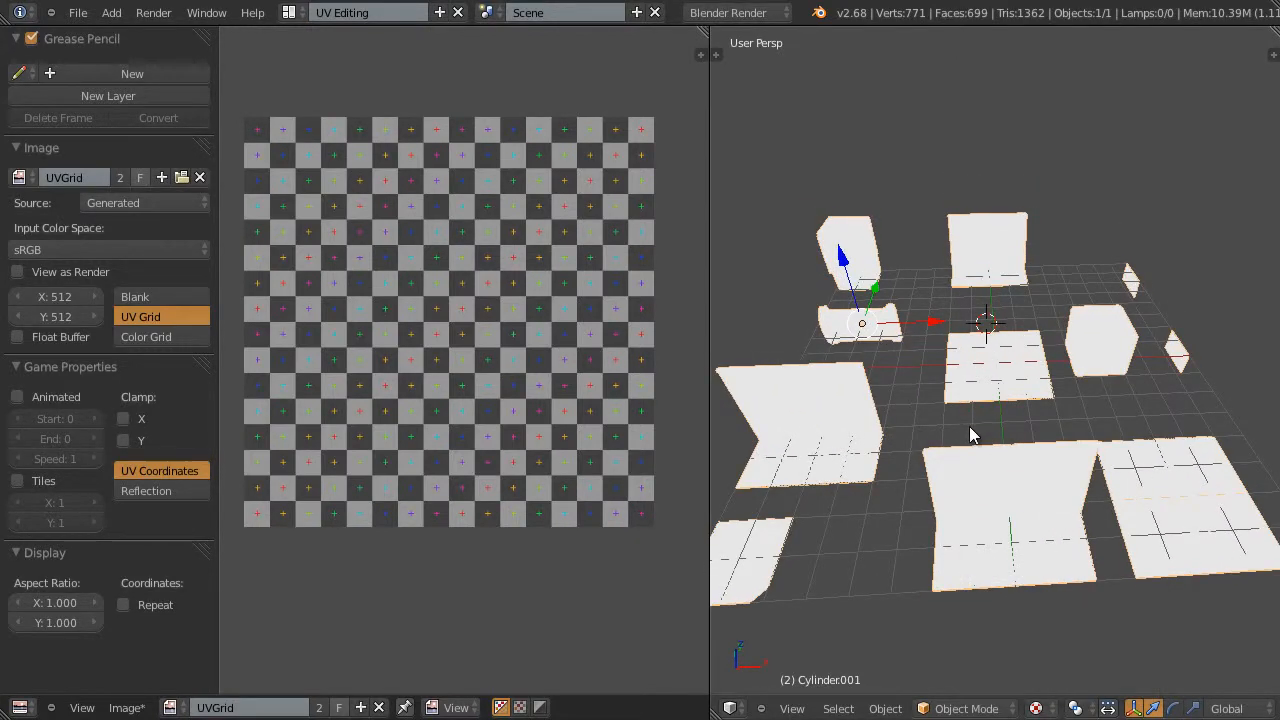
middle_drag(969, 426, 1009, 384)
scroll(979, 415, down, 3)
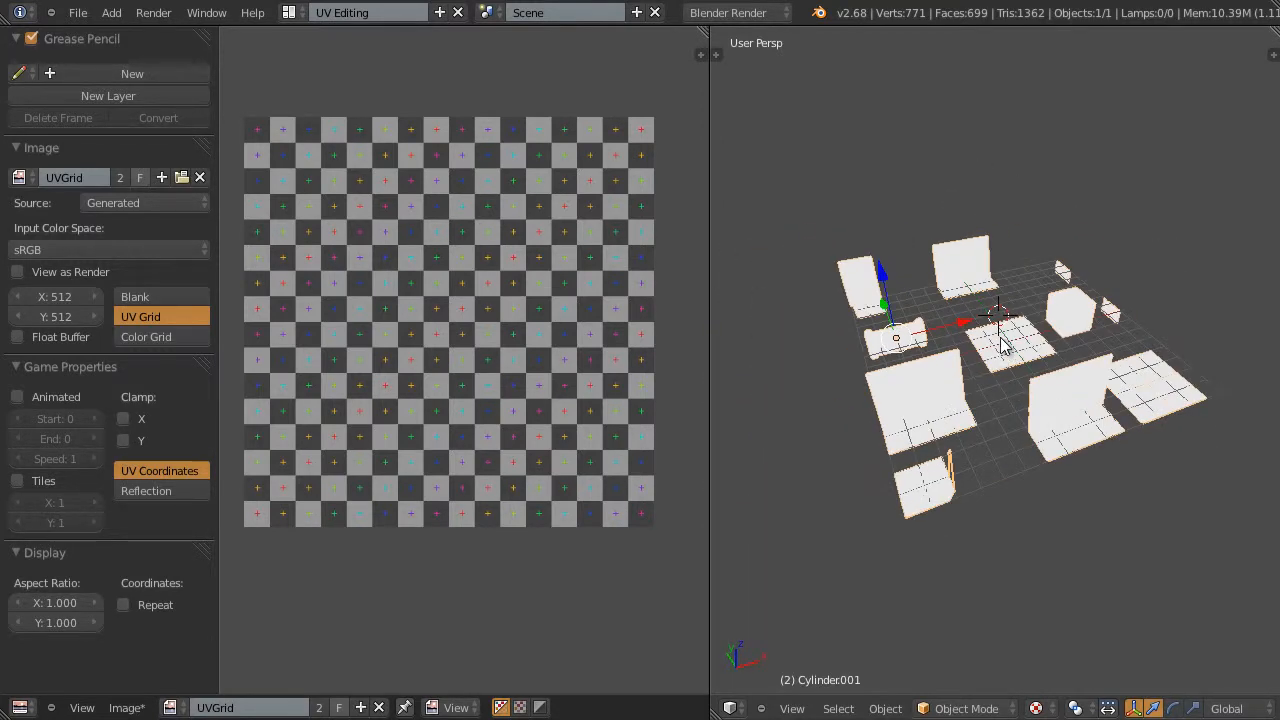
- Select all faces of the joined modular pieces in face selection mode and unwrap them together
key(Tab)
key(ctrl+Tab)
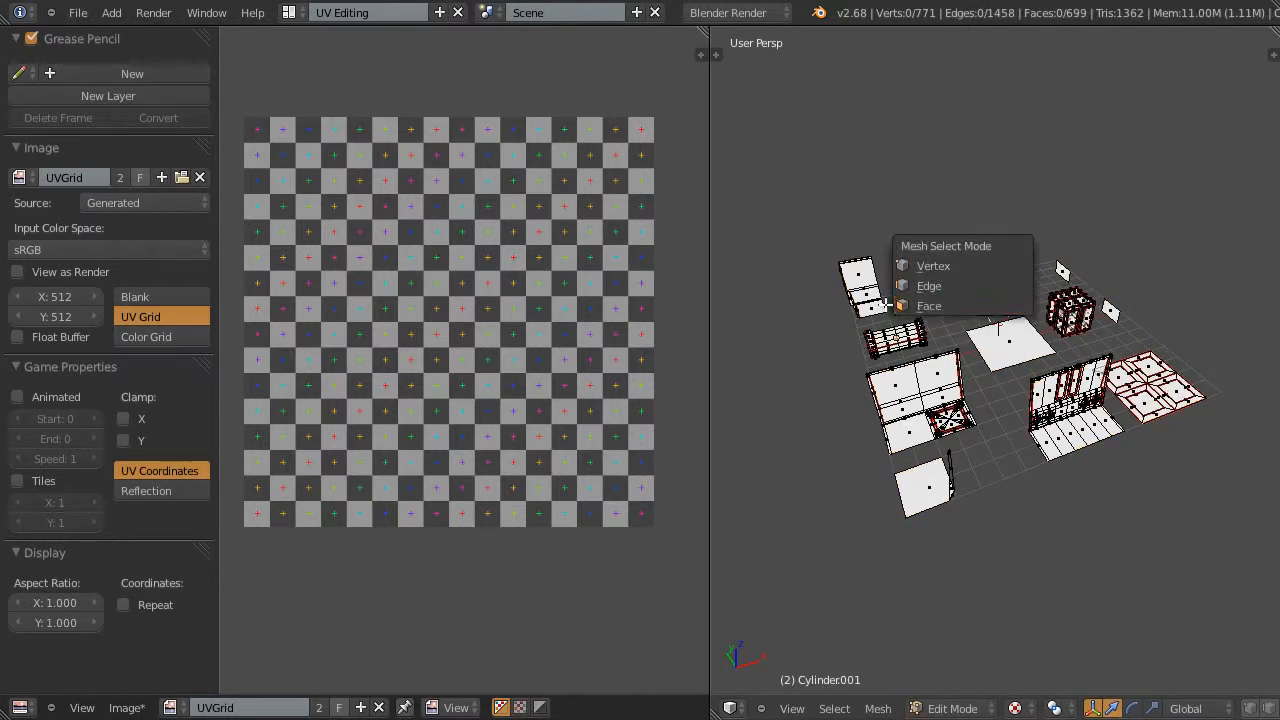
click(929, 305)
key(a)
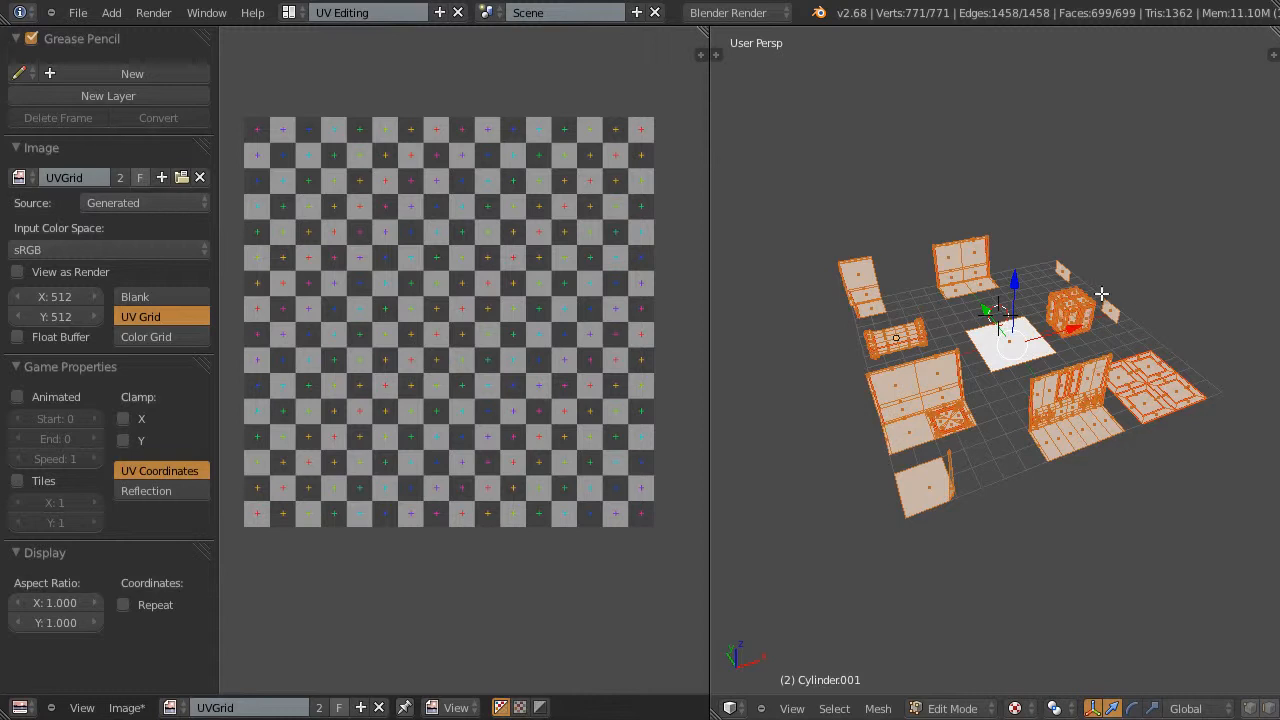
click(878, 708)
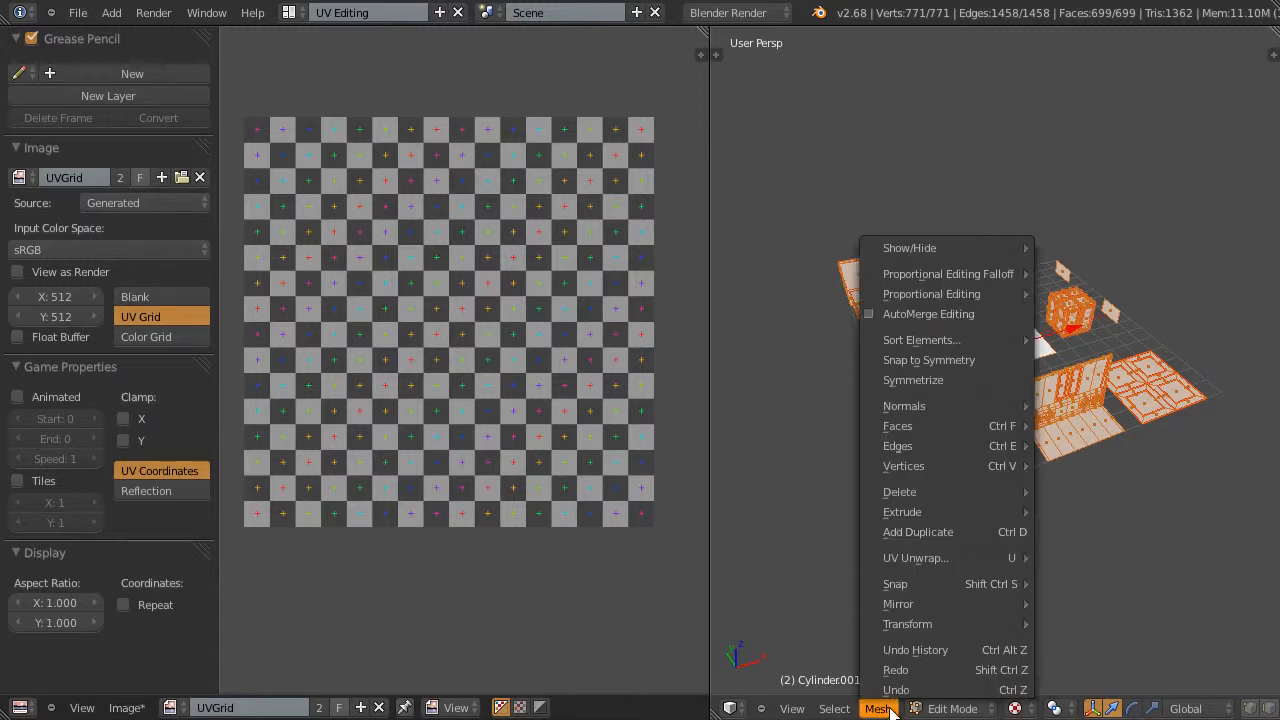
mouse_move(951, 560)
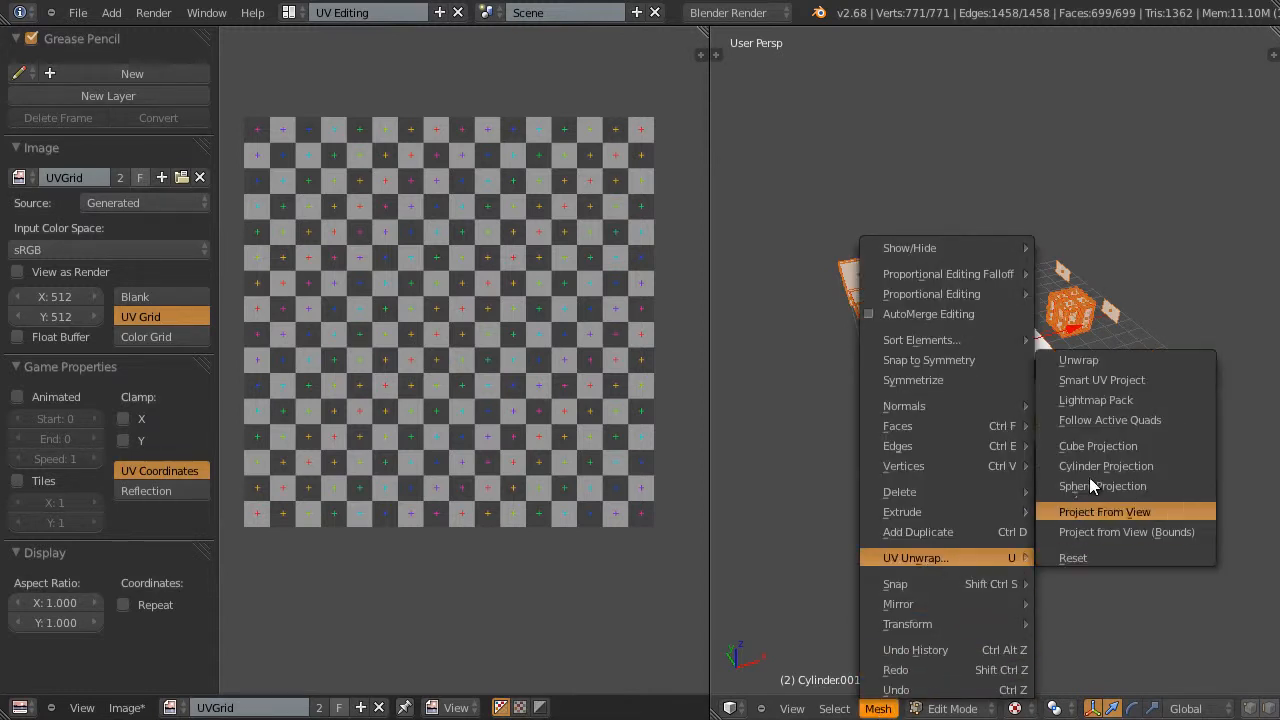
click(1082, 363)
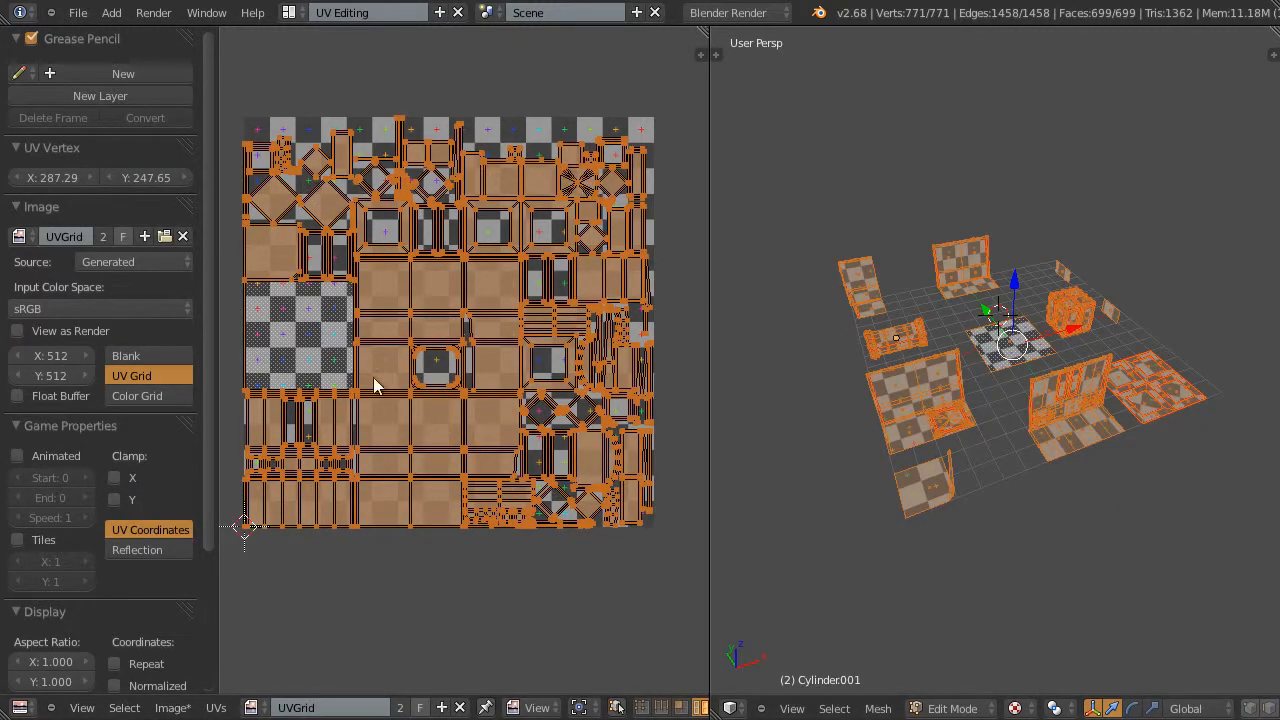
- Select the small, narrow UV island near the lower-right corner of the grid and examine the checker pattern on the pieces
right_click(630, 540)
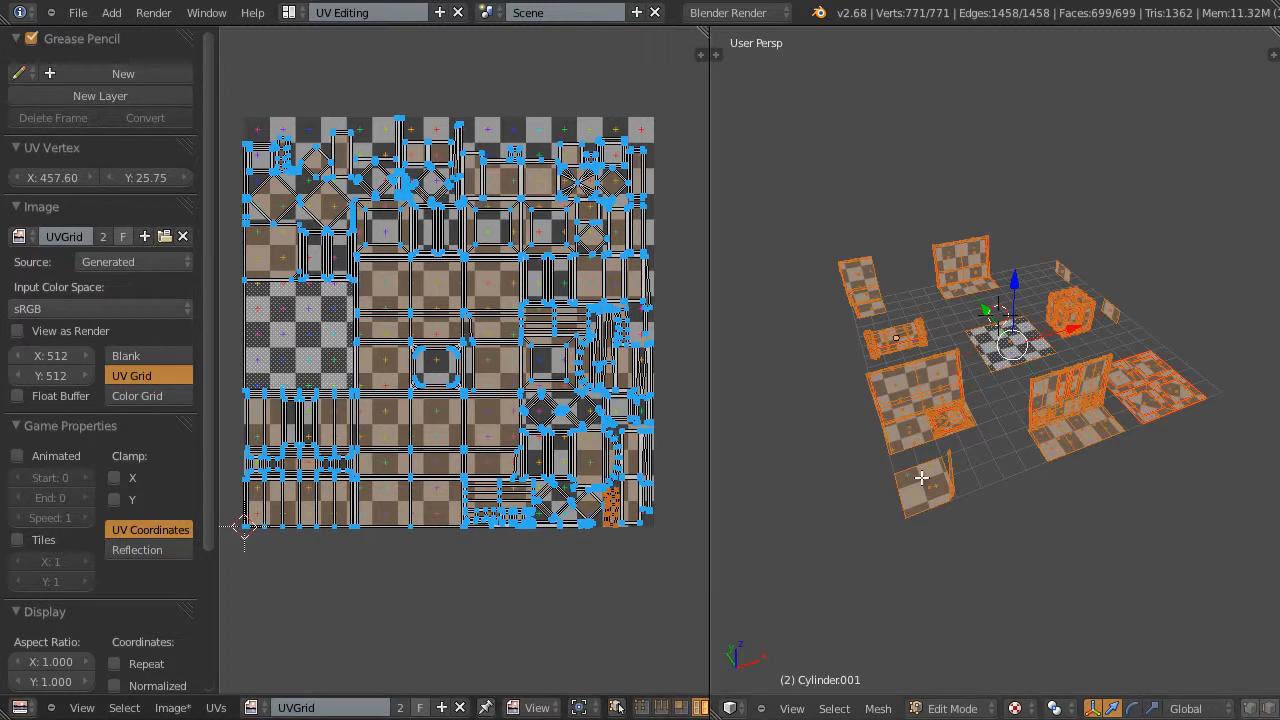
scroll(1020, 487, up, 2)
middle_drag(1020, 487, 1129, 444)
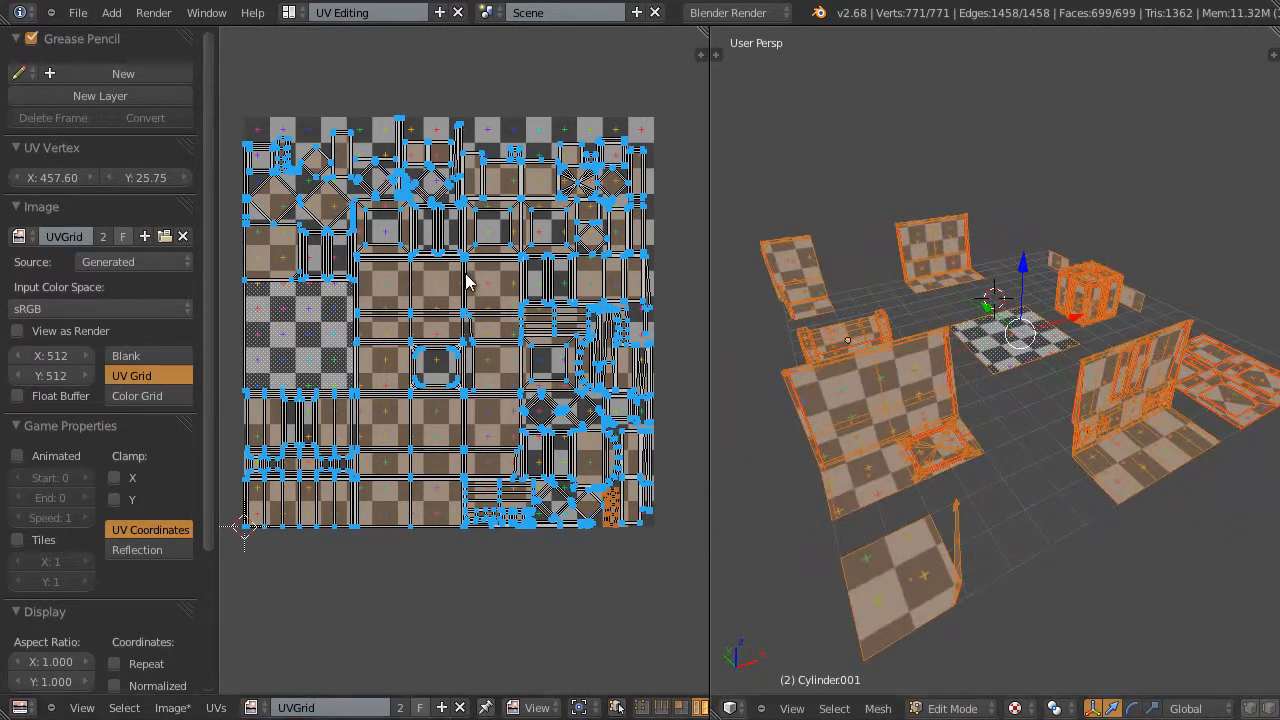
- Examine the packed UV layout of the joined modular pieces up close in an enlarged UV editor
key(ctrl+Up)
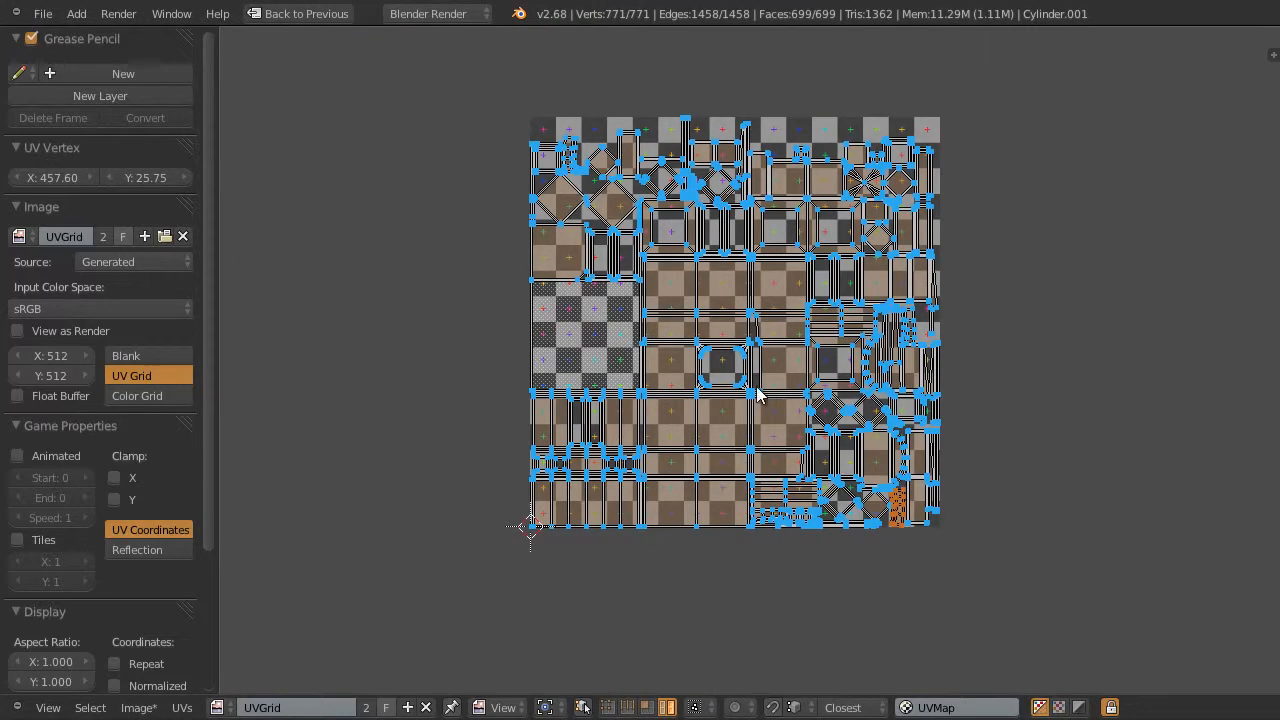
scroll(1068, 432, up, 1)
scroll(1068, 432, up, 1)
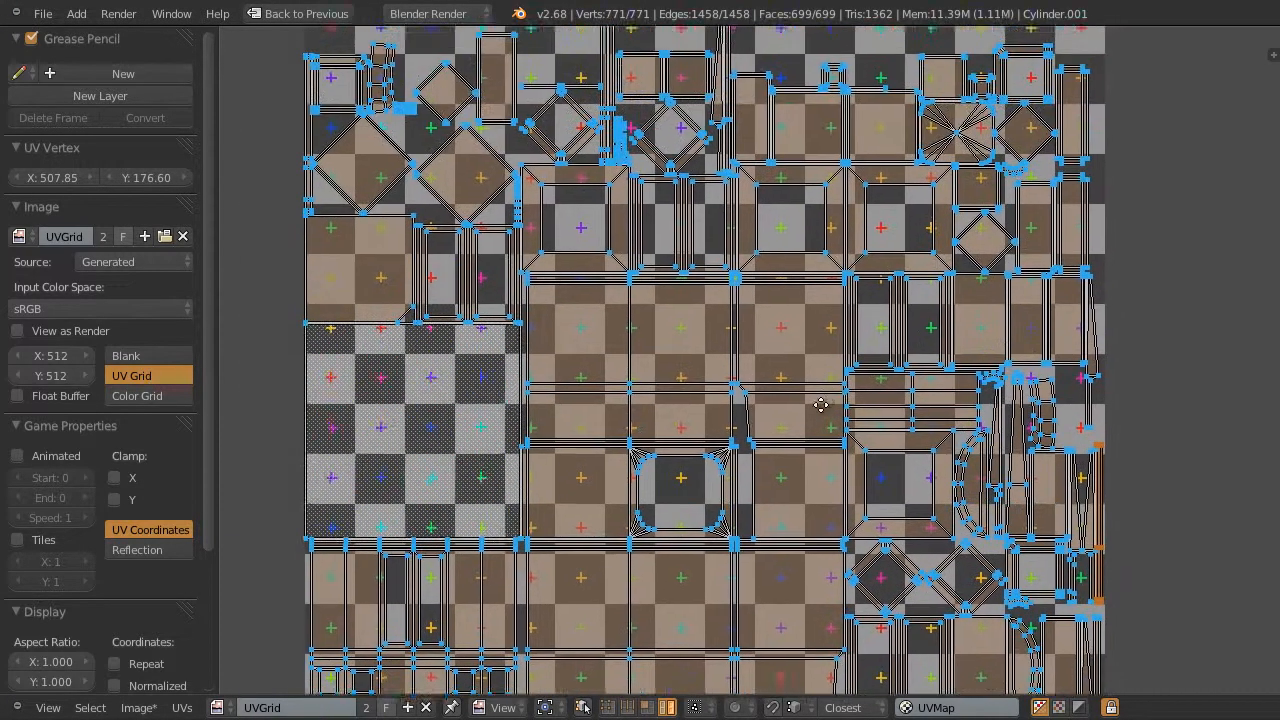
scroll(872, 310, up, 2)
scroll(799, 430, down, 1)
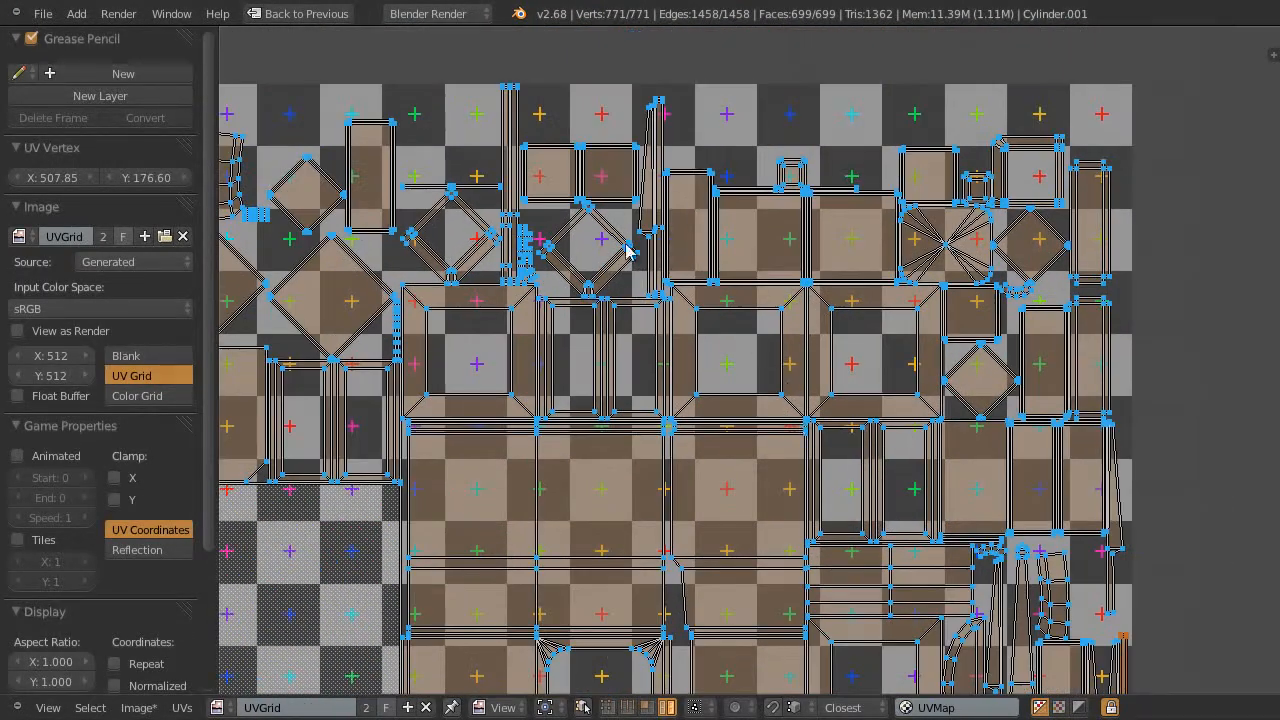
scroll(894, 420, down, 2)
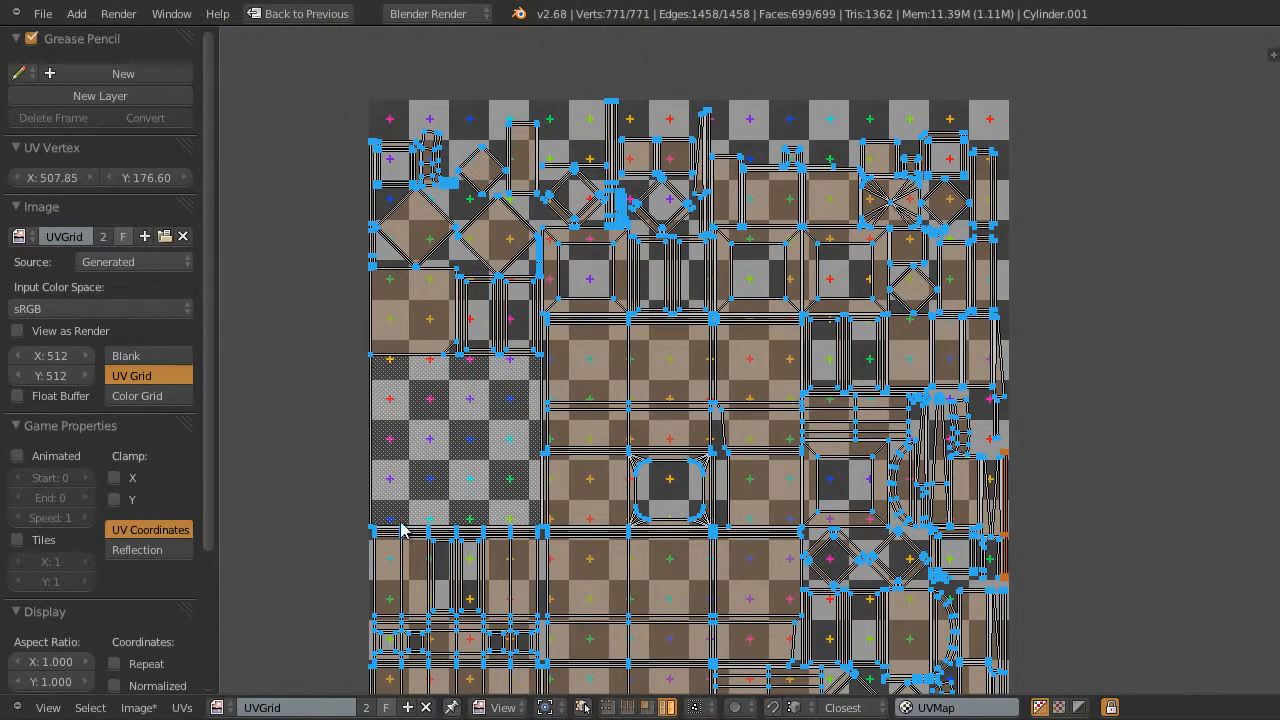
middle_drag(1027, 460, 1055, 370)
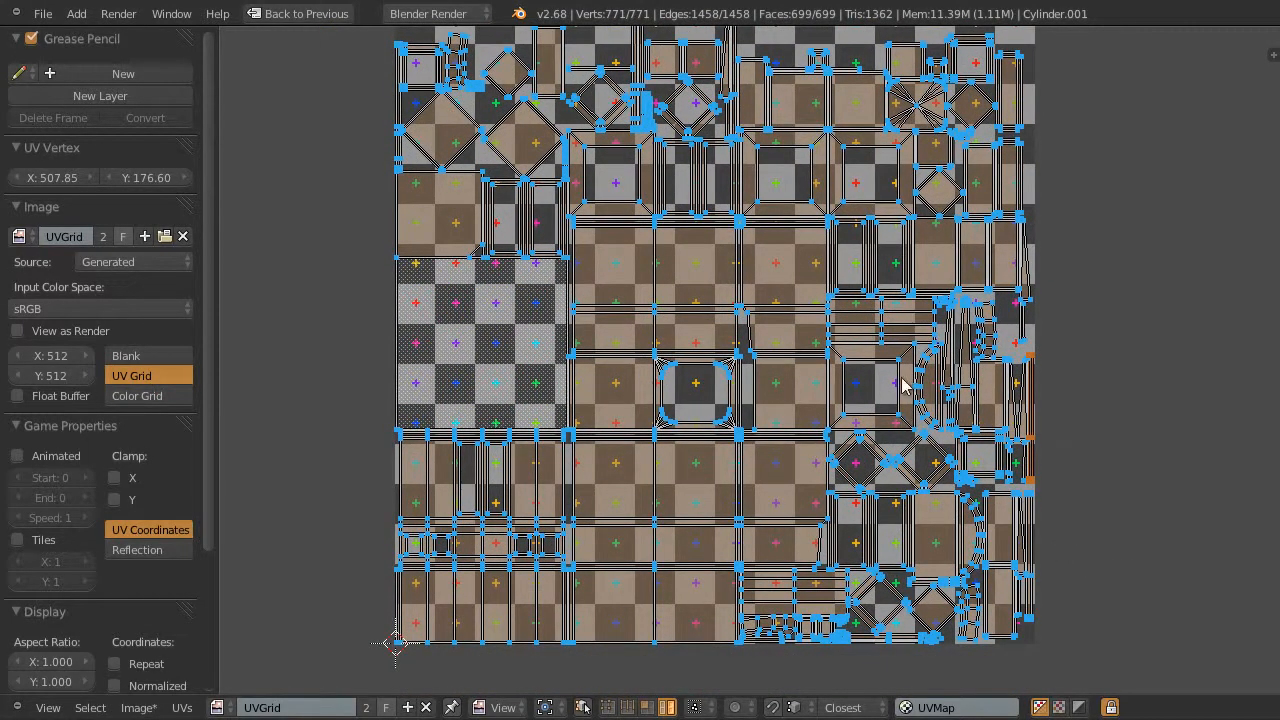
scroll(955, 413, up, 3)
middle_drag(1040, 386, 983, 609)
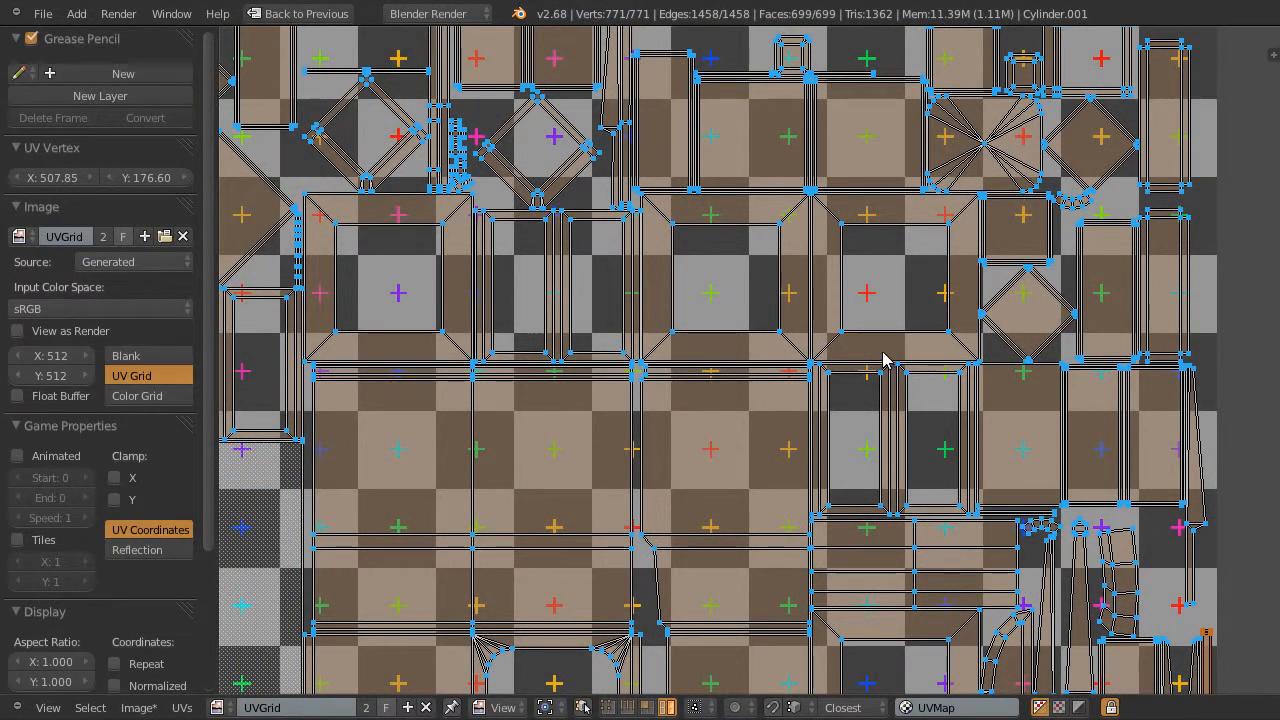
key(ctrl+Up)
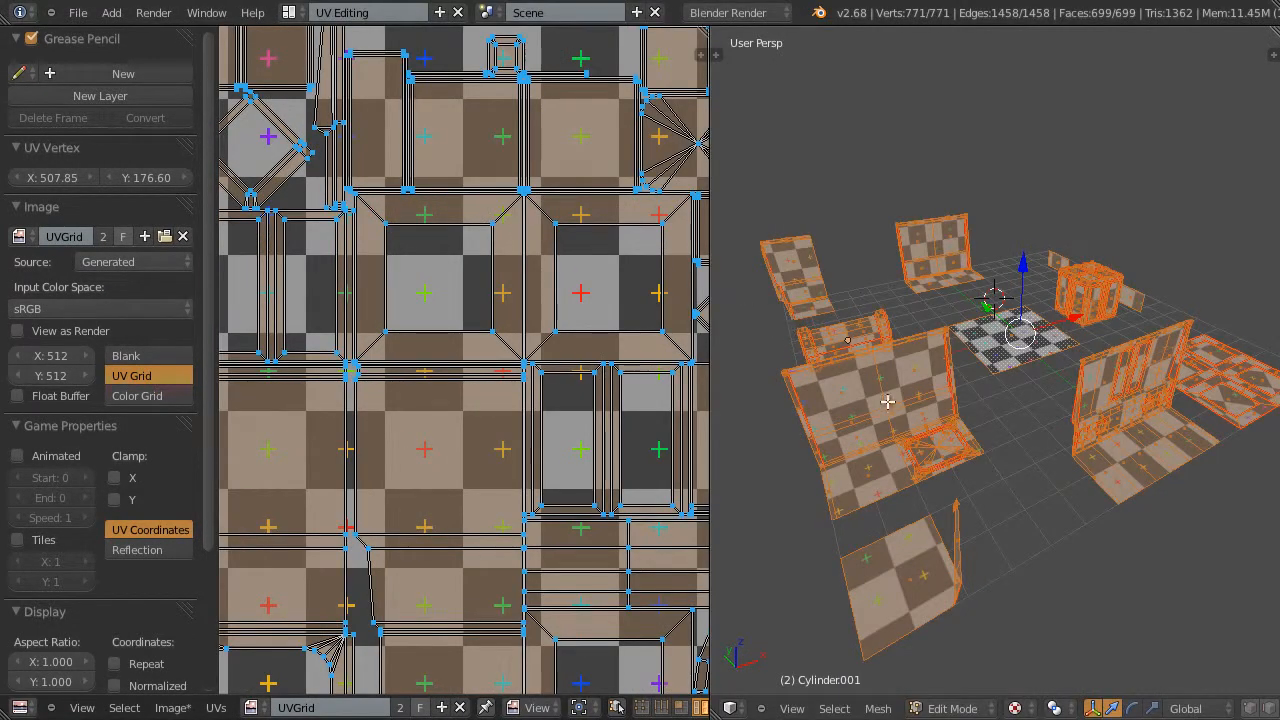
scroll(500, 360, down, 5)
scroll(491, 363, up, 1)
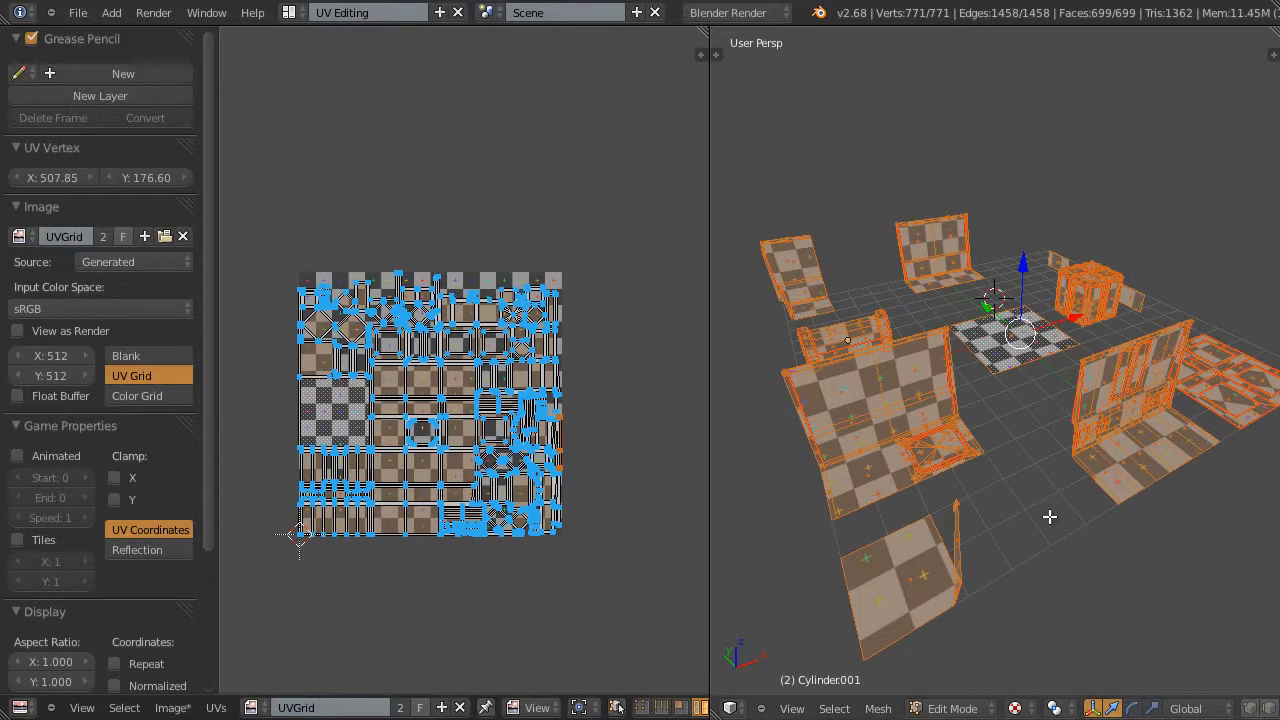
- In face selection mode, select only the faces of the wall-and-floor piece with the two tall narrow openings
key(a)
middle_drag(1032, 463, 962, 523)
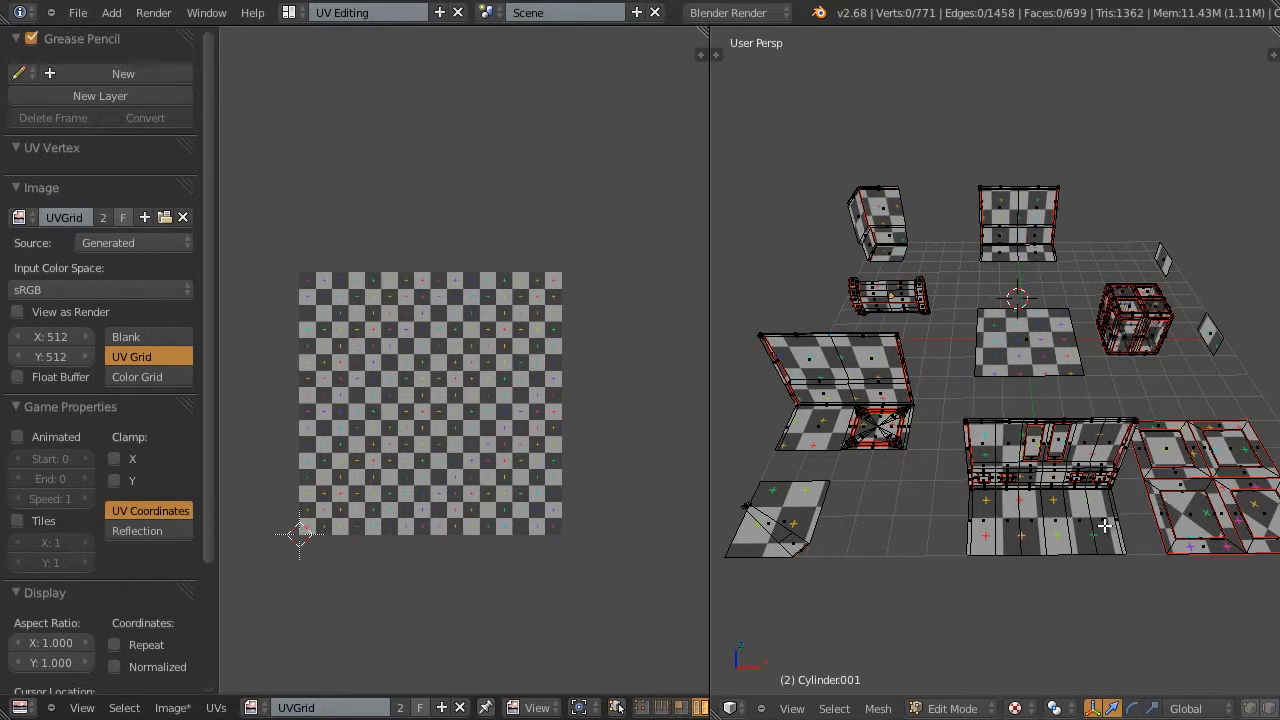
shift+middle_drag(1062, 483, 1060, 457)
key(ctrl+Tab)
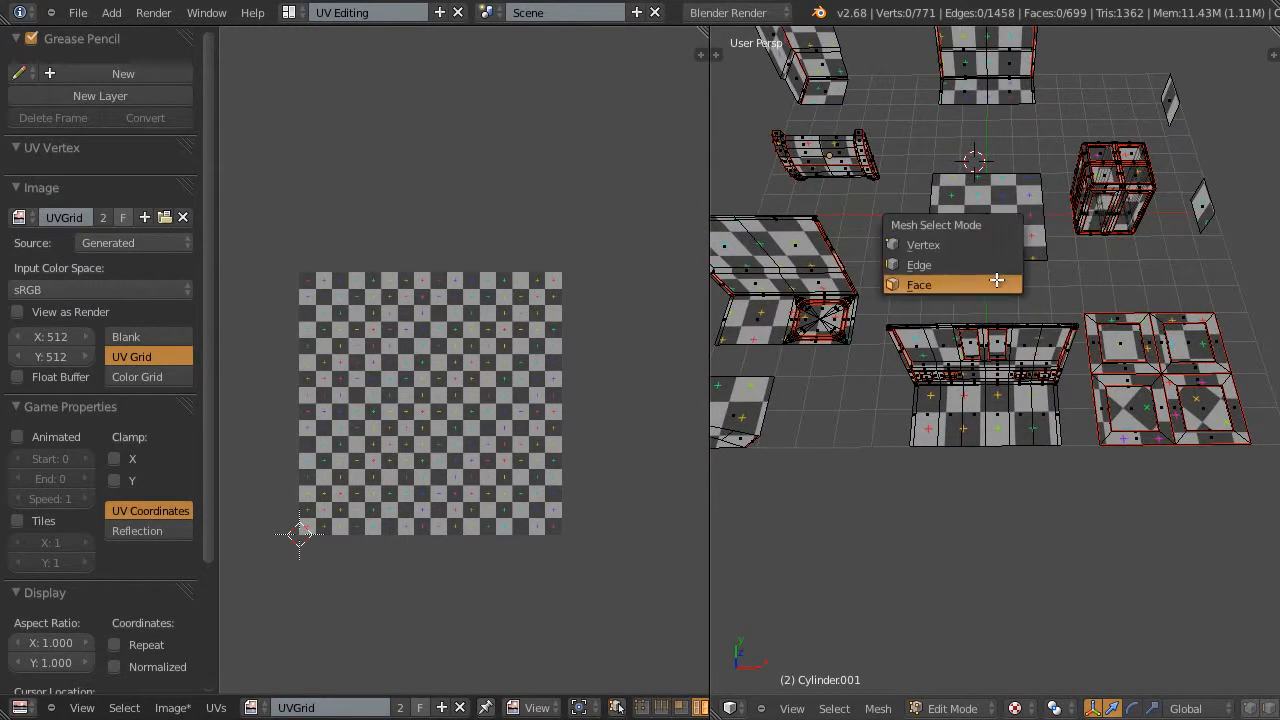
click(918, 284)
middle_drag(1008, 400, 1006, 423)
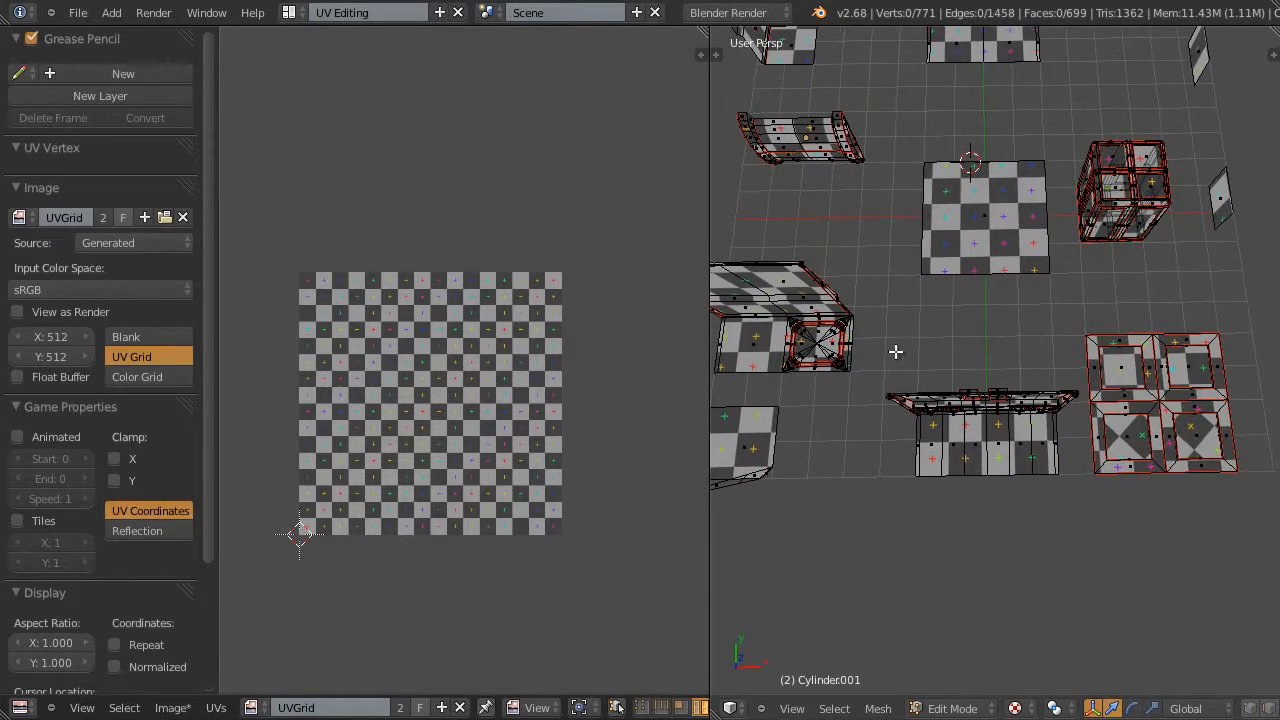
drag(874, 345, 1080, 513)
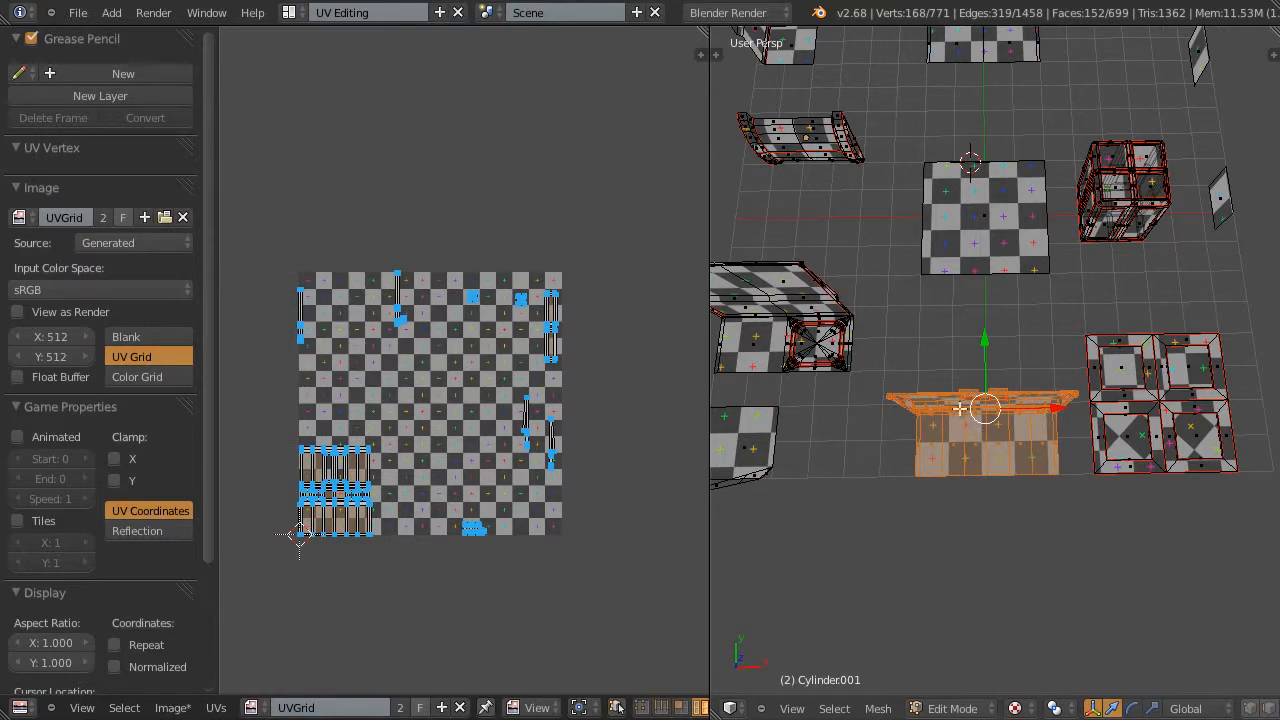
middle_drag(993, 477, 1052, 394)
scroll(1055, 360, up, 4)
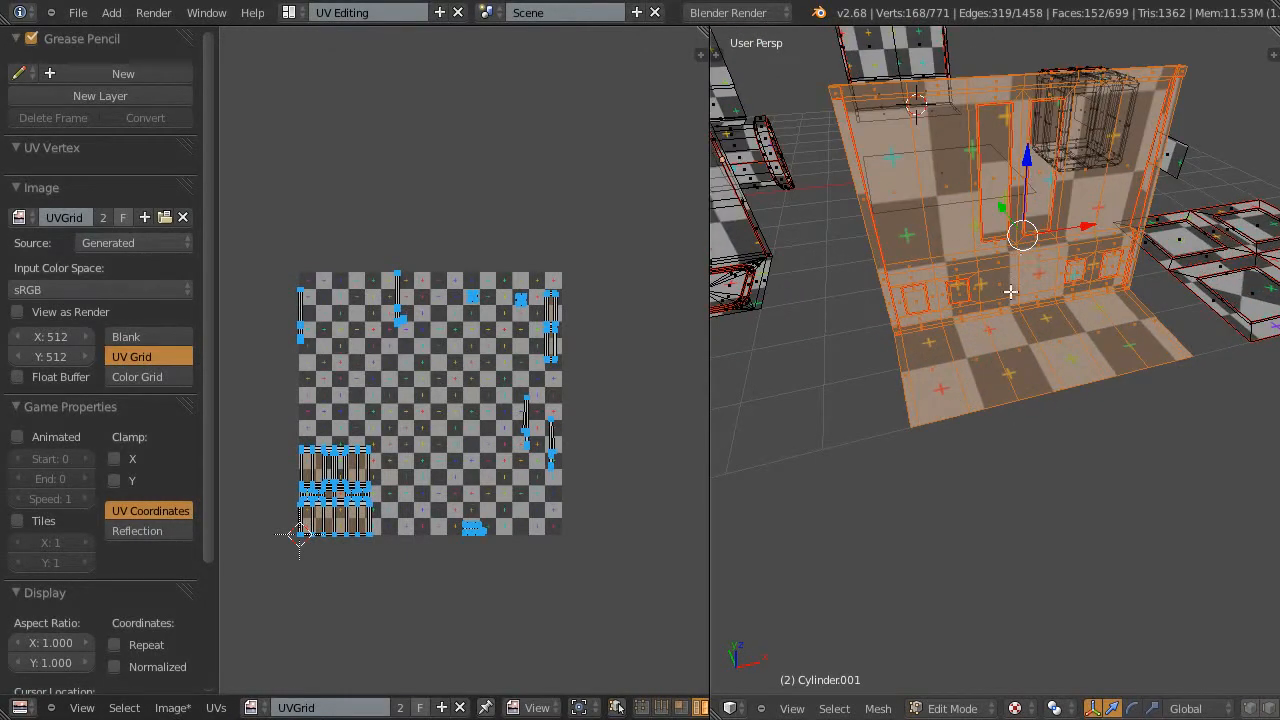
middle_drag(1024, 307, 1046, 412)
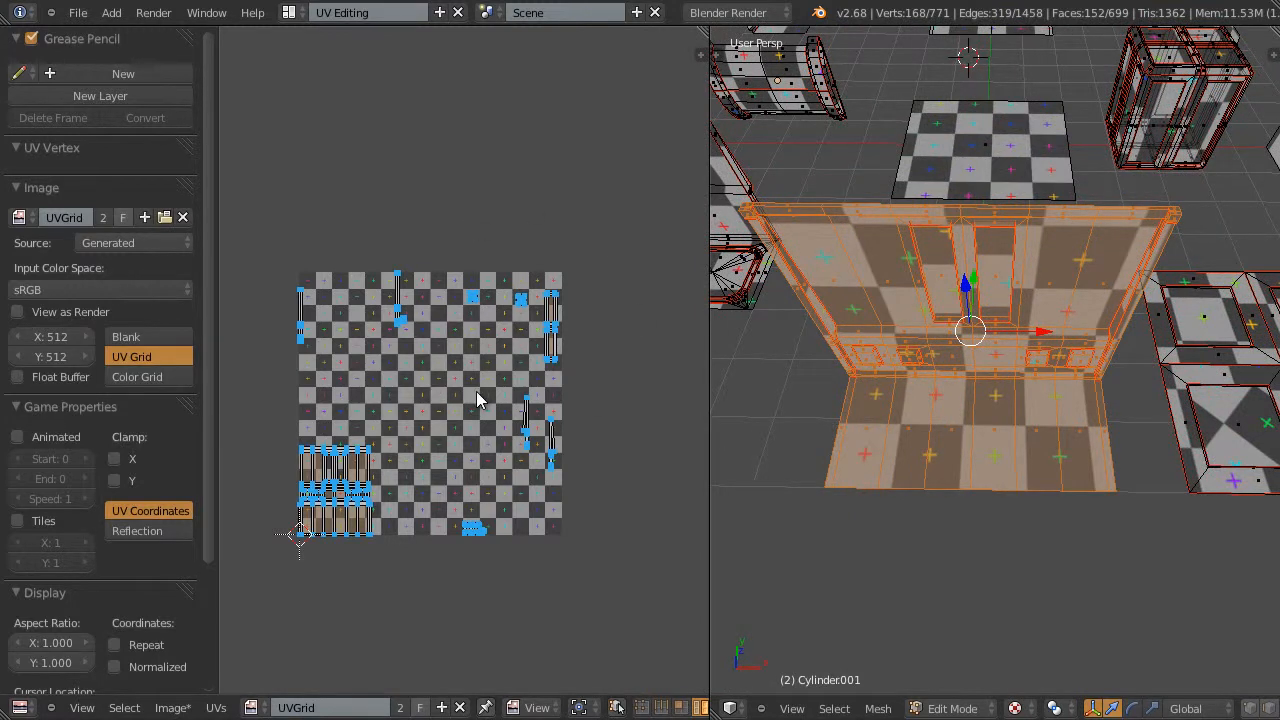
- In UV vertex selection mode, move the tall double island from the grid's upper-right corner beside the wall piece's main island
key(ctrl+Up)
scroll(737, 423, up, 3)
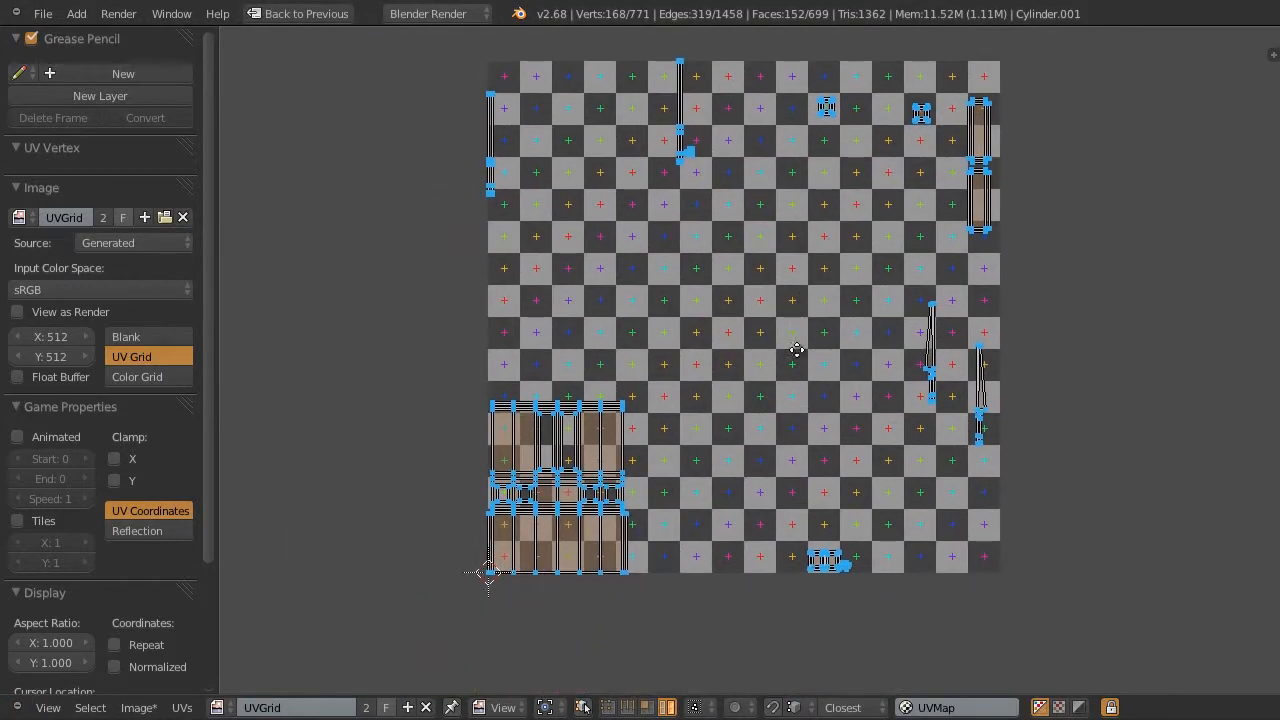
middle_drag(796, 349, 790, 369)
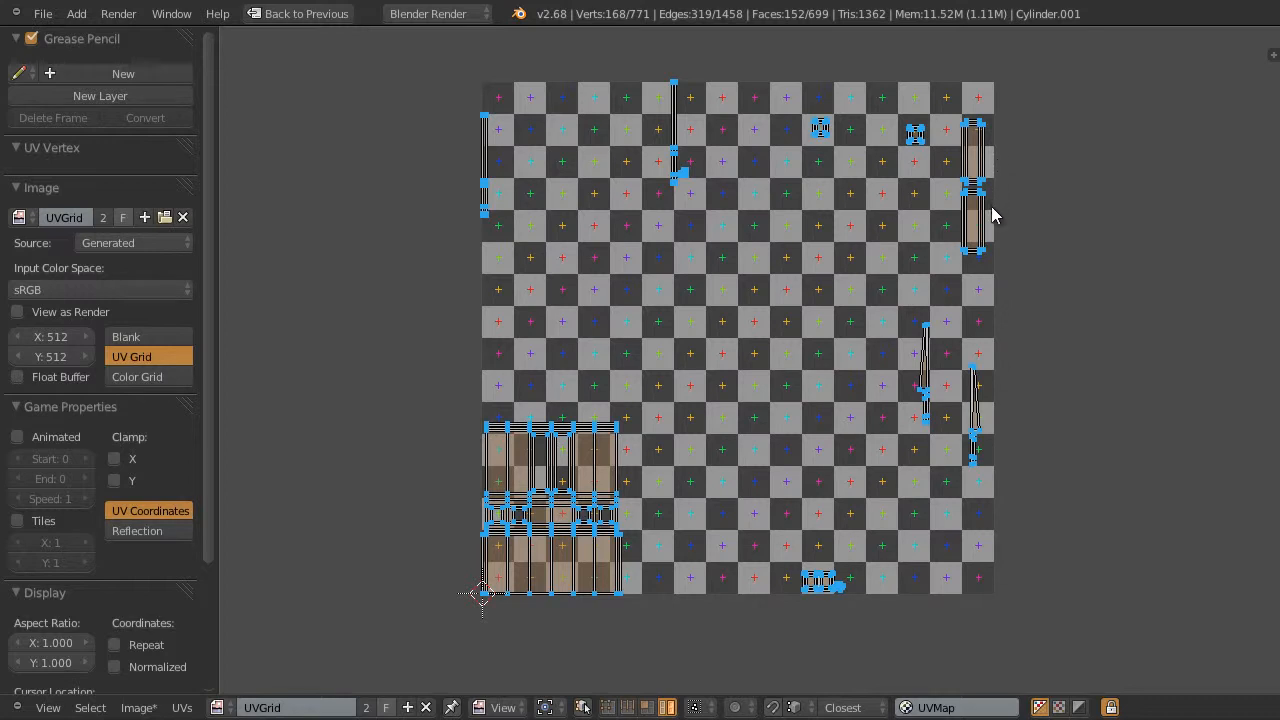
key(ctrl+Tab)
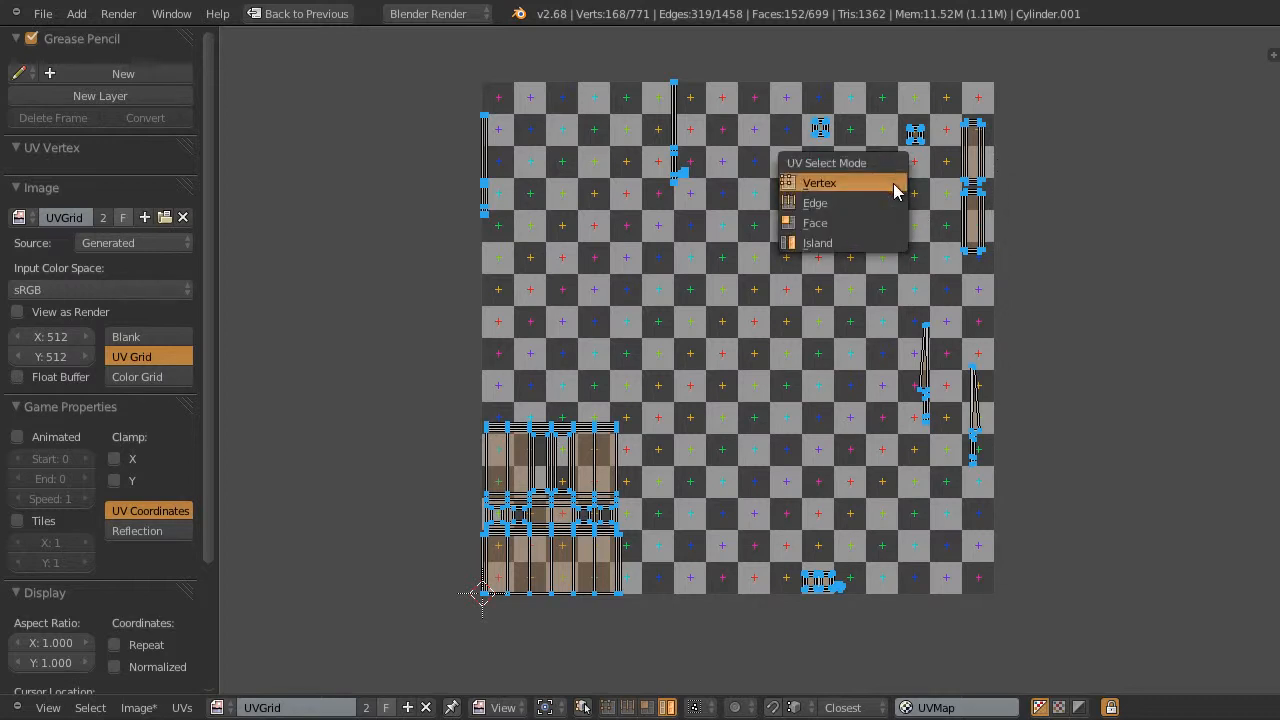
click(822, 190)
drag(1023, 91, 943, 281)
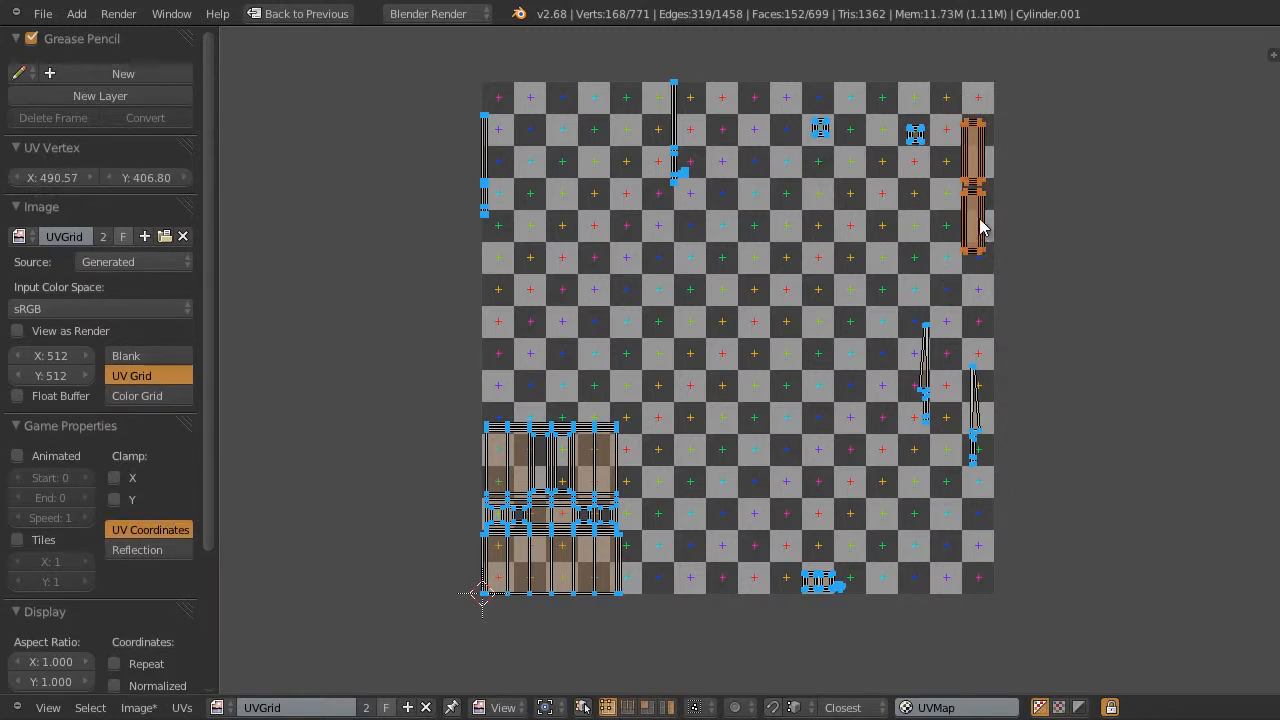
key(g)
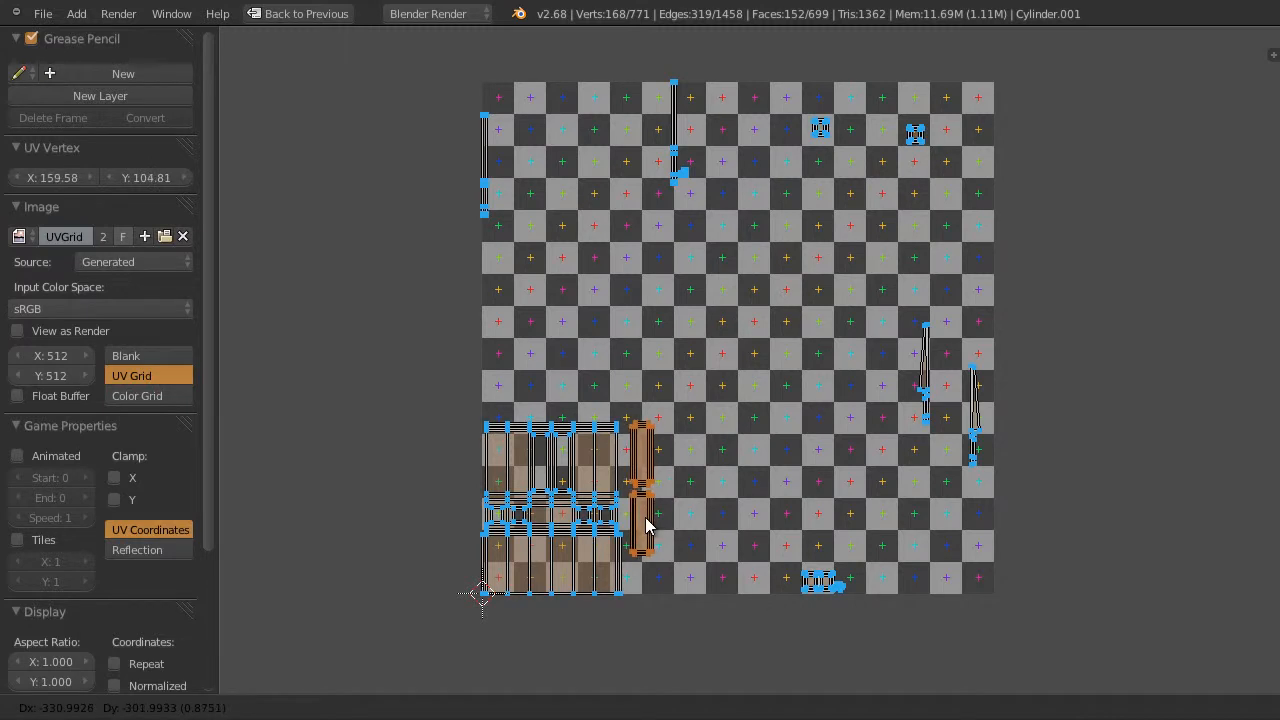
click(646, 521)
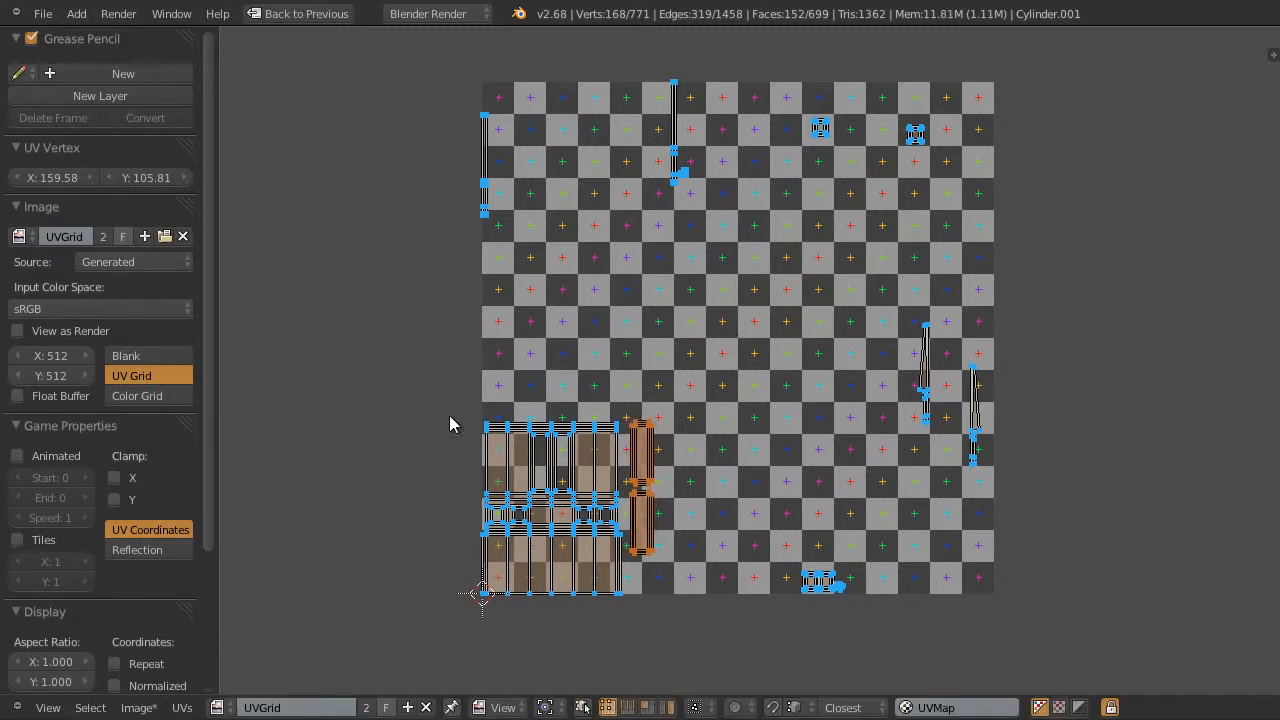
- Move the narrow UV strips from the grid's left edge and top edge beside the double island next to the main island
drag(550, 102, 436, 296)
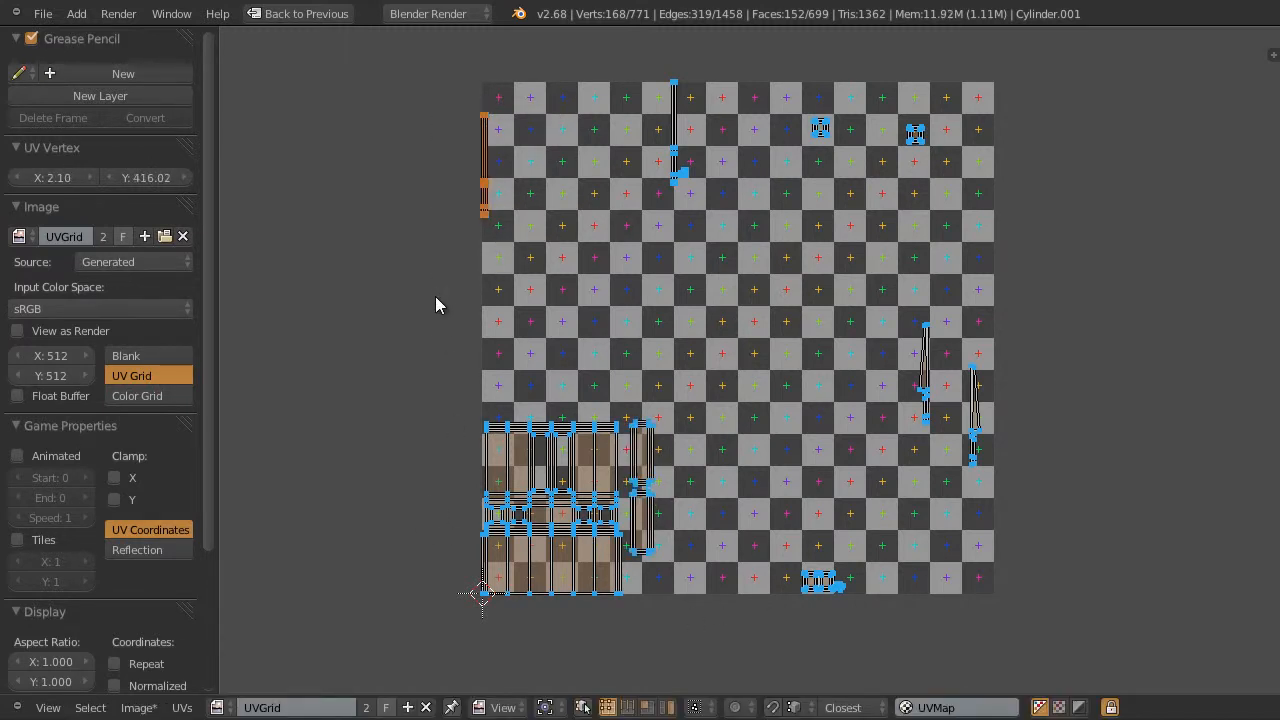
key(g)
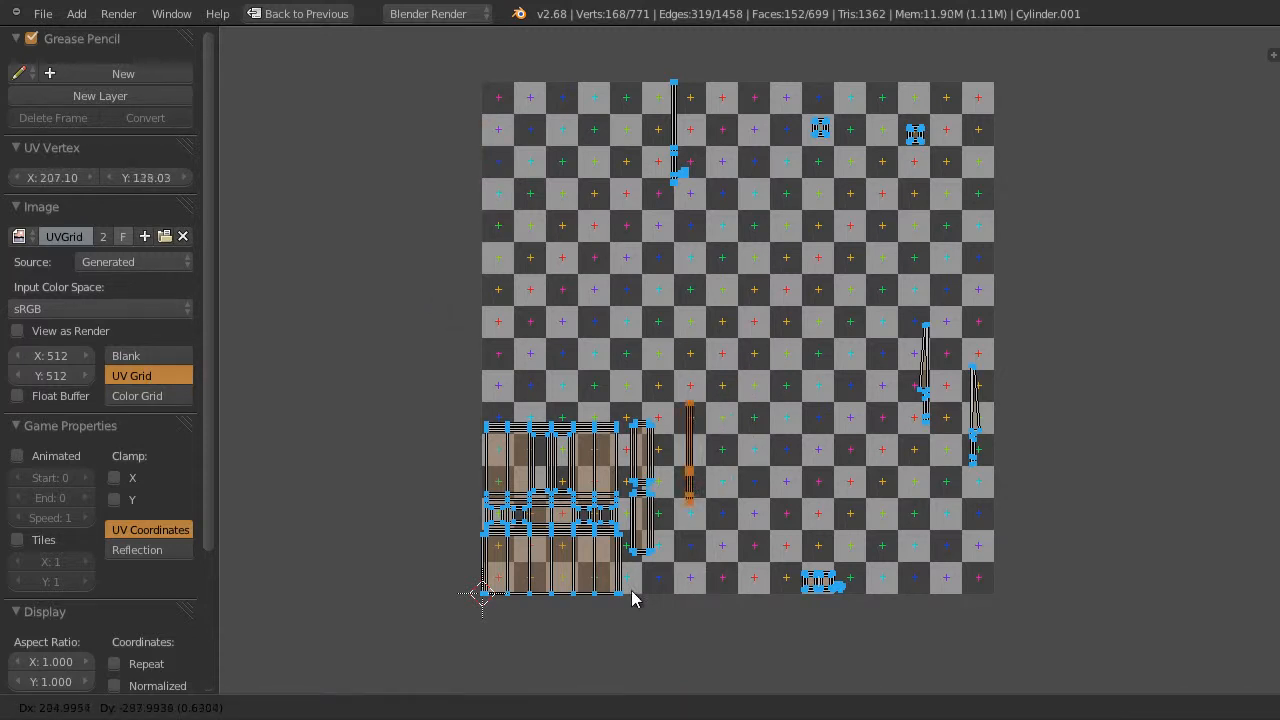
click(615, 606)
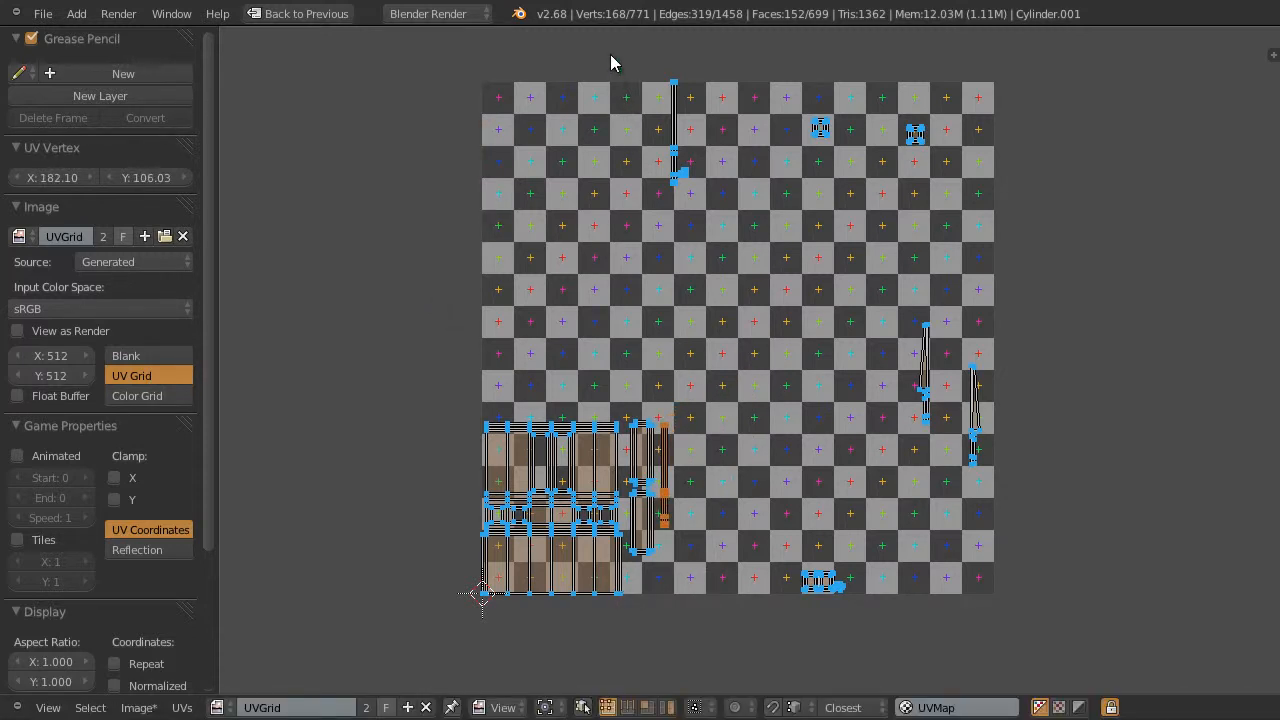
drag(615, 54, 712, 232)
key(g)
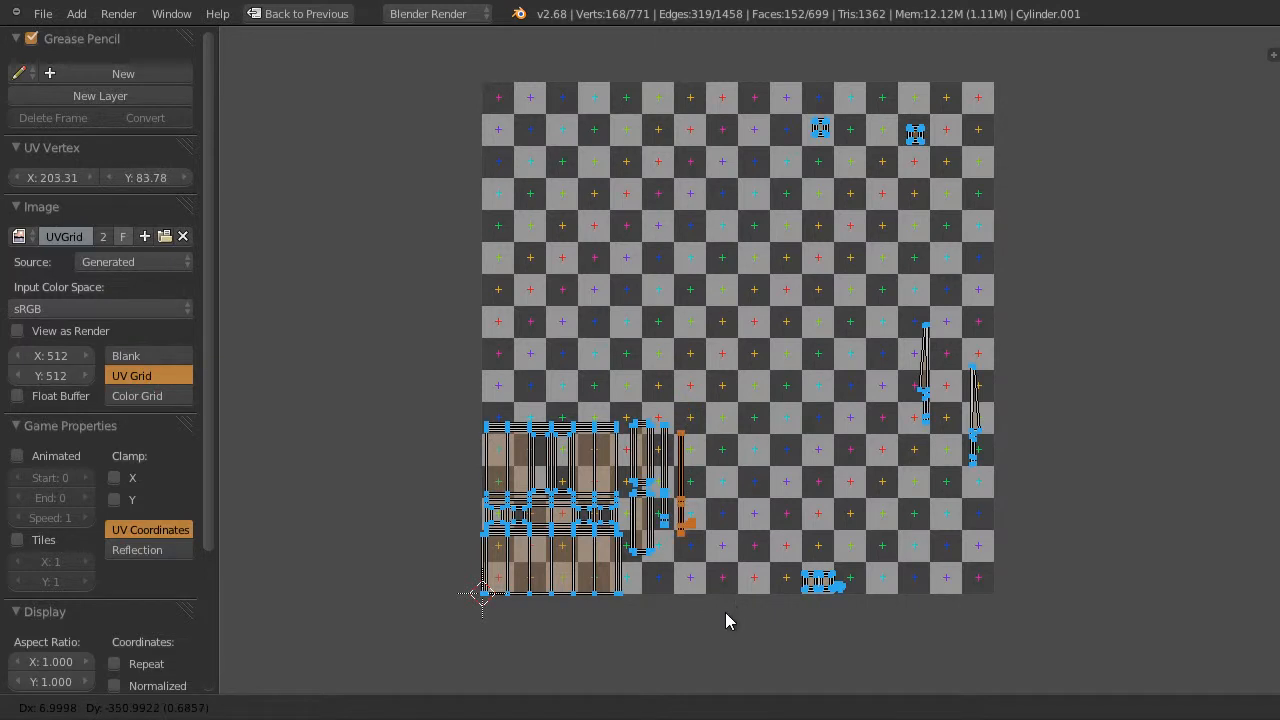
click(725, 606)
- Move the small UV cluster at the grid's bottom edge to just below the double island
drag(764, 548, 883, 620)
key(g)
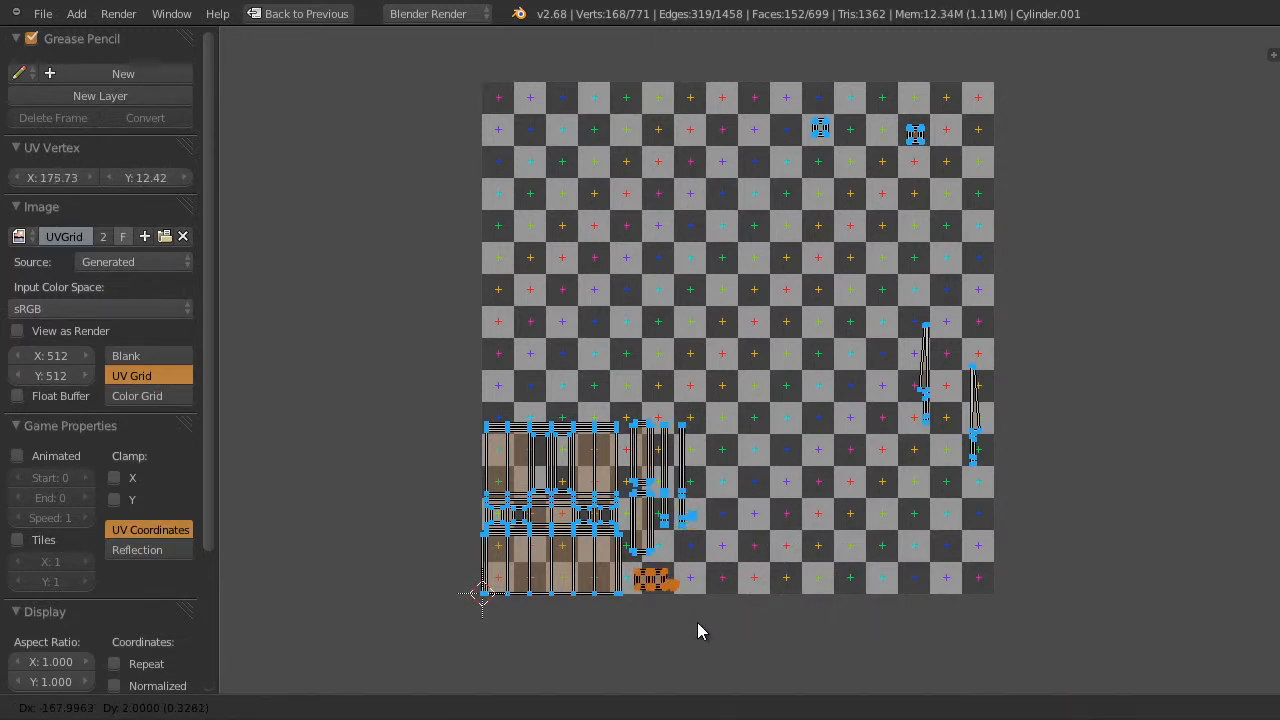
click(697, 622)
- Move the two tapered UV strips from the grid's right side next to the strips gathered beside the main island
key(b)
drag(882, 297, 942, 428)
key(g)
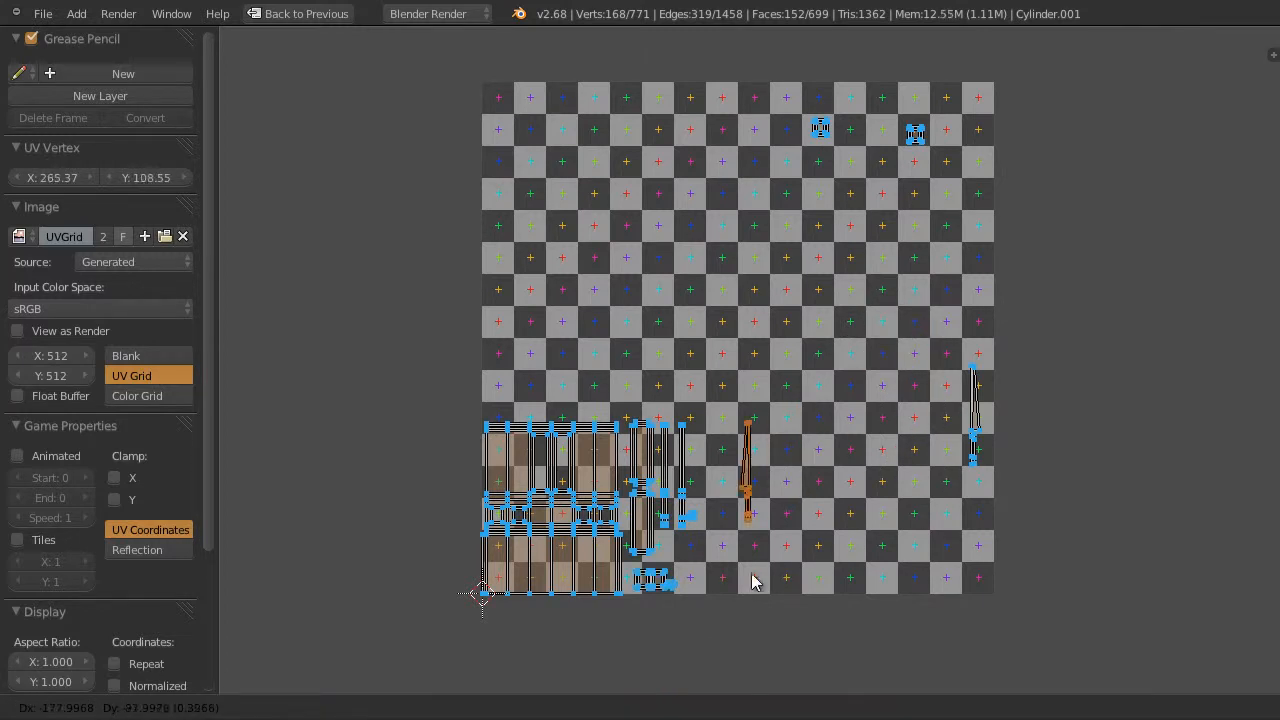
click(727, 581)
key(b)
drag(936, 334, 1024, 530)
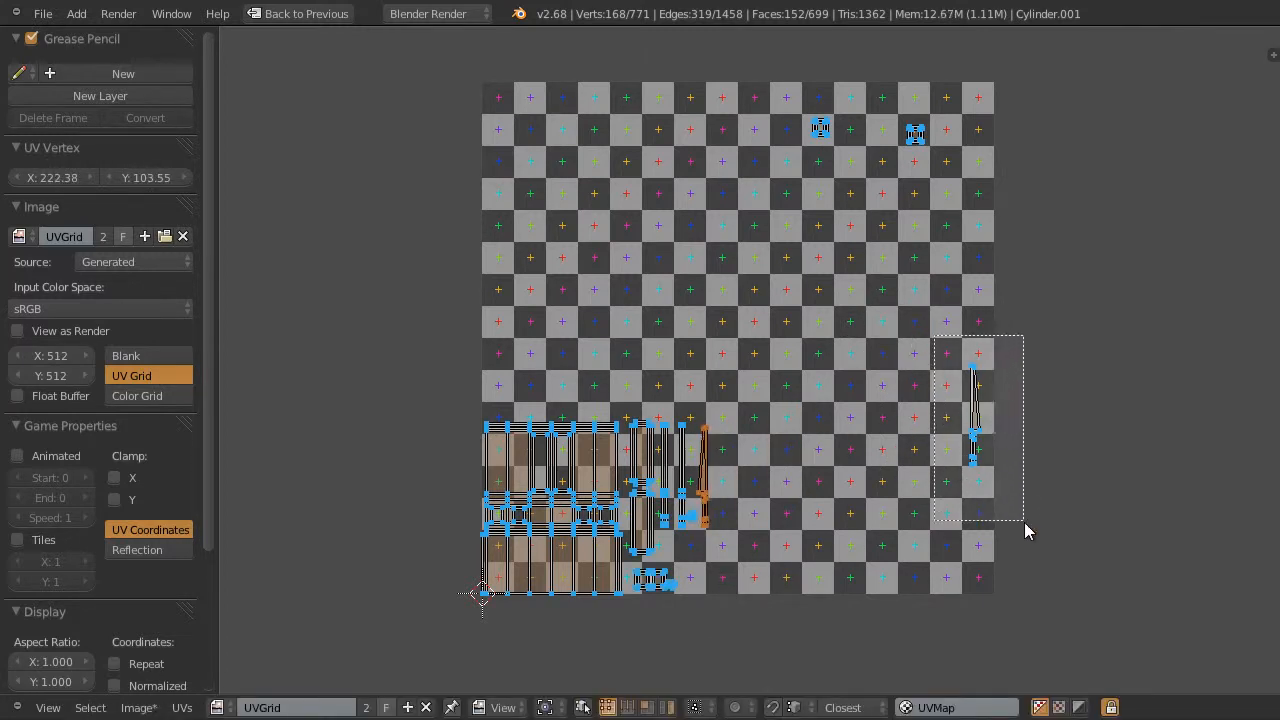
key(g)
click(779, 594)
- Move the two small square UV islands from the upper part of the grid to below the gathered narrow strips
key(a)
key(b)
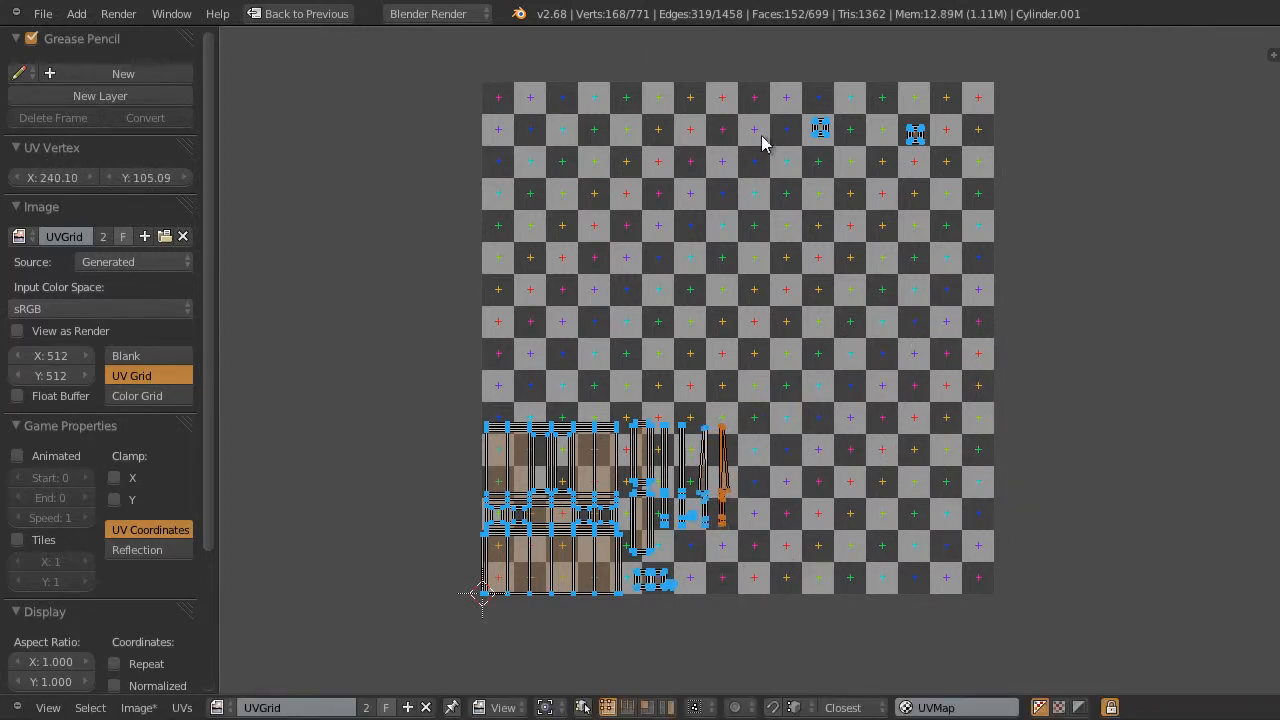
drag(755, 95, 873, 183)
key(g)
click(740, 616)
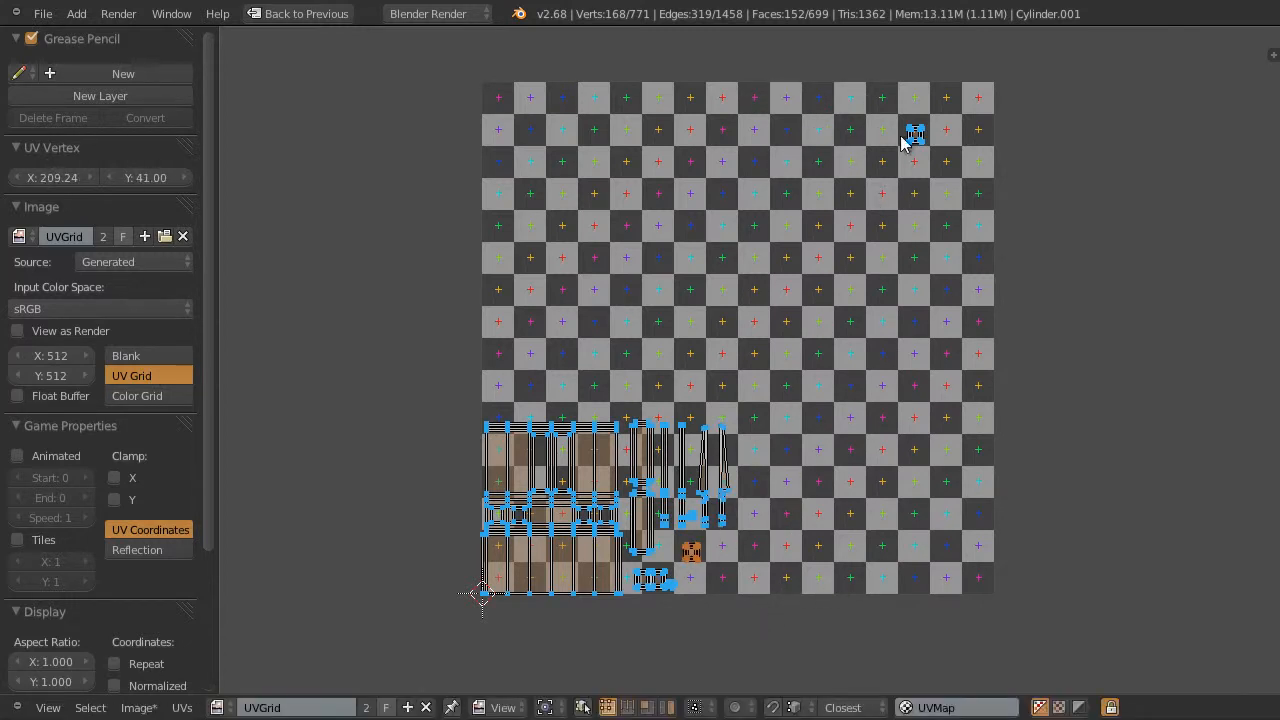
key(b)
drag(887, 42, 948, 255)
key(g)
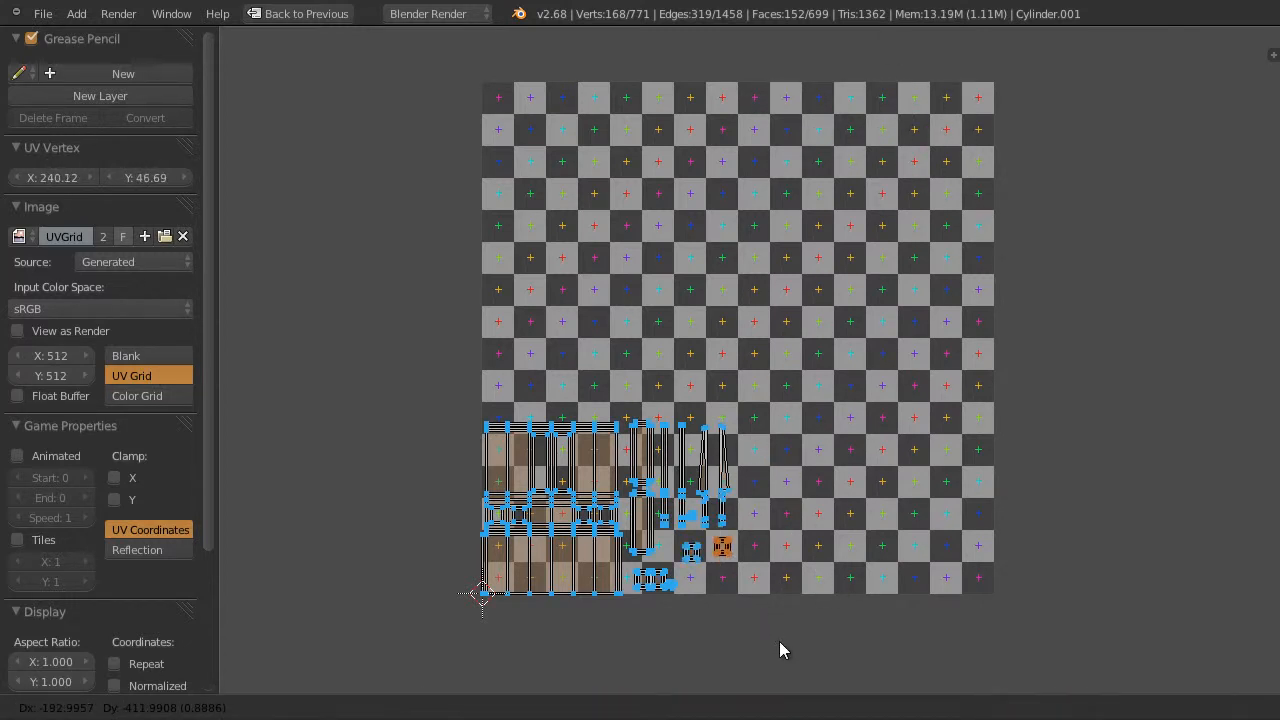
click(779, 641)
- Move all the wall piece's gathered UV islands together outside the grid to its left, and deselect everything
scroll(832, 493, down, 1)
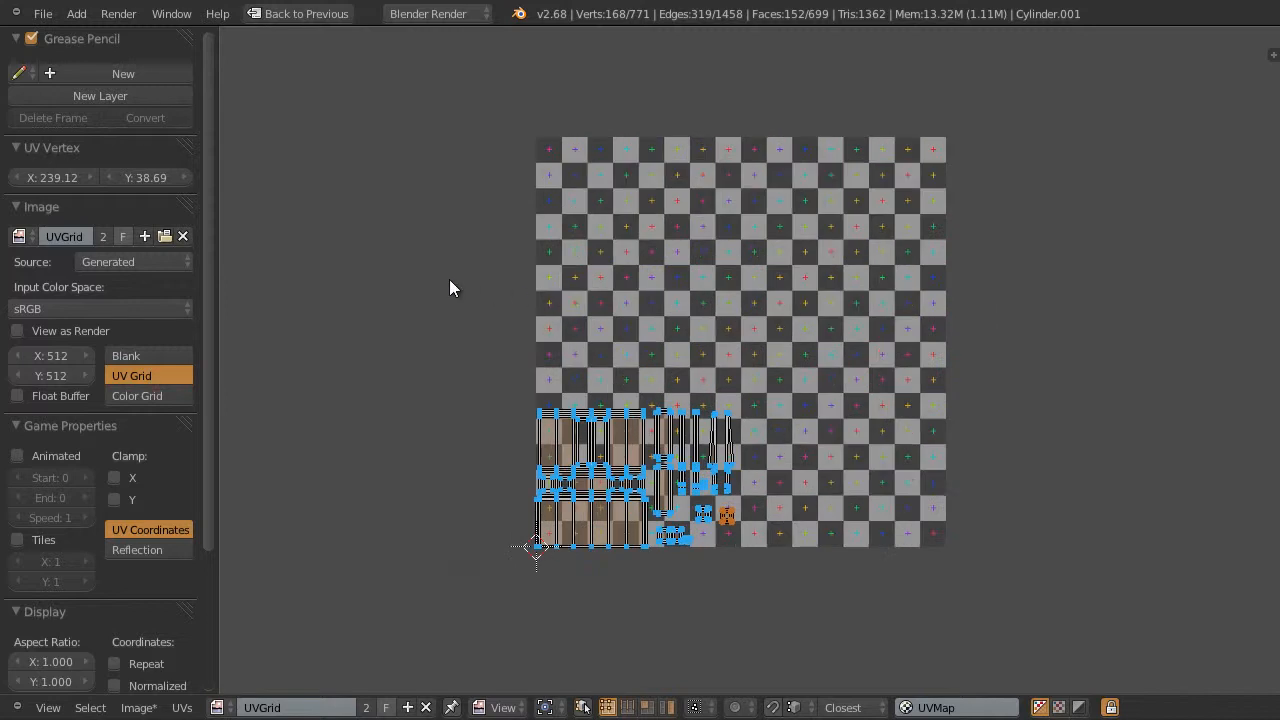
key(b)
drag(444, 288, 944, 622)
scroll(932, 551, down, 3)
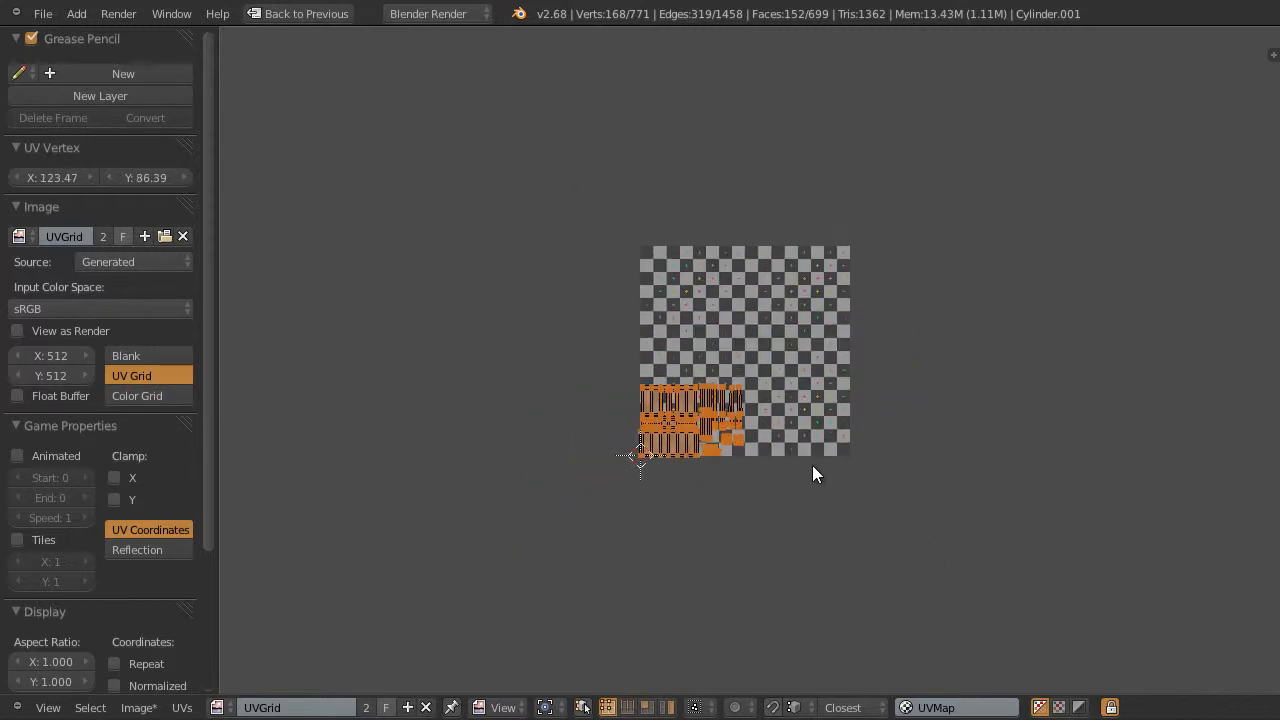
key(g)
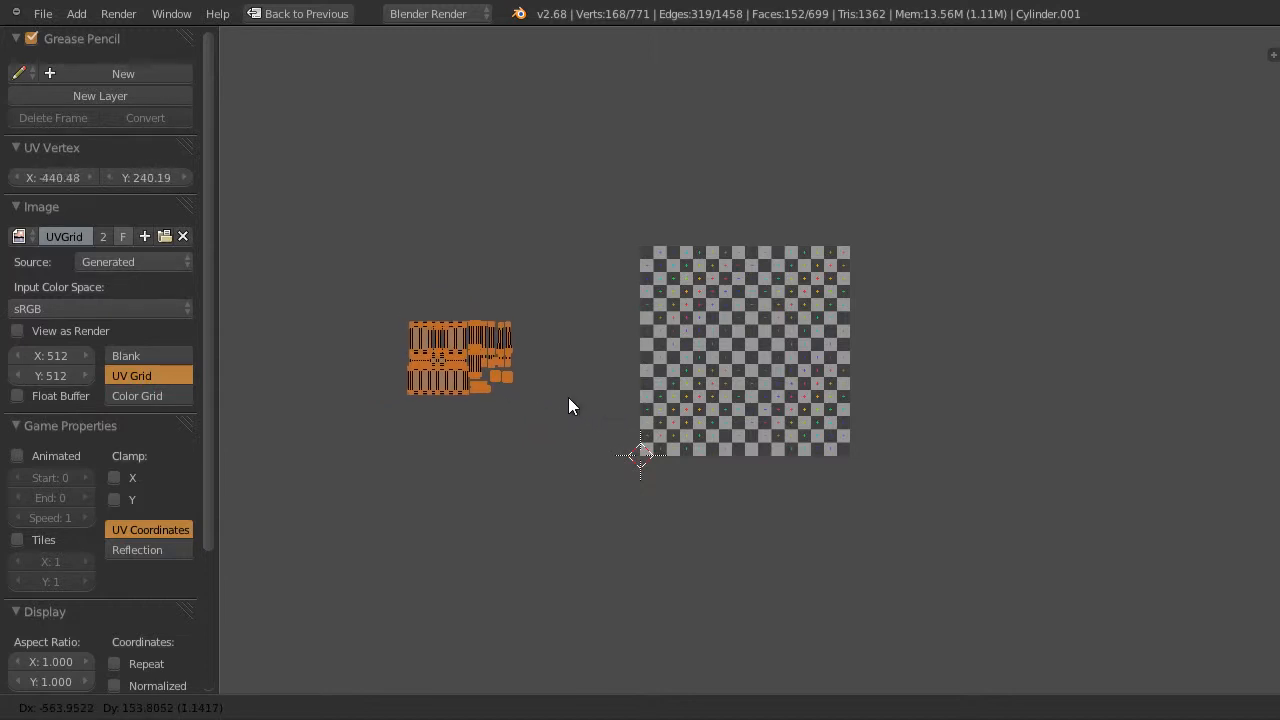
click(568, 398)
key(ctrl+Up)
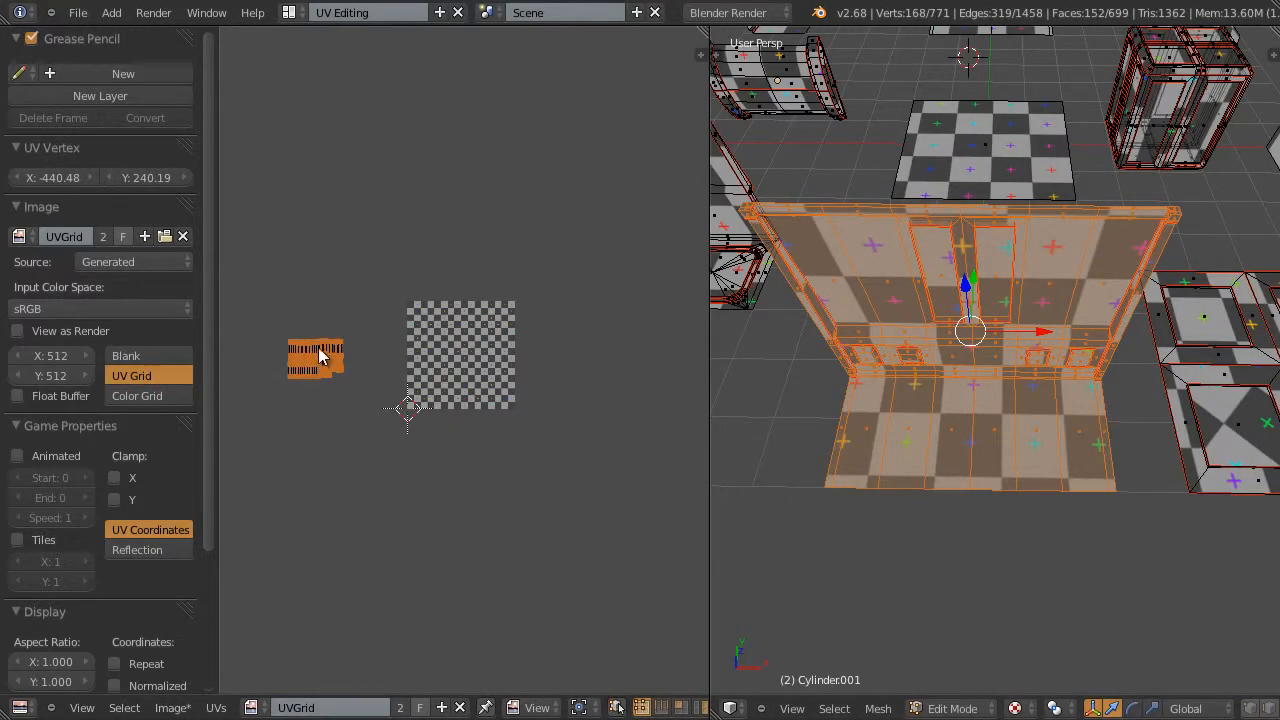
key(a)
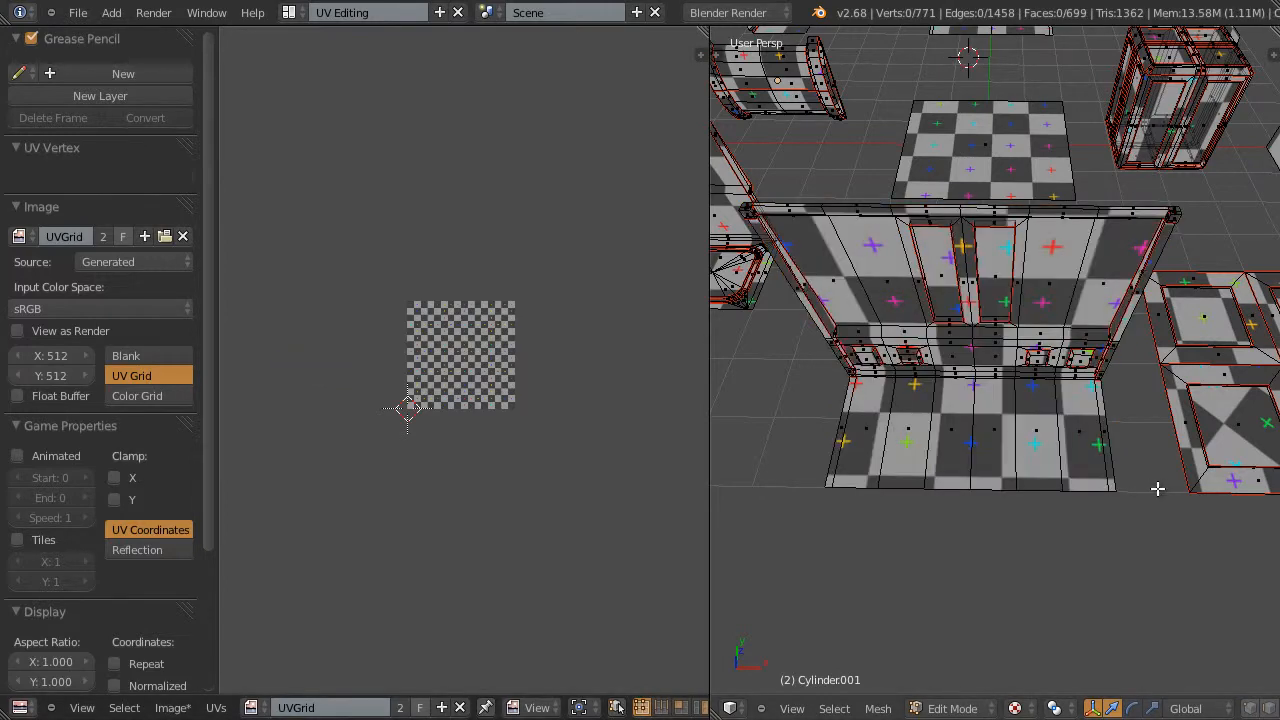
- Select all faces to examine the whole UV layout with the gathered wall islands outside the grid, and deselect everything
scroll(1135, 475, down, 3)
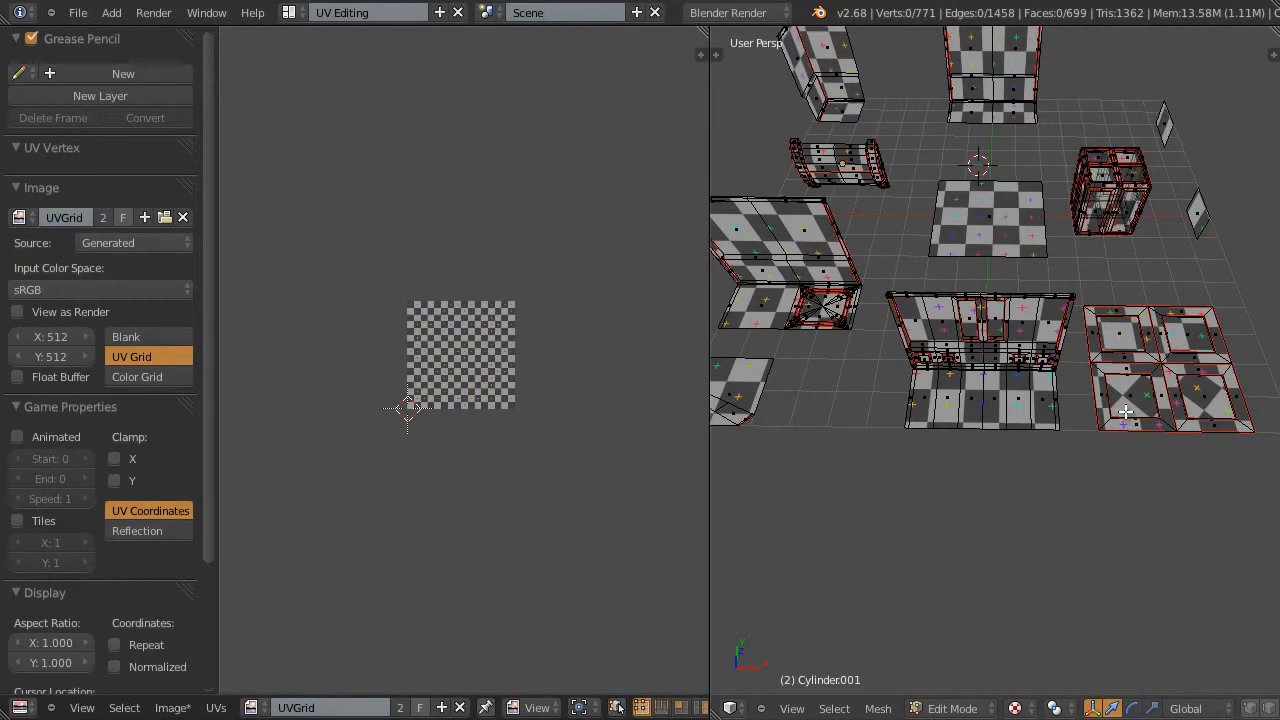
key(a)
scroll(511, 440, up, 4)
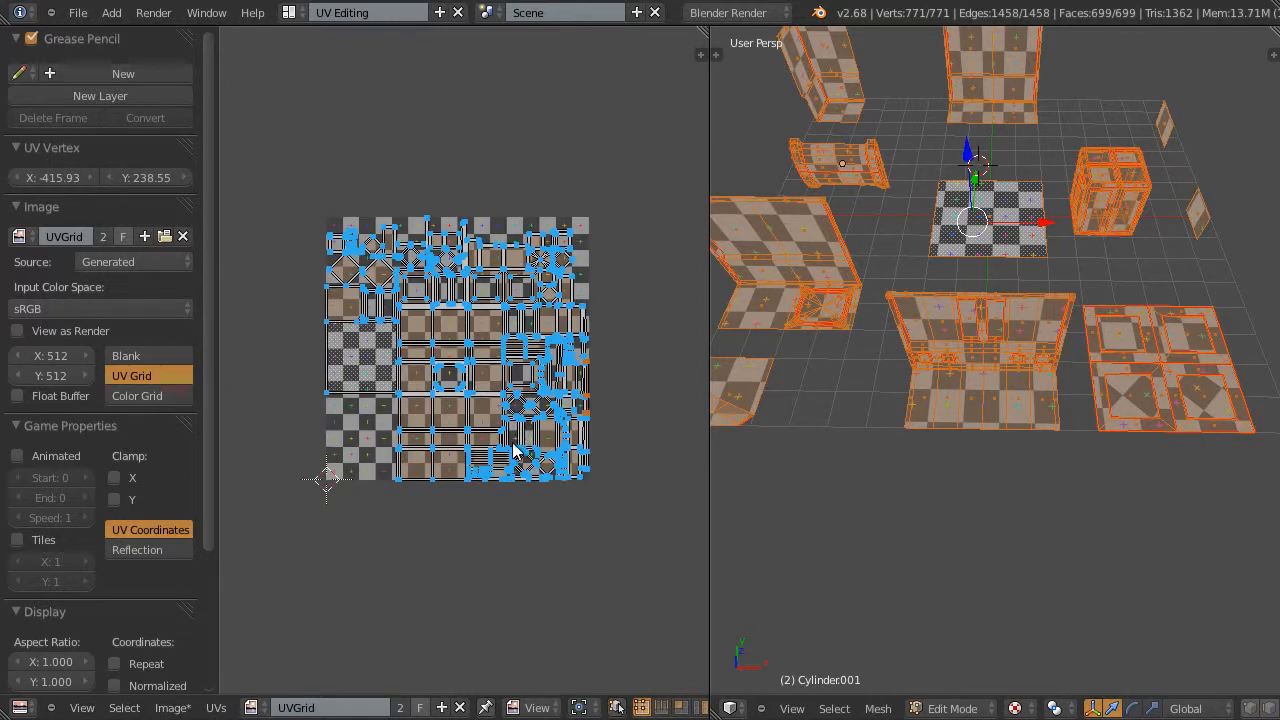
middle_drag(518, 405, 576, 442)
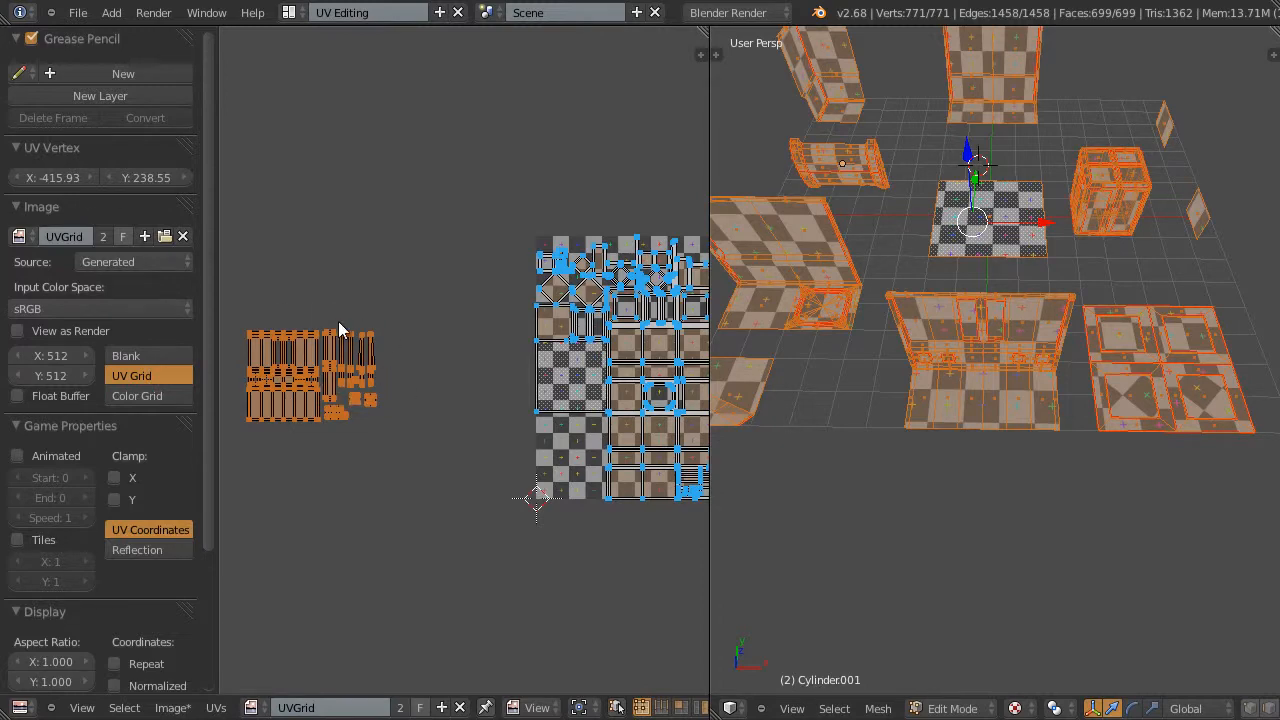
scroll(511, 520, down, 2)
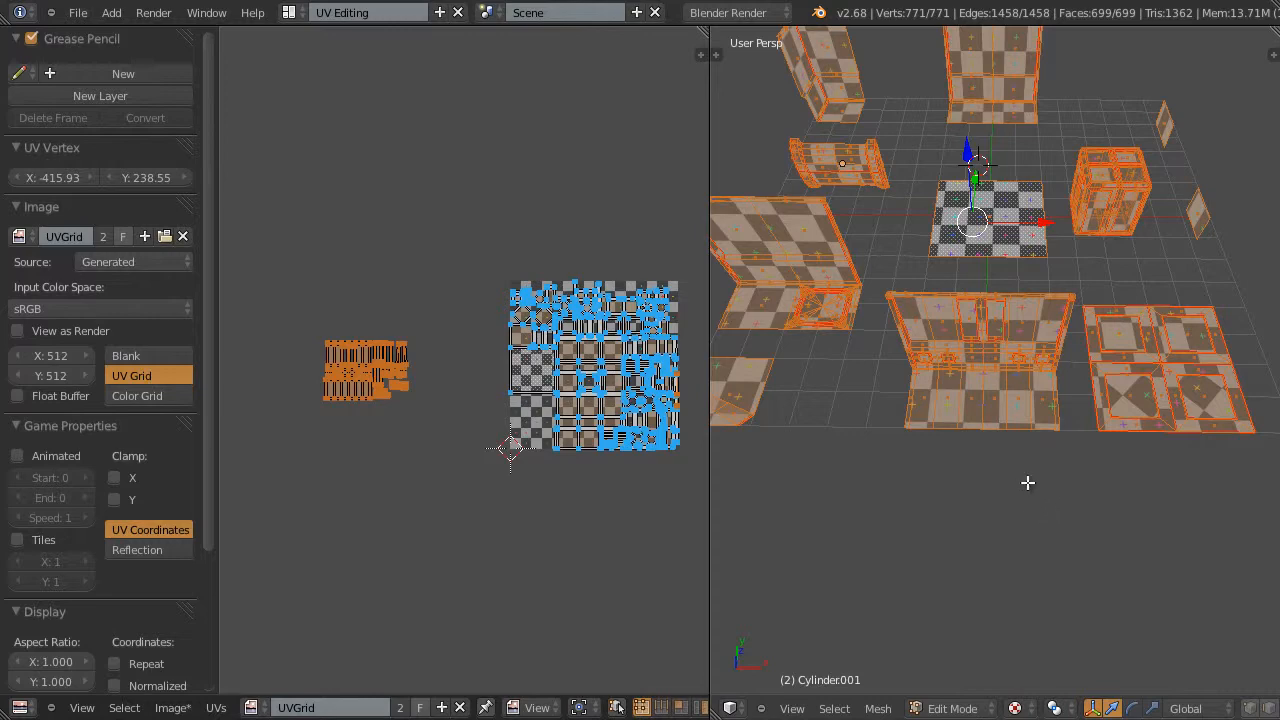
middle_drag(1028, 482, 1031, 509)
key(a)
- Select the two-panel wall piece at the far end of the scene and maximise the UV editor
middle_drag(1034, 329, 1064, 386)
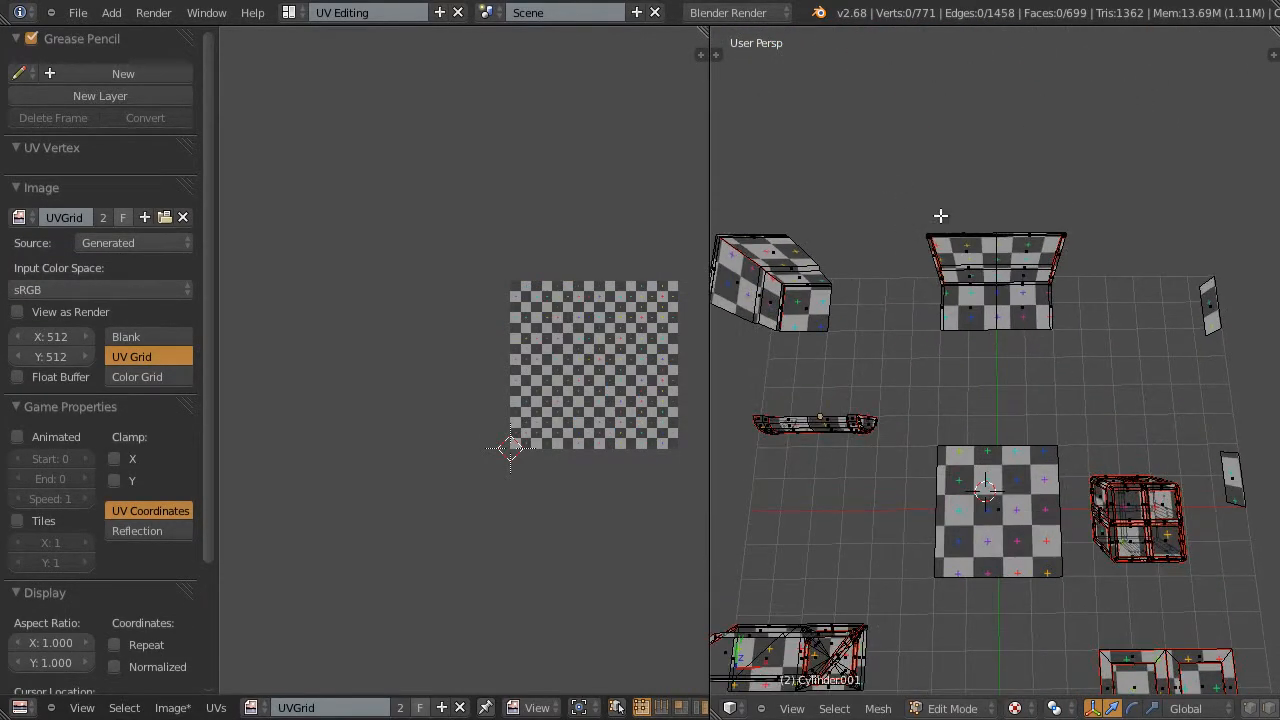
drag(878, 160, 1132, 374)
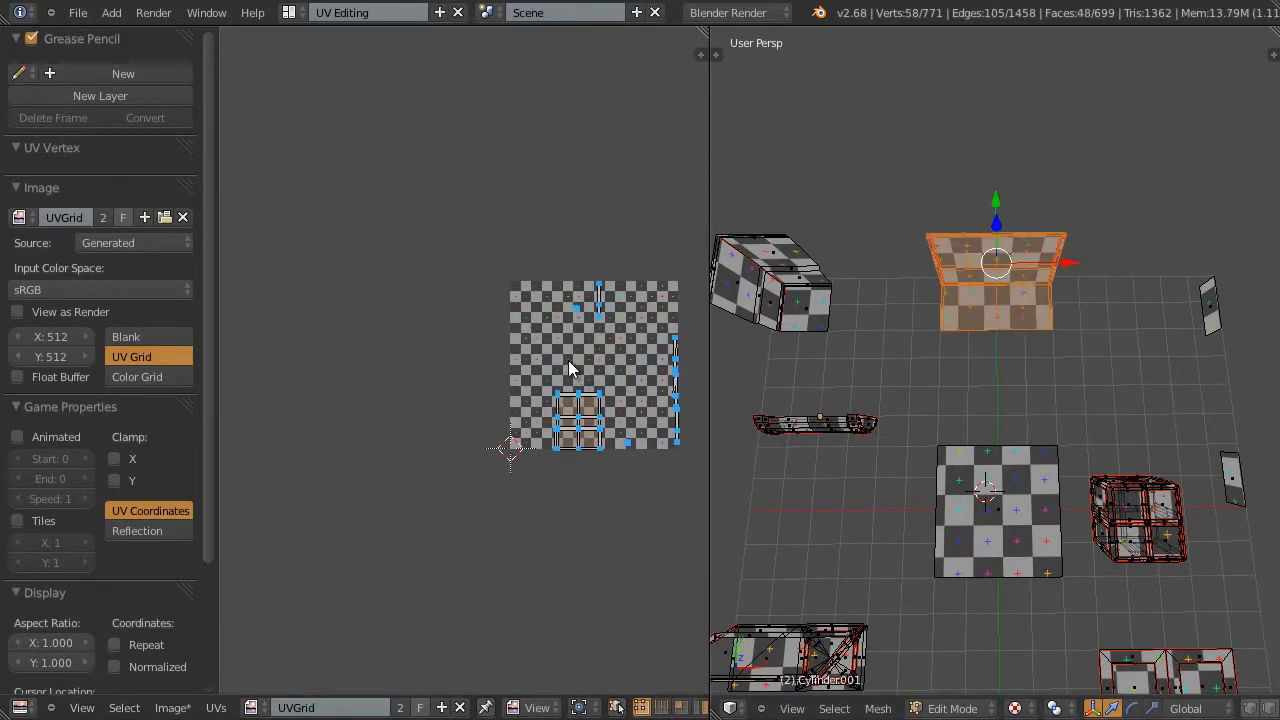
middle_drag(569, 362, 501, 335)
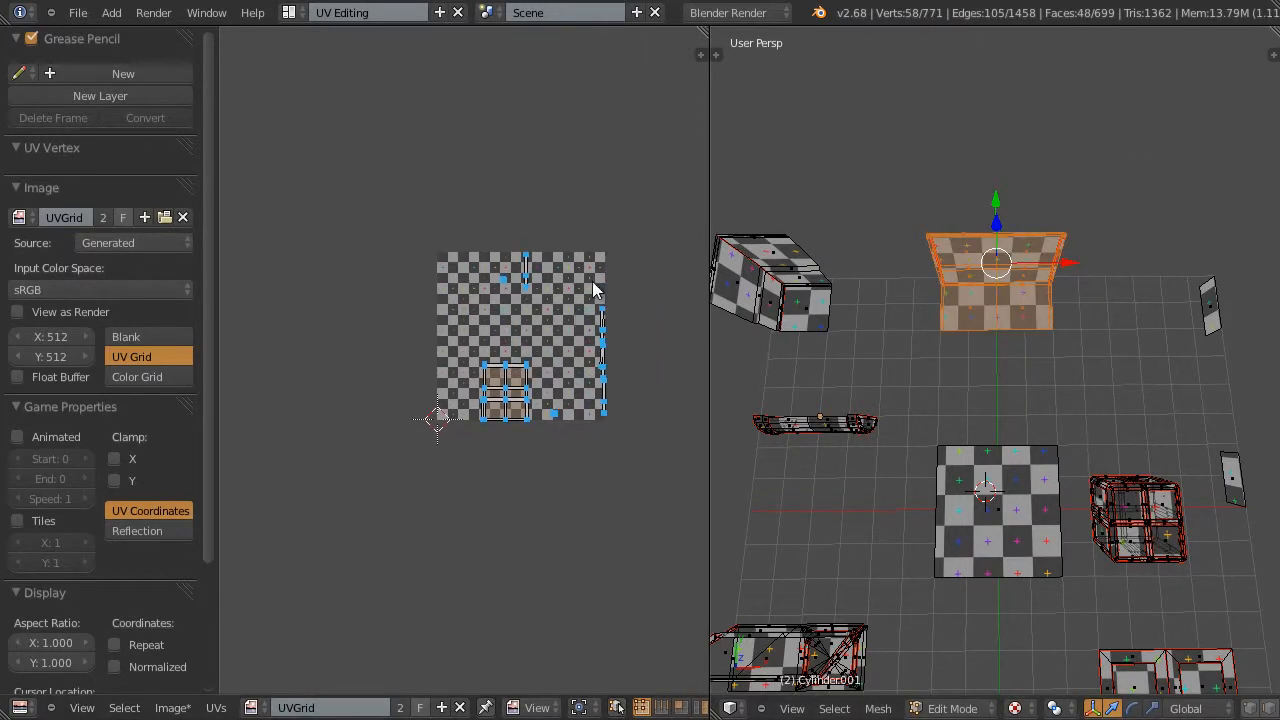
key(ctrl+Up)
scroll(814, 409, up, 5)
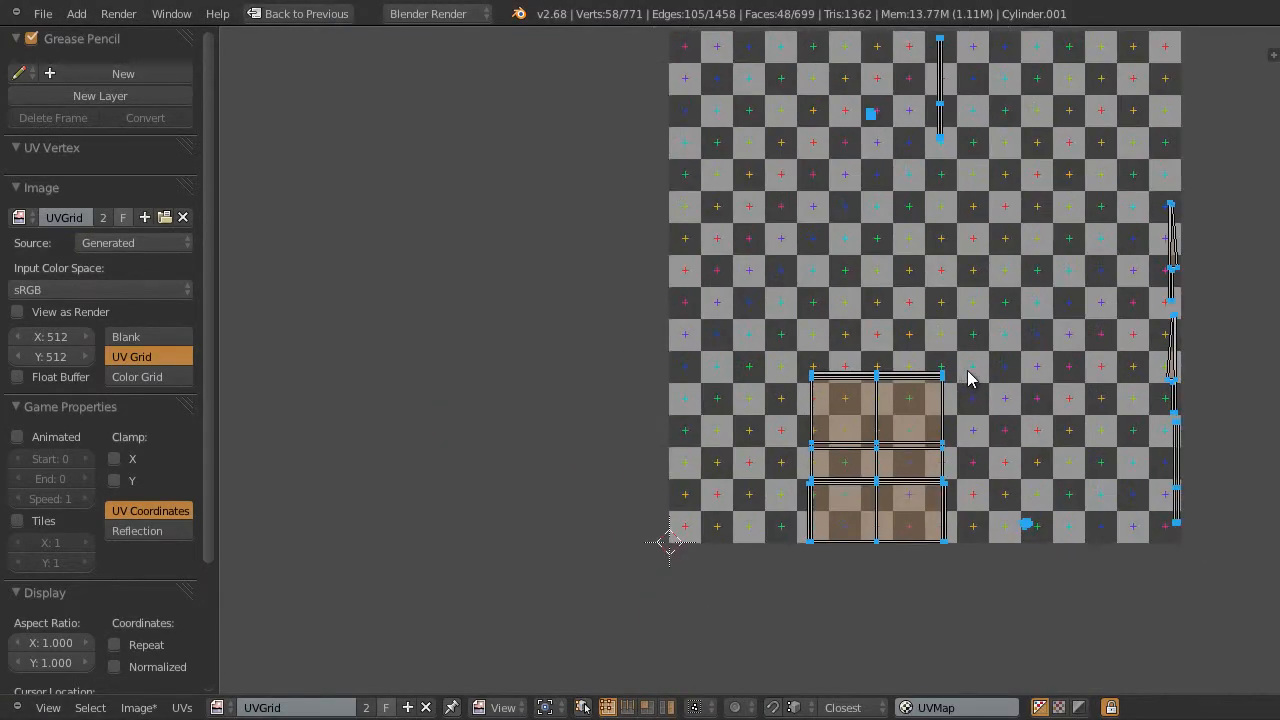
- Move the narrow straight UV strip from the upper part of the grid to beside the main island
key(ctrl+Tab)
click(884, 386)
key(a)
key(a)
key(b)
drag(923, 67, 837, 256)
key(g)
click(905, 622)
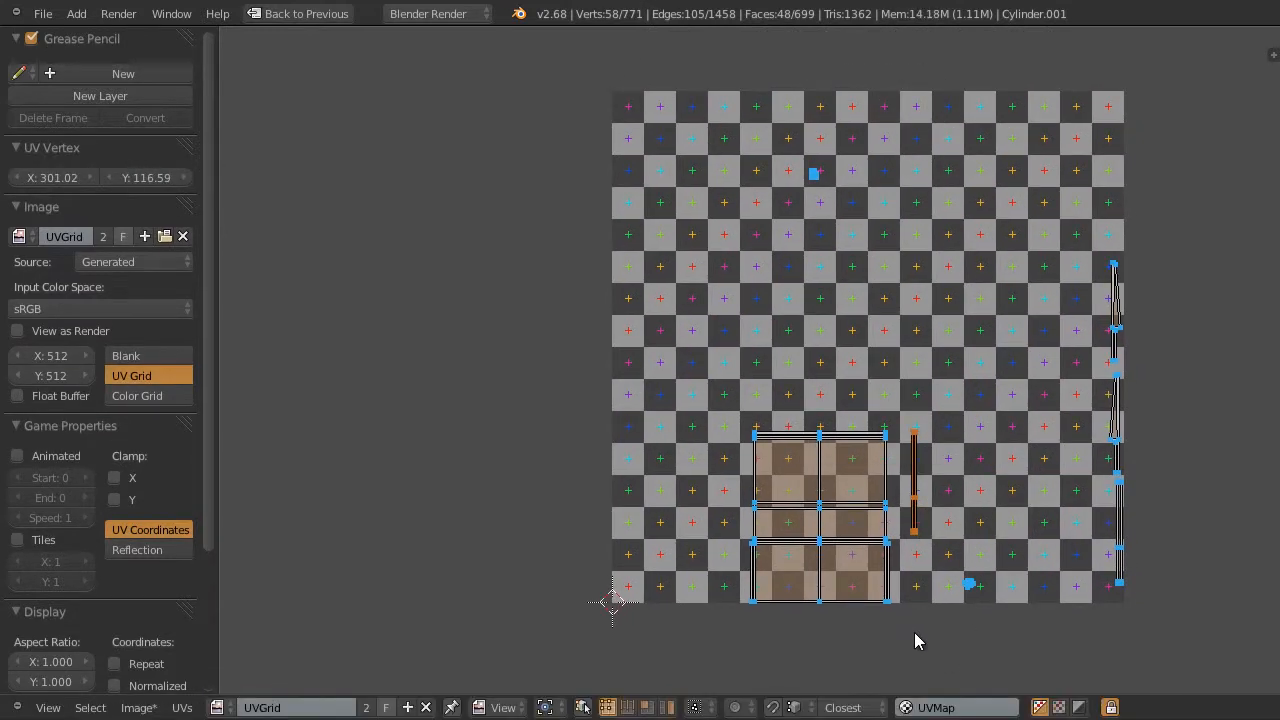
- Move the two tiny UV islands from the grid's lower and upper parts to below the narrow strip
right_click(967, 590)
key(g)
click(878, 582)
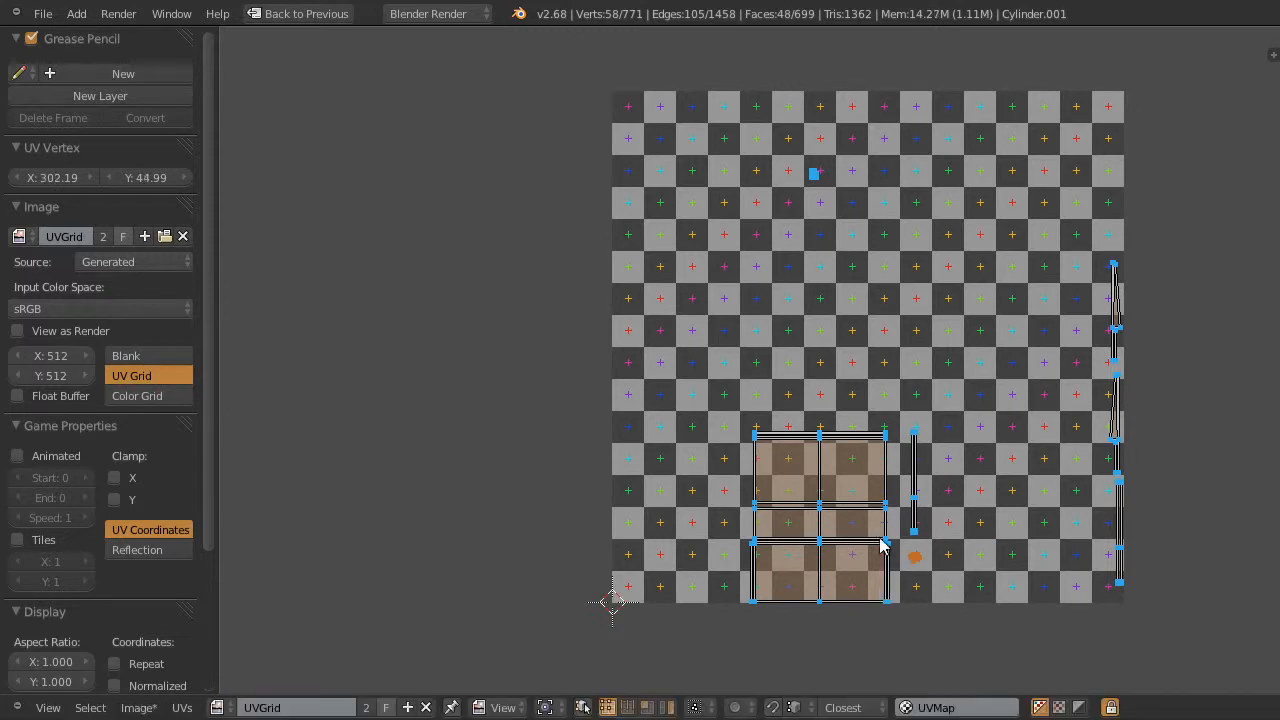
right_click(814, 173)
key(g)
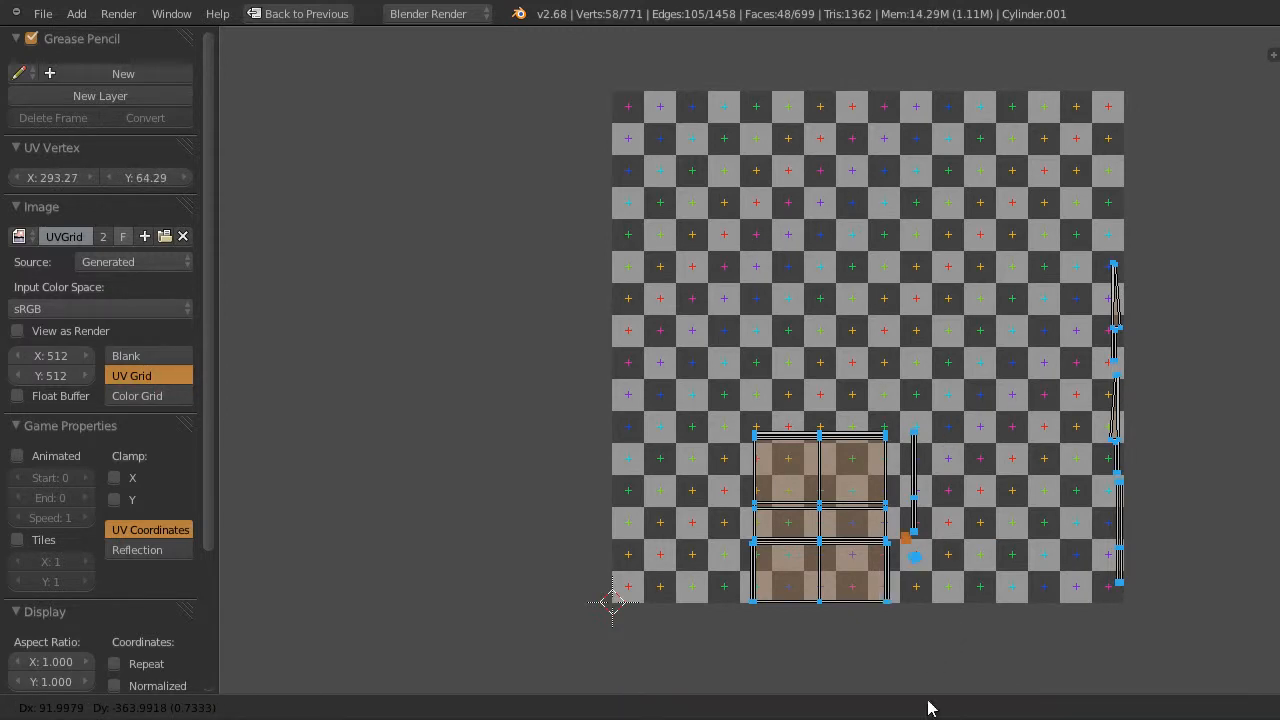
click(988, 510)
key(g)
click(924, 614)
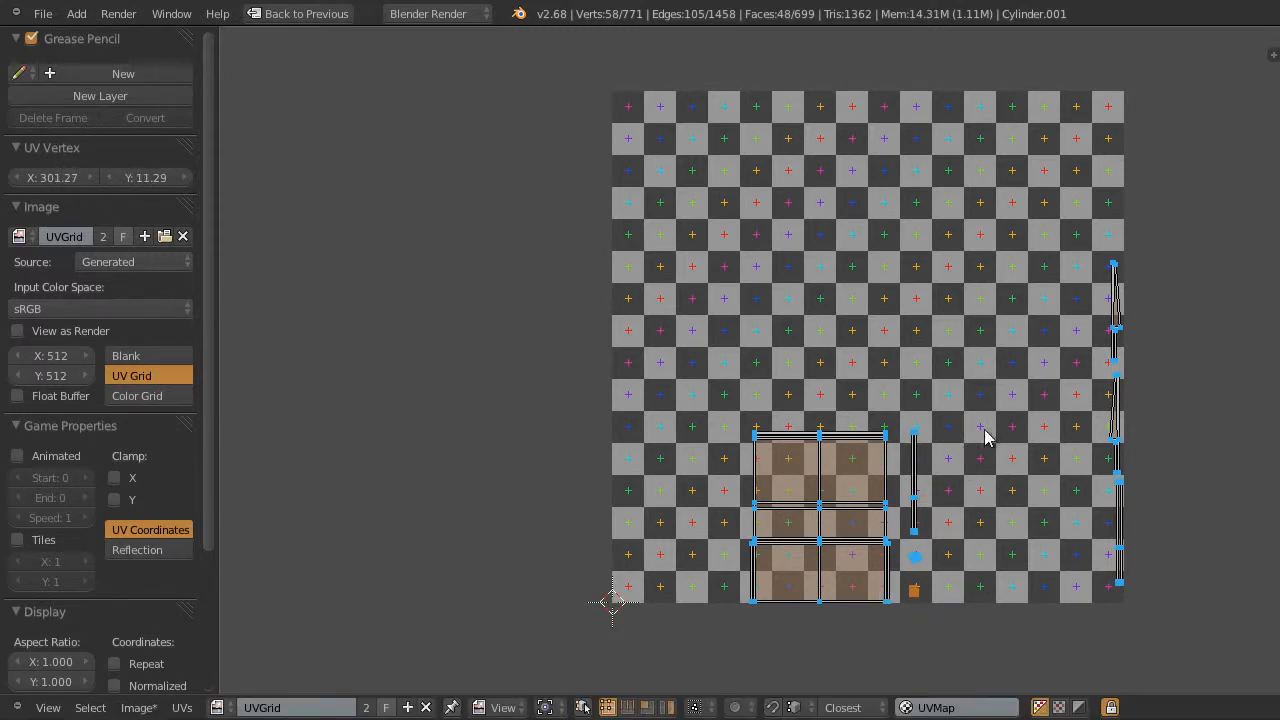
- Move the two tapered UV strips from the grid's right edge next to the narrow straight strip
right_click(1143, 368)
key(g)
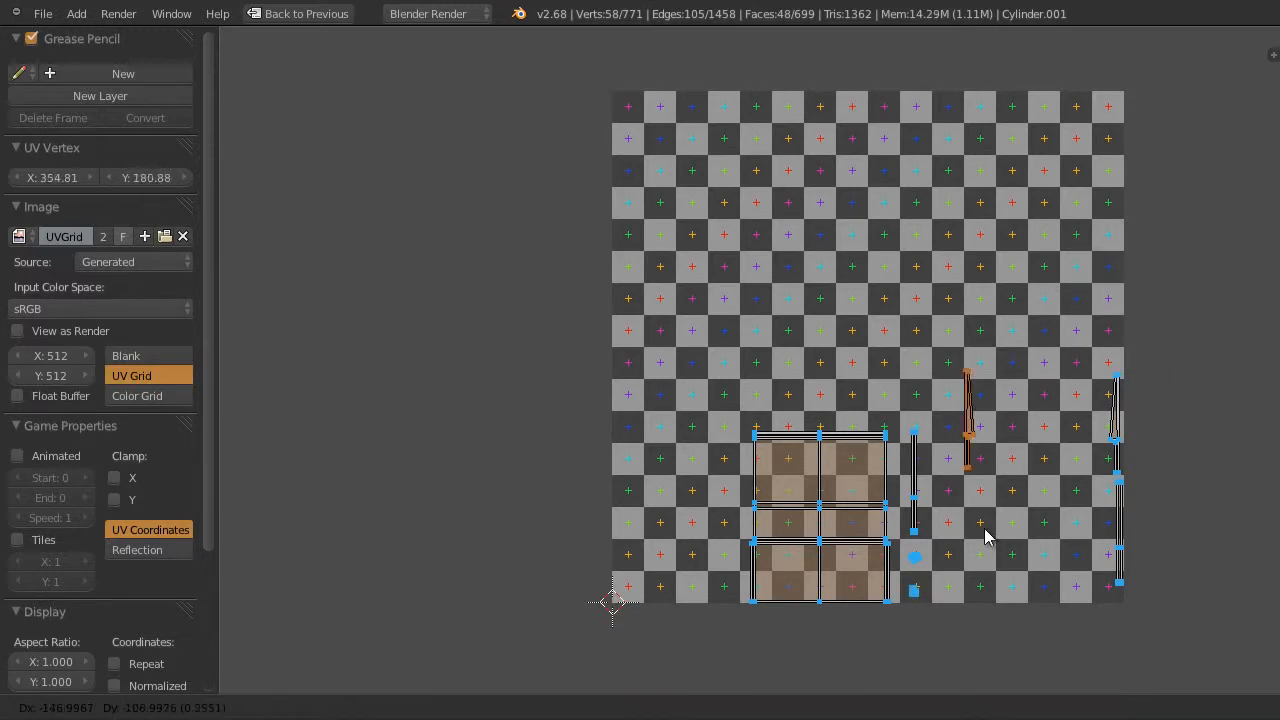
click(957, 544)
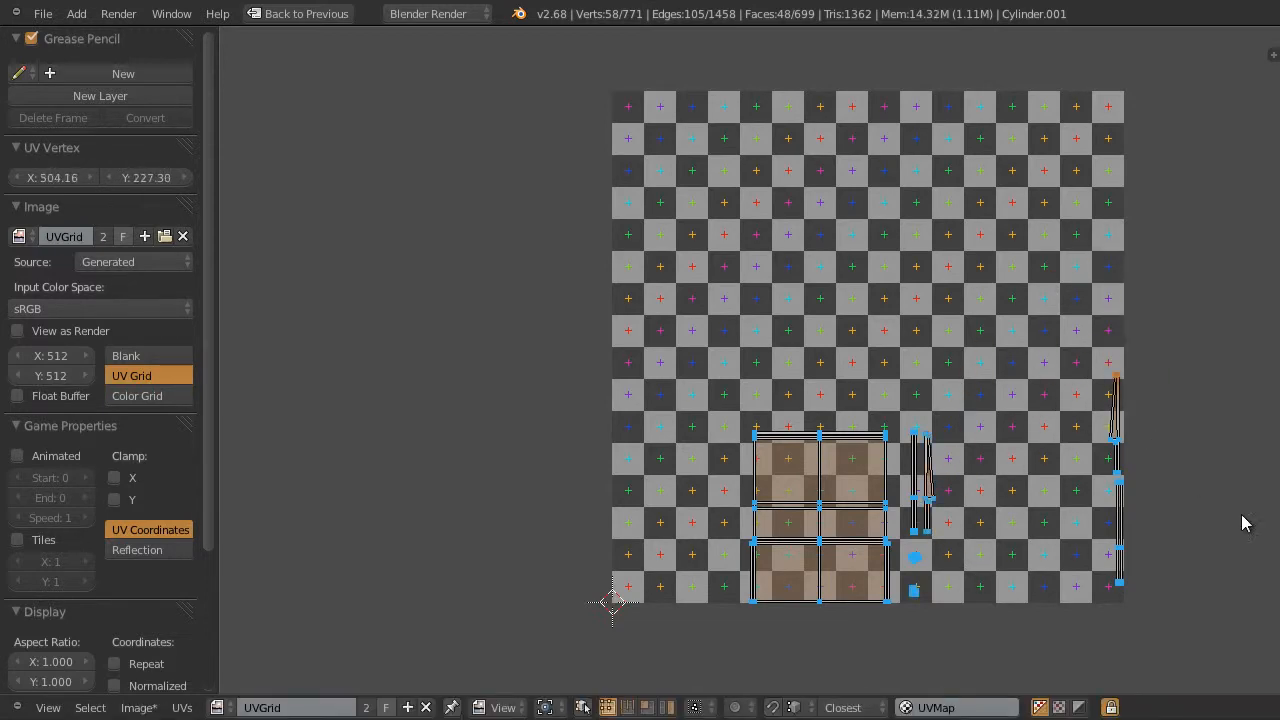
scroll(1160, 505, up, 2)
middle_drag(1156, 497, 864, 368)
scroll(864, 368, up, 1)
key(b)
drag(1046, 192, 1144, 433)
key(g)
click(800, 557)
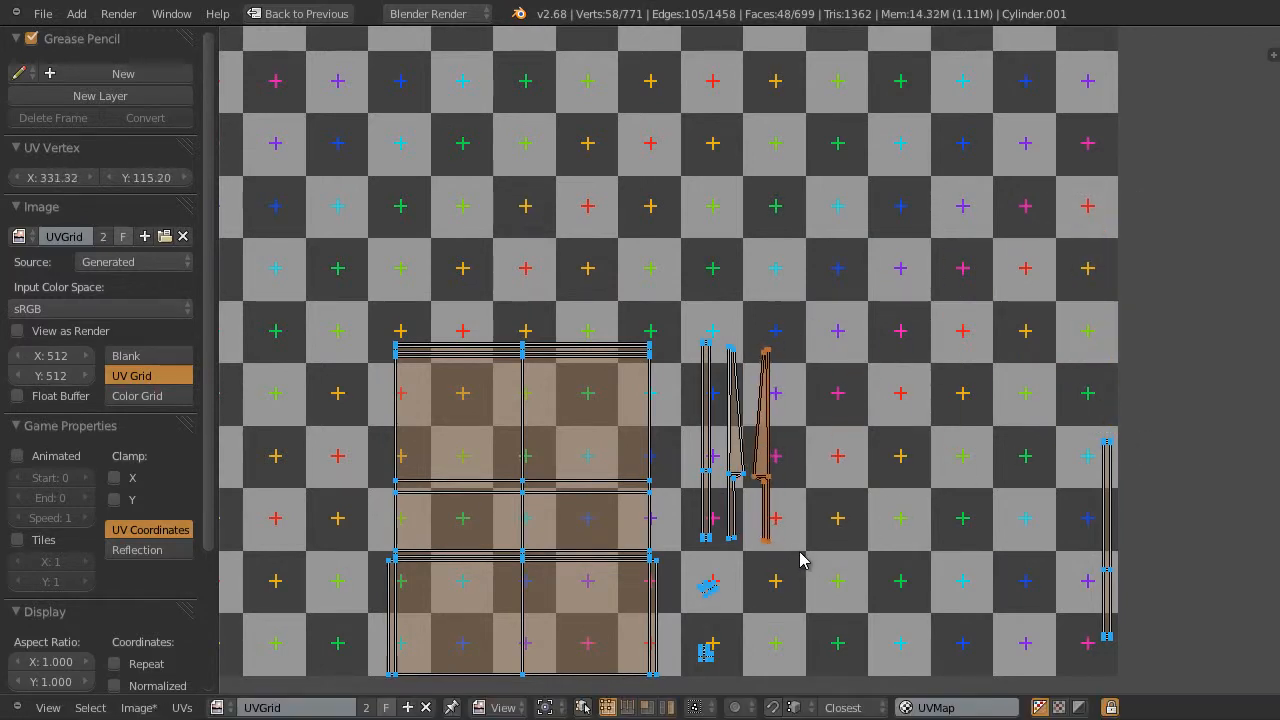
- Move the remaining straight UV strip from the grid's right edge next to the gathered tapered strips
key(b)
drag(1071, 378, 1160, 668)
key(g)
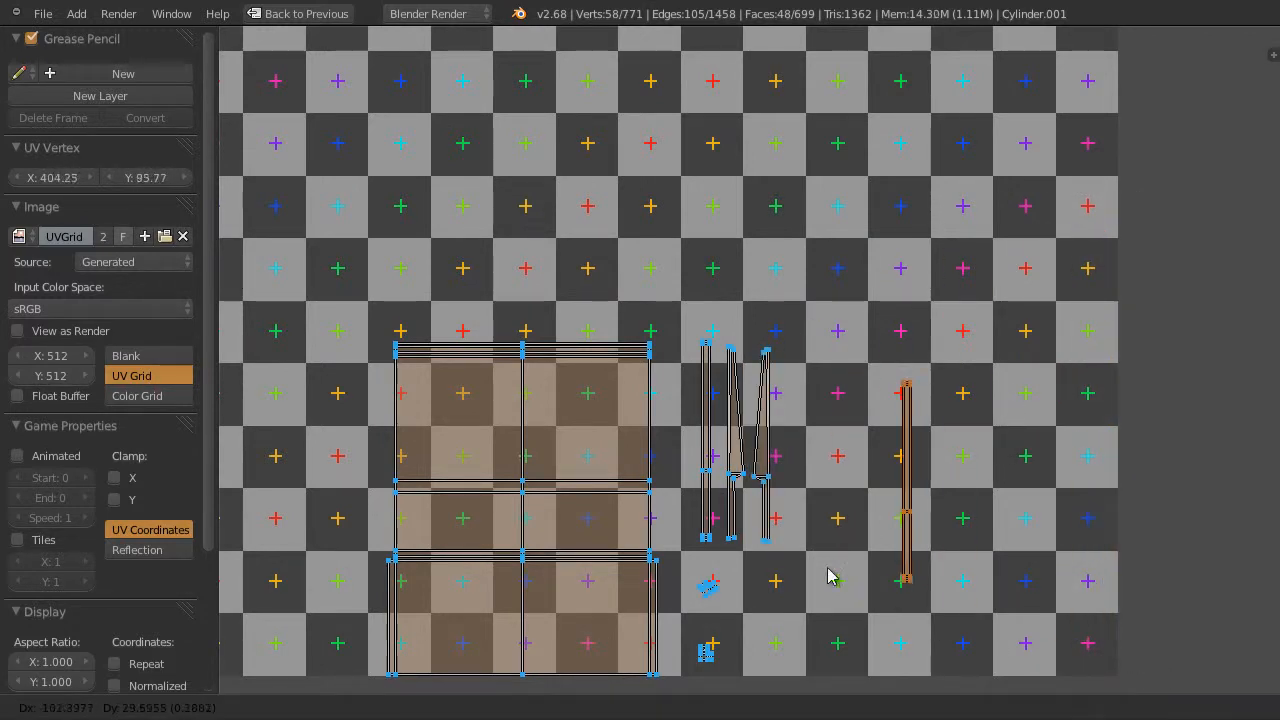
click(763, 558)
- Move all the two-panel wall's gathered UV islands together below the grid, and restore the split editor layout
scroll(853, 565, down, 5)
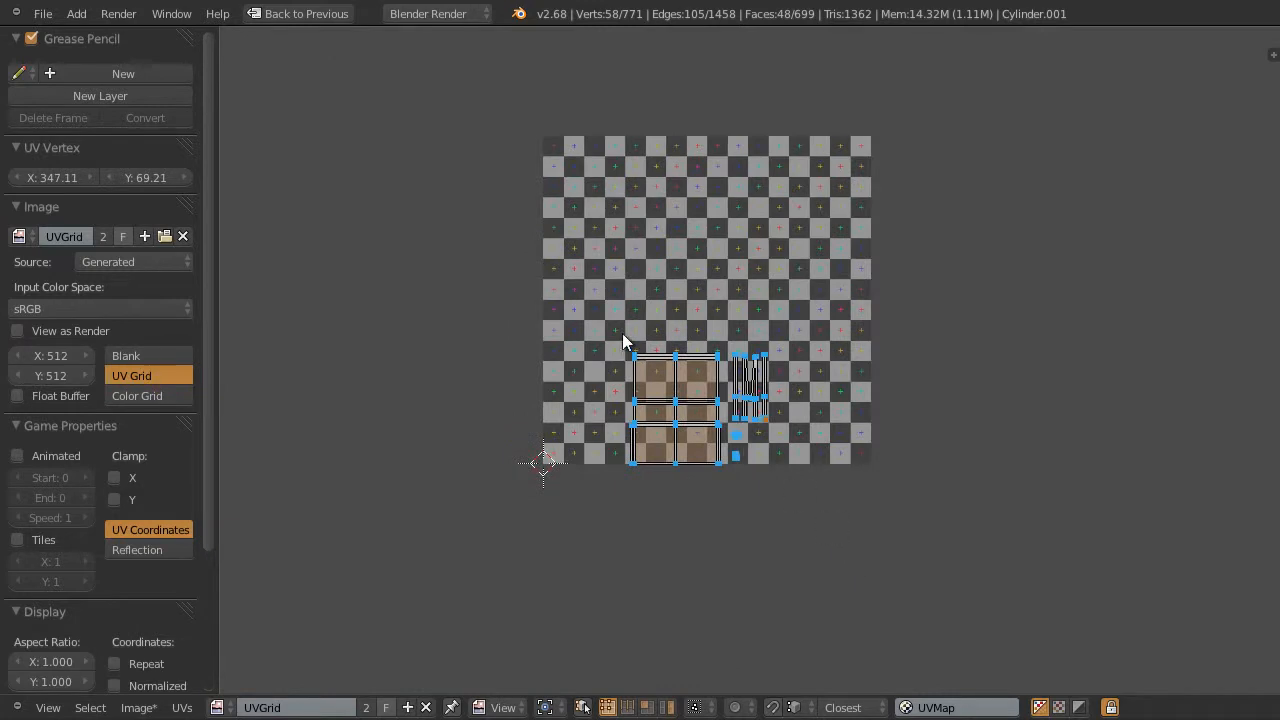
key(b)
drag(570, 300, 850, 510)
scroll(850, 501, down, 3)
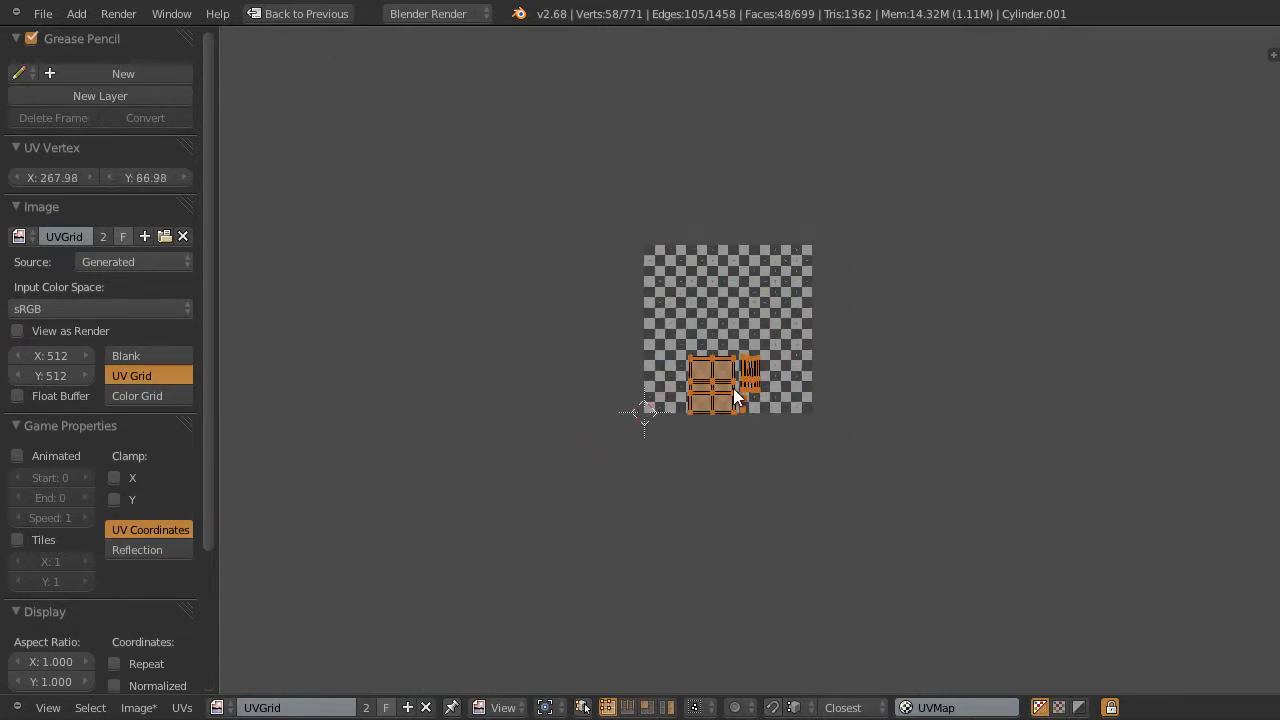
key(g)
click(744, 578)
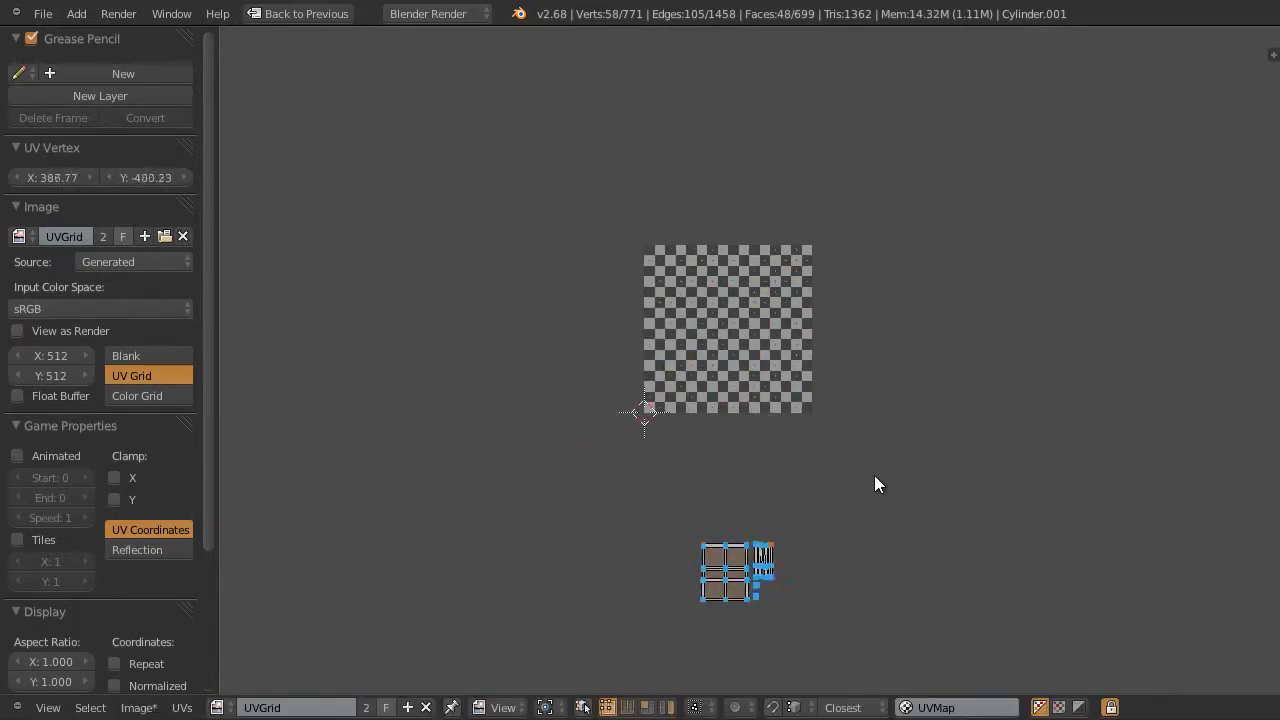
key(ctrl+Up)
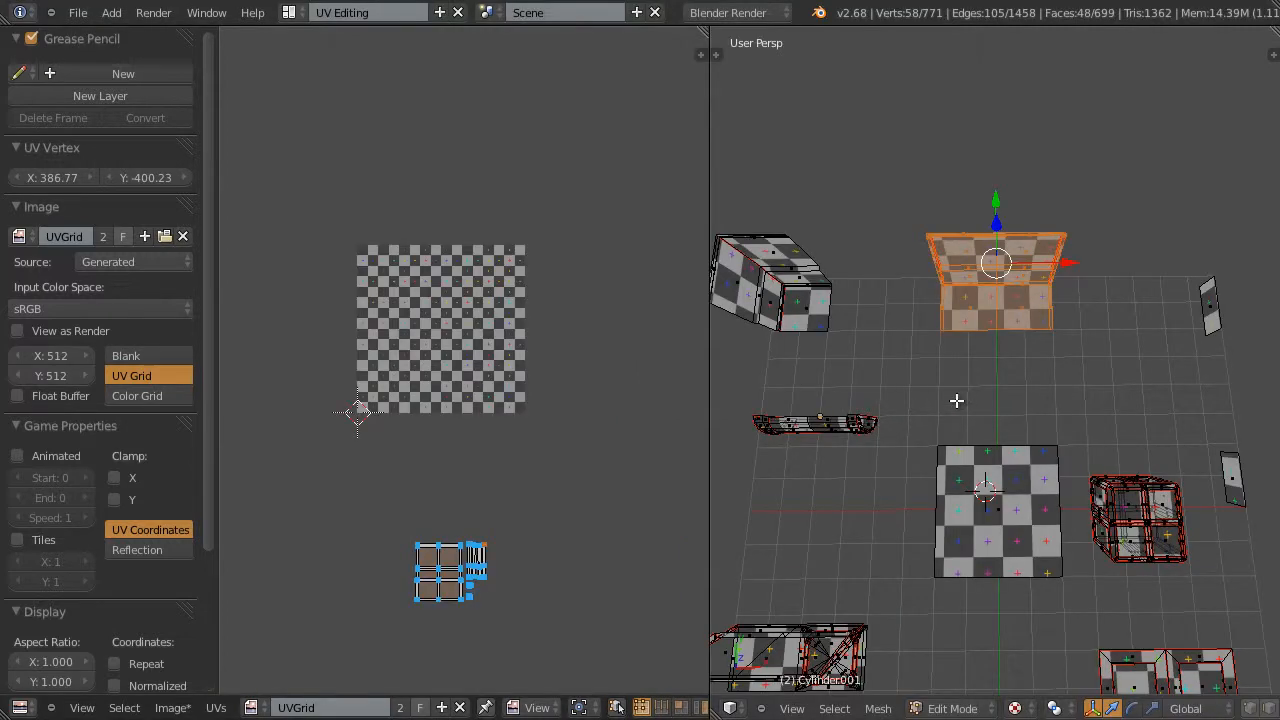
- Select only the box-shaped corner piece at the far end of the scene, beside the two-panel wall
shift+middle_drag(972, 392, 995, 388)
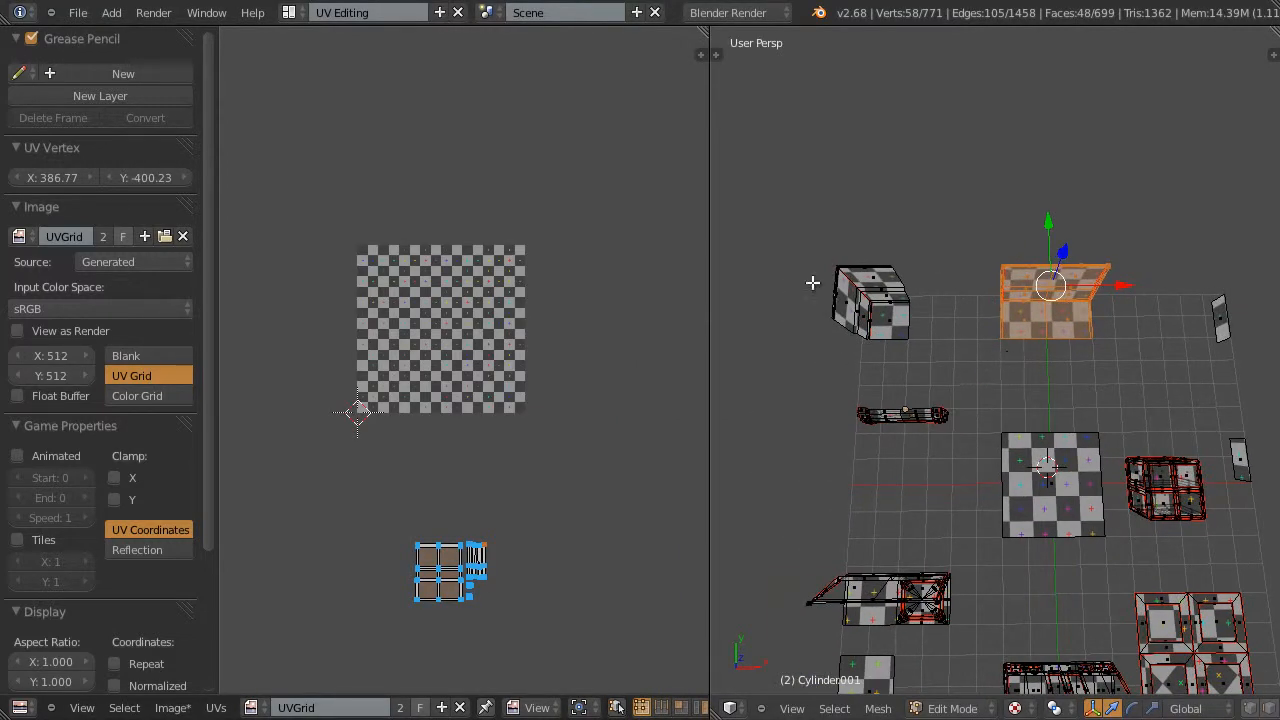
key(b)
drag(757, 186, 940, 352)
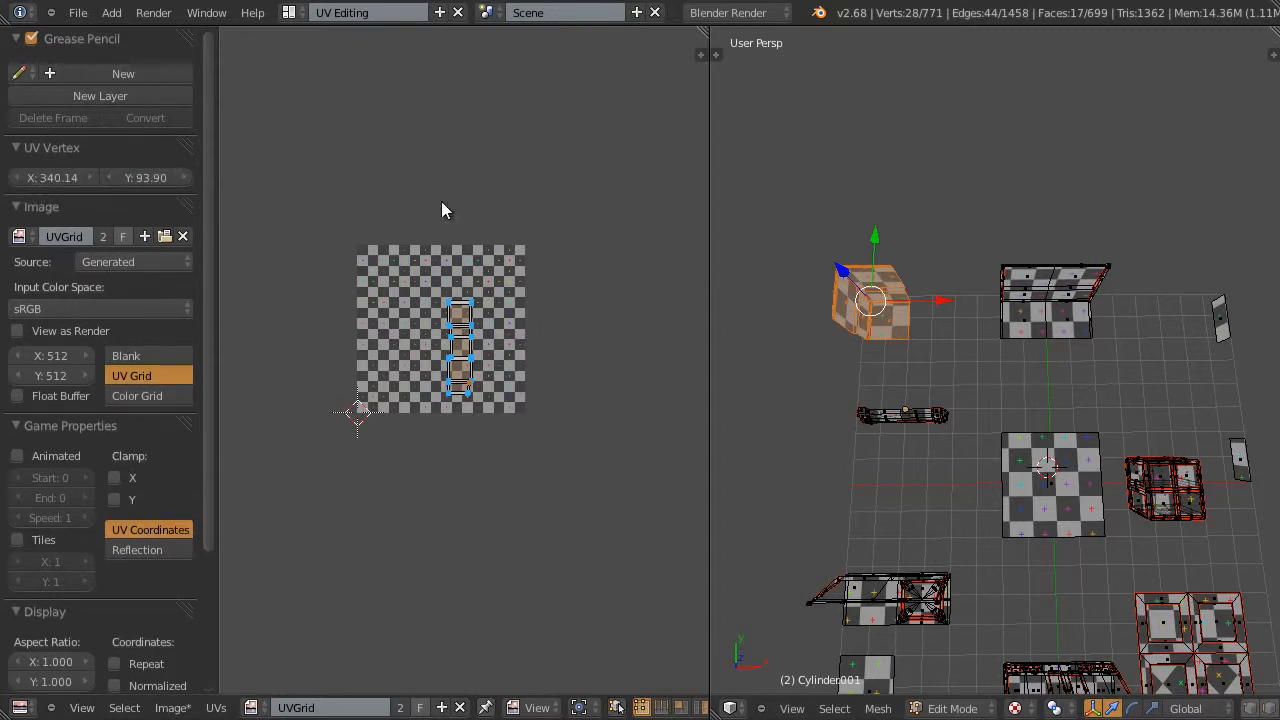
scroll(1025, 452, down, 3)
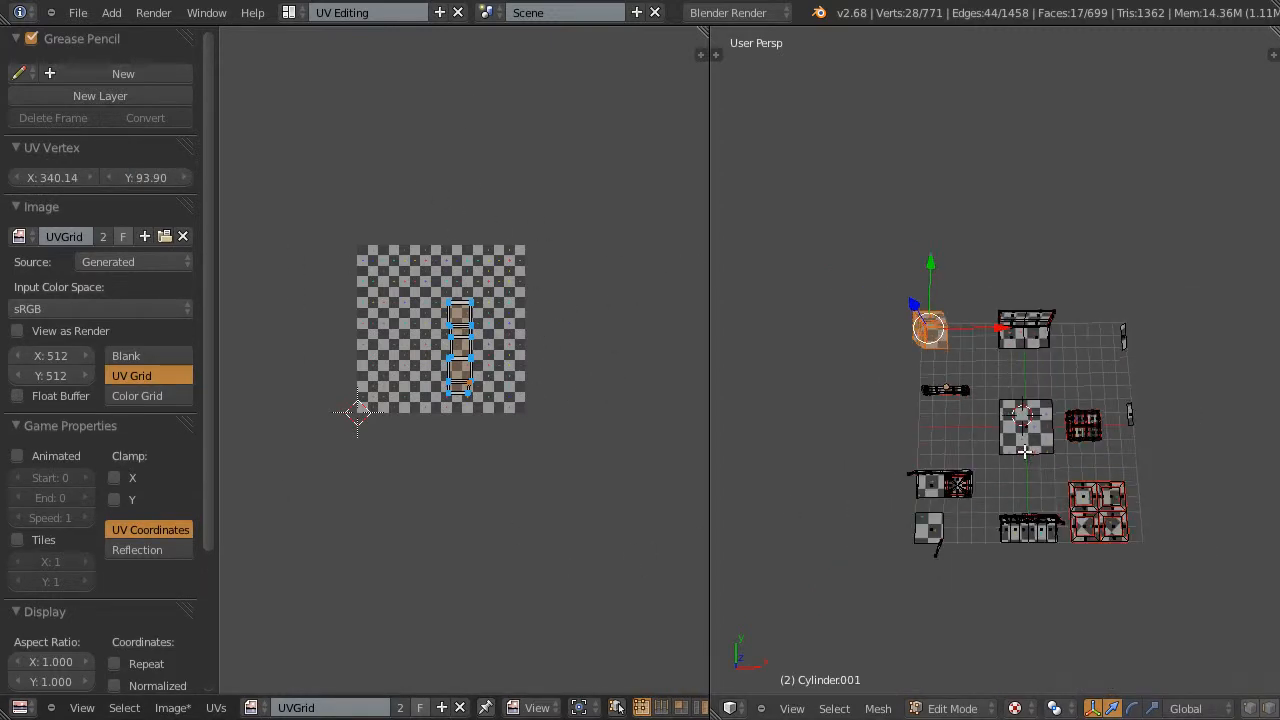
shift+middle_drag(1007, 468, 1017, 437)
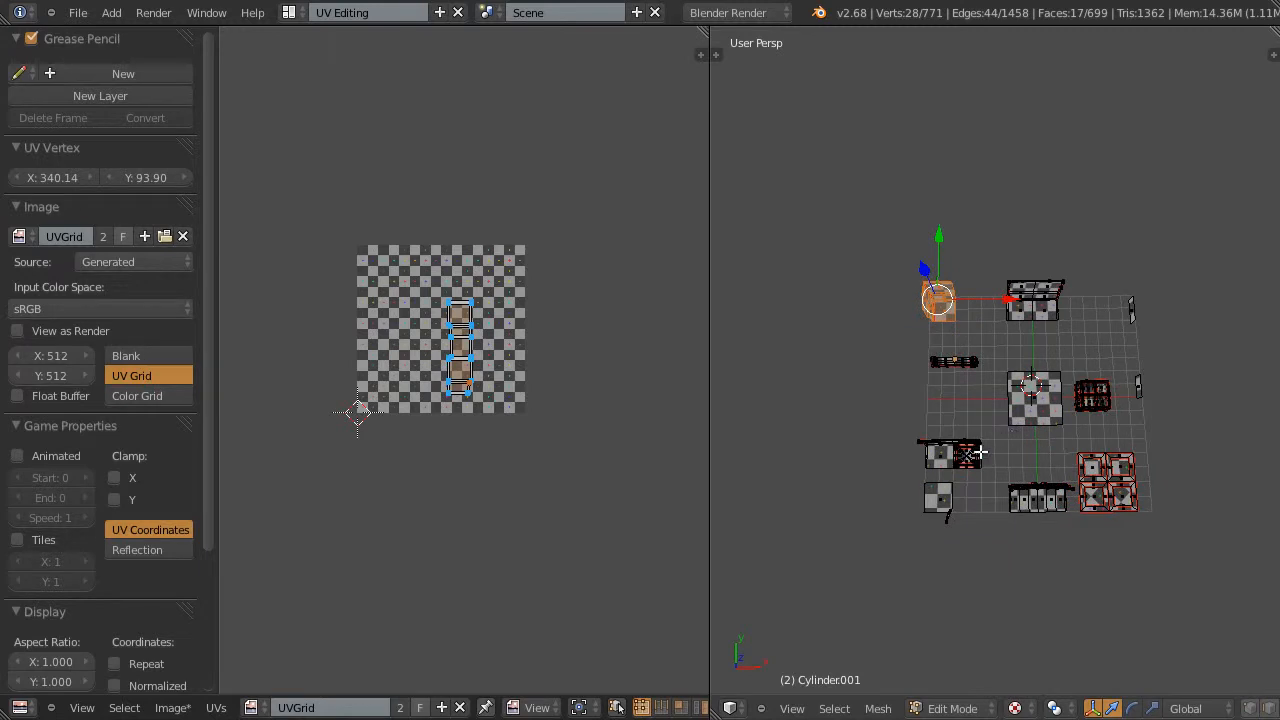
scroll(974, 455, up, 3)
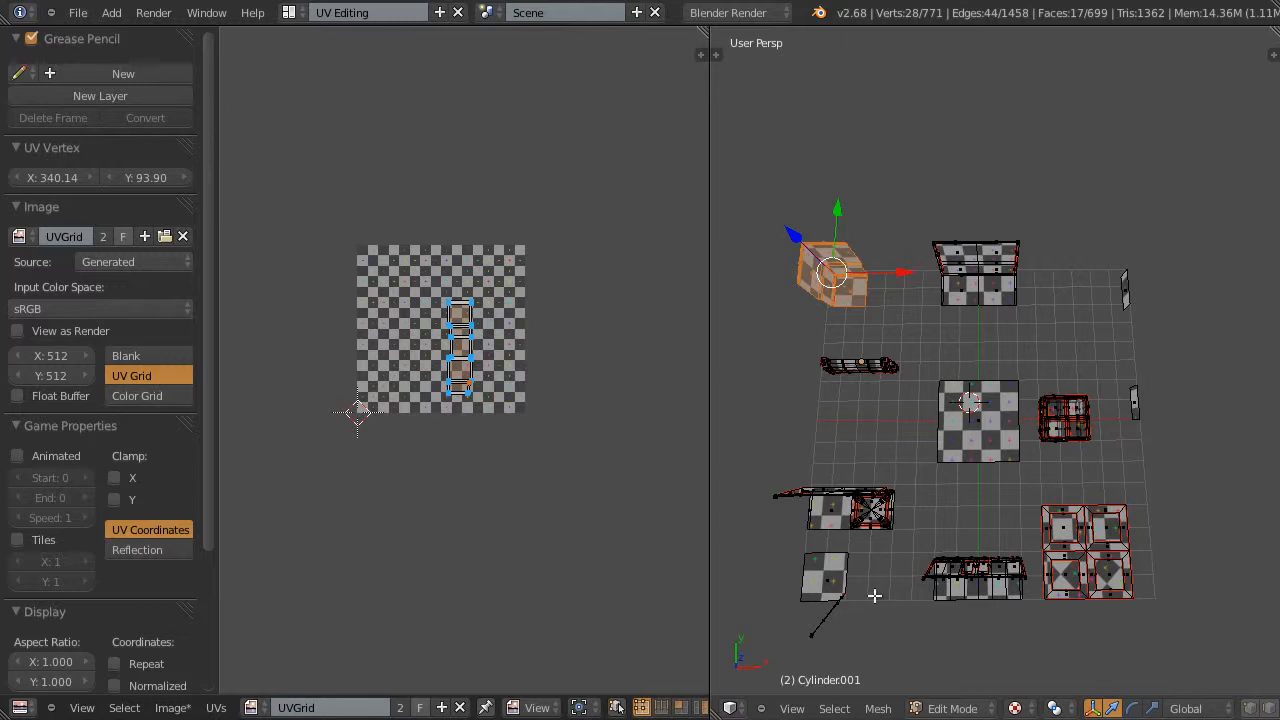
click(792, 708)
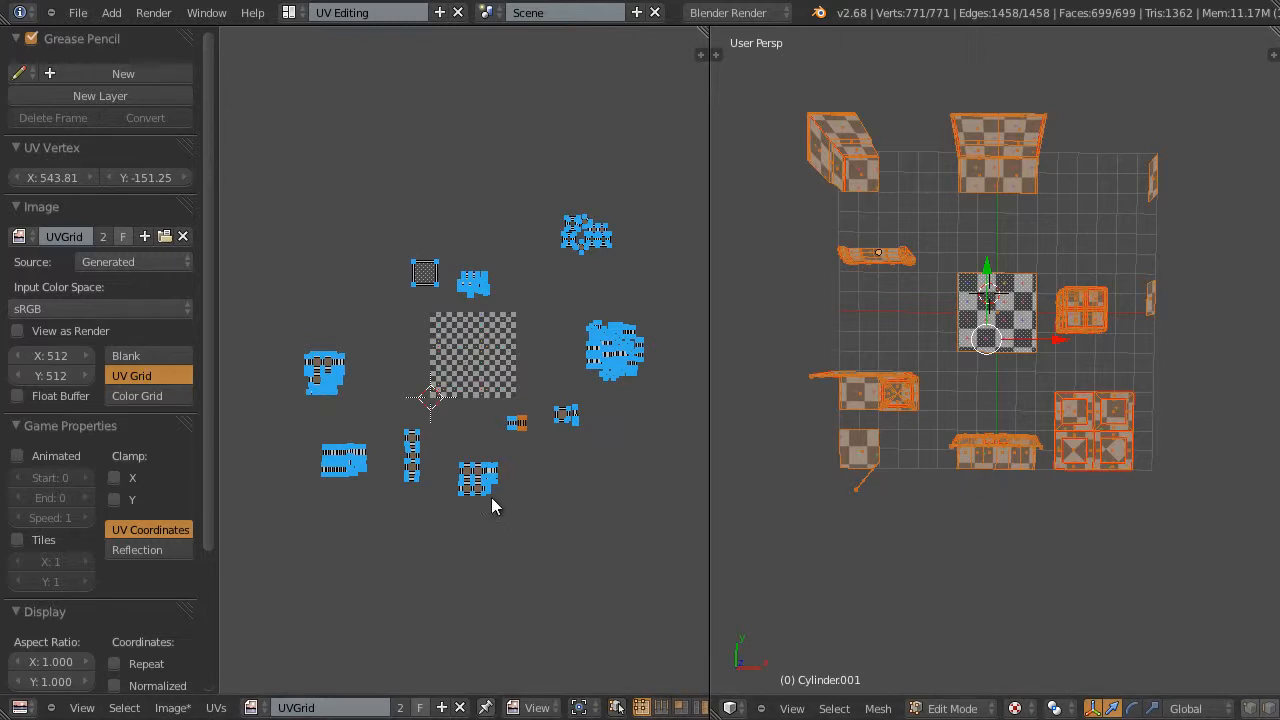
- Examine the windowed wall piece's gathered UV islands outside the grid up close
scroll(495, 480, up, 7)
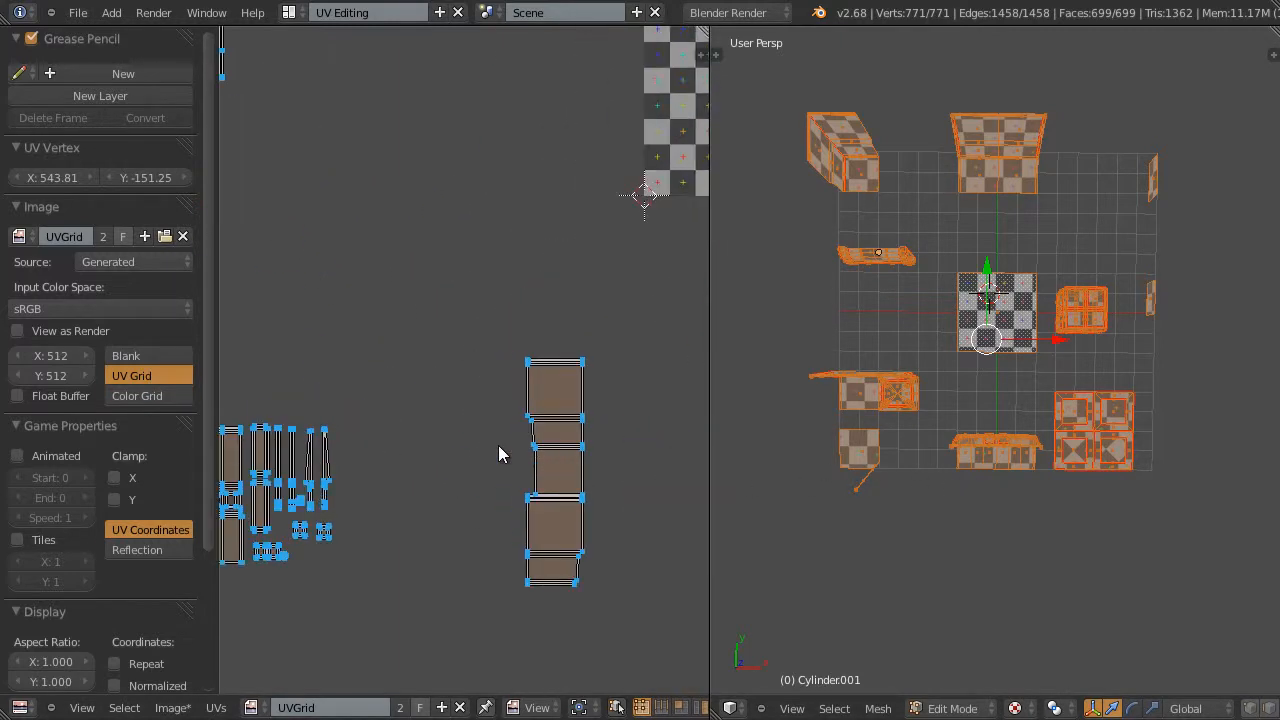
middle_drag(498, 445, 686, 366)
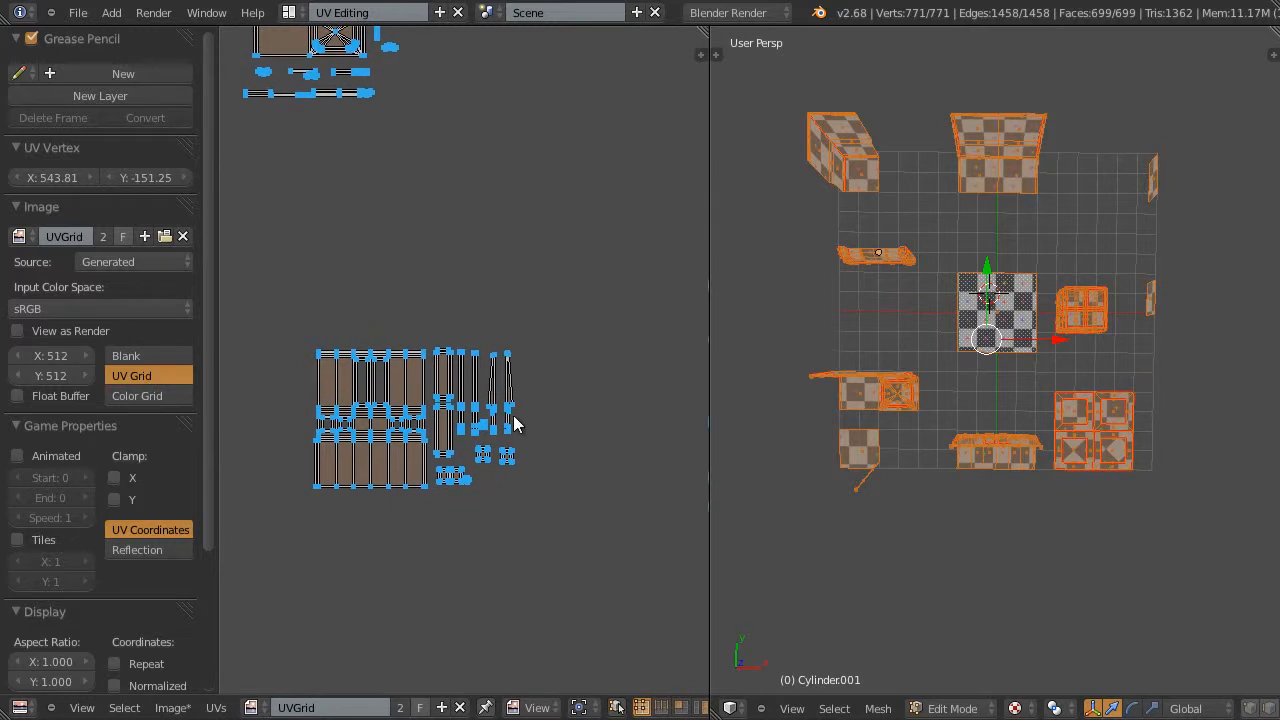
scroll(513, 425, up, 3)
middle_drag(400, 434, 531, 363)
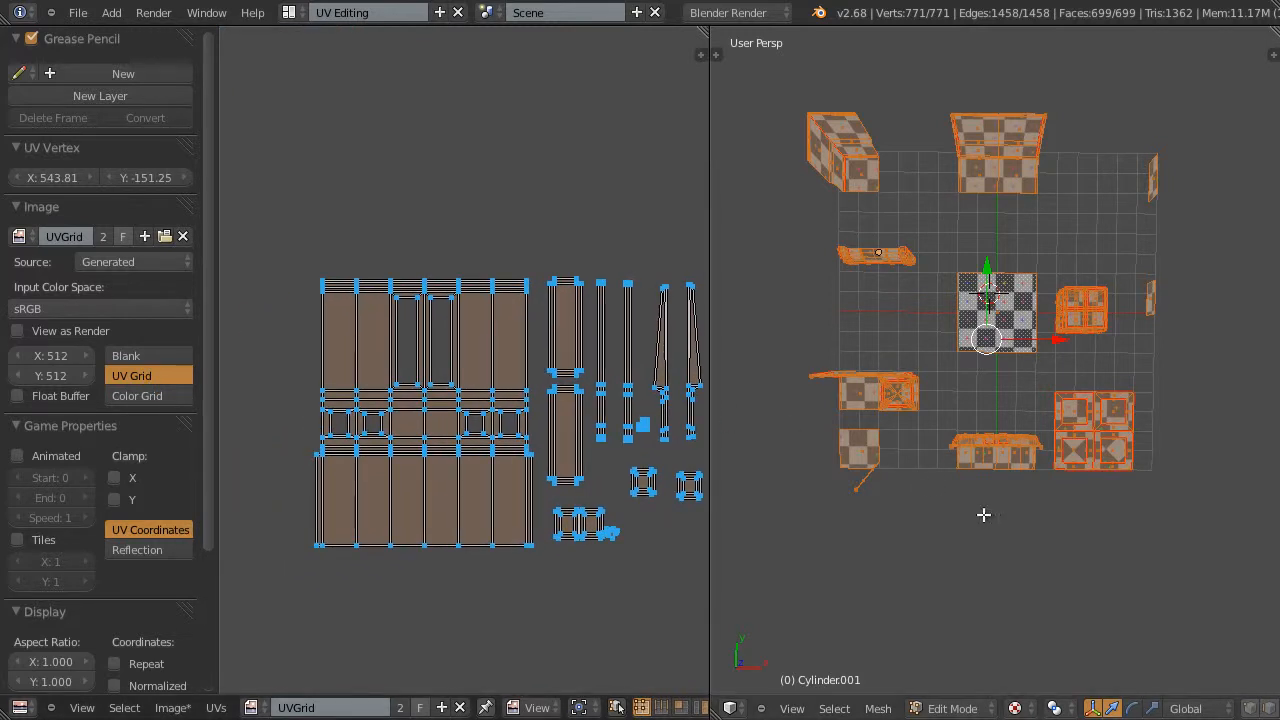
- Select the wall piece with the two tall window openings and maximise the 3D view
middle_drag(983, 514, 943, 406)
drag(950, 414, 1051, 493)
middle_drag(1051, 493, 997, 422)
scroll(991, 466, up, 6)
scroll(1000, 444, up, 4)
scroll(1011, 451, down, 3)
key(ctrl+Up)
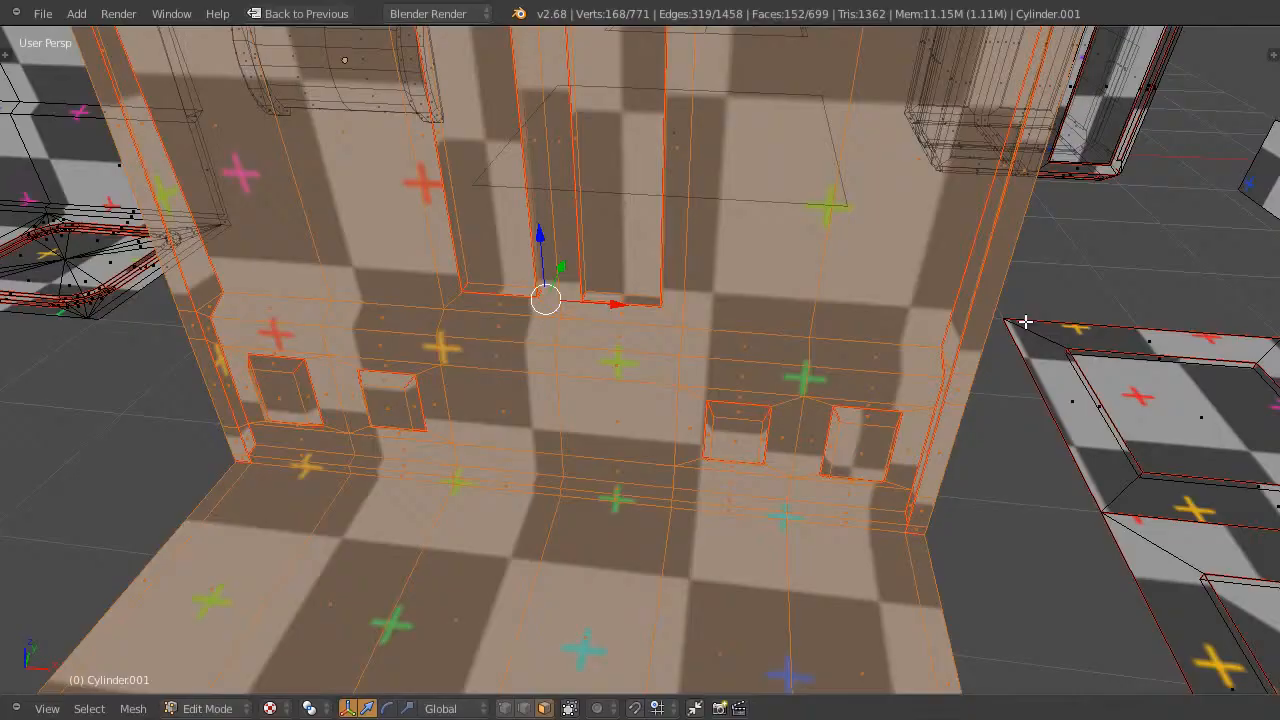
- Examine the checker pattern across the selected windowed wall, and switch to a maximised UV editor showing its islands
scroll(847, 300, down, 1)
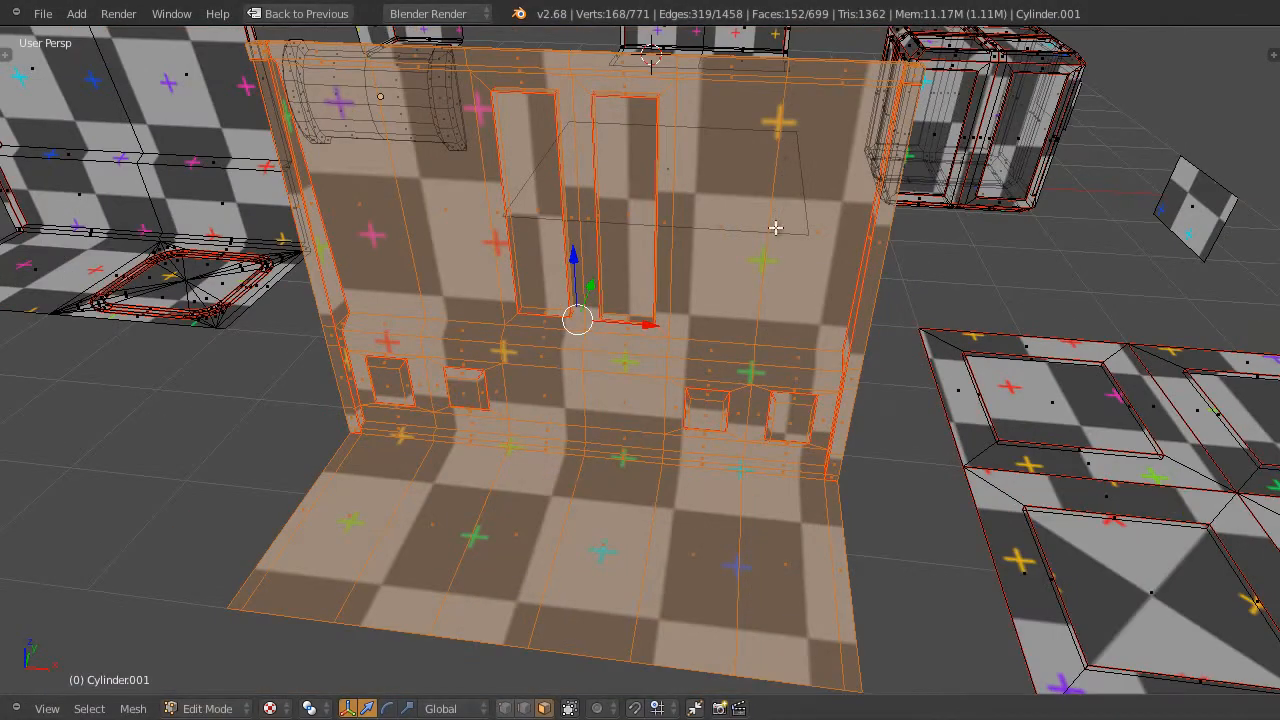
scroll(657, 286, down, 4)
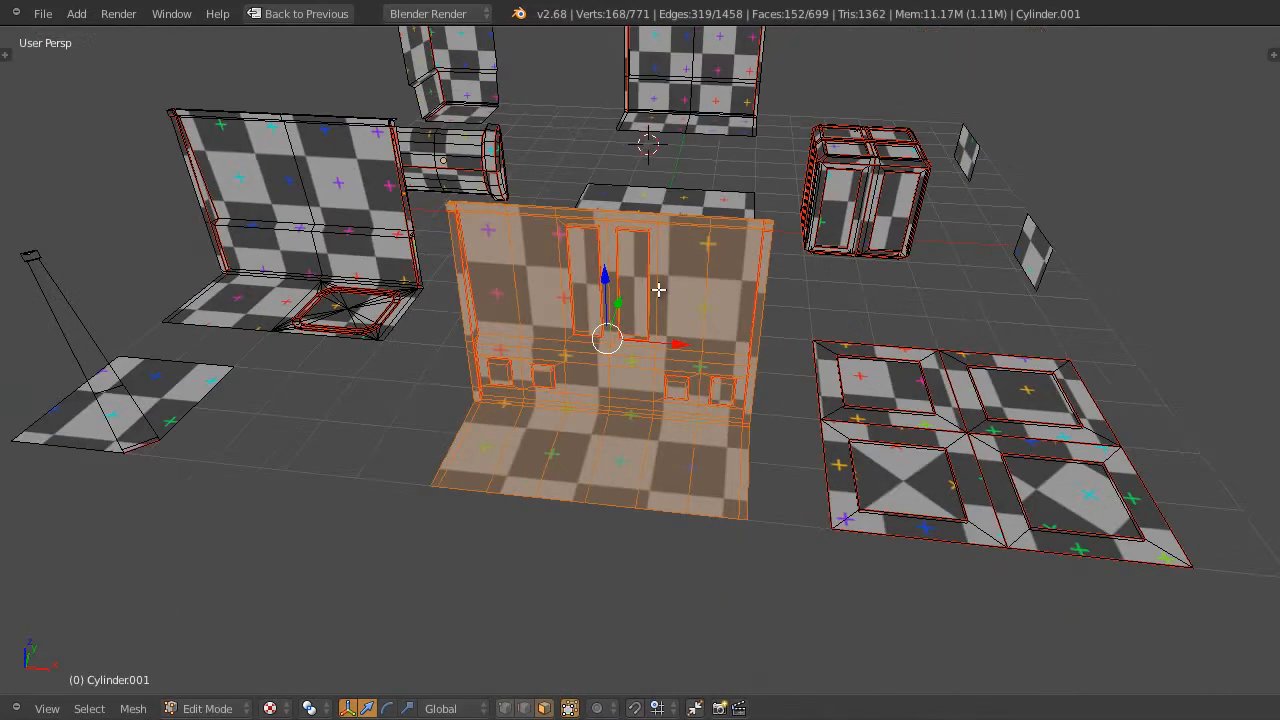
scroll(660, 290, up, 2)
scroll(660, 290, up, 5)
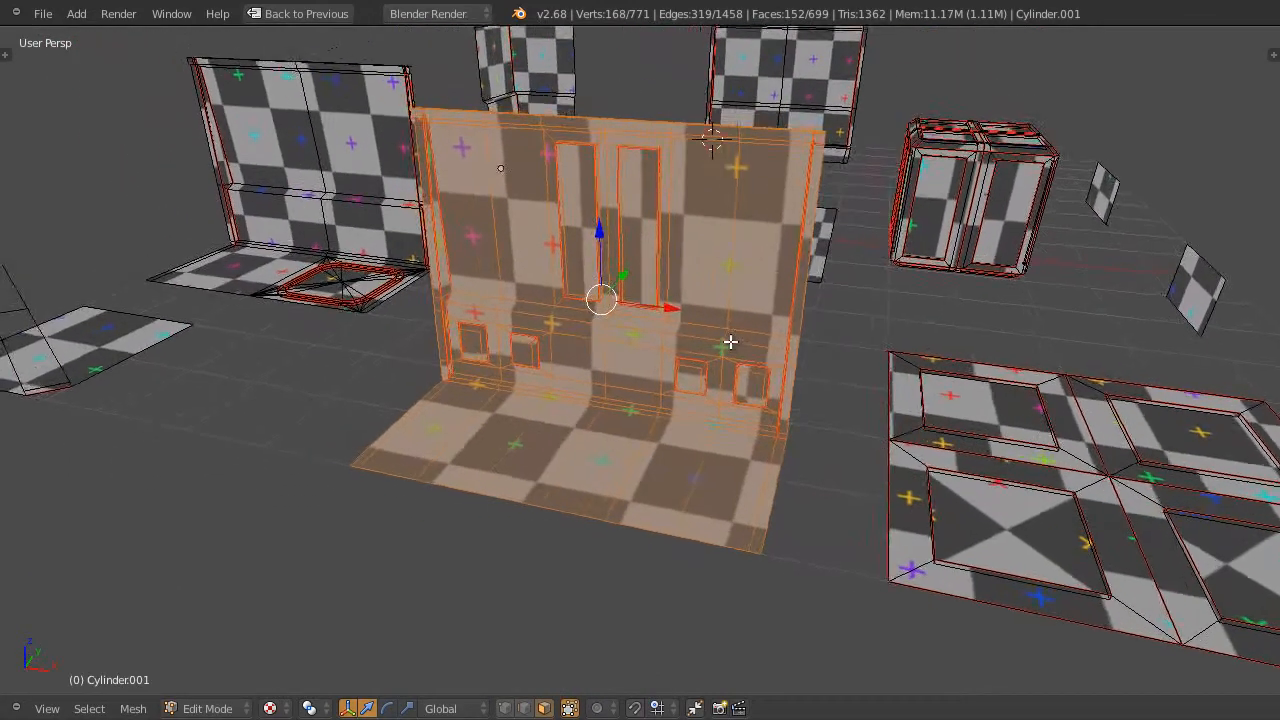
scroll(517, 421, down, 2)
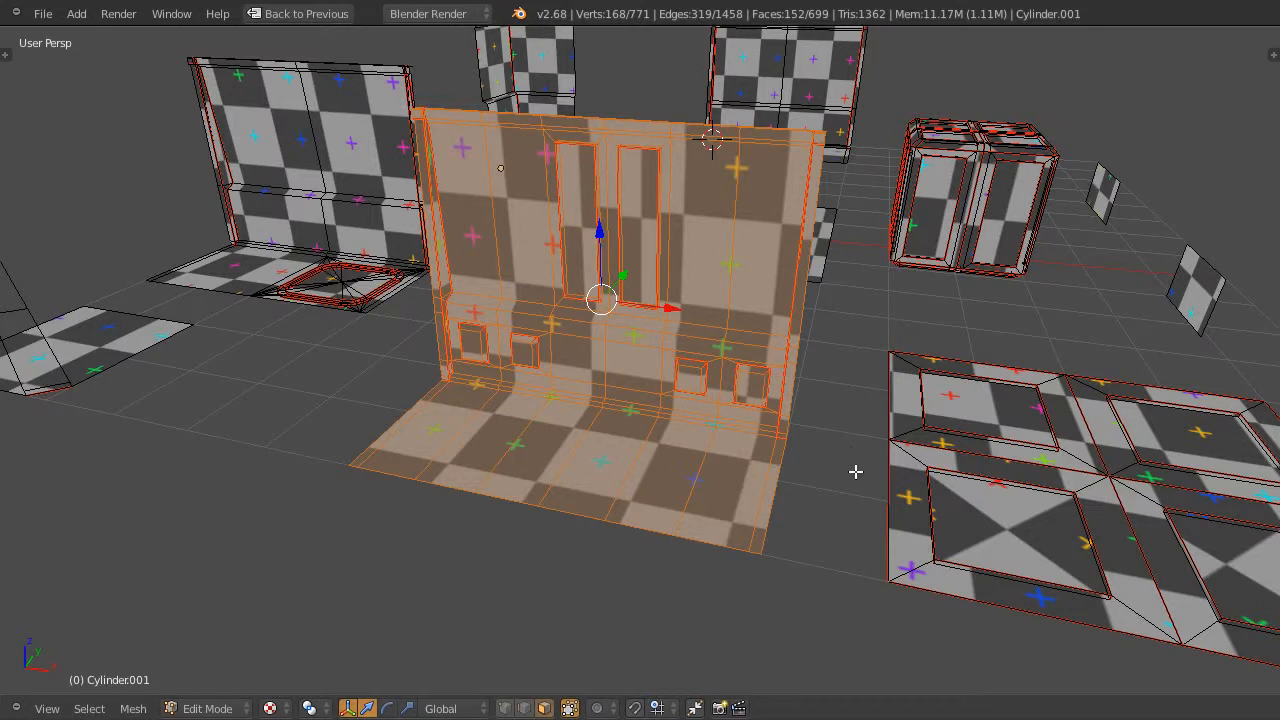
key(ctrl+Up)
key(ctrl+Up)
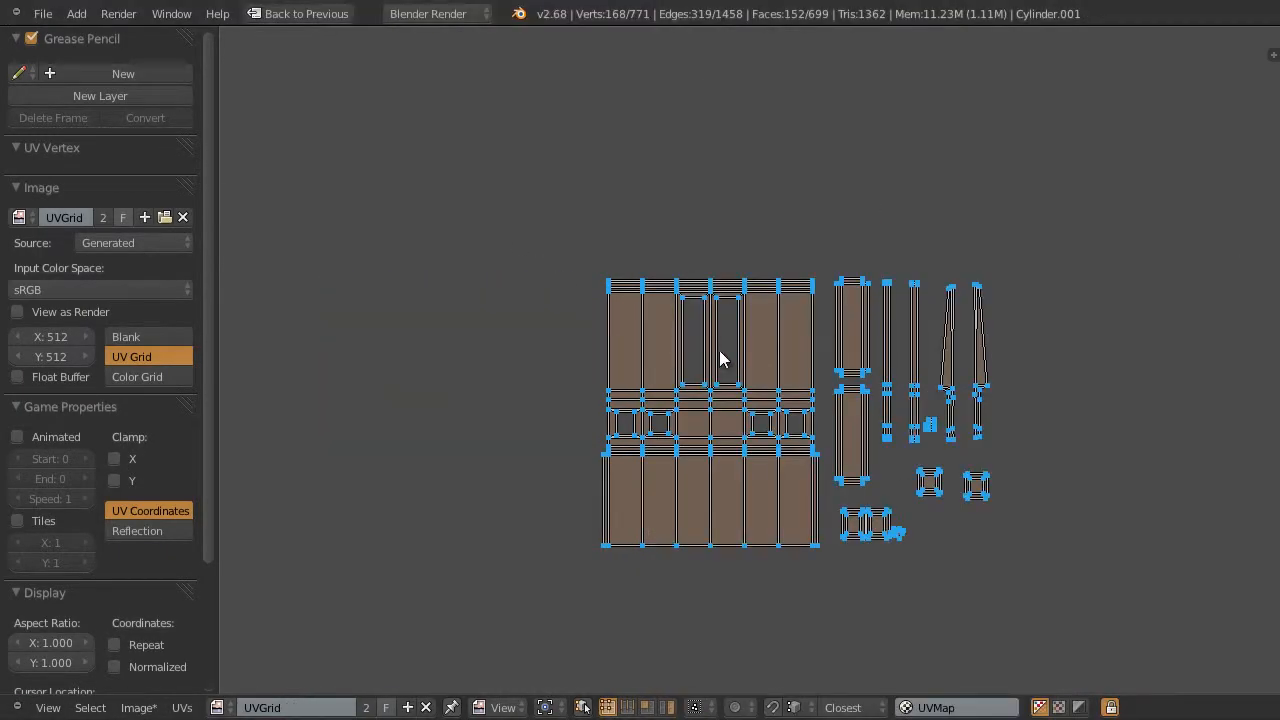
- Switch UV selection to whole islands, select the upper and then the lower wide rectangular island, and restore the split layout
scroll(834, 420, up, 3)
middle_drag(843, 420, 614, 366)
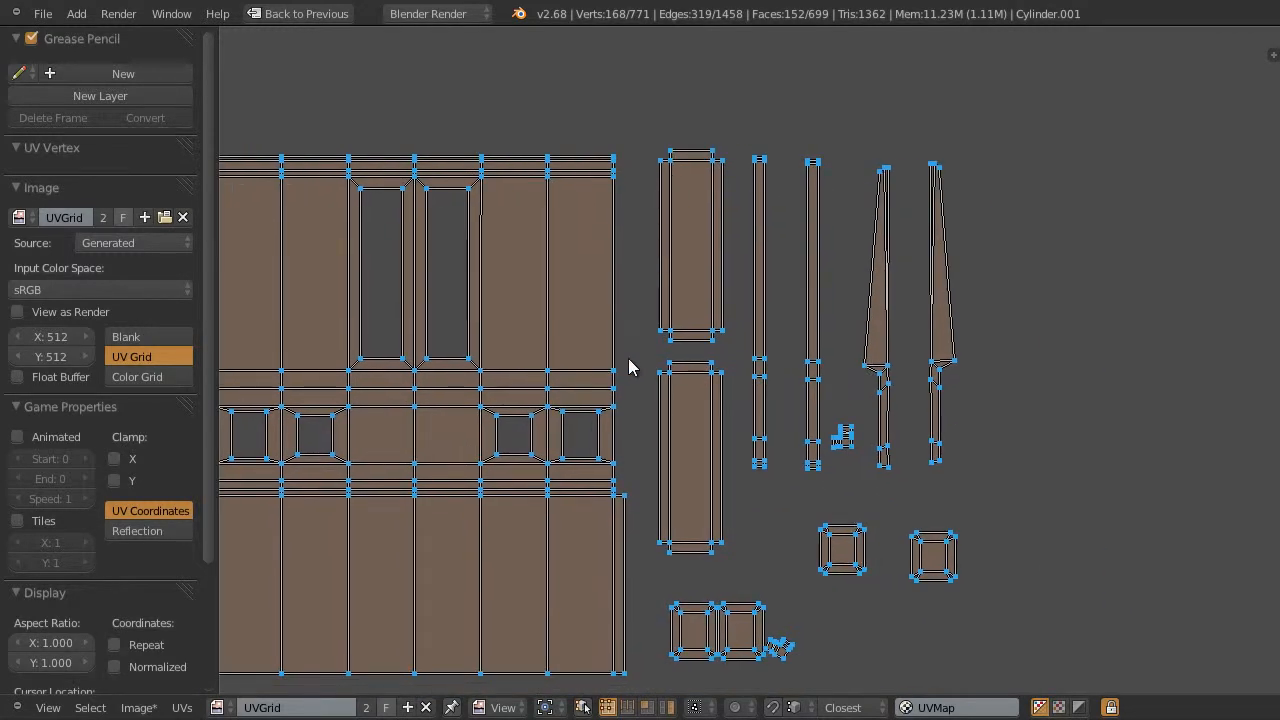
scroll(630, 367, up, 2)
key(ctrl+Tab)
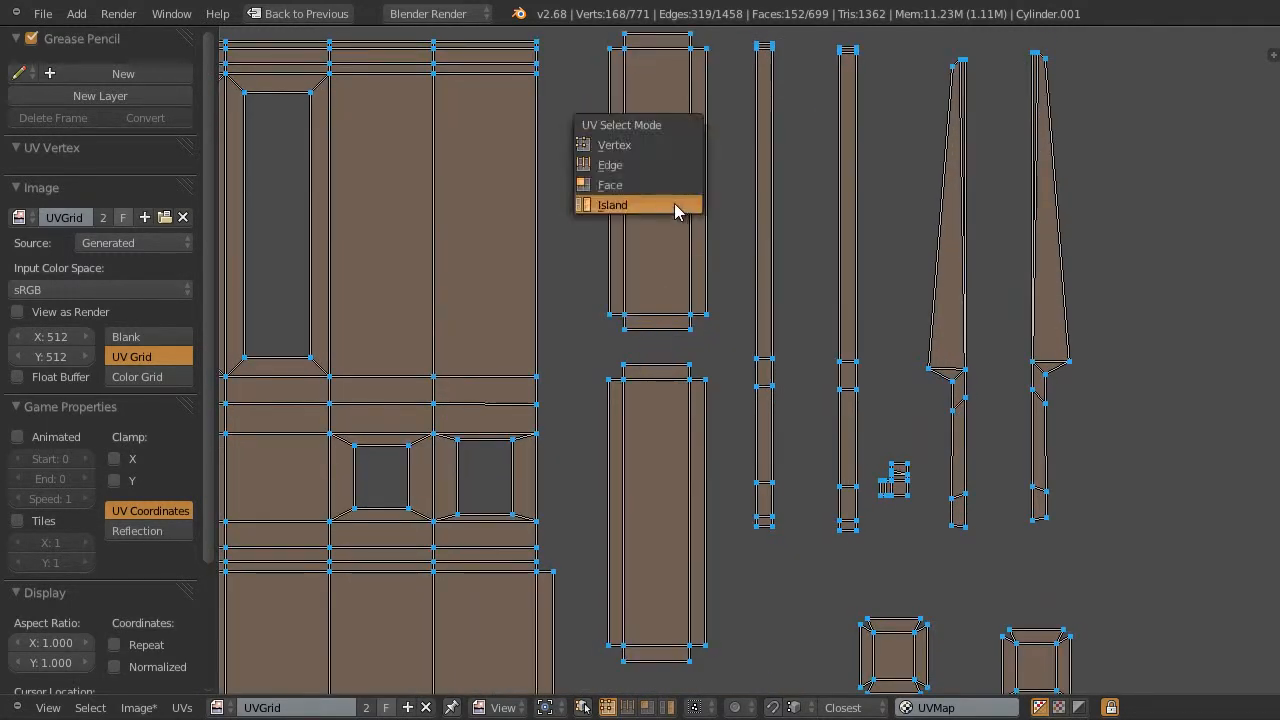
click(618, 207)
right_click(648, 147)
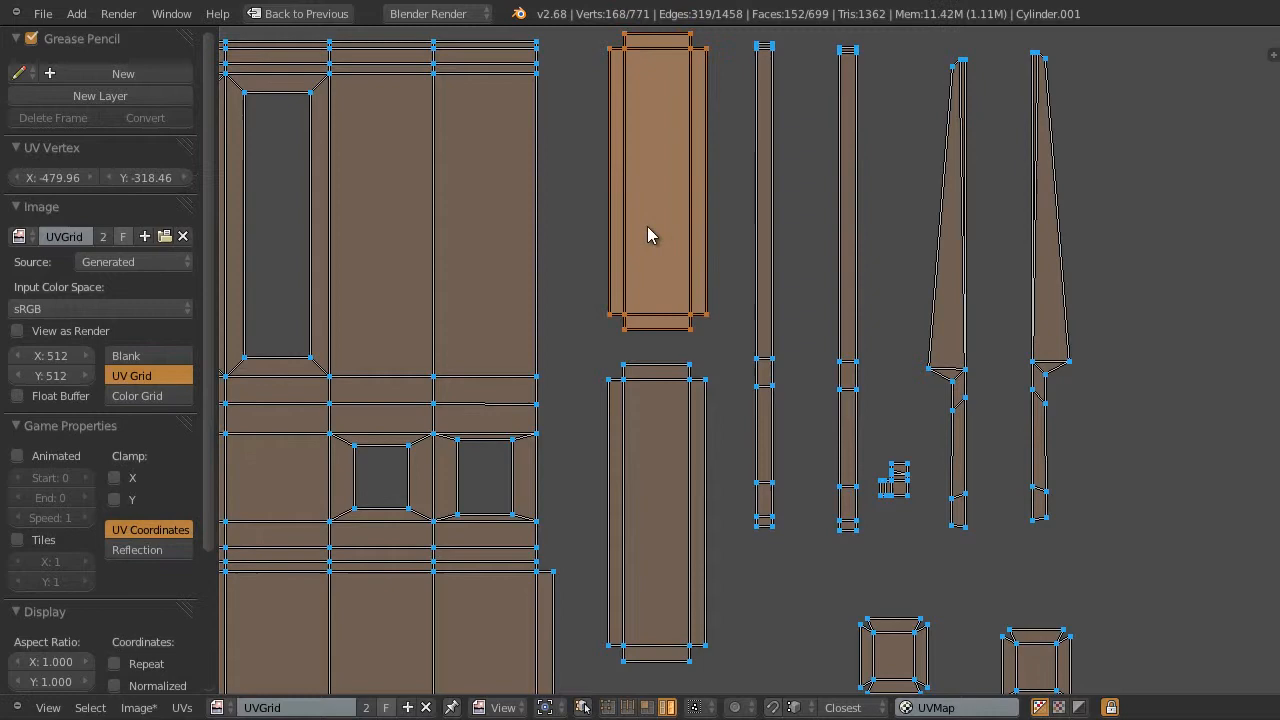
right_click(650, 436)
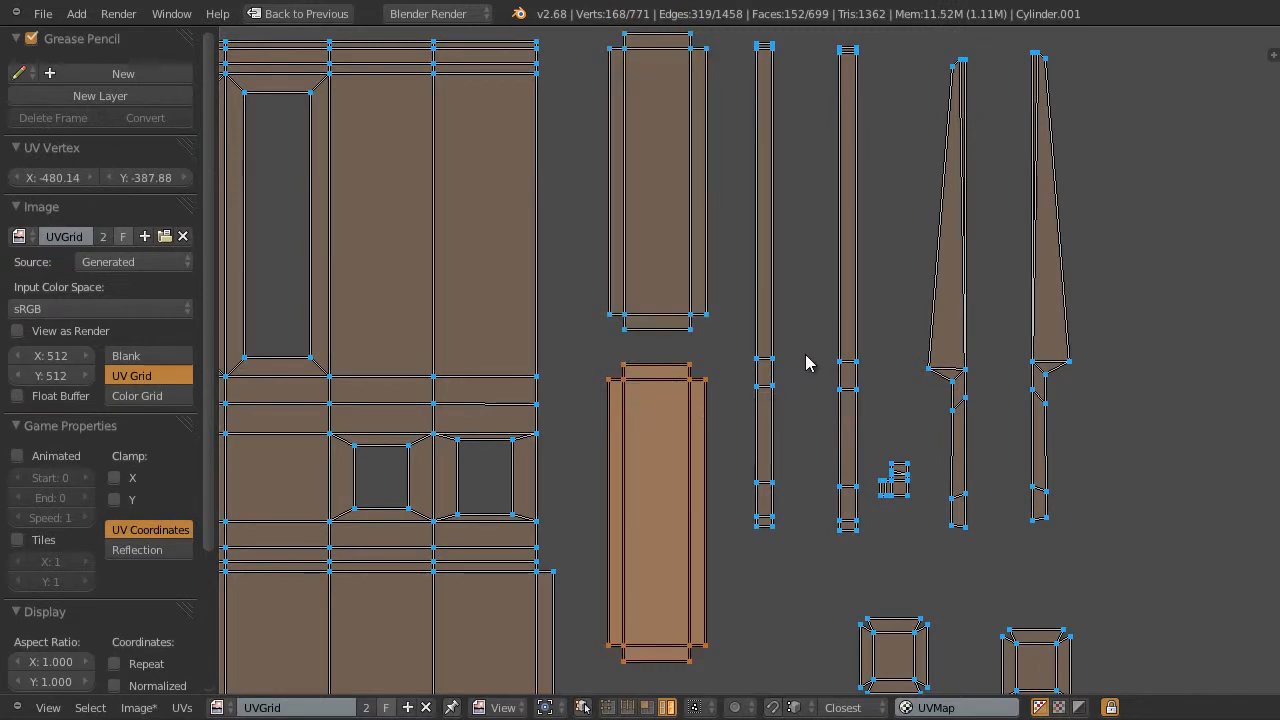
key(ctrl+Up)
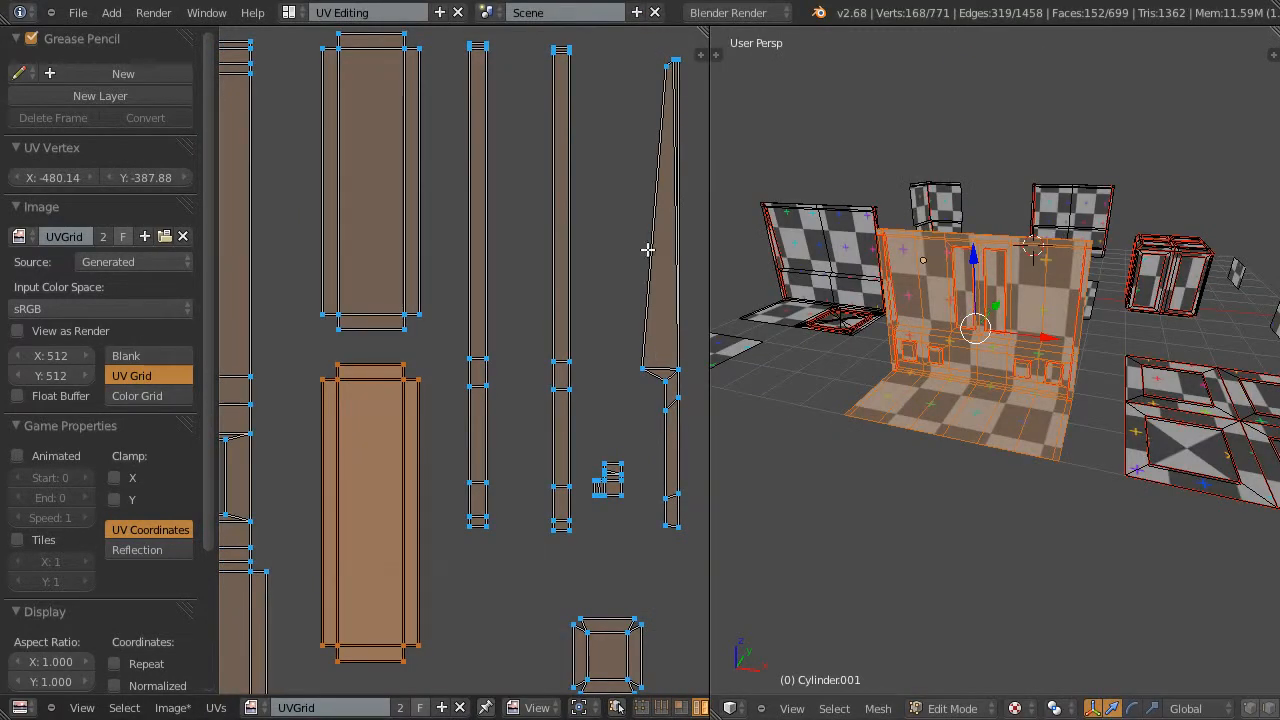
- Try moving the two wide rectangular islands together
shift+click(362, 172)
key(g)
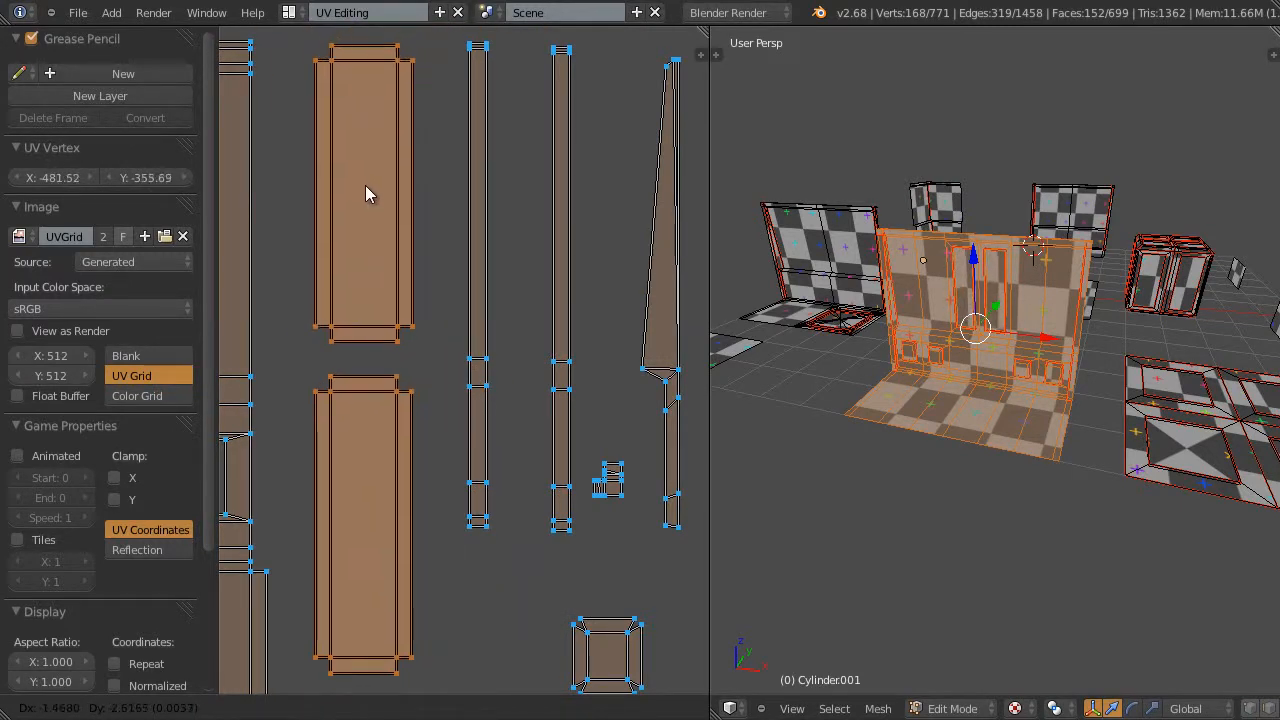
click(369, 172)
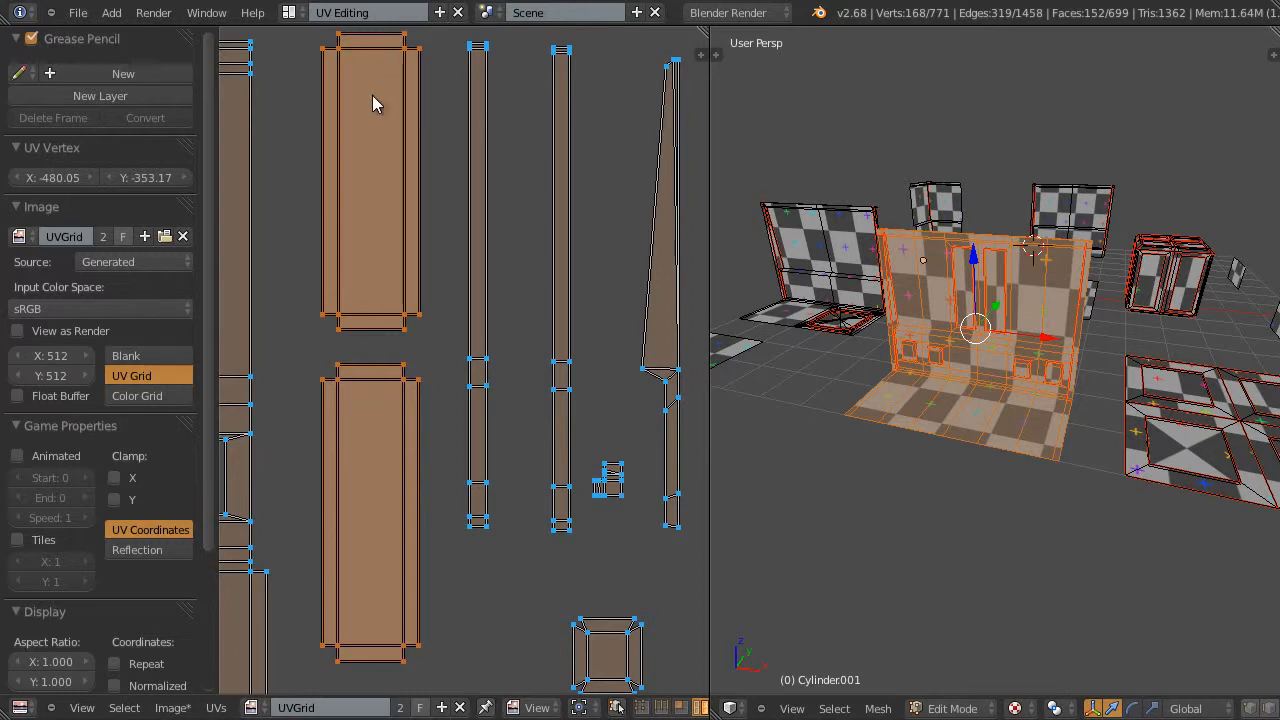
- Select only the upper wide rectangular island and maximise the UV editor around it
right_click(436, 137)
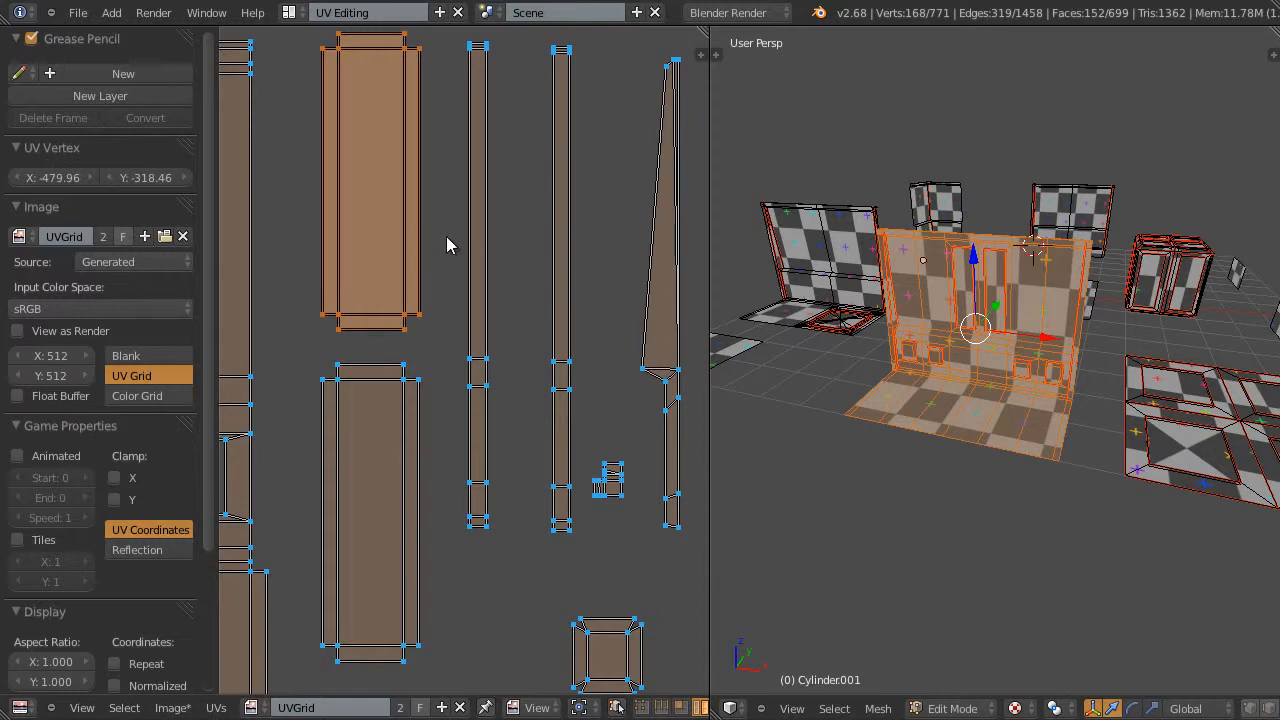
key(ctrl+Up)
scroll(700, 355, down, 4)
scroll(710, 370, up, 2)
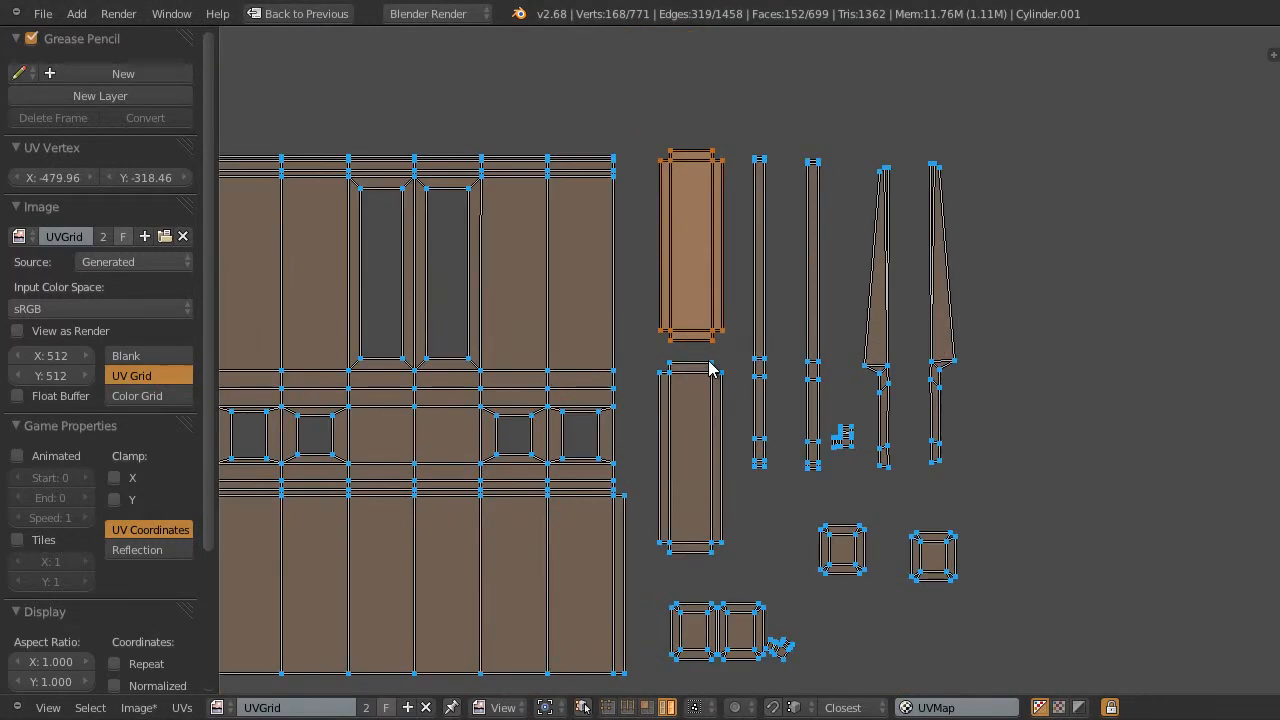
scroll(710, 370, up, 2)
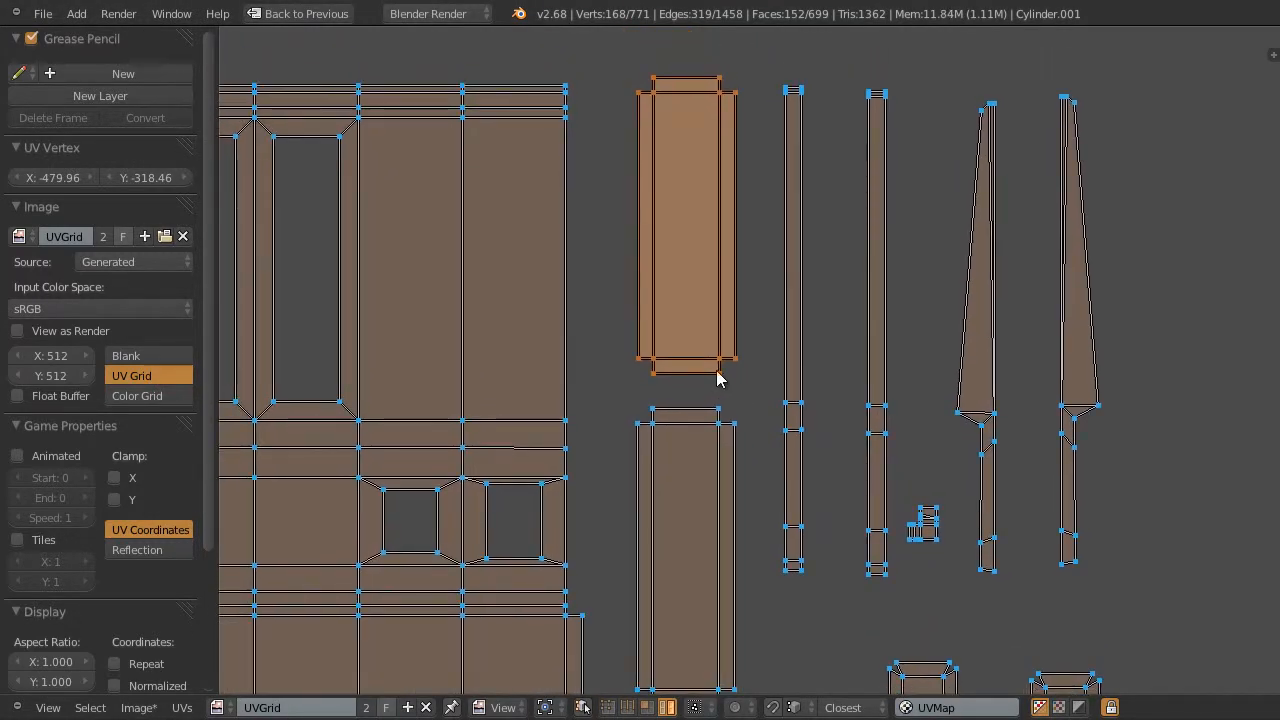
- Try moving a lower corner vertex of the upper rectangular island in vertex selection mode, and return to island selection
key(ctrl+Tab)
click(665, 310)
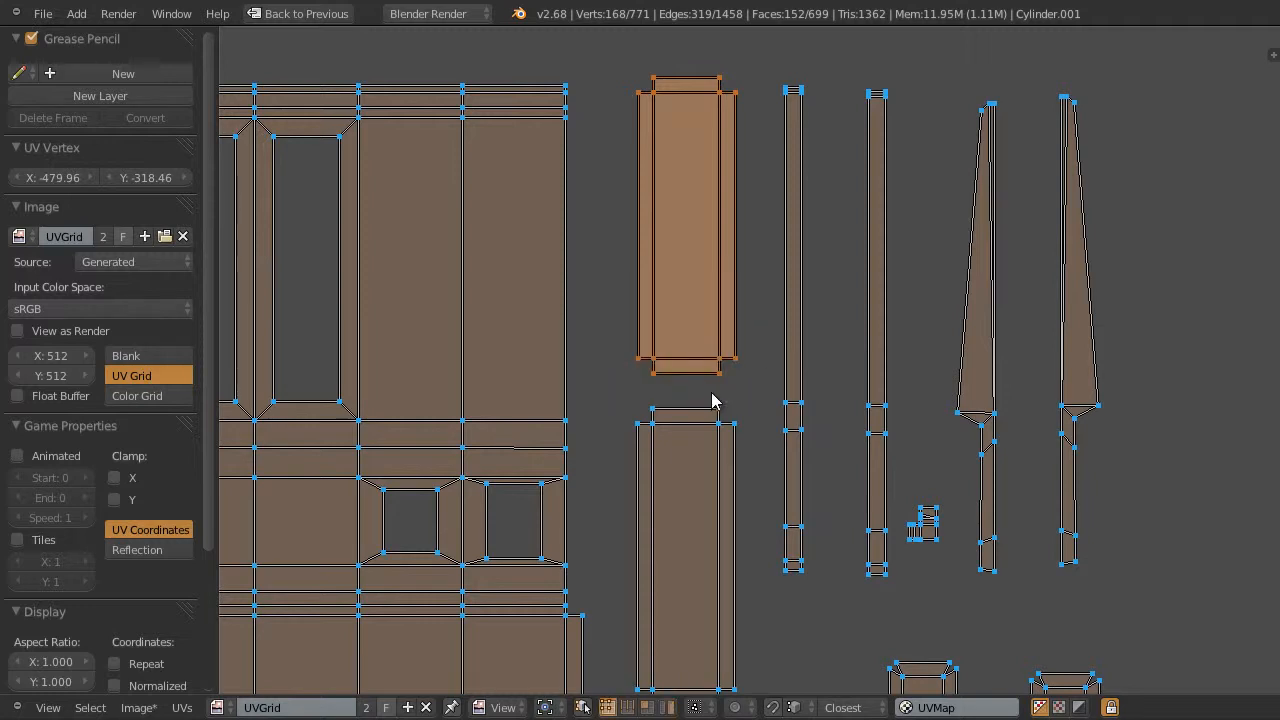
right_click(722, 386)
key(g)
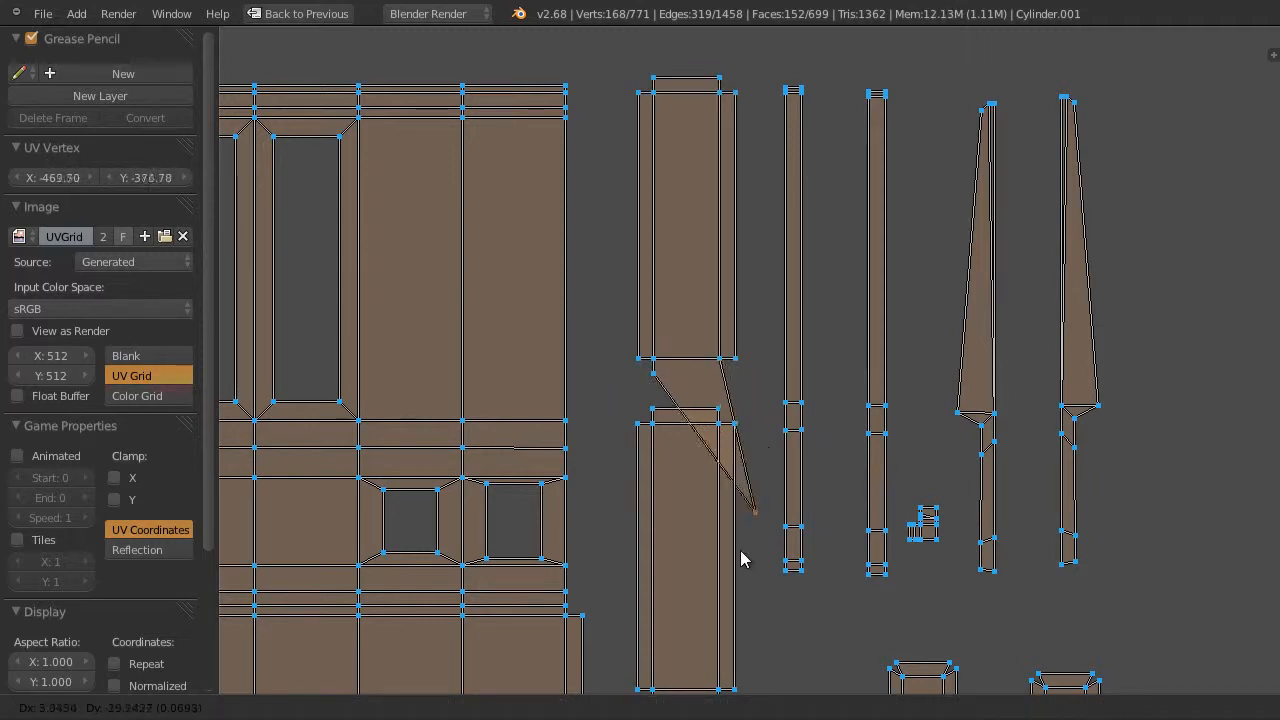
right_click(731, 408)
key(ctrl+Tab)
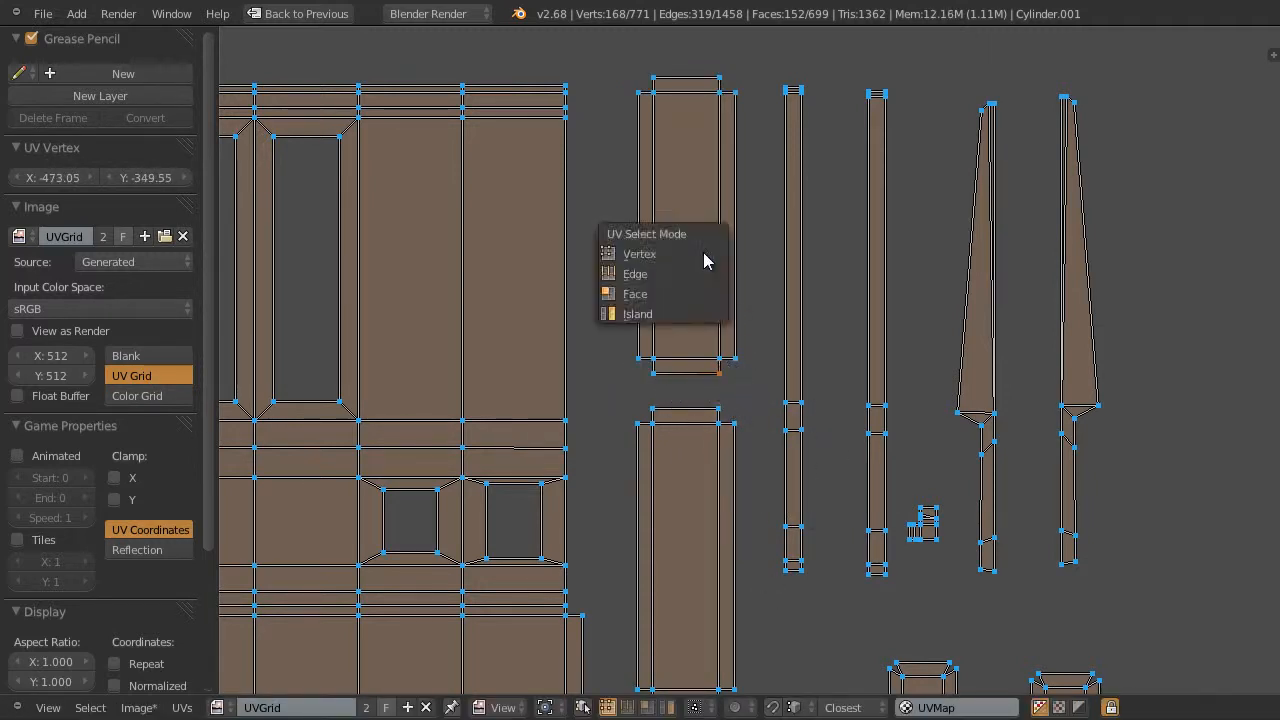
click(678, 313)
- Turn on snapping to vertices and stack the upper wide rectangular island exactly onto the lower one
scroll(747, 300, down, 3)
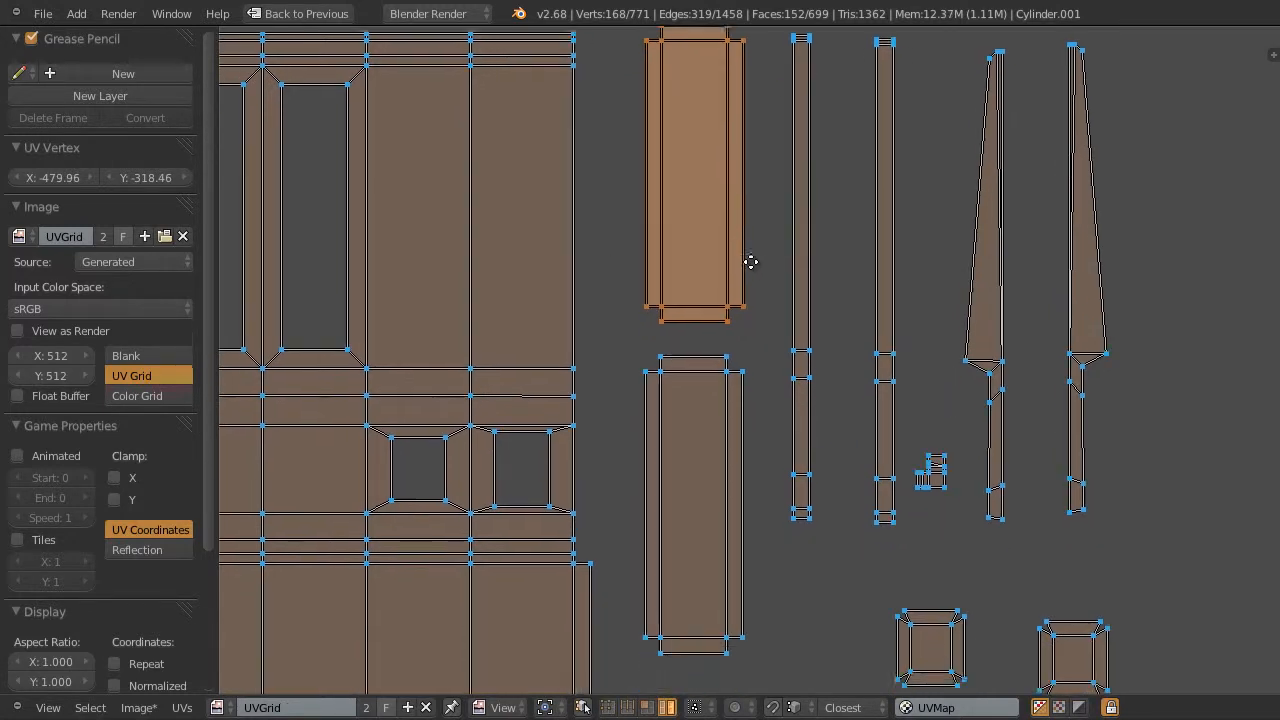
middle_drag(775, 257, 769, 267)
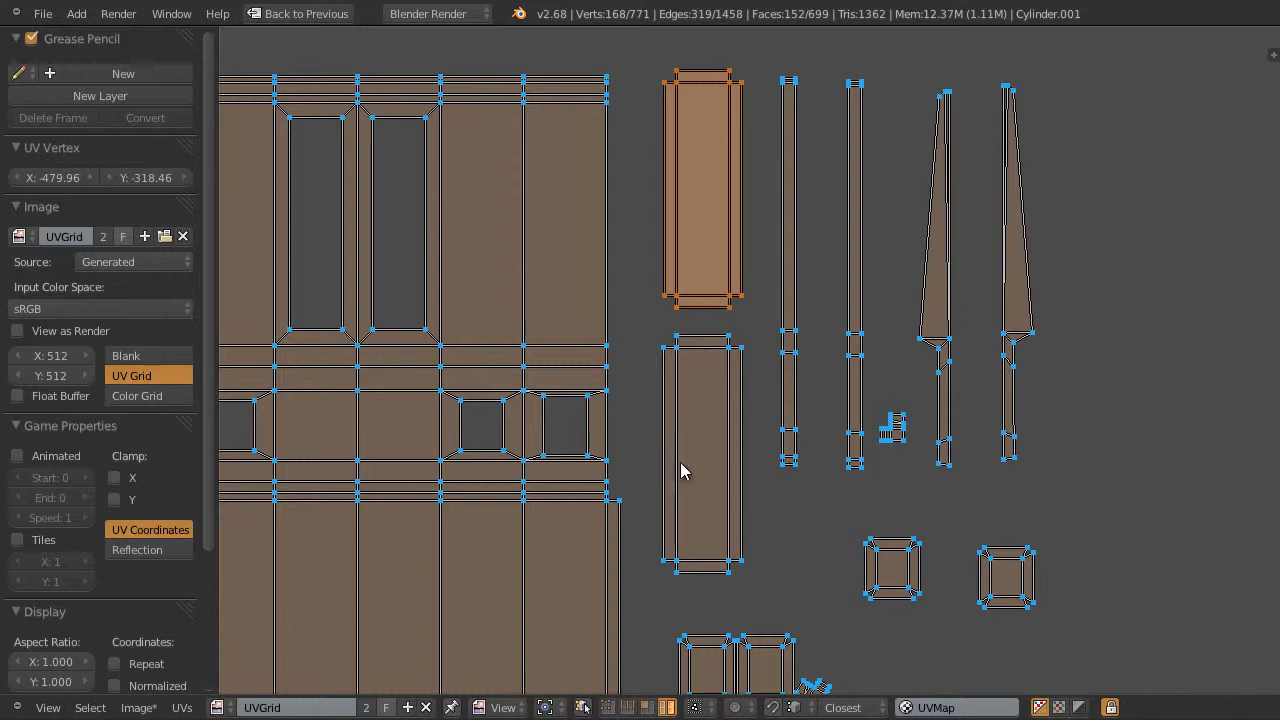
click(773, 708)
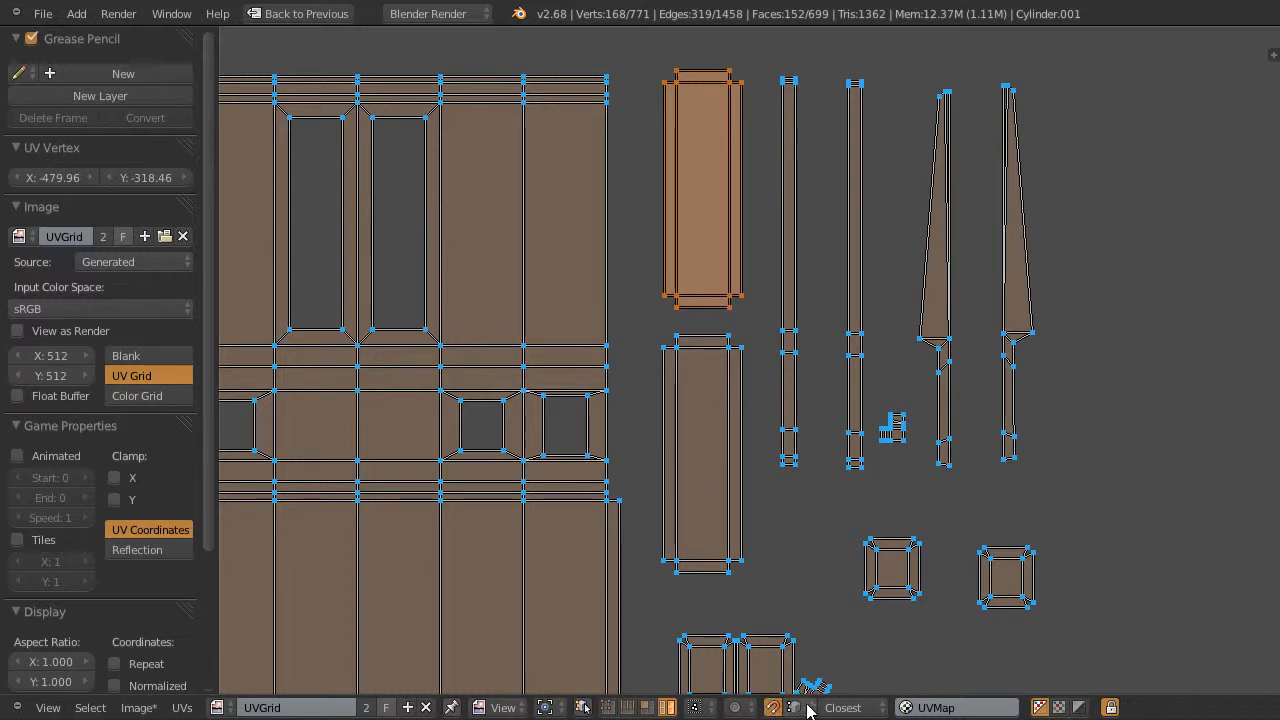
click(796, 707)
click(822, 666)
key(g)
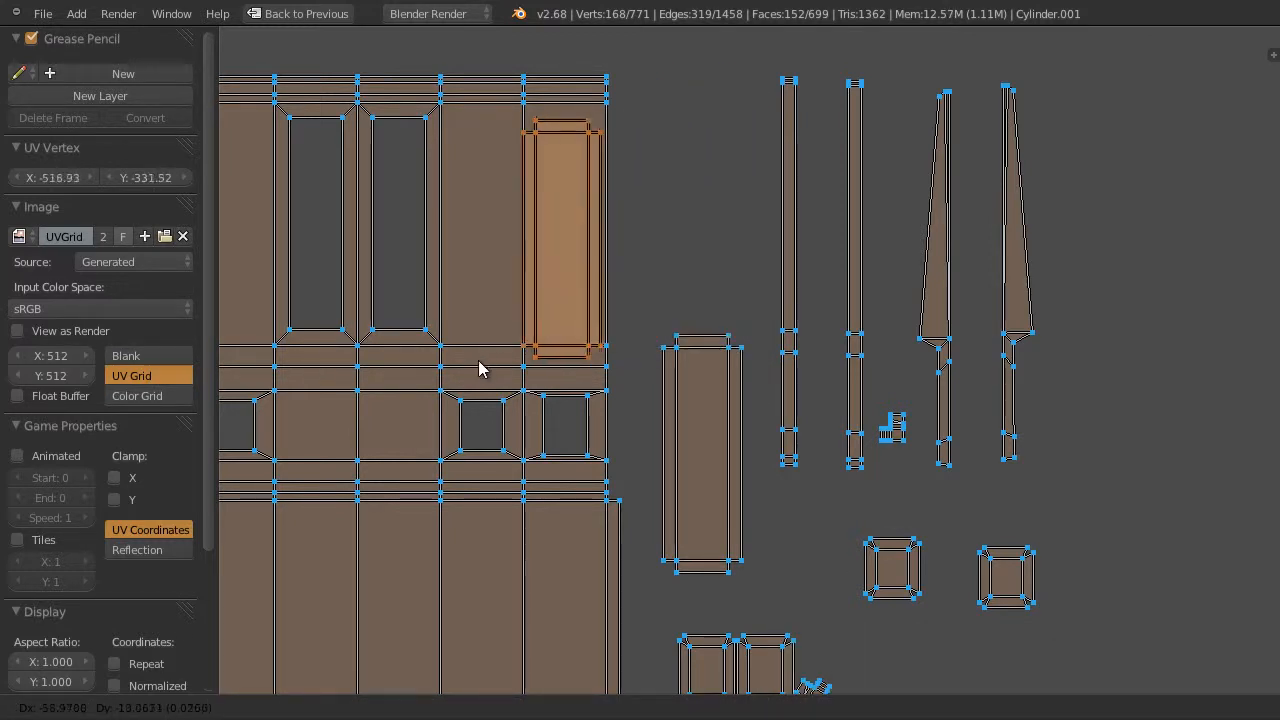
click(680, 574)
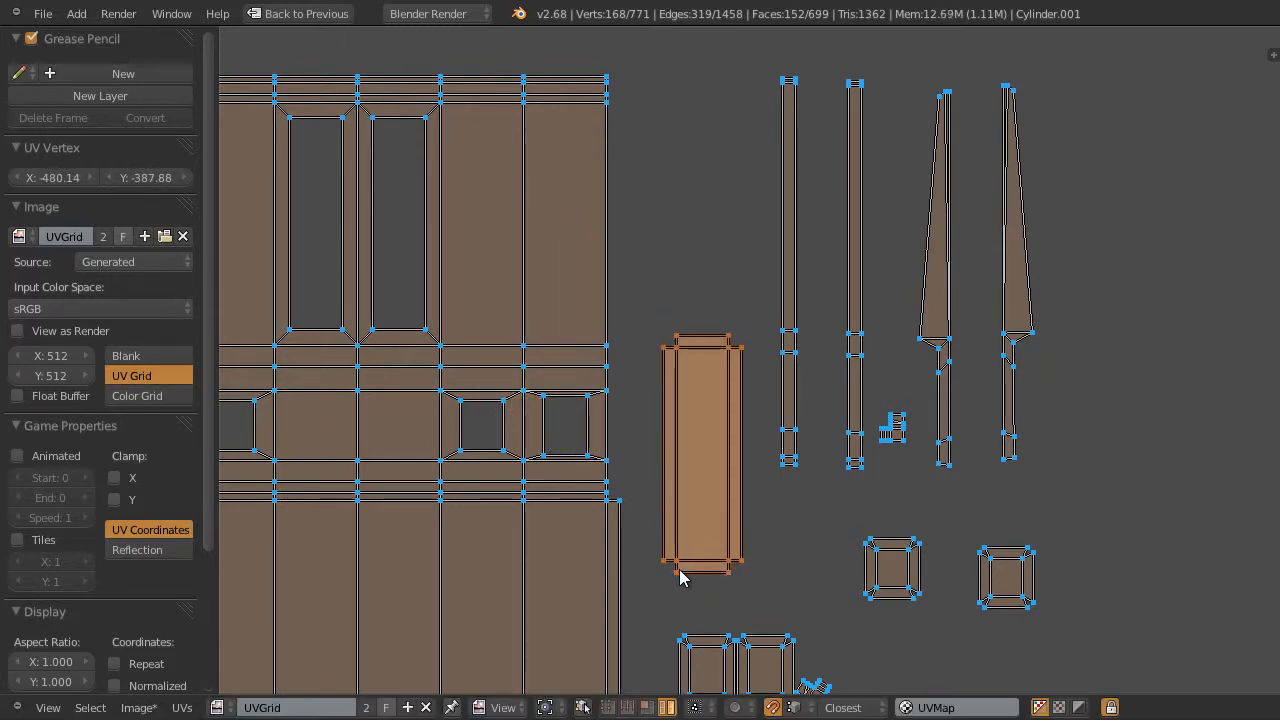
- Examine the remaining strip, tapered and square islands beside the windowed wall for matching shapes to stack
scroll(748, 565, down, 3)
scroll(748, 565, up, 2)
scroll(748, 565, down, 2)
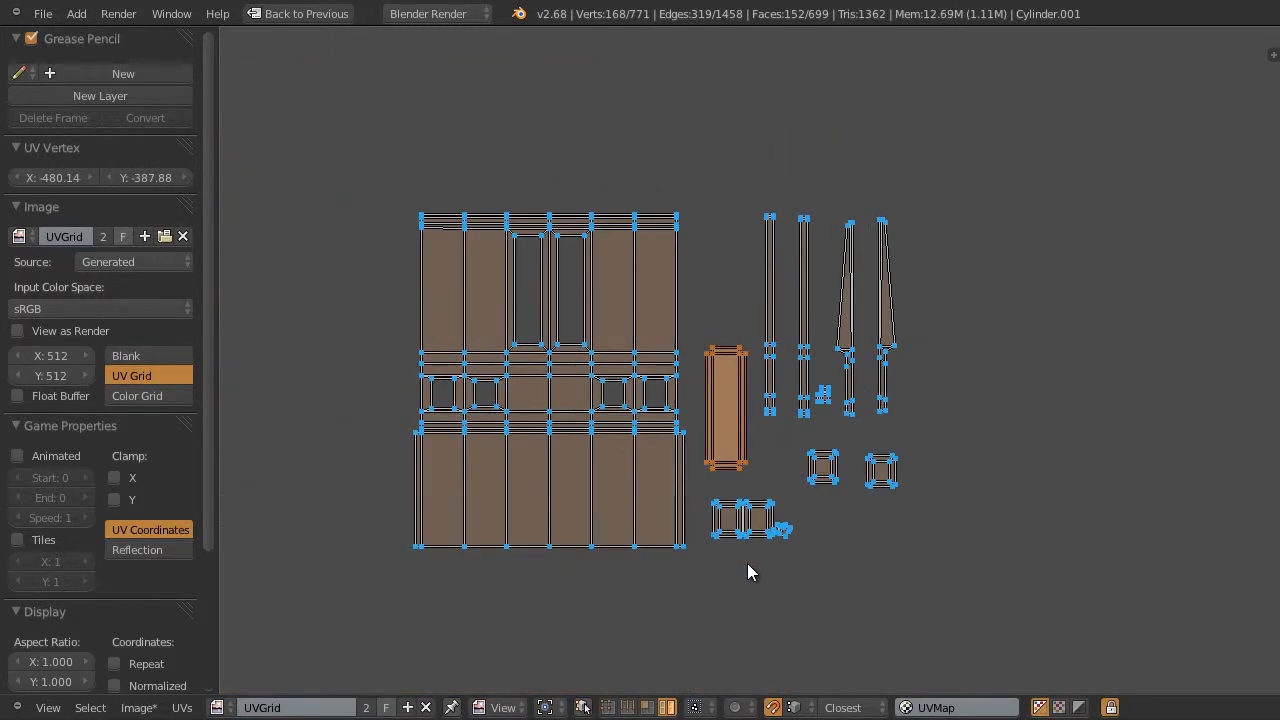
scroll(748, 565, up, 1)
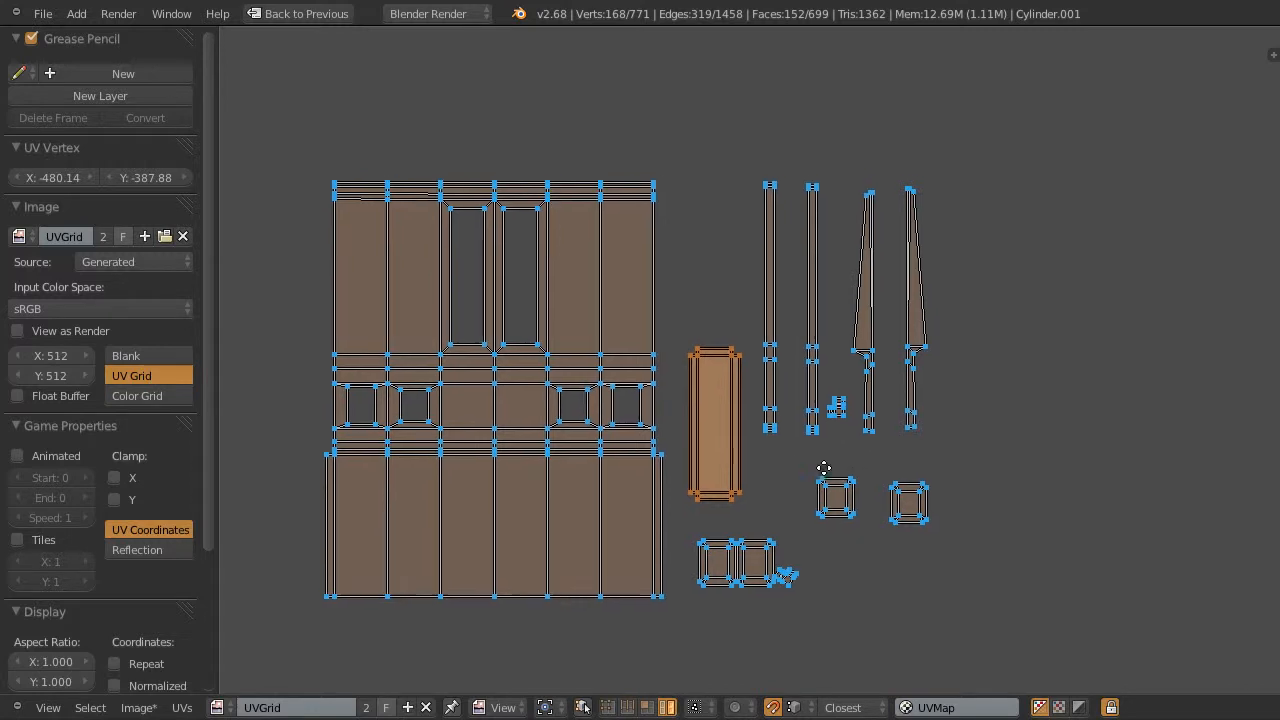
middle_drag(823, 471, 716, 434)
scroll(609, 371, up, 3)
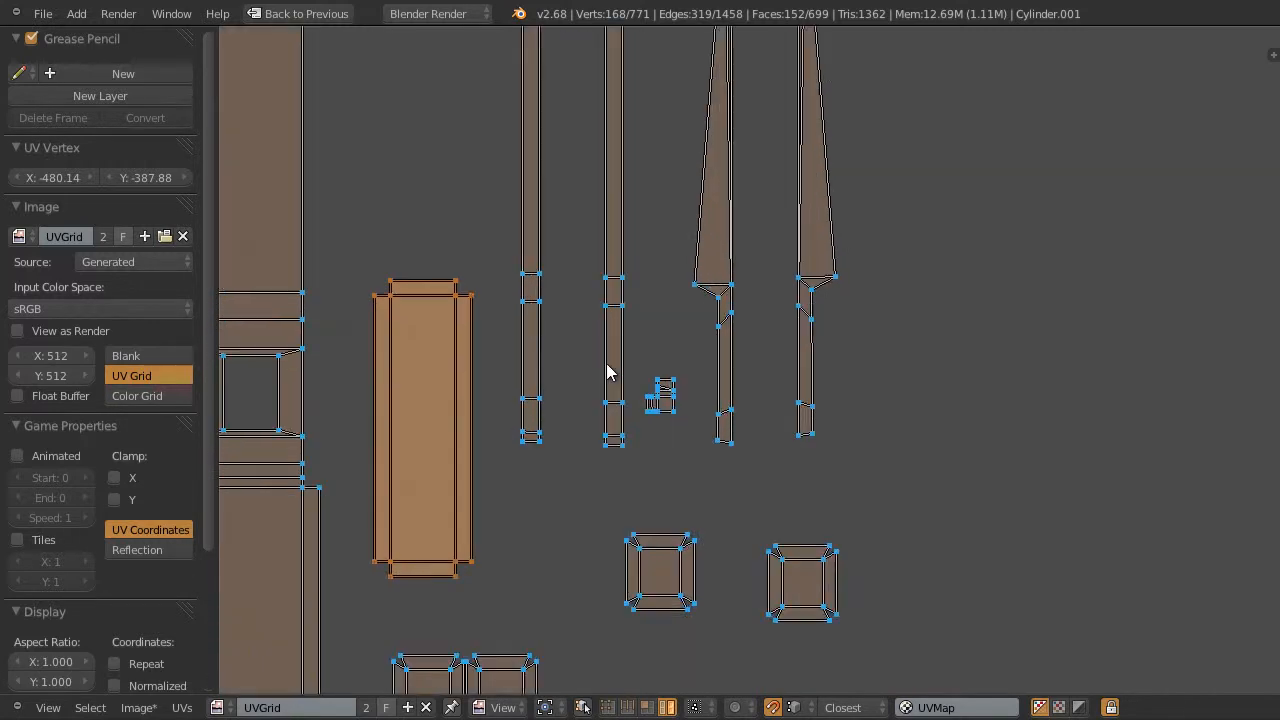
middle_drag(785, 239, 865, 292)
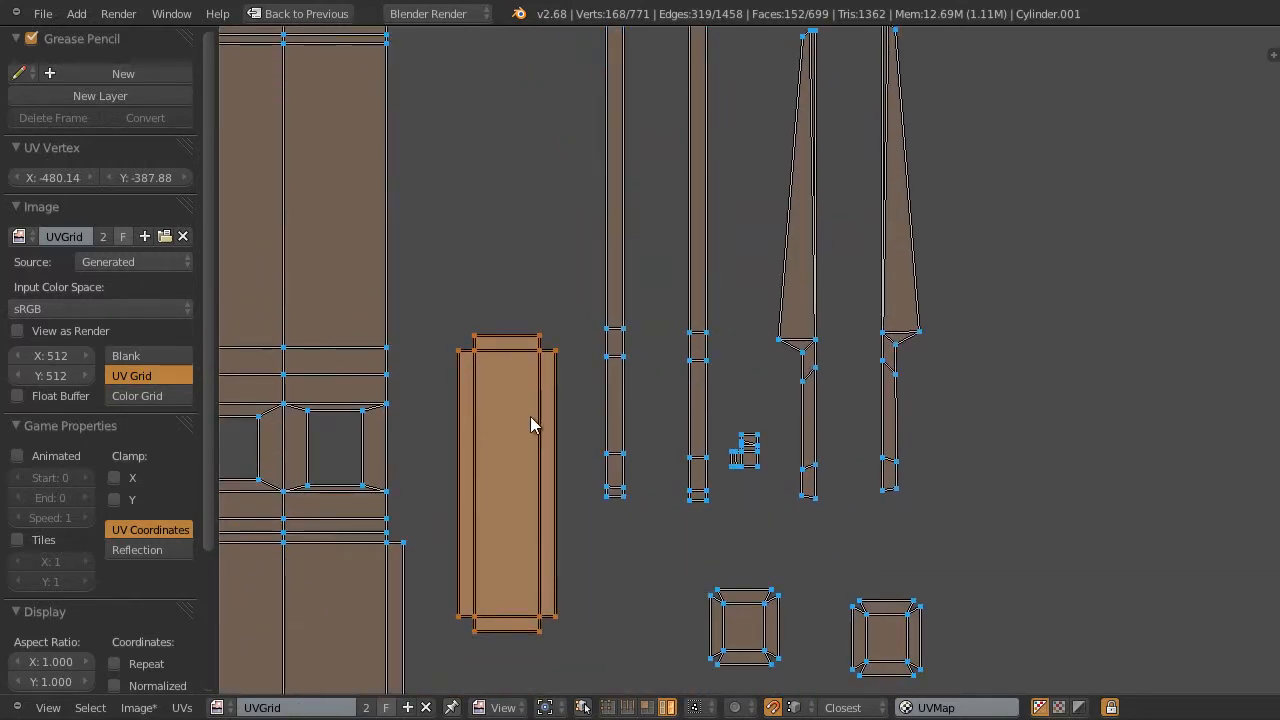
scroll(528, 417, down, 2)
scroll(560, 420, up, 3)
scroll(766, 366, up, 2)
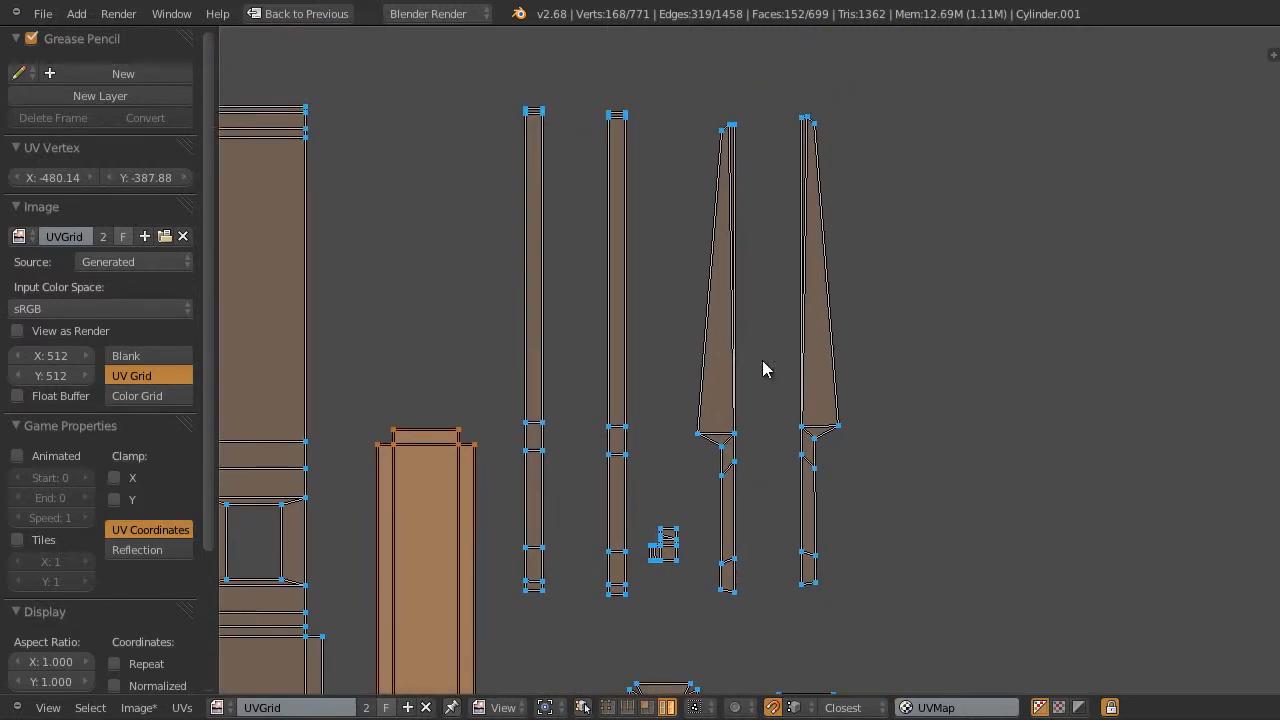
- Select the outermost tapered island, restore the split layout and inspect the windowed wall up close in 3D
right_click(724, 332)
right_click(831, 355)
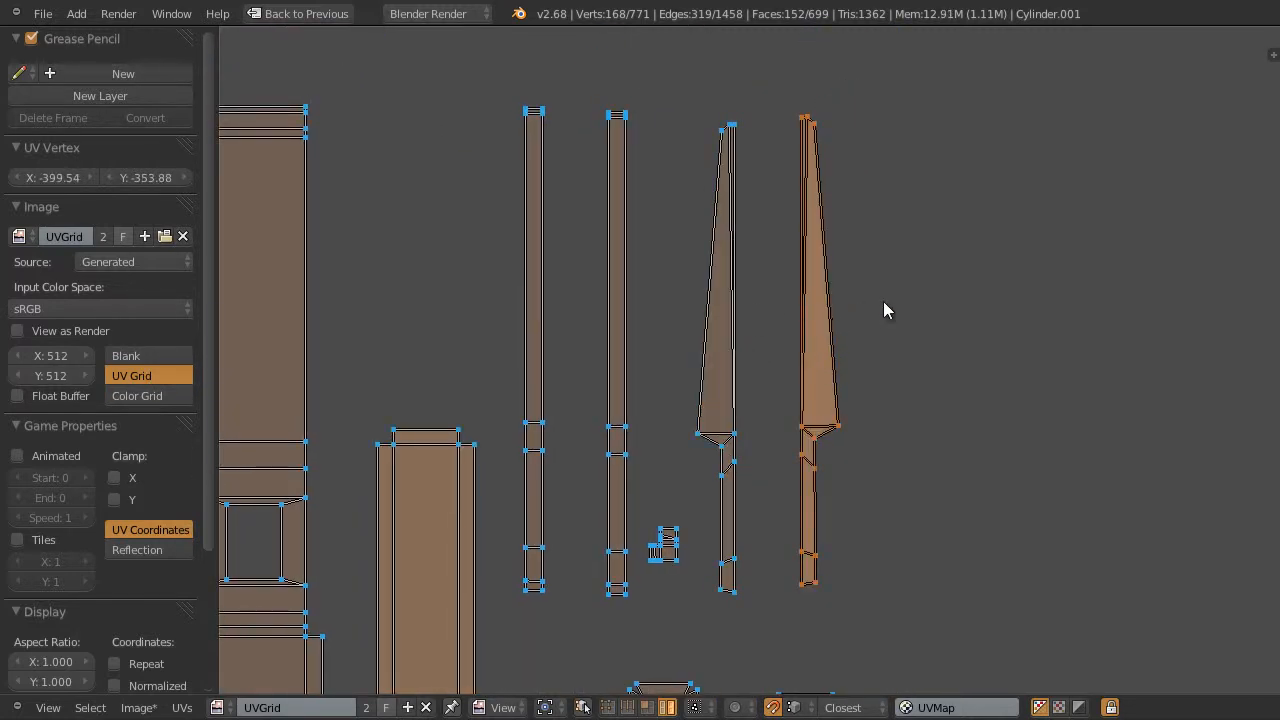
key(ctrl+Up)
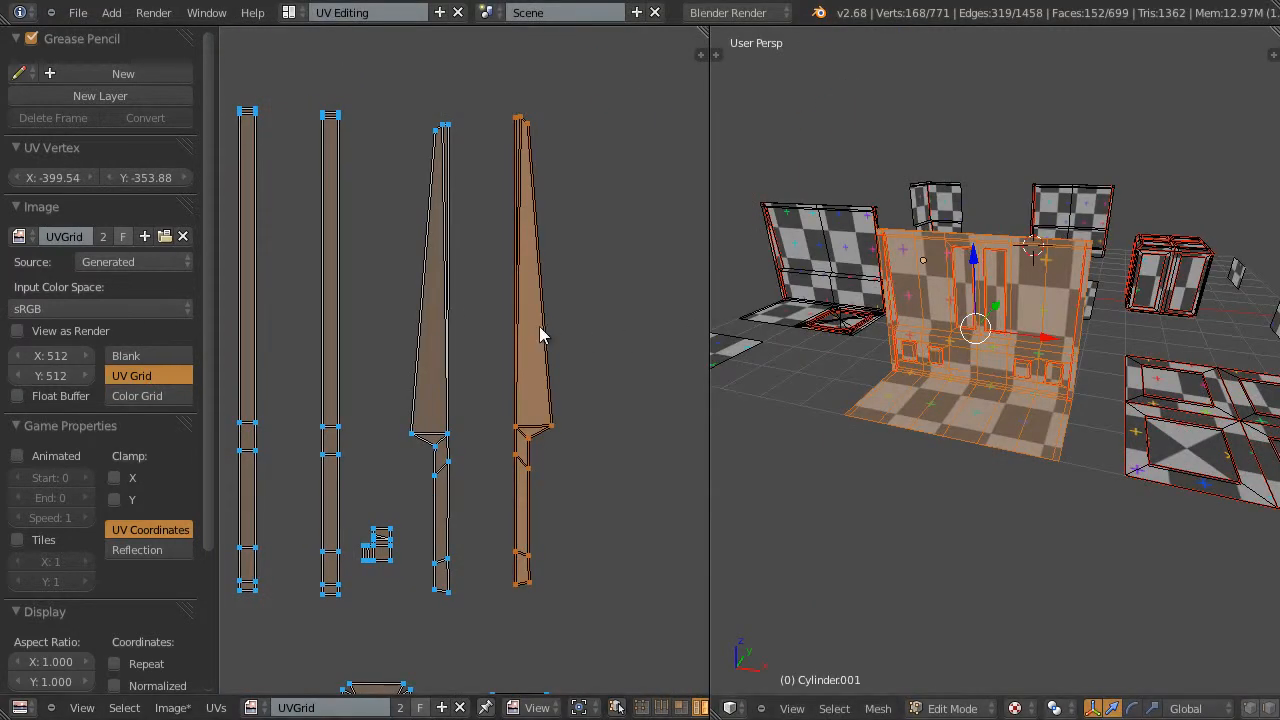
mouse_move(1017, 414)
middle_down()
mouse_move(926, 426)
mouse_move(974, 390)
mouse_move(883, 457)
mouse_move(971, 509)
mouse_move(1019, 423)
middle_up()
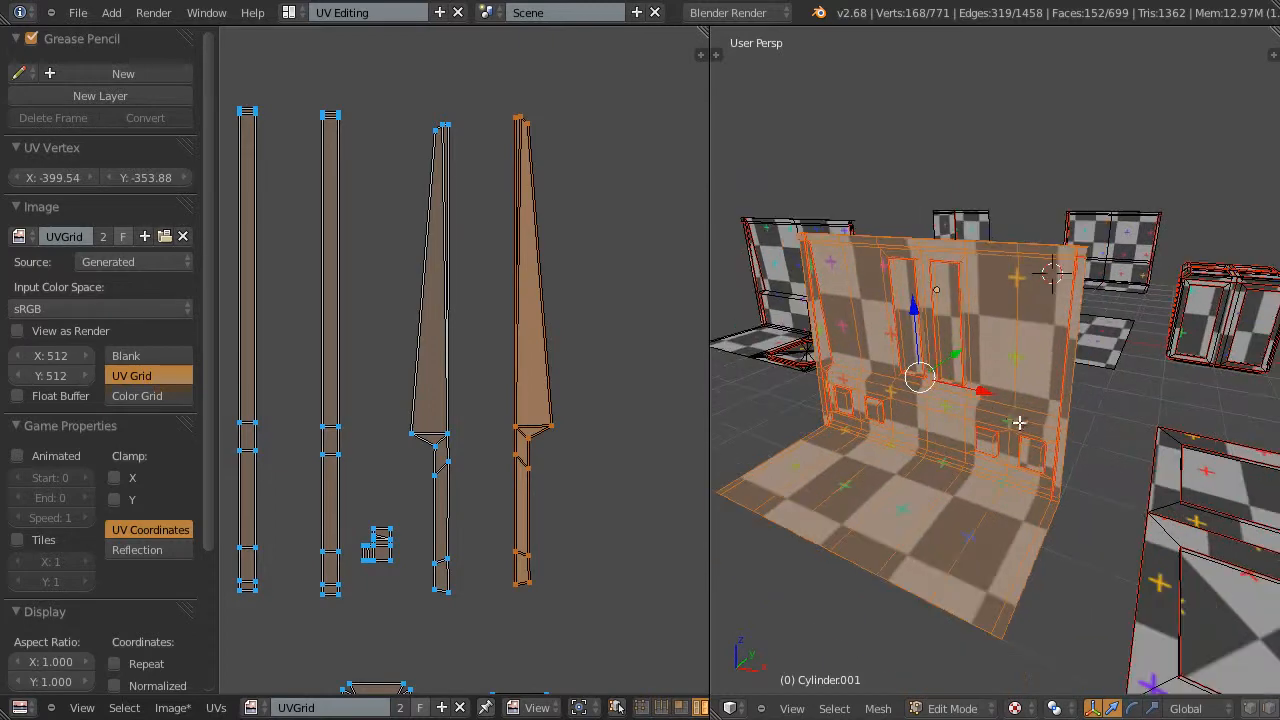
scroll(826, 347, up, 4)
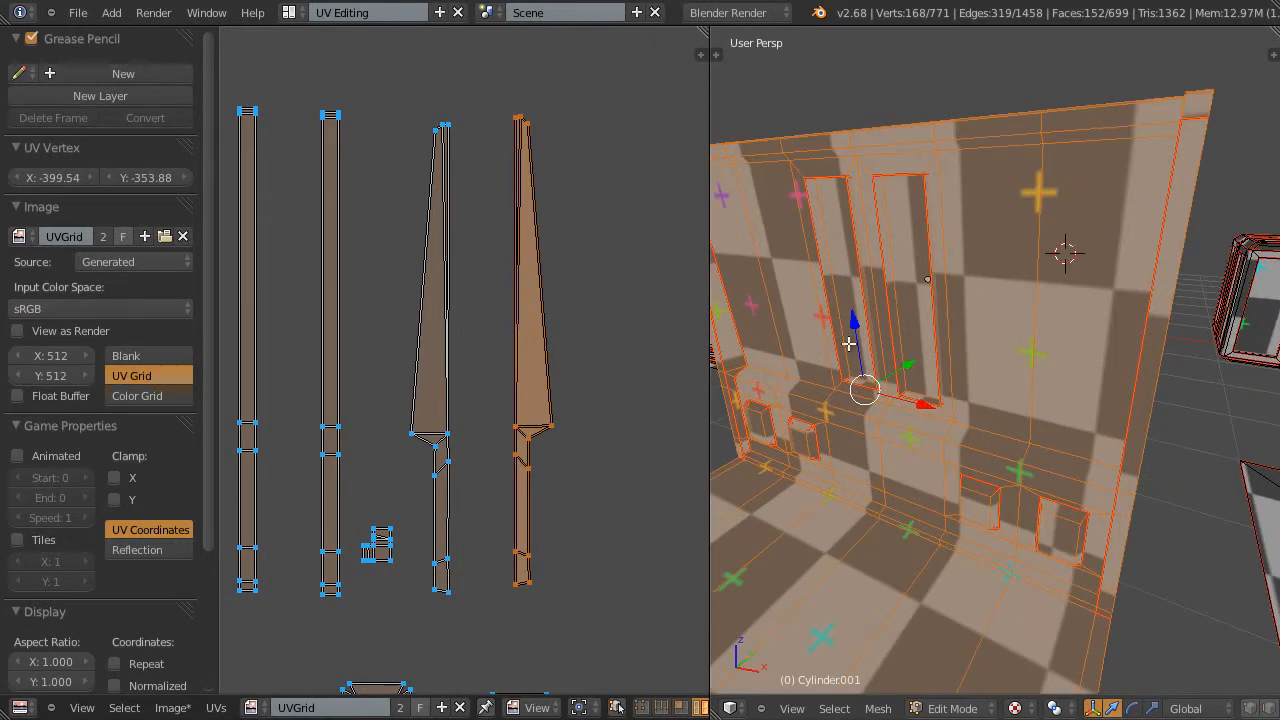
middle_drag(848, 343, 817, 303)
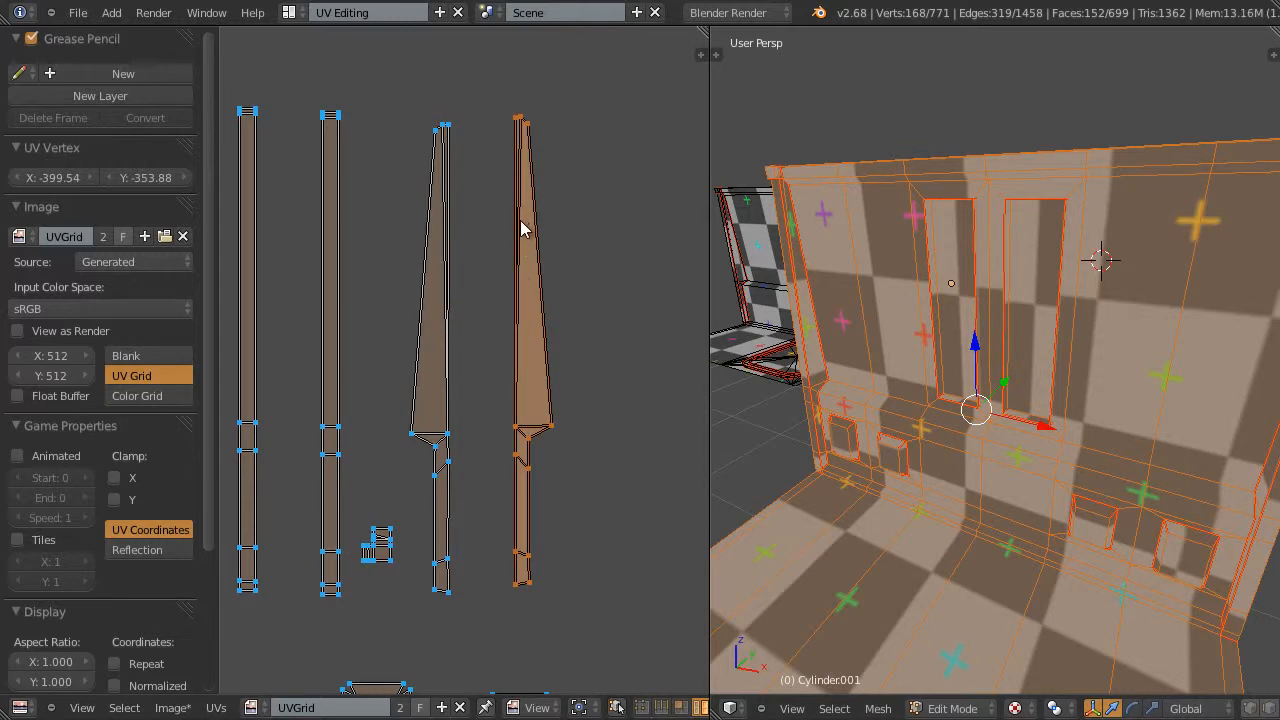
- Mirror the selected tapered island along the X axis and snap it onto the matching tapered island
click(215, 707)
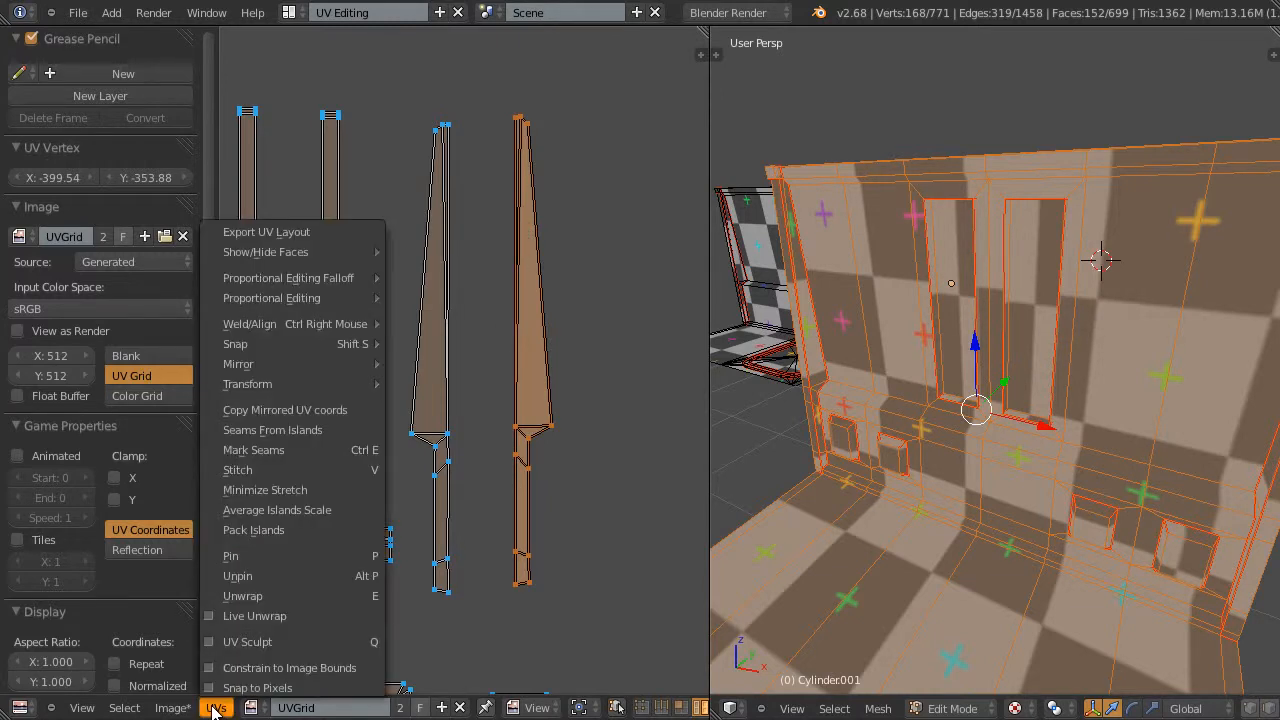
mouse_move(241, 373)
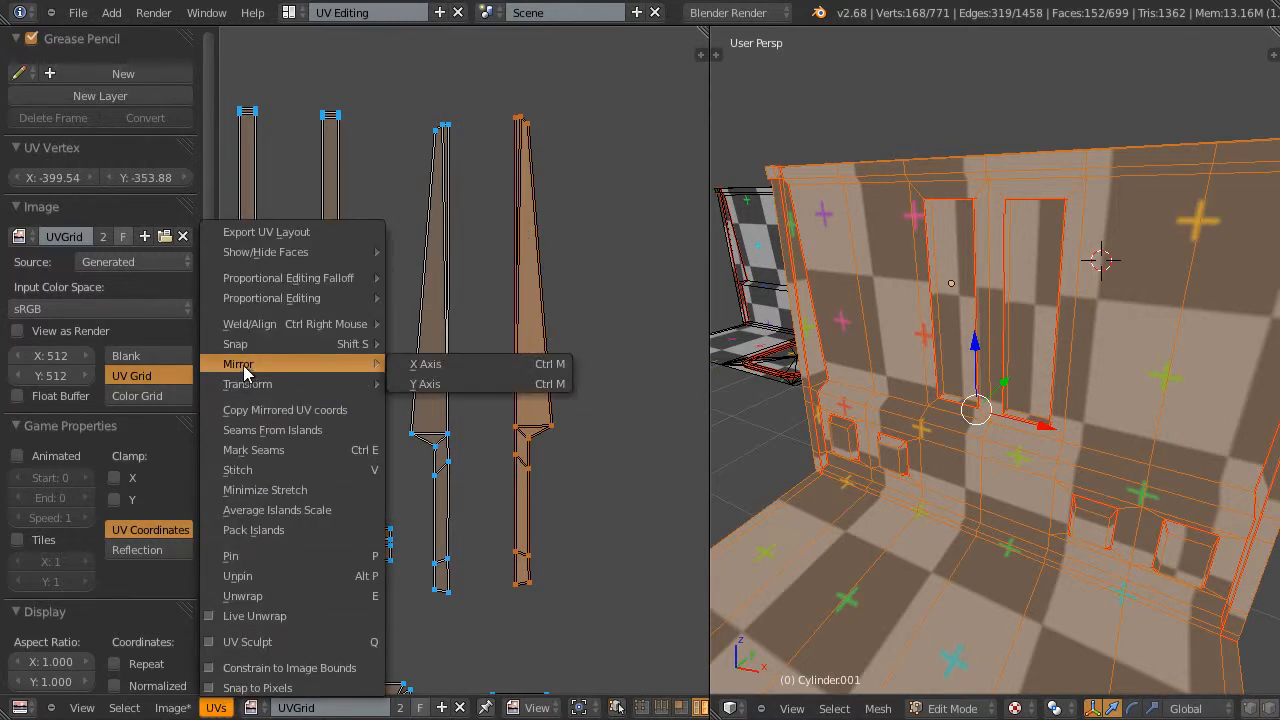
click(452, 365)
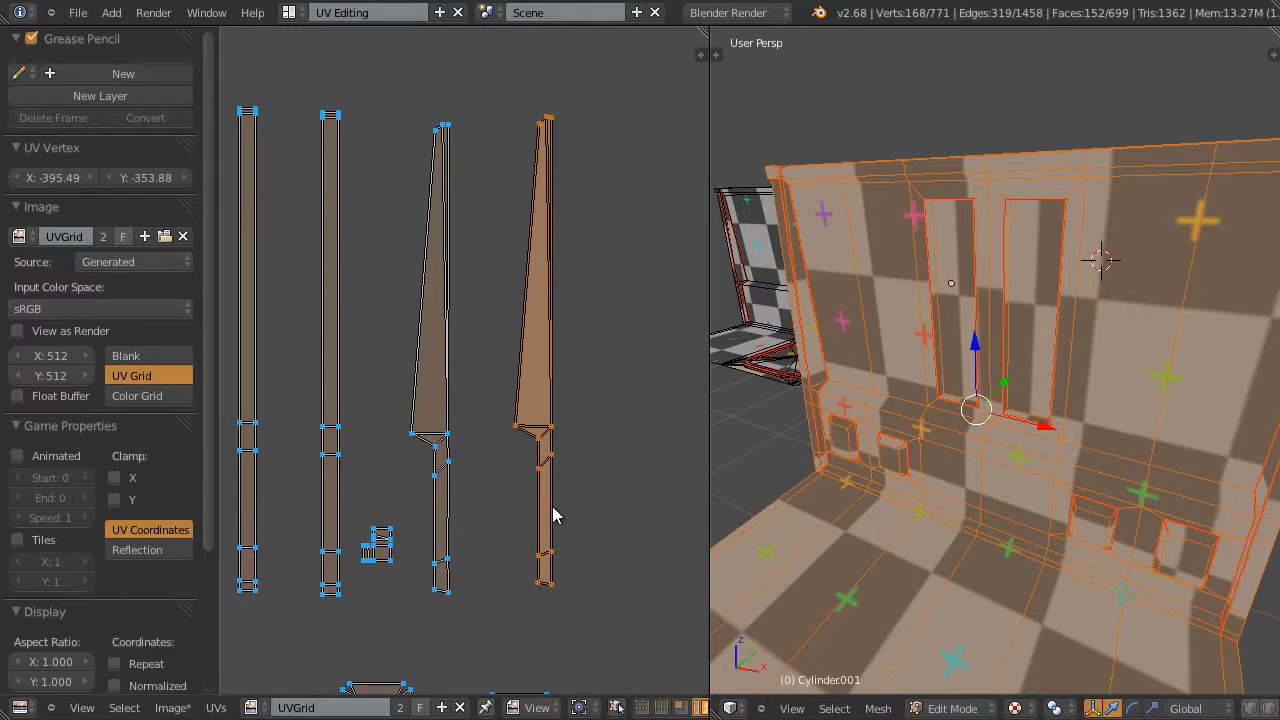
key(g)
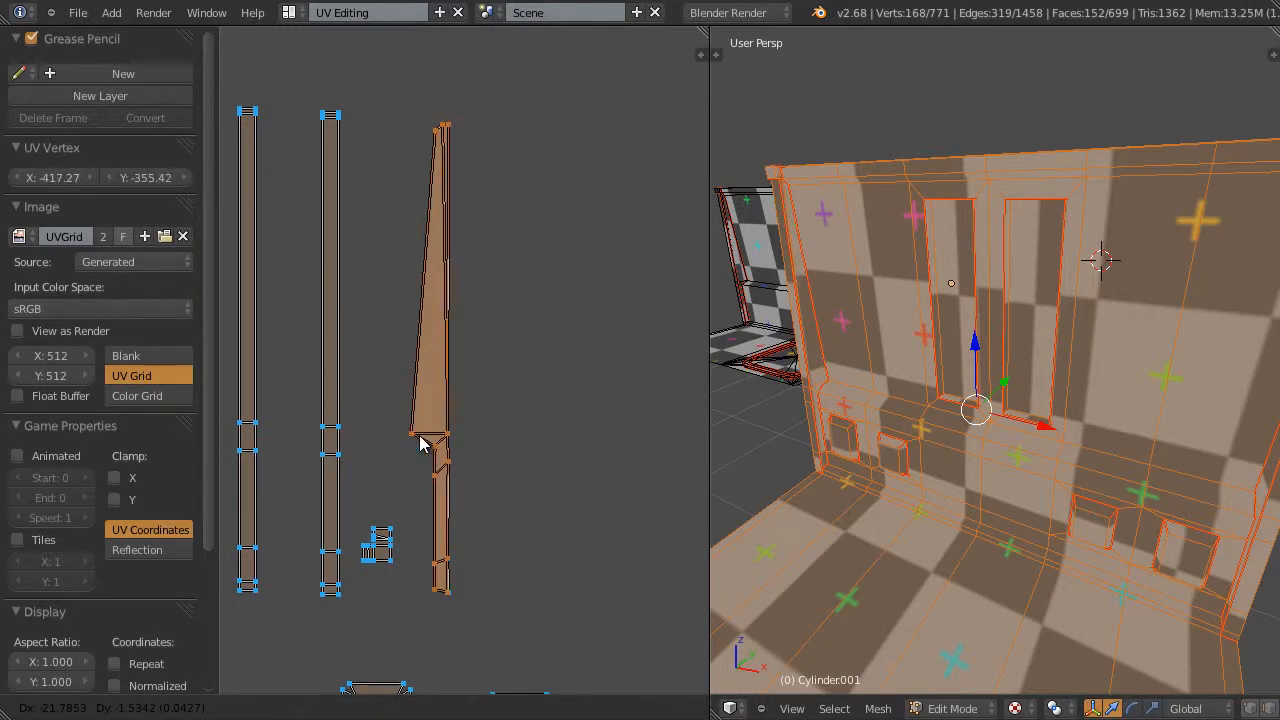
click(420, 443)
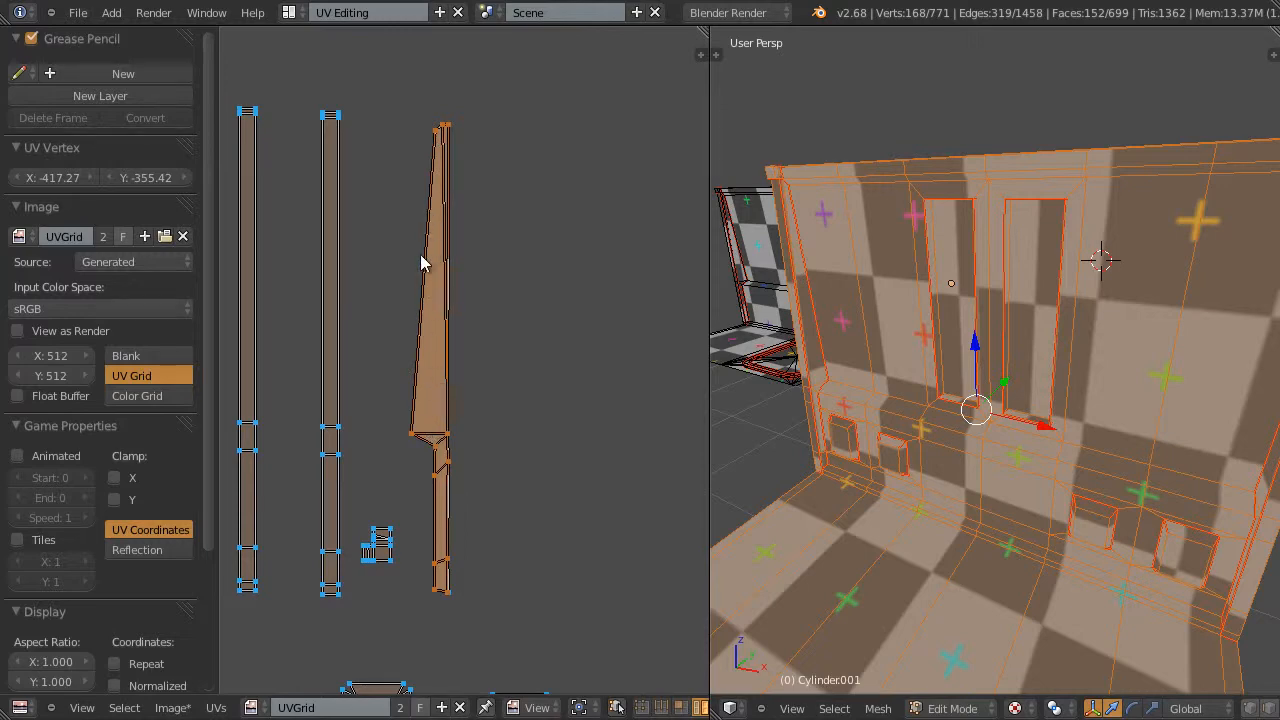
- Snap the outer straight strip island exactly onto the matching strip beside the windowed wall's tapered island
right_click(333, 318)
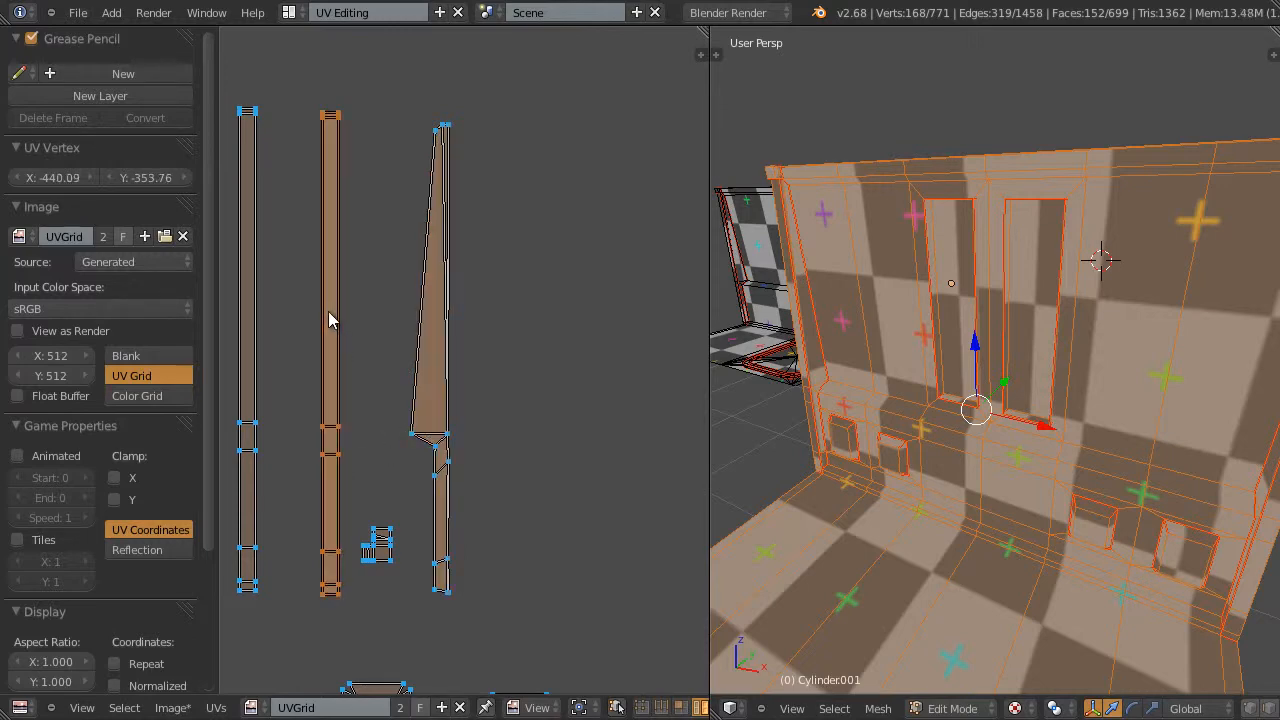
middle_drag(900, 465, 1125, 309)
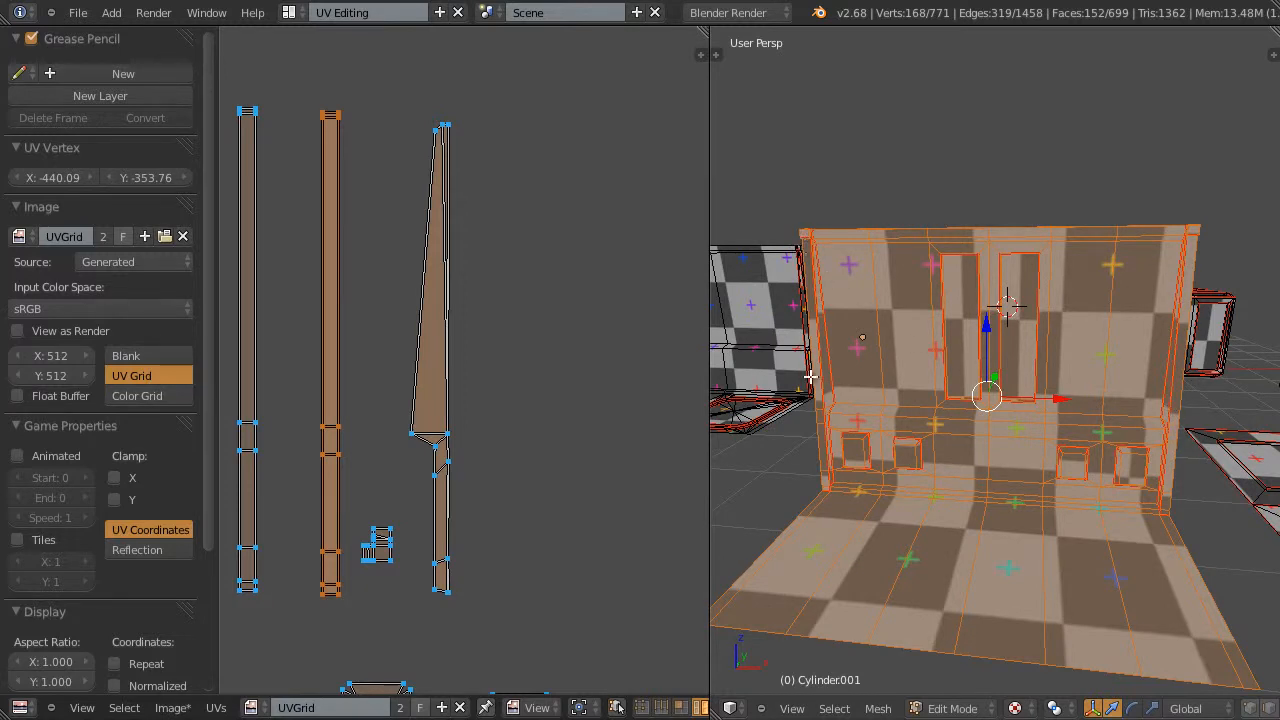
right_click(241, 304)
key(g)
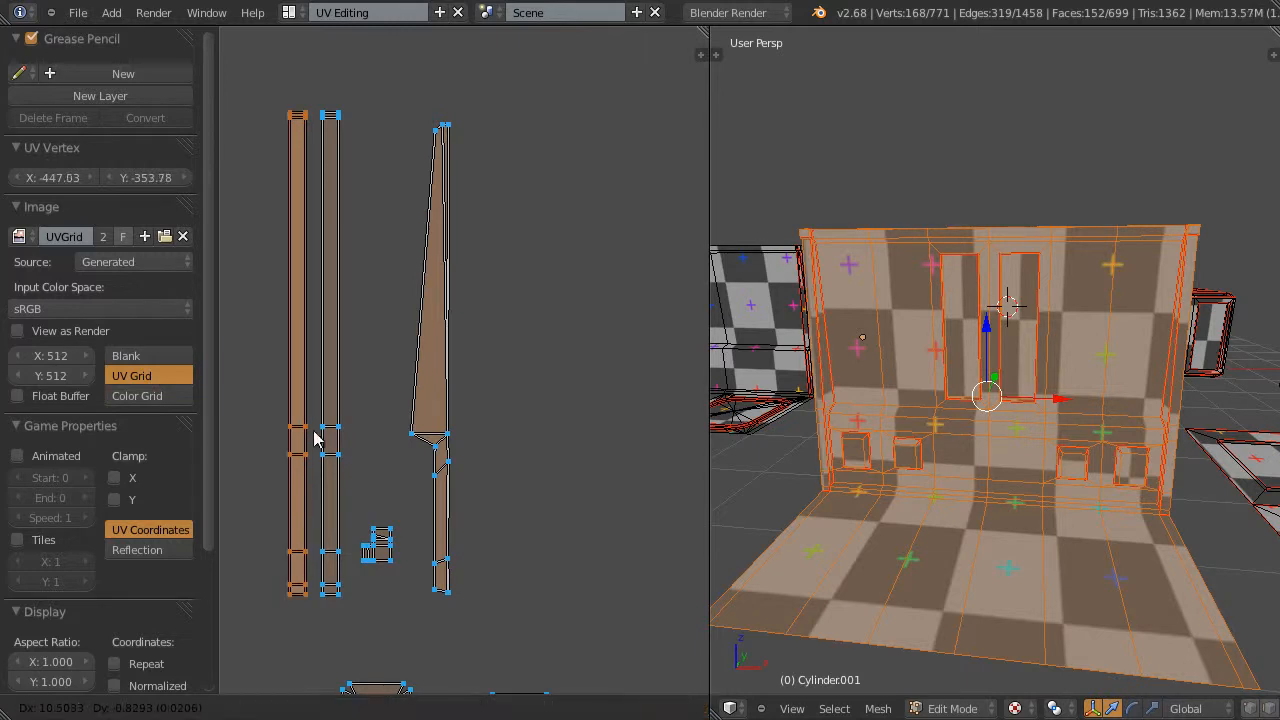
click(336, 433)
- Select the geometry of all the modular pieces so that their UV islands are shown together
scroll(522, 471, down, 3)
scroll(522, 470, up, 4)
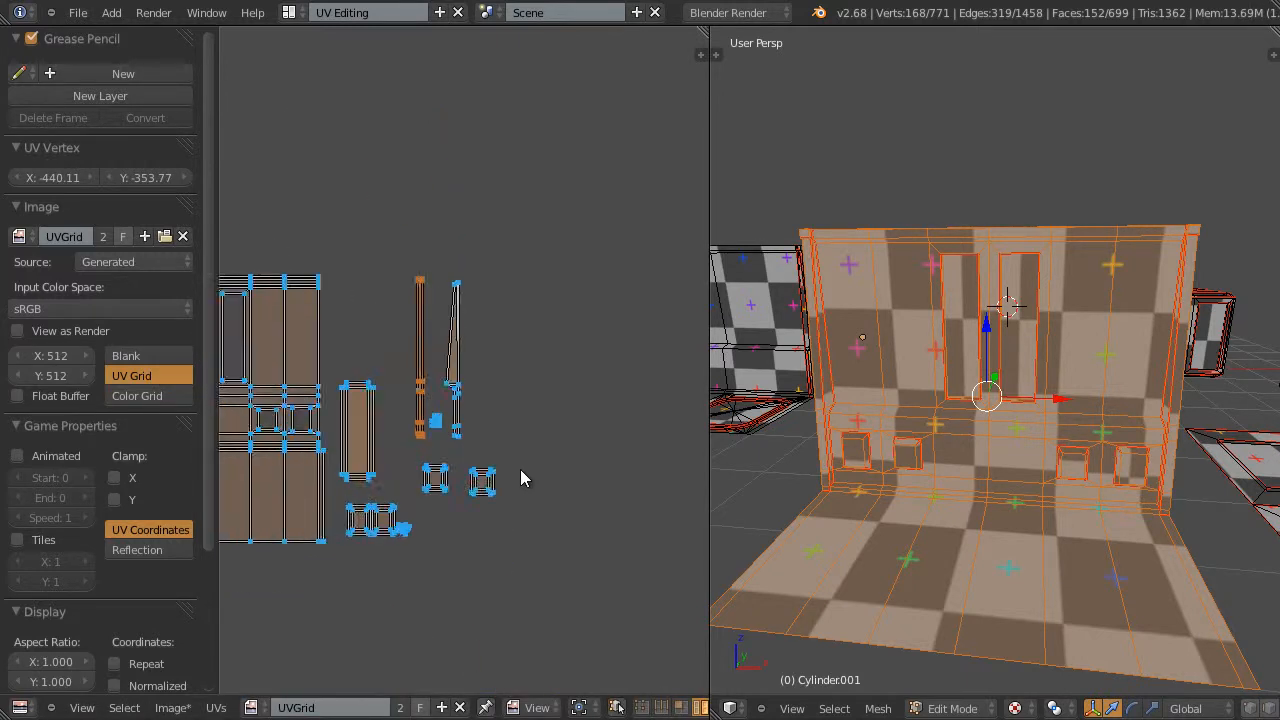
middle_drag(491, 383, 593, 260)
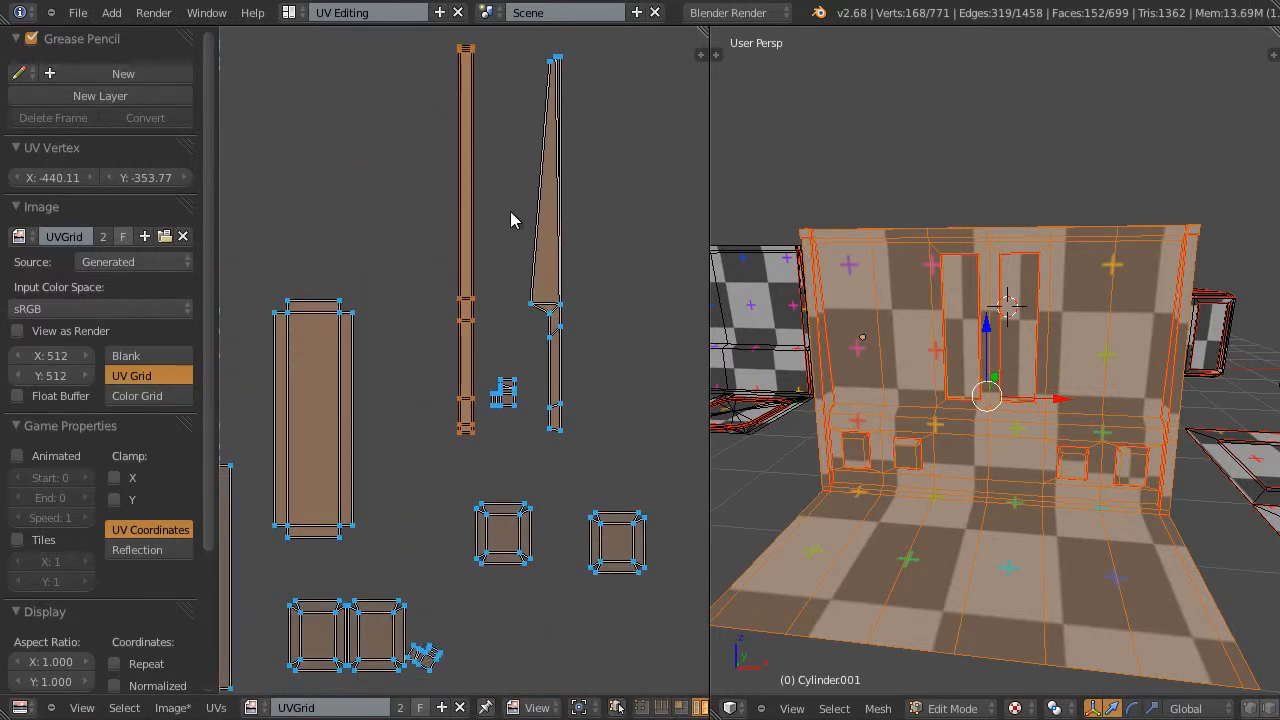
middle_drag(443, 269, 514, 306)
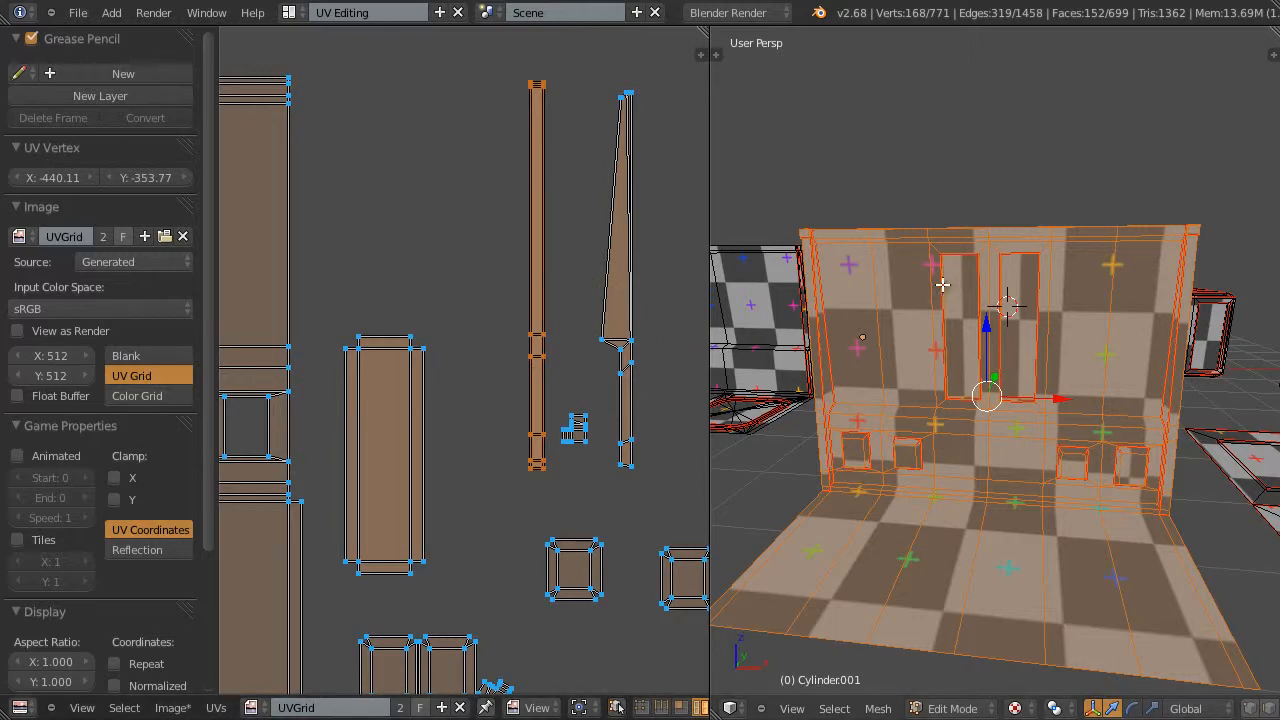
middle_drag(951, 296, 957, 316)
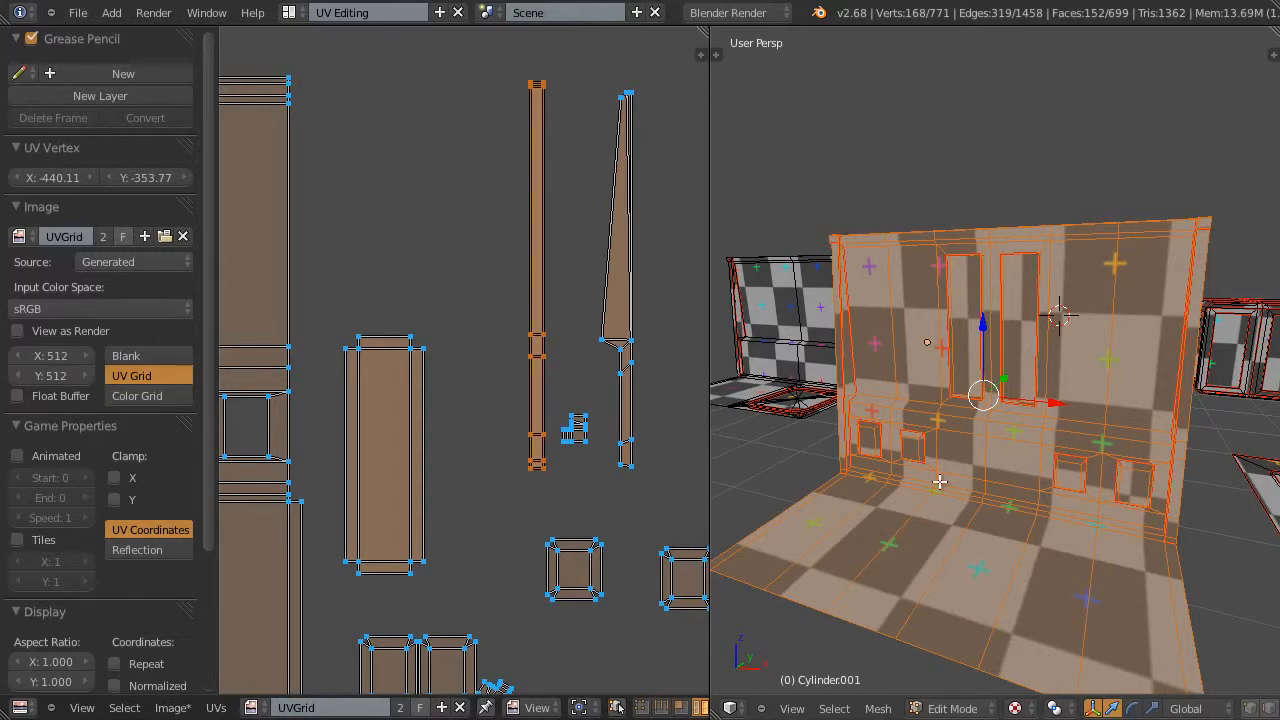
scroll(989, 467, down, 5)
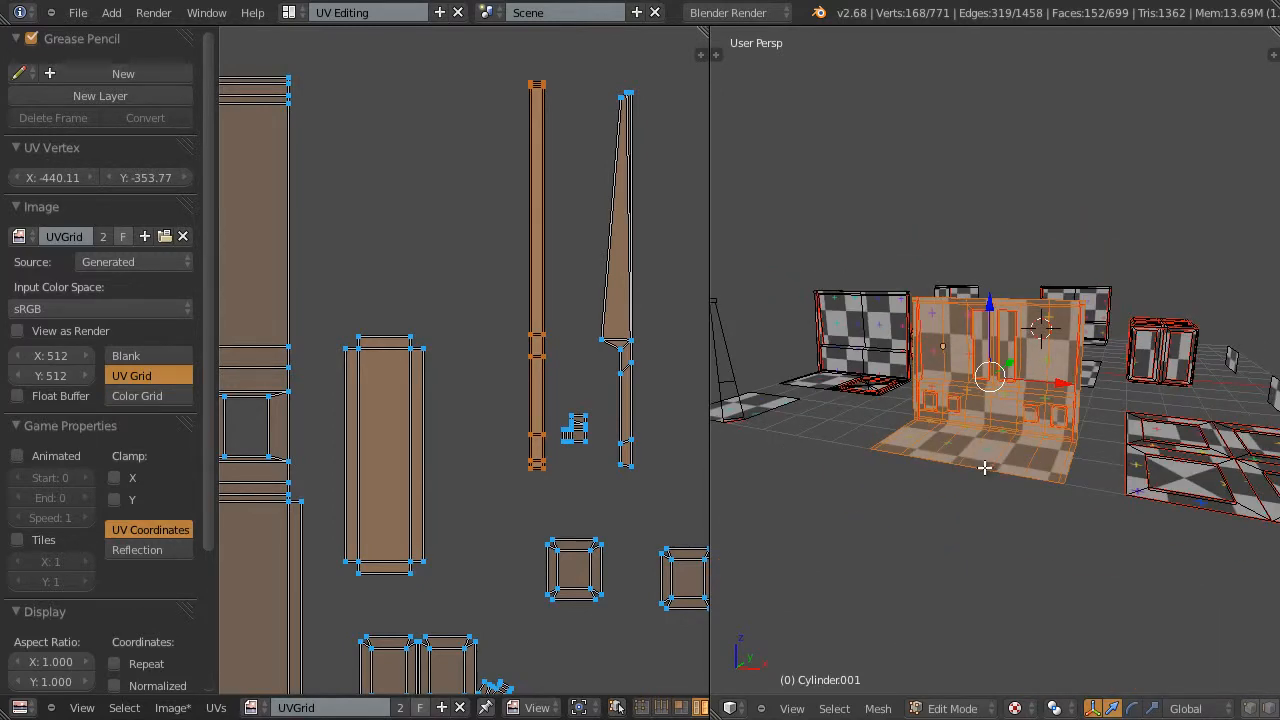
middle_drag(988, 469, 981, 439)
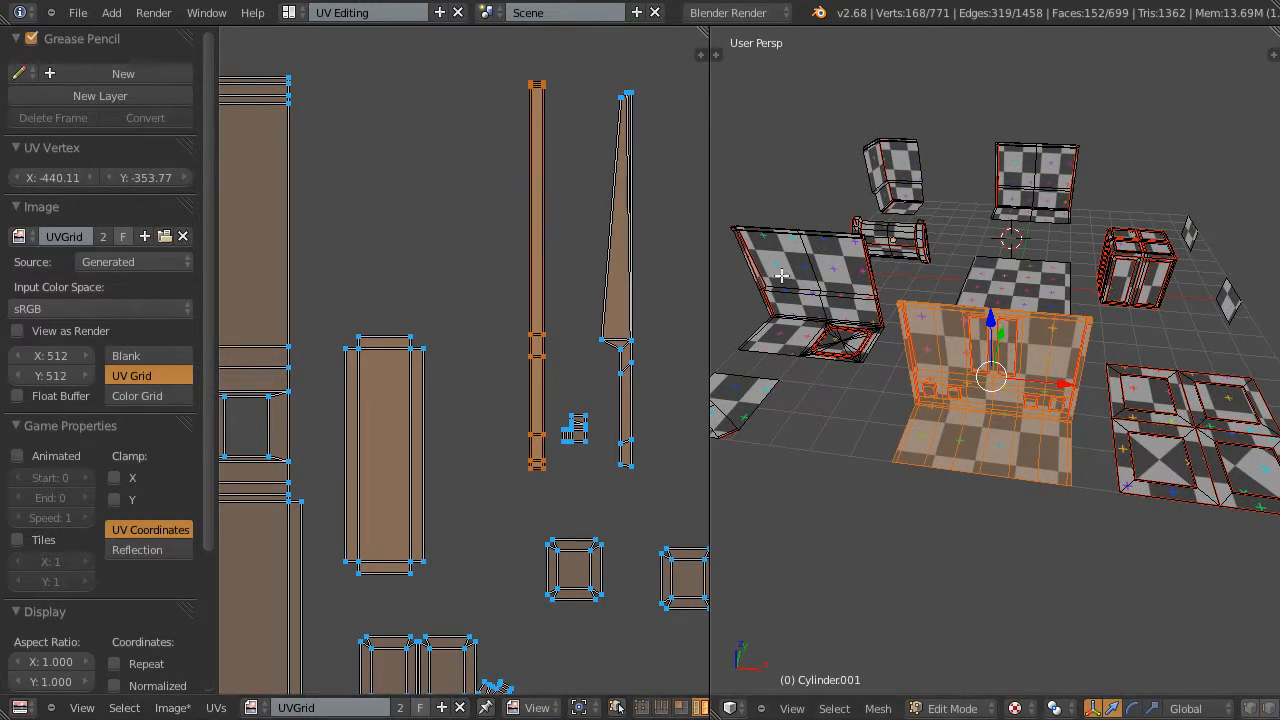
key(ctrl+Tab)
click(826, 337)
key(a)
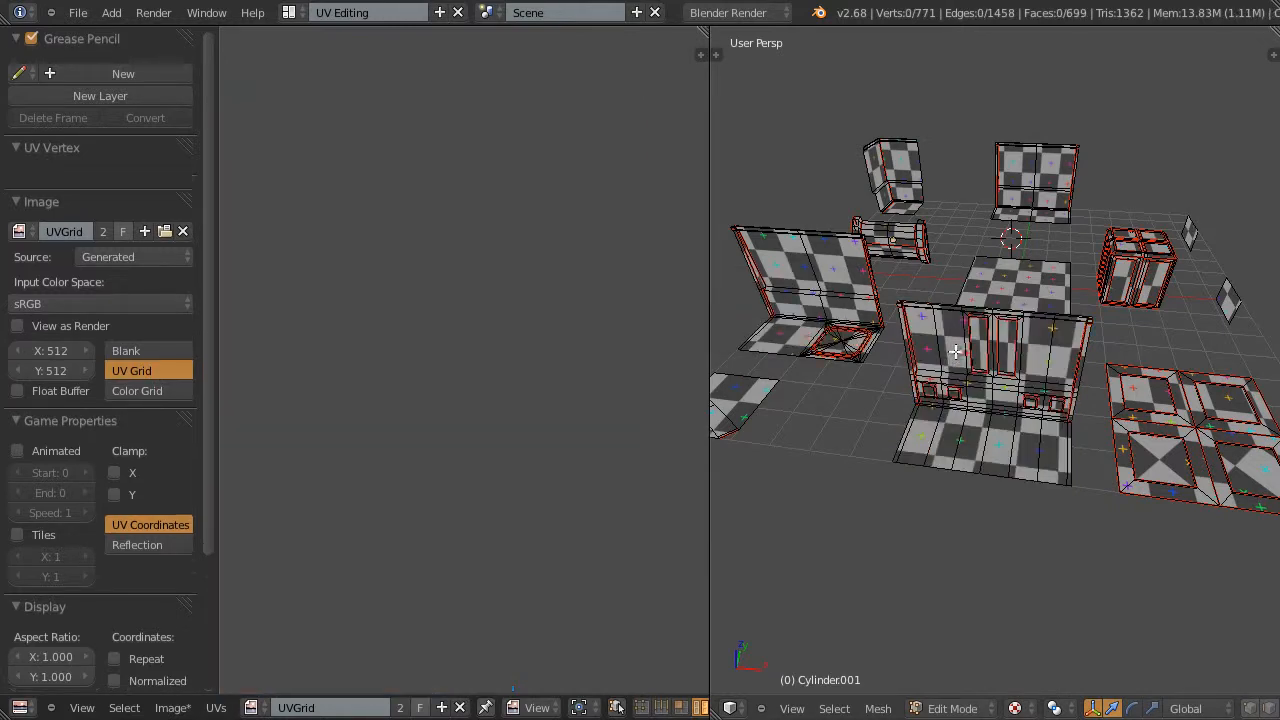
key(a)
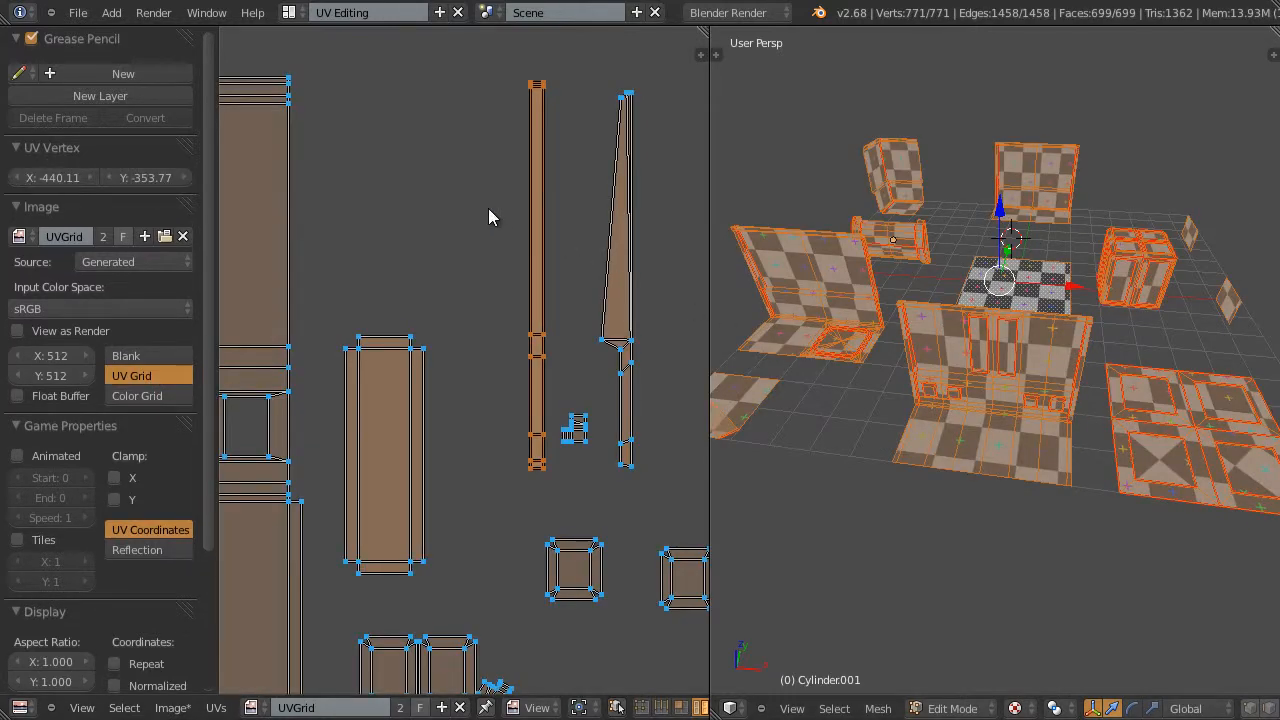
- Maximise the UV editor and select the tapered island beside the windowed wall's islands
key(shift+space)
scroll(744, 259, down, 6)
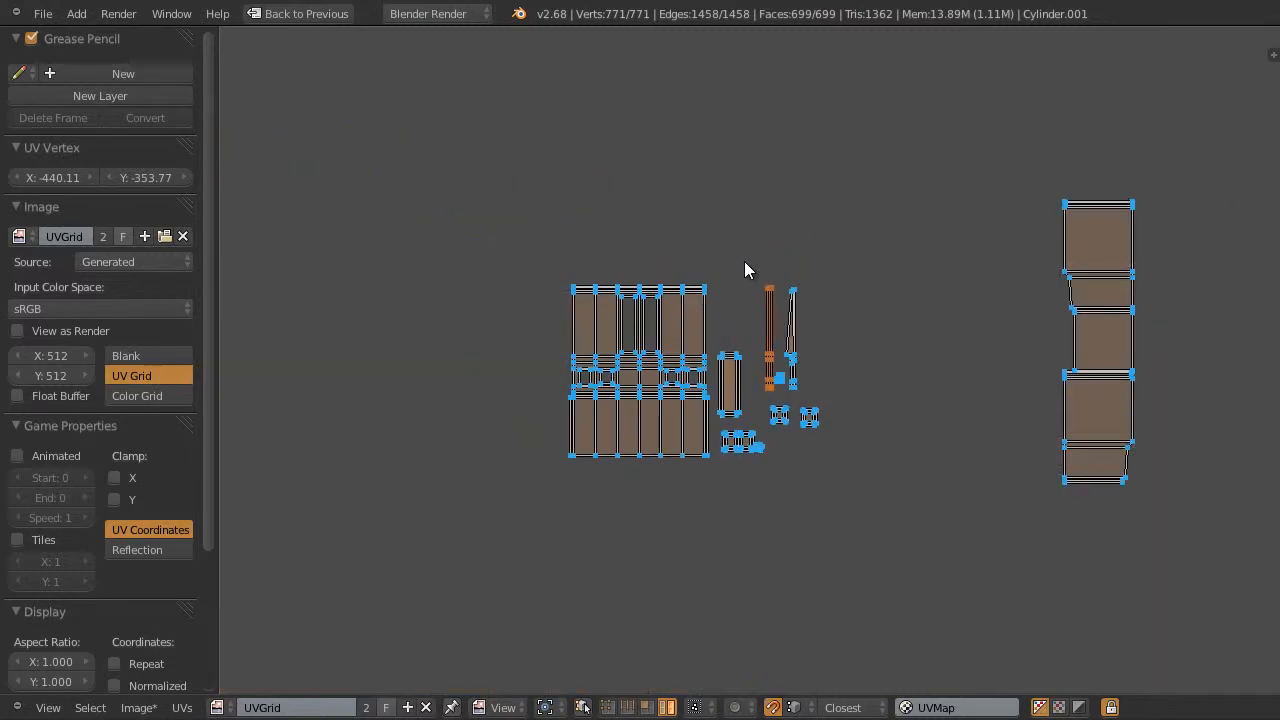
scroll(744, 270, up, 4)
scroll(760, 290, up, 1)
scroll(940, 300, up, 3)
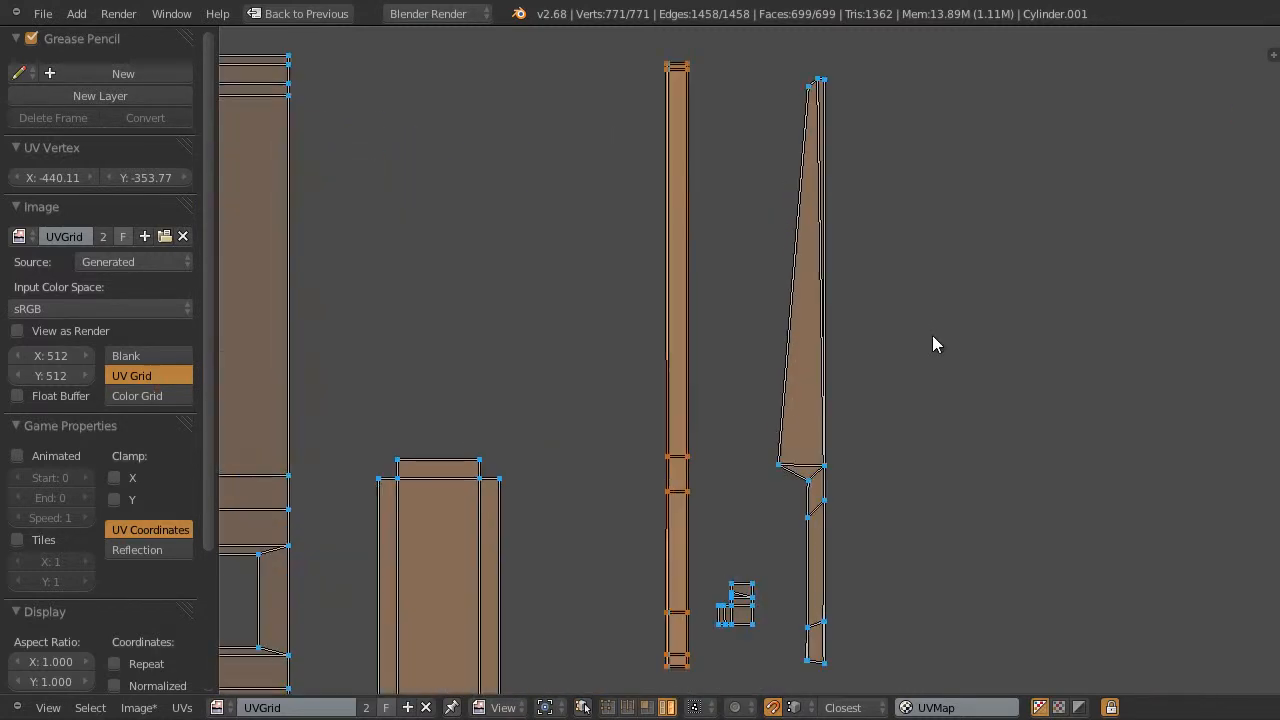
right_click(820, 318)
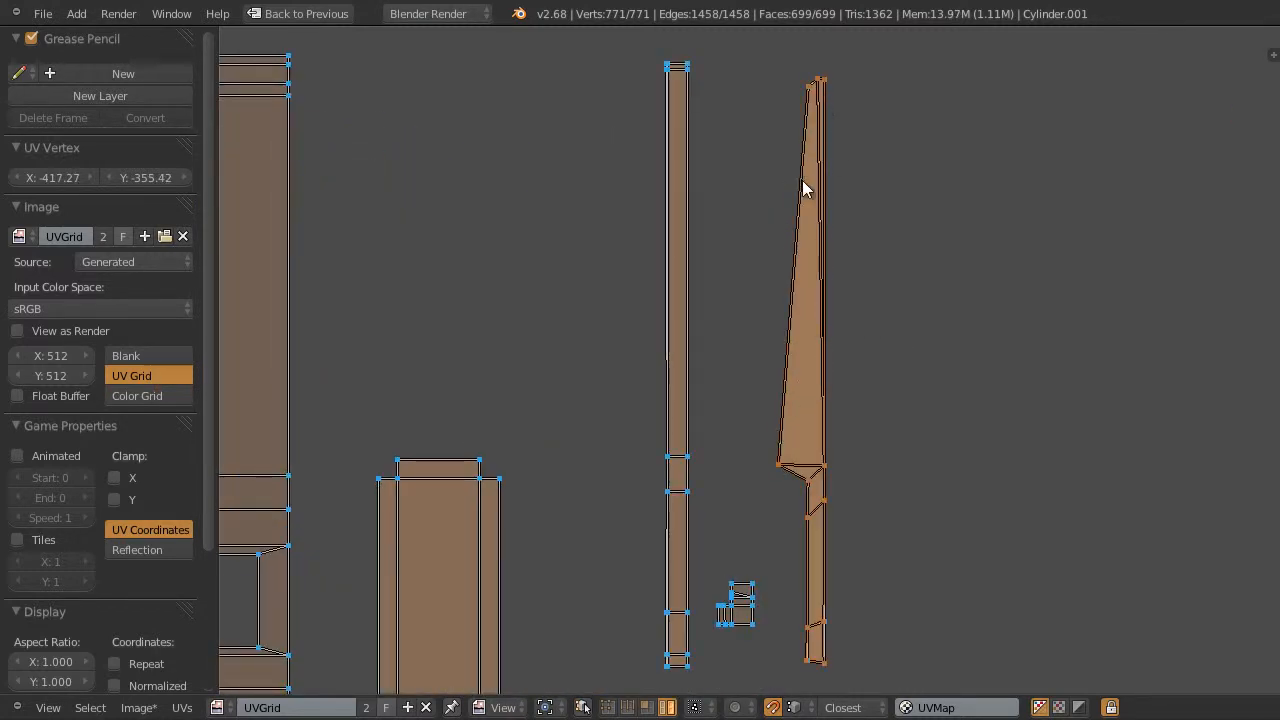
- Select the similar tapered island between the two straight strips of the wall piece with the rounded floor inset
scroll(830, 422, down, 8)
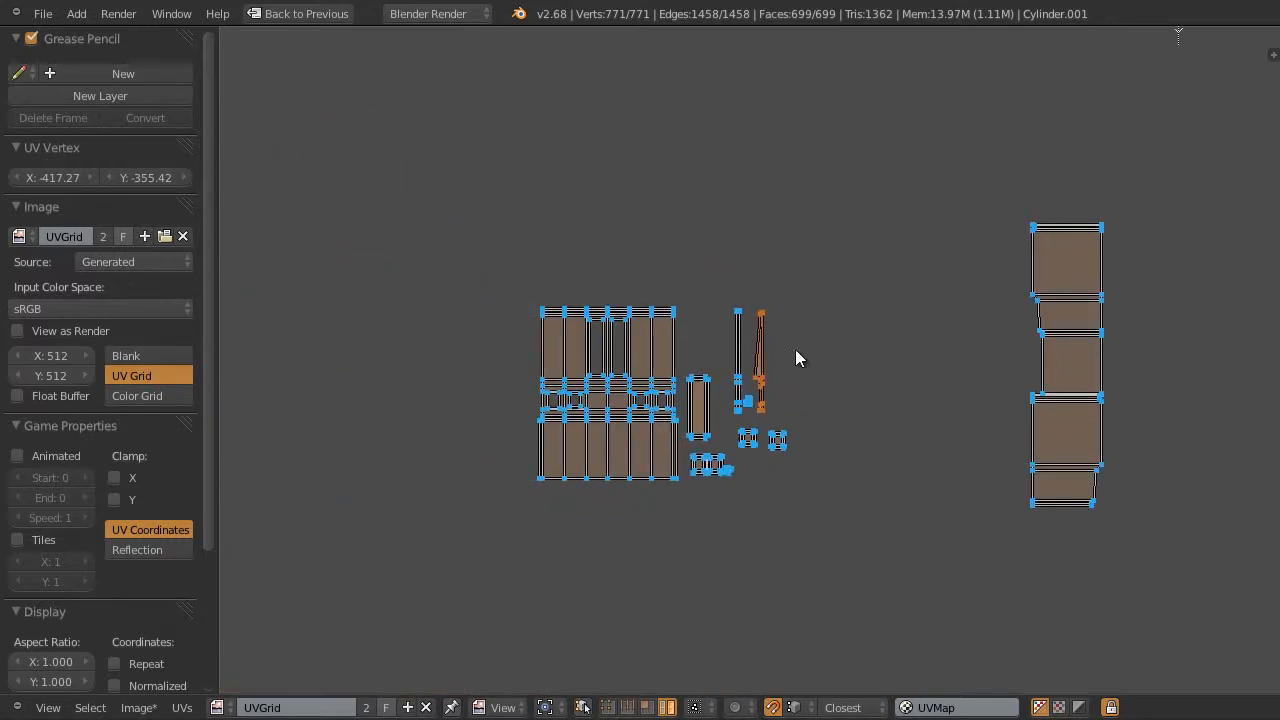
middle_drag(767, 308, 630, 552)
scroll(686, 310, down, 1)
middle_drag(693, 277, 769, 468)
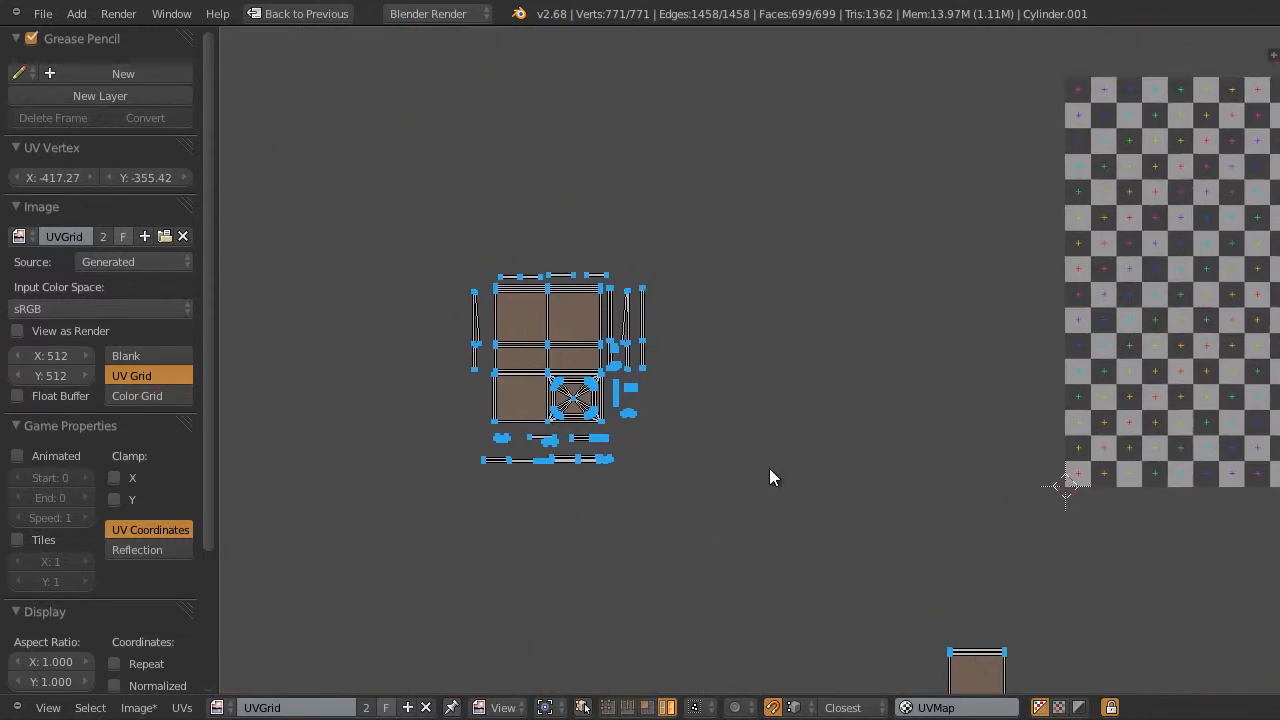
scroll(765, 466, up, 3)
middle_drag(609, 358, 765, 401)
scroll(765, 408, up, 3)
middle_drag(694, 366, 963, 374)
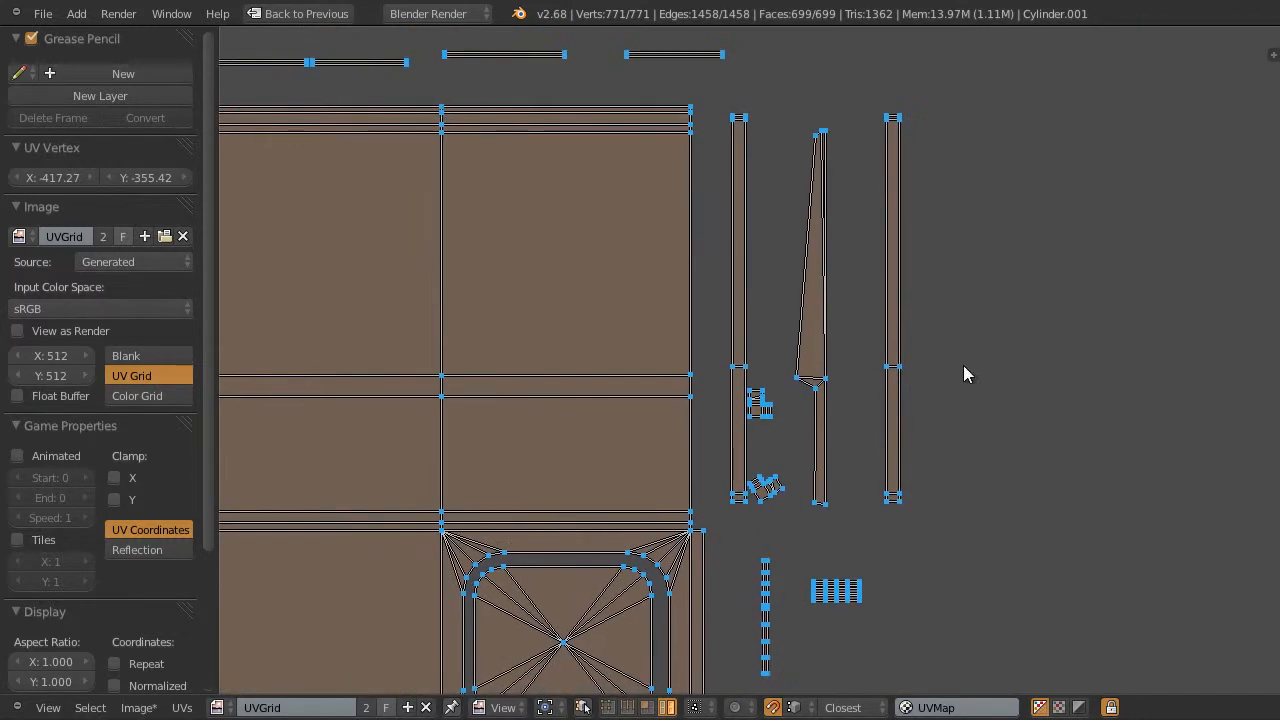
key(l)
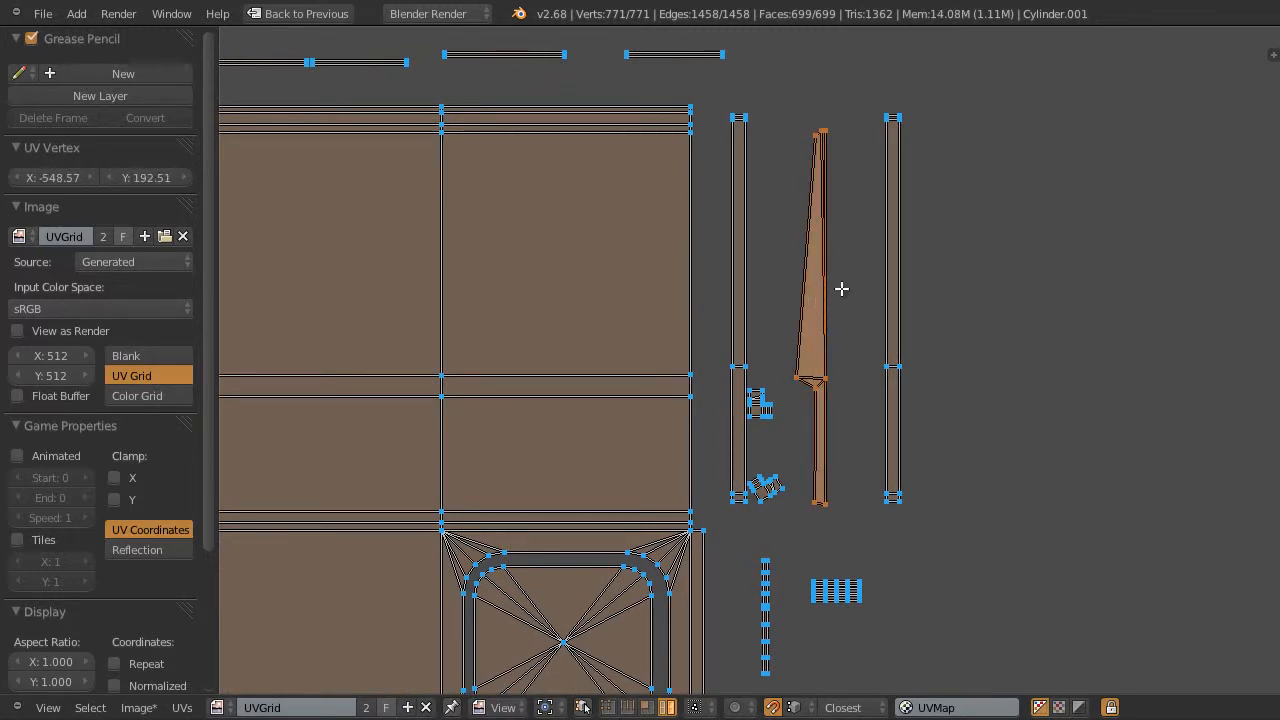
- Restore the split layout and compare the side edges of the wall pieces in 3D
key(ctrl+Up)
middle_drag(863, 366, 824, 288)
scroll(963, 375, up, 3)
middle_drag(1109, 375, 1101, 403)
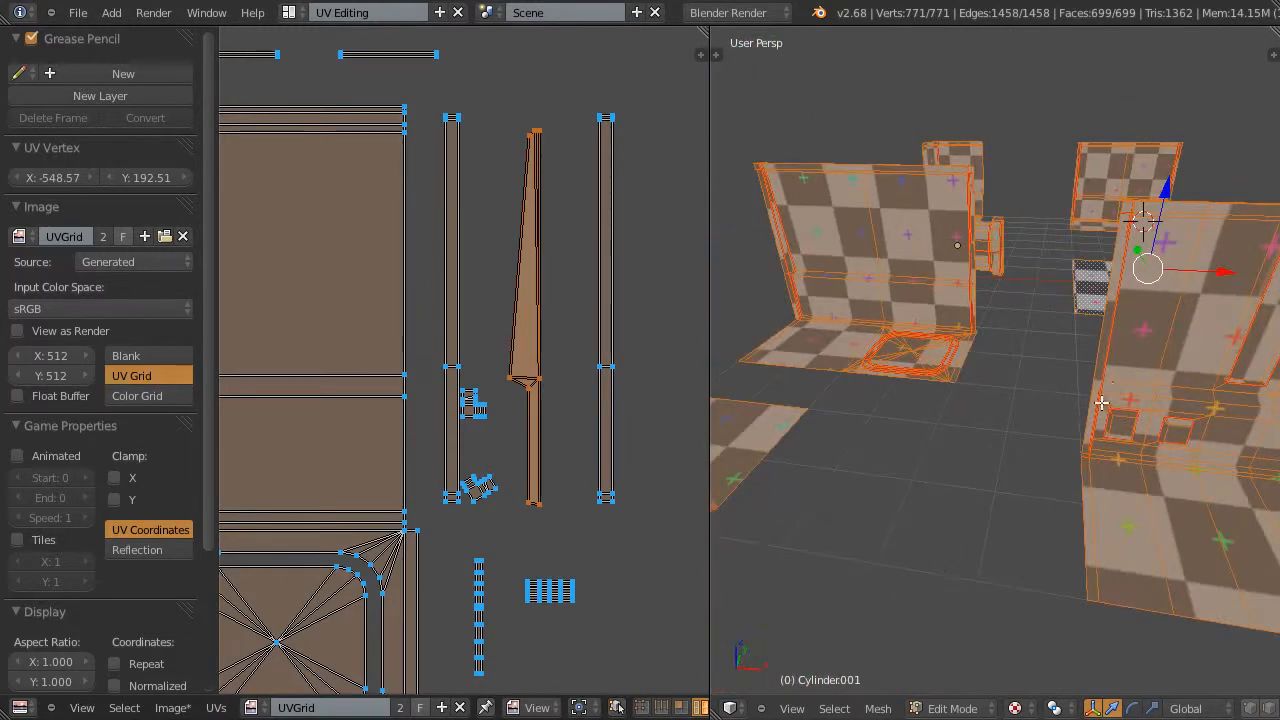
middle_drag(961, 386, 1112, 323)
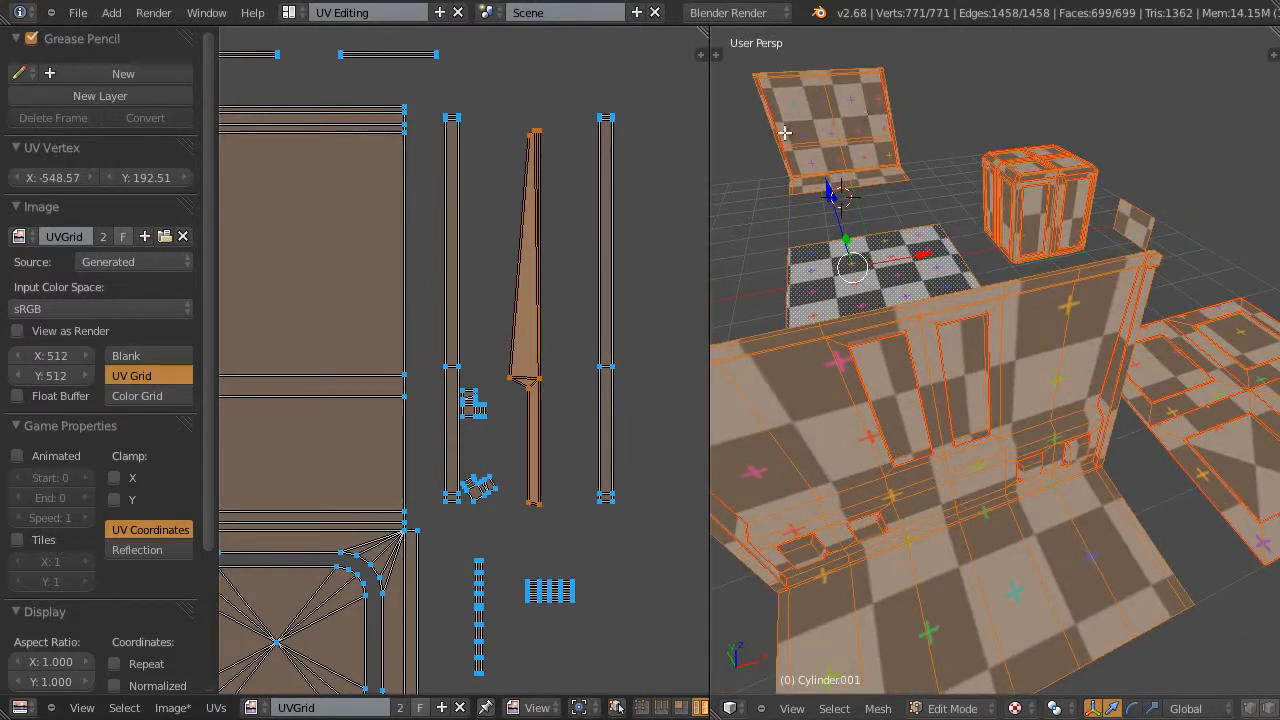
scroll(925, 322, down, 4)
shift+middle_drag(925, 305, 1019, 264)
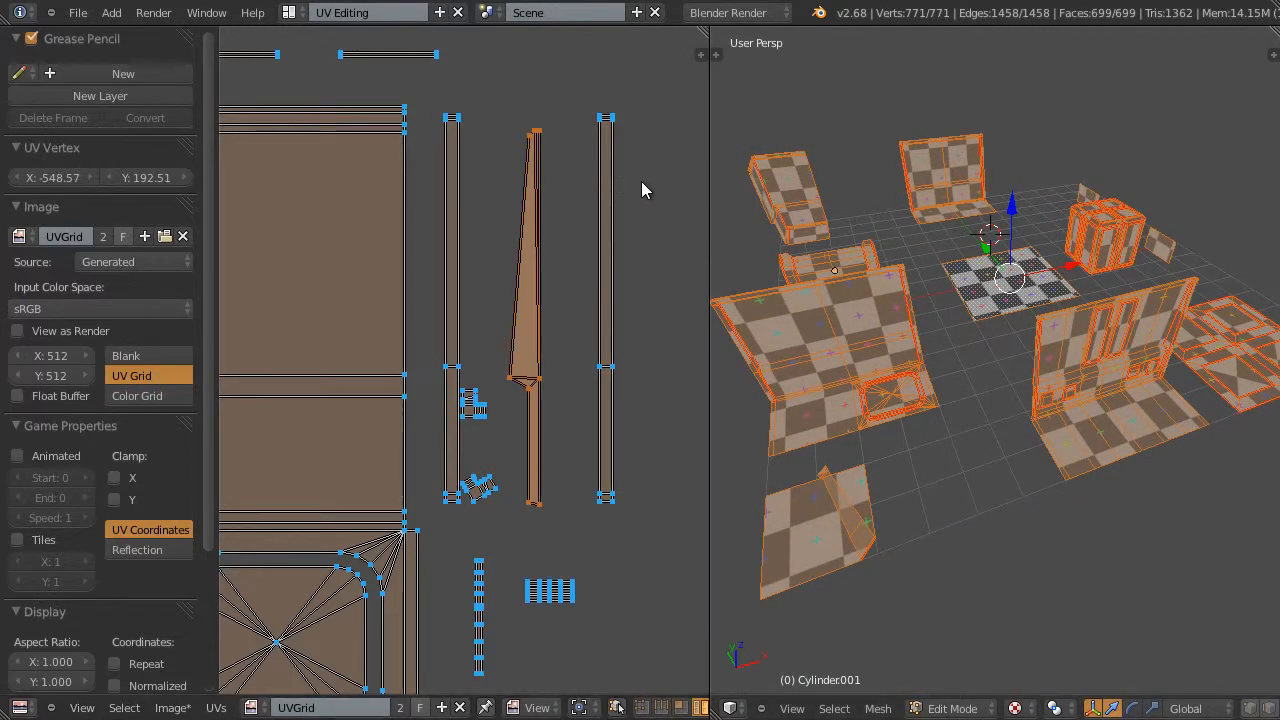
- Maximise the UV editor and move the selected tapered island beside the windowed wall's tapered island
key(ctrl+Up)
scroll(760, 262, down, 3)
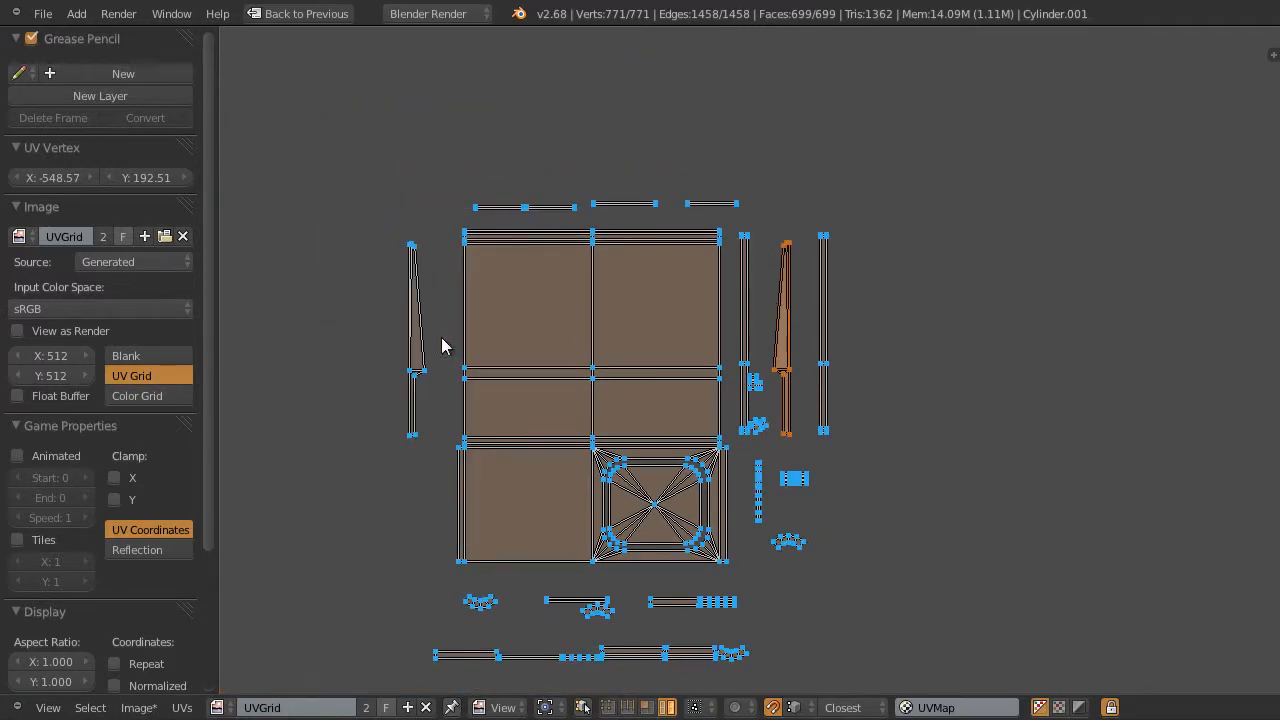
scroll(708, 331, down, 5)
middle_drag(989, 470, 822, 210)
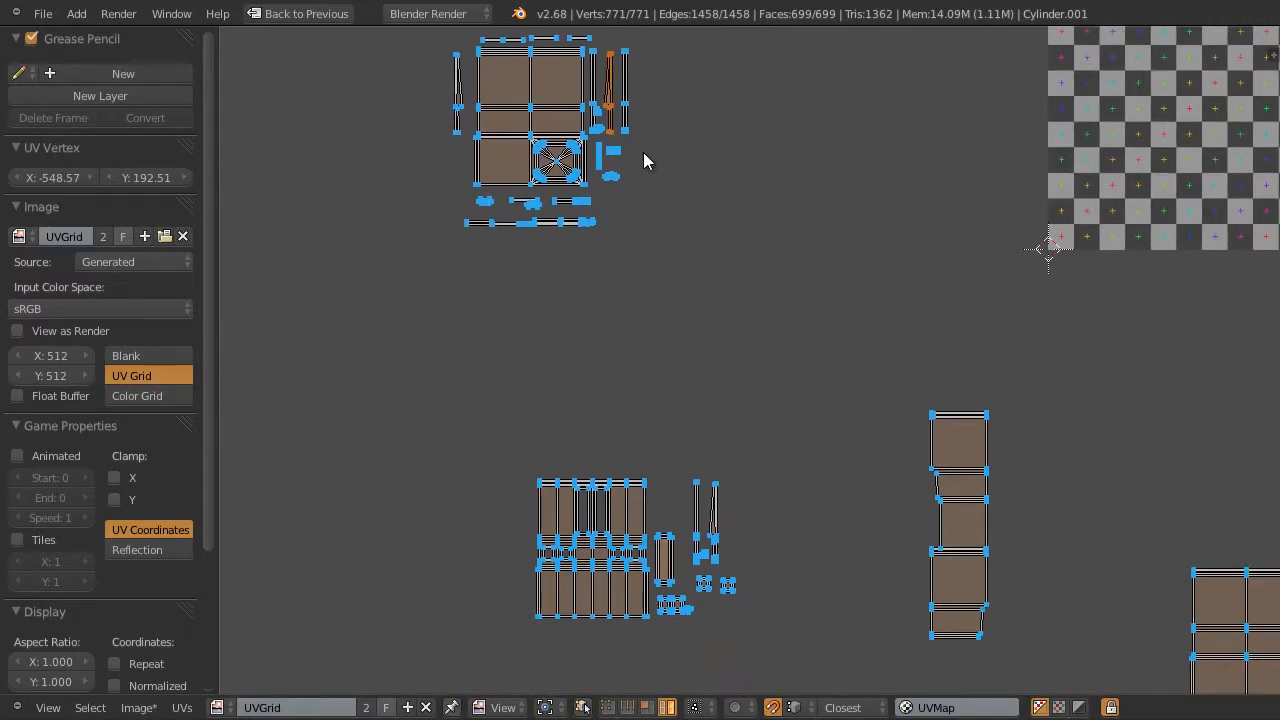
key(g)
click(786, 563)
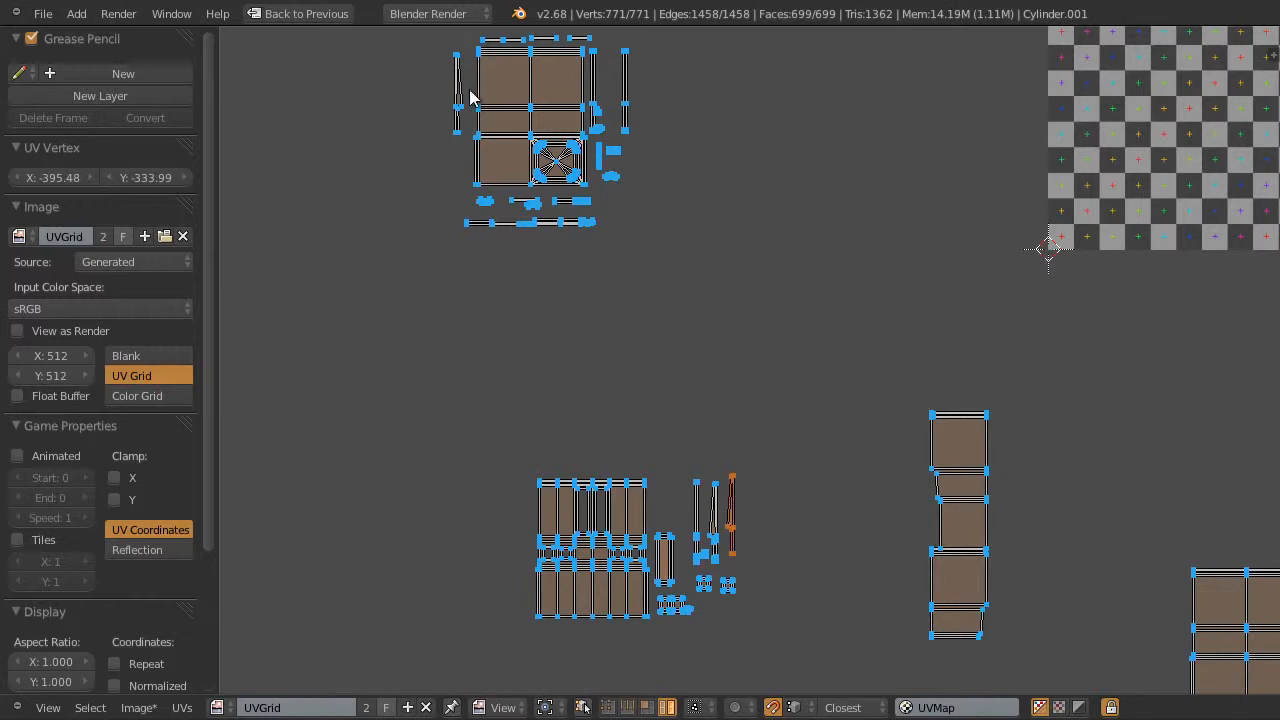
- Bring the floor-inset wall's other tapered island over to the windowed wall's tapered islands, turning snapping off
key(g)
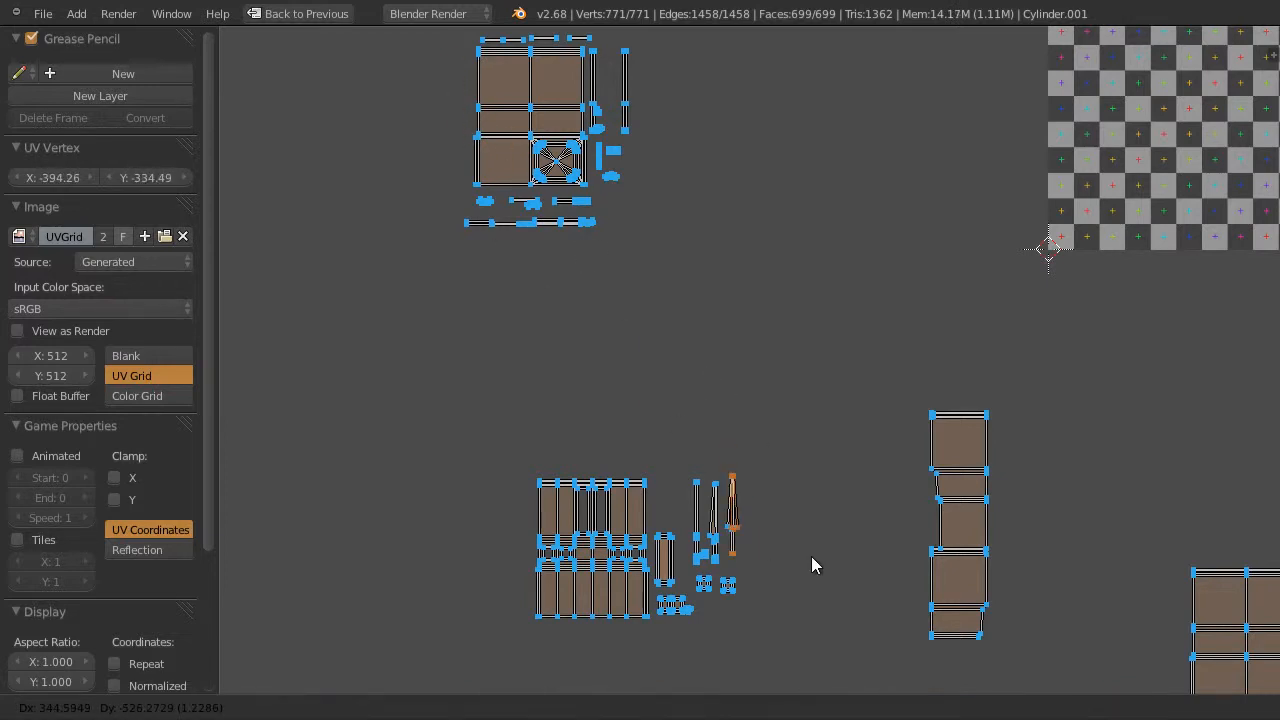
click(795, 340)
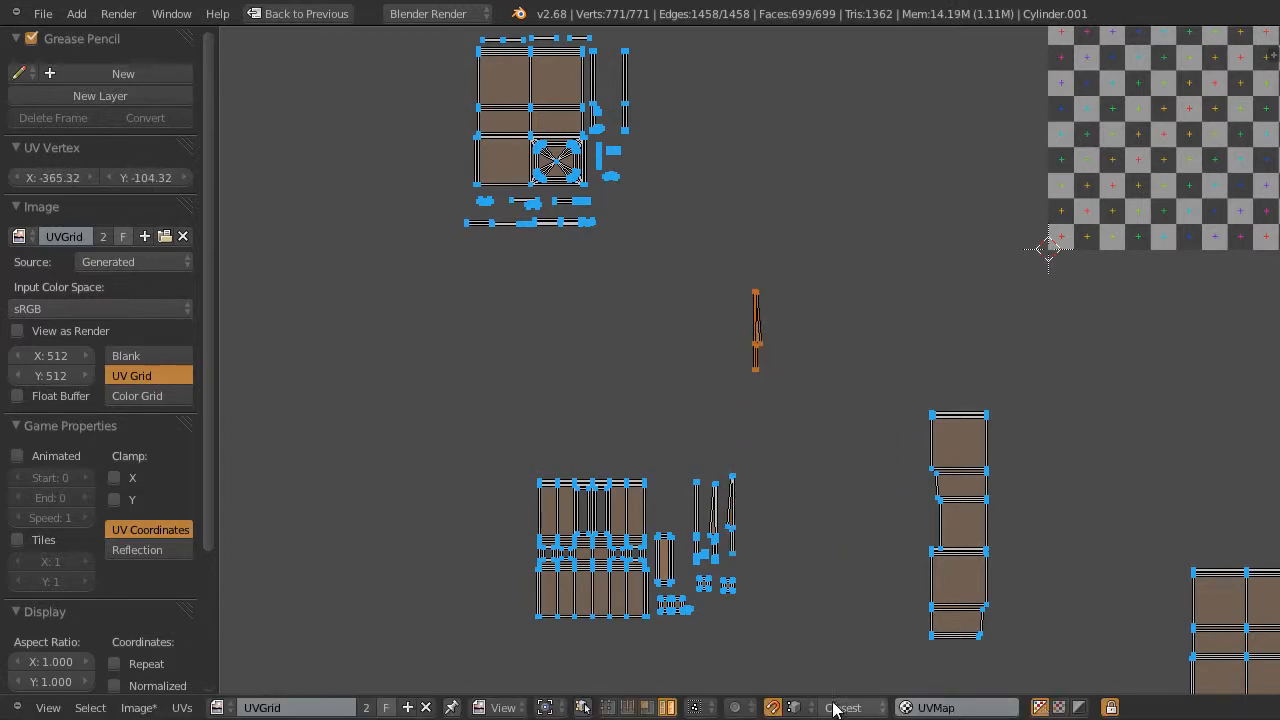
click(774, 707)
key(g)
key(y)
click(770, 597)
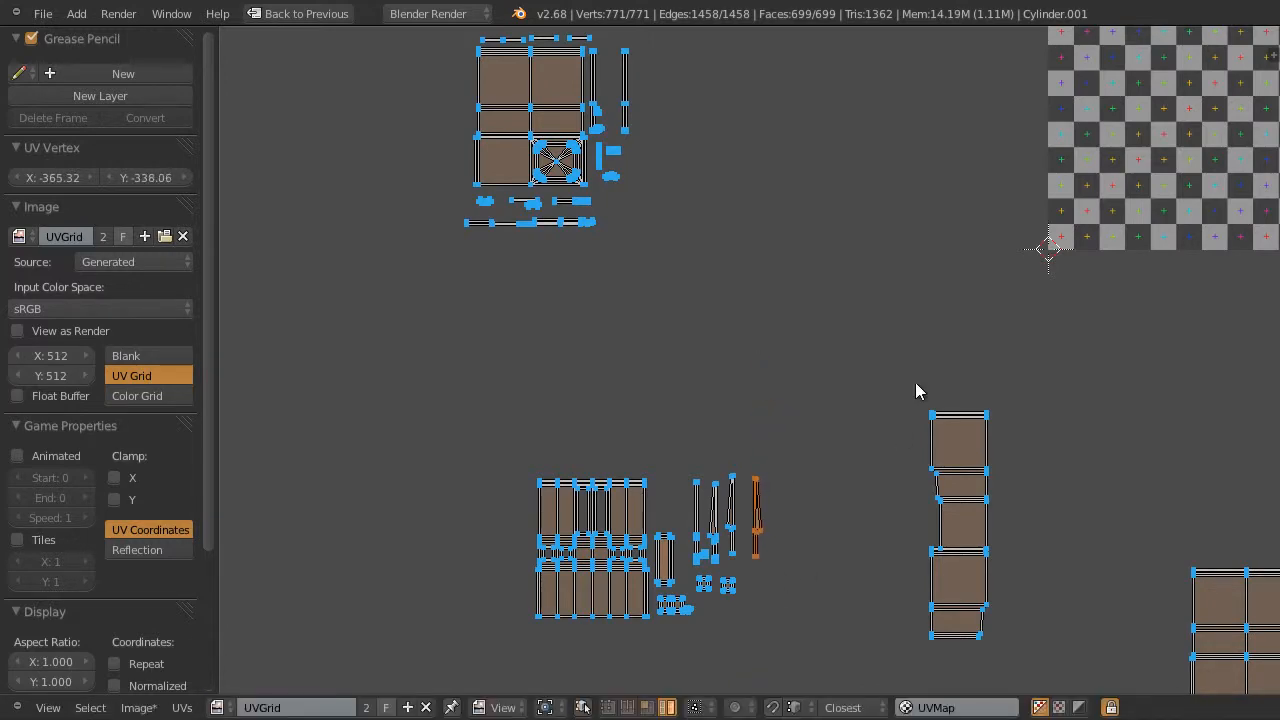
- Search the rest of the UV layout for other wall pieces with matching tapered islands
scroll(1000, 345, down, 3)
middle_drag(1040, 326, 724, 389)
scroll(752, 370, up, 4)
middle_drag(1155, 380, 762, 284)
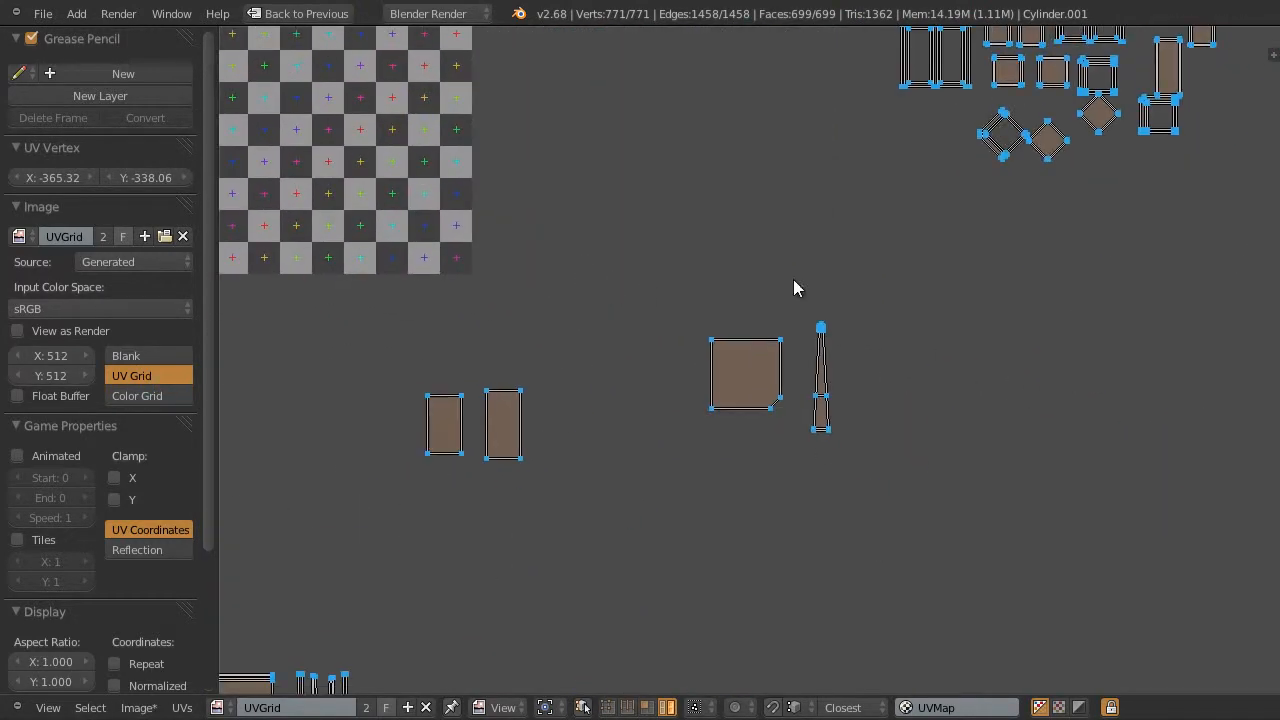
middle_drag(907, 187, 714, 526)
middle_drag(260, 75, 603, 366)
middle_drag(457, 302, 392, 471)
middle_drag(881, 220, 611, 547)
scroll(642, 484, down, 5)
middle_drag(627, 498, 850, 194)
scroll(764, 248, up, 4)
scroll(864, 398, up, 4)
middle_drag(908, 449, 843, 376)
scroll(880, 380, up, 3)
middle_drag(932, 391, 720, 310)
scroll(720, 310, up, 1)
scroll(733, 192, down, 1)
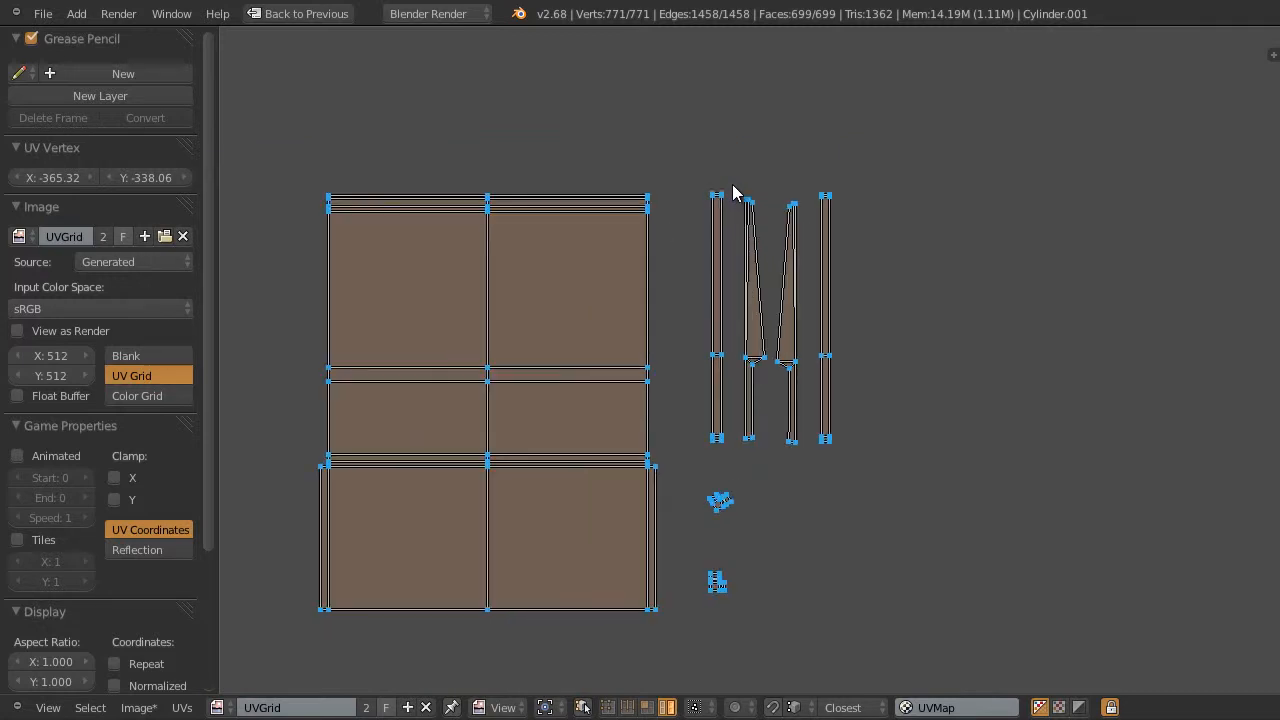
- Select both tapered islands of the plain two-column wall and move them beside the tapered islands already gathered
key(b)
drag(729, 177, 816, 462)
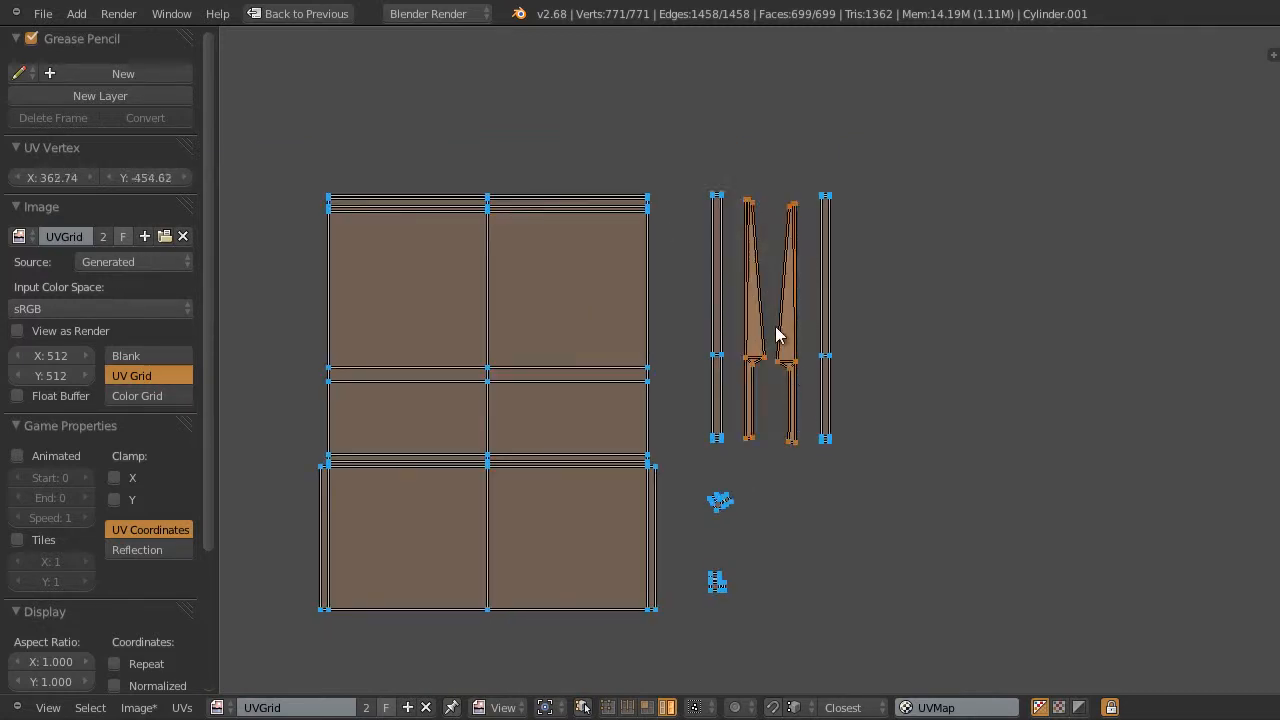
key(g)
click(268, 170)
scroll(356, 246, down, 4)
middle_drag(450, 241, 908, 265)
key(g)
click(316, 284)
scroll(460, 330, up, 4)
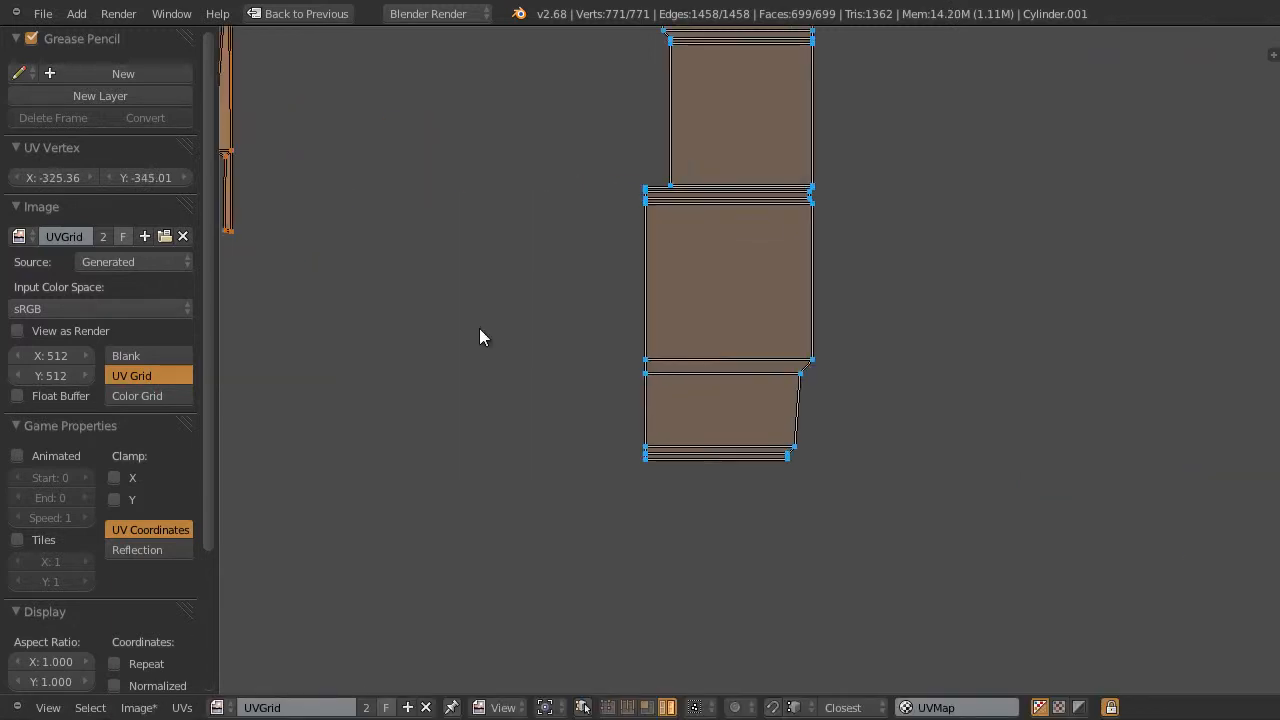
- Mirror the second-outermost tapered island of the gathered group along the X axis
middle_drag(480, 334, 1098, 408)
scroll(769, 314, up, 2)
middle_drag(658, 280, 880, 371)
right_click(1030, 437)
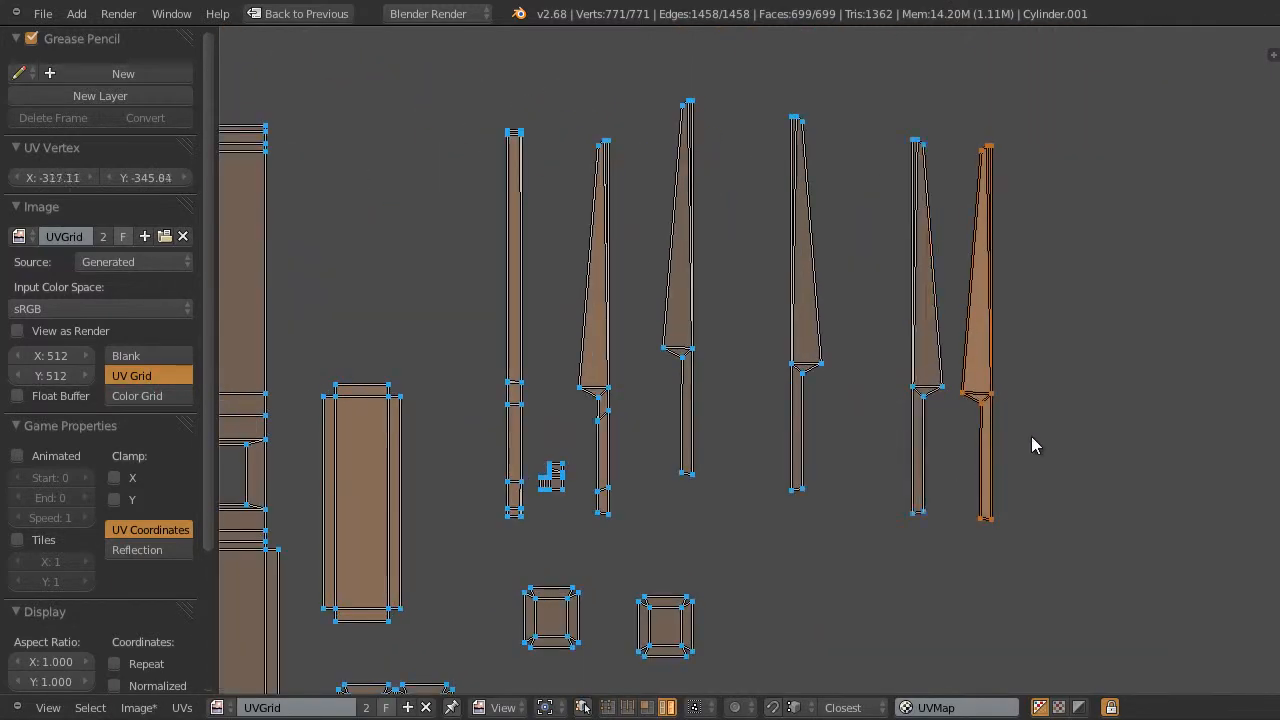
right_click(918, 380)
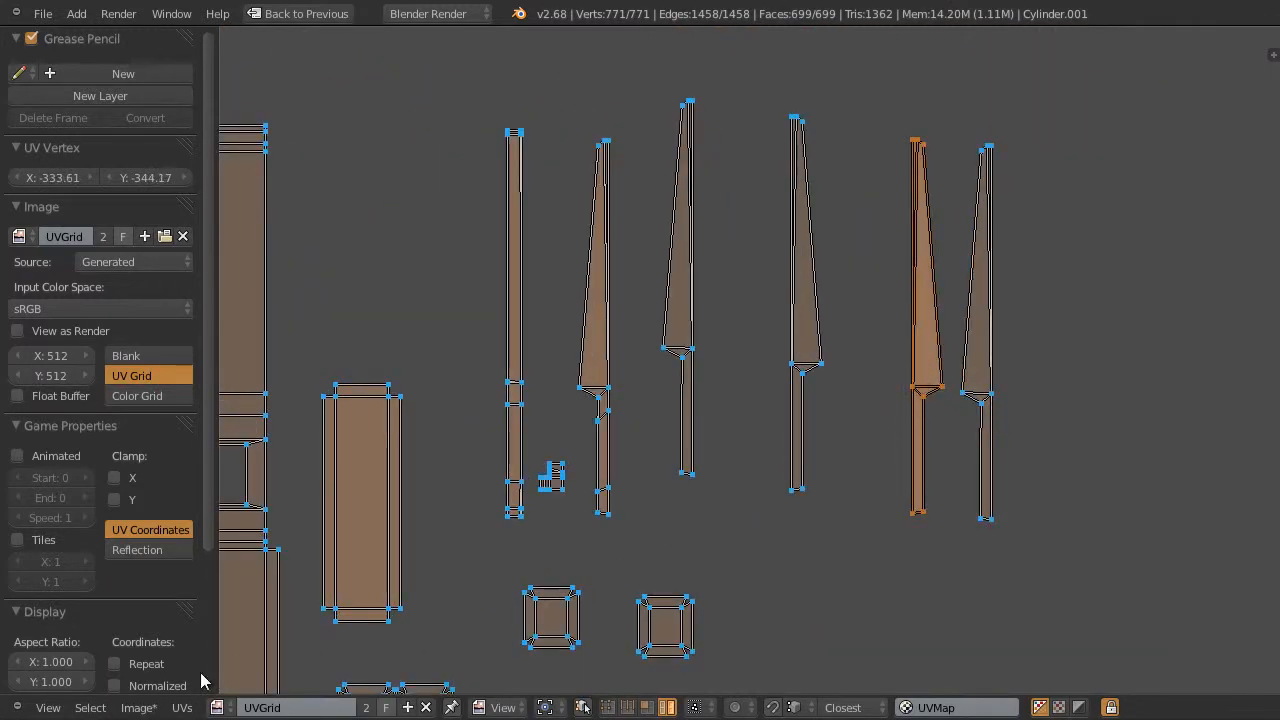
click(180, 707)
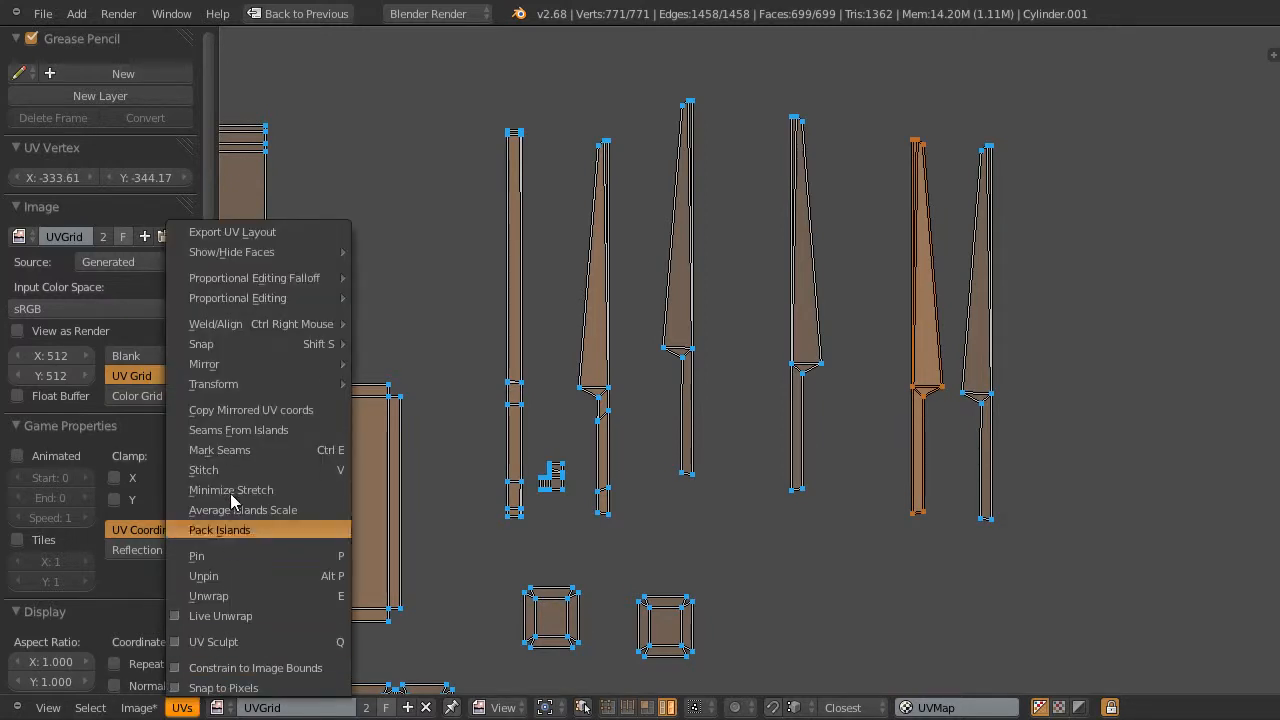
mouse_move(322, 366)
click(394, 366)
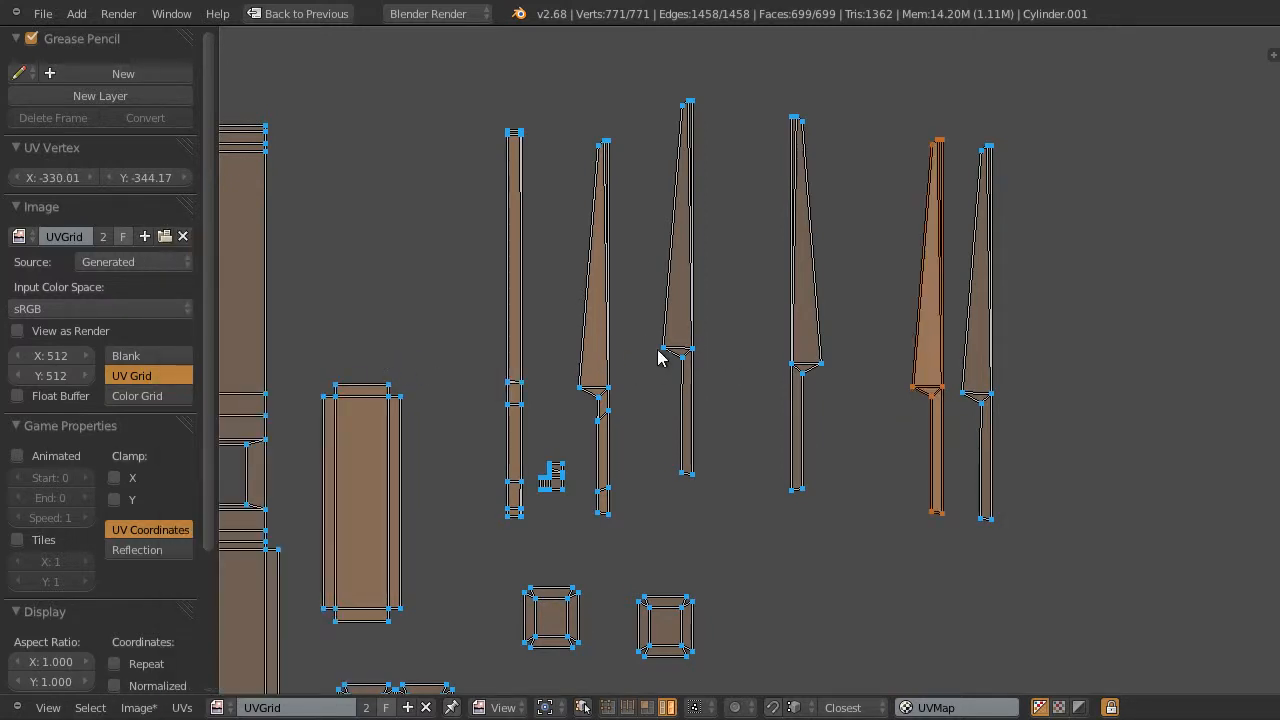
- Mirror the tapered island facing opposite to the others in the gathered group along the X axis
right_click(660, 355)
right_click(800, 366)
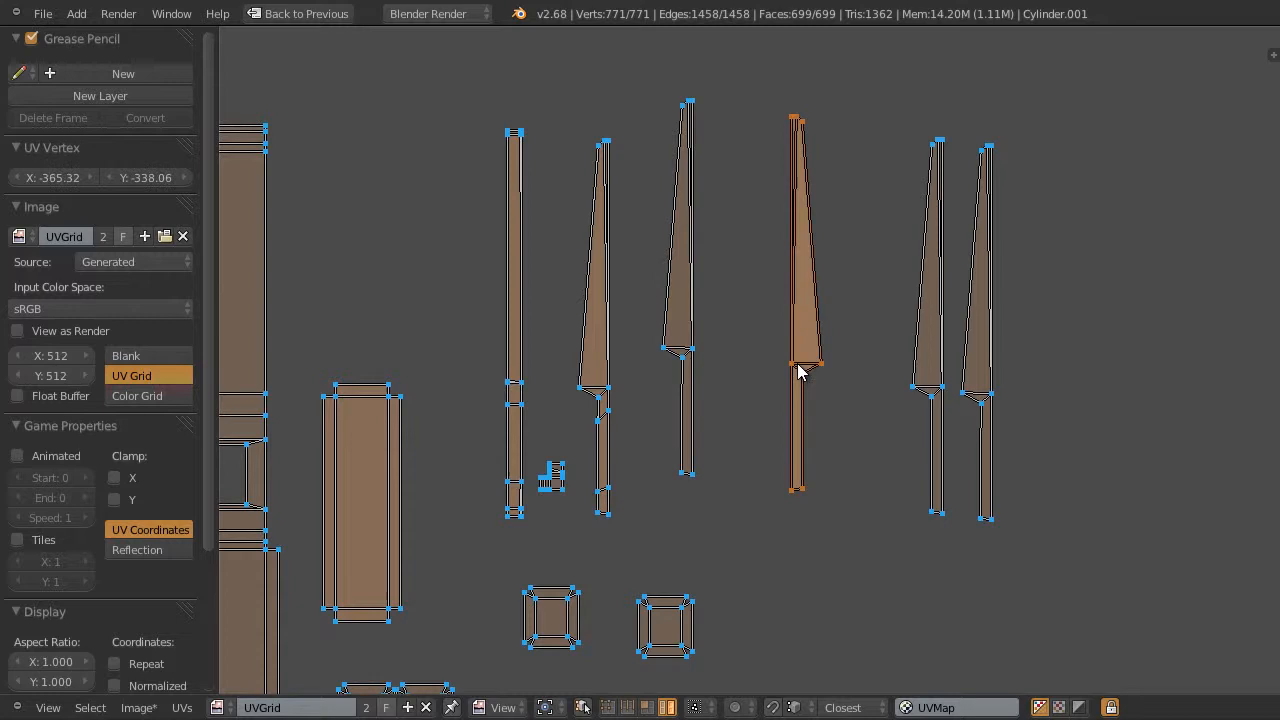
click(180, 707)
mouse_move(232, 366)
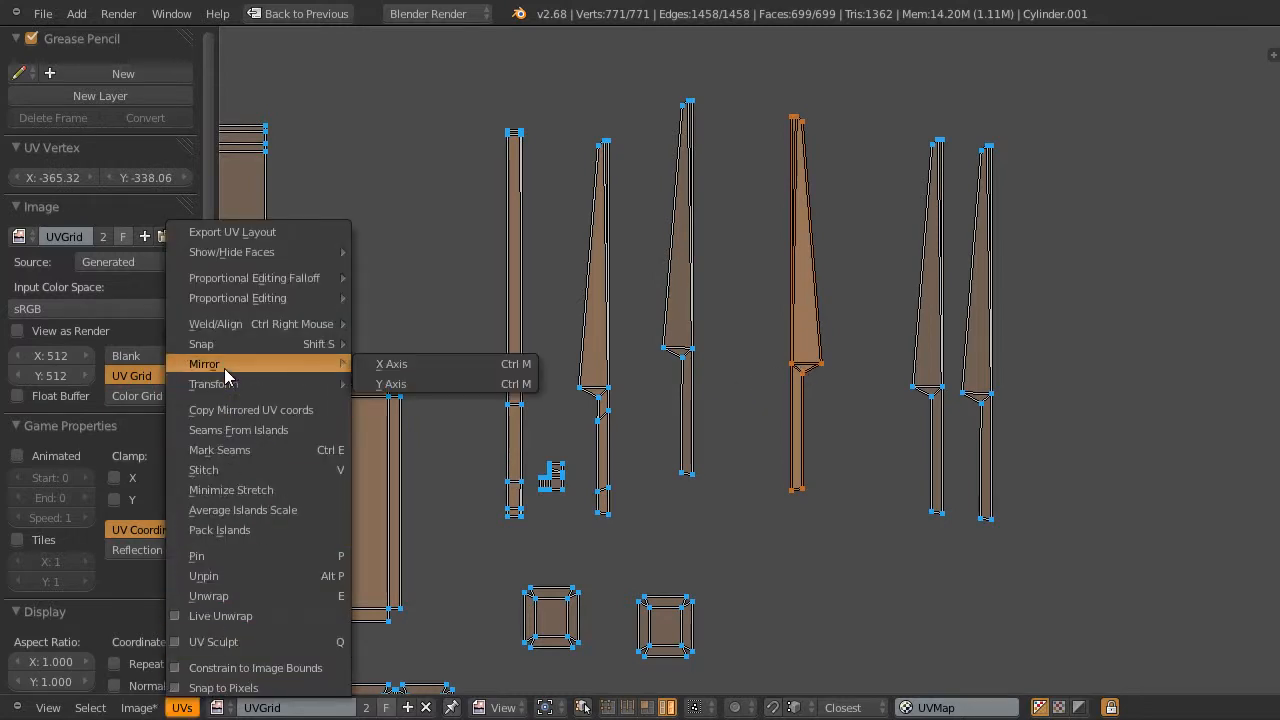
click(391, 366)
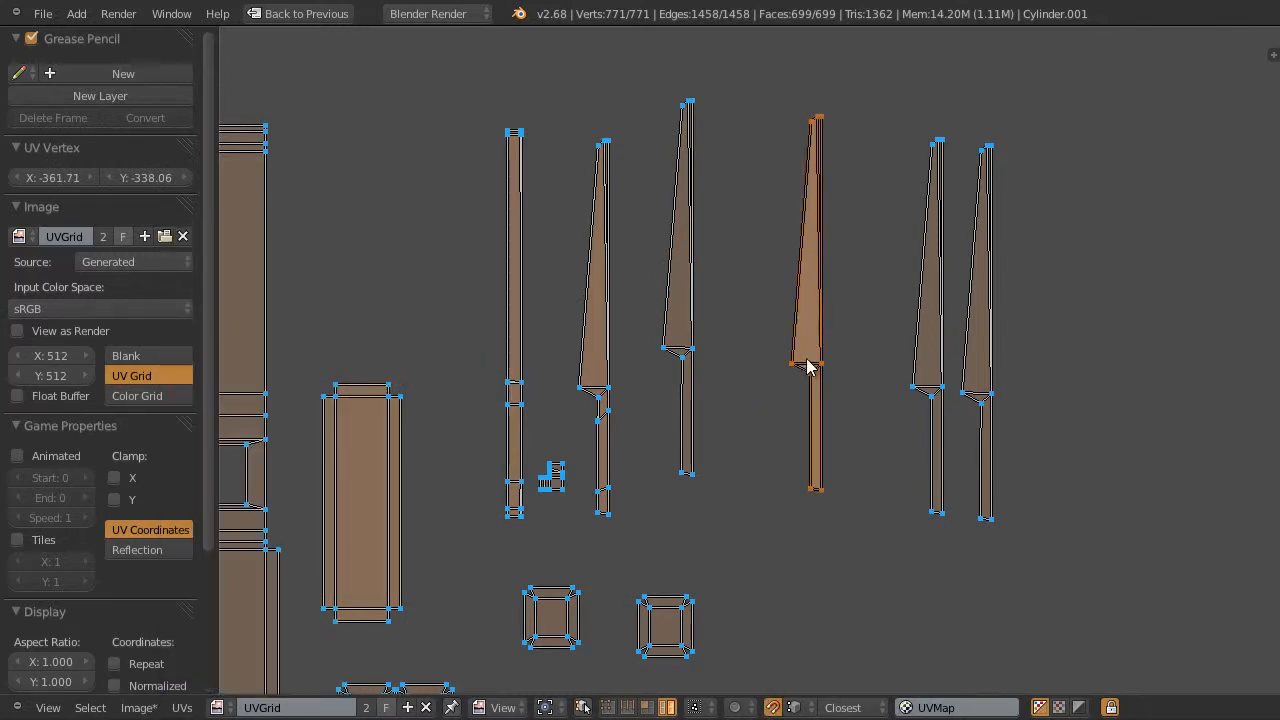
- Stack the remaining gathered tapered islands one by one onto the windowed wall's tapered island using vertex snapping
key(g)
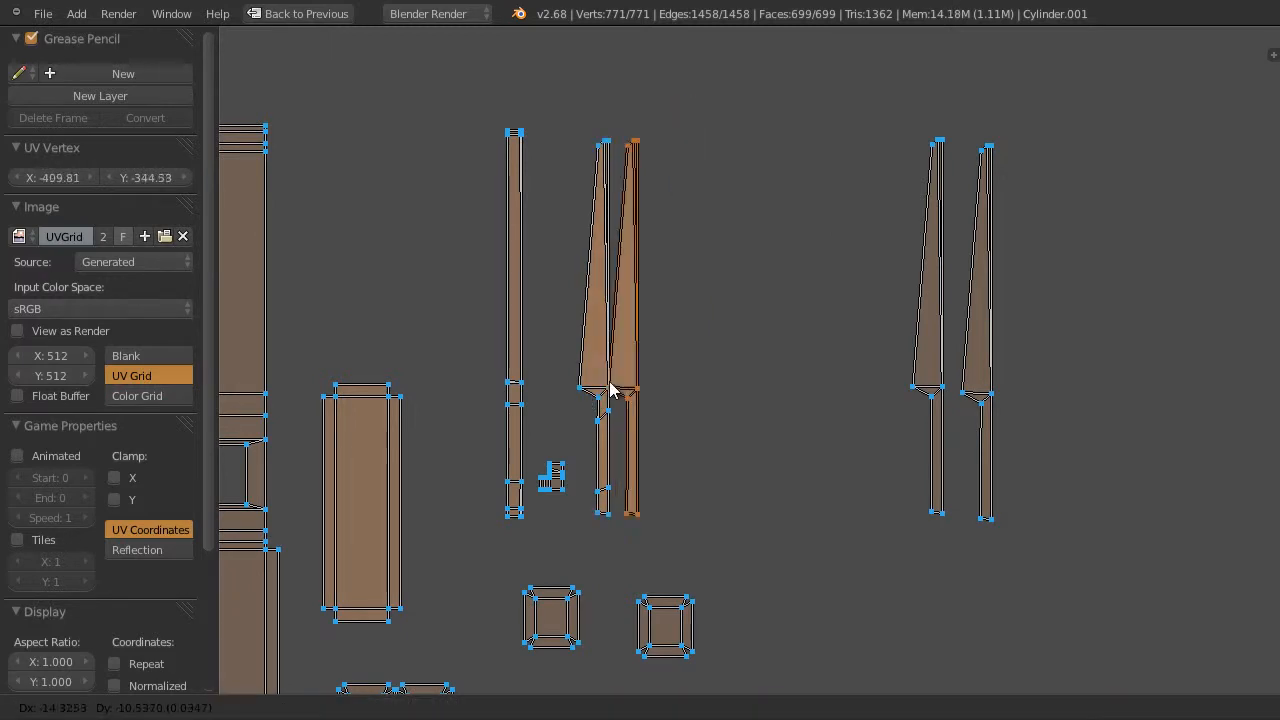
click(608, 390)
right_click(908, 390)
key(g)
click(589, 382)
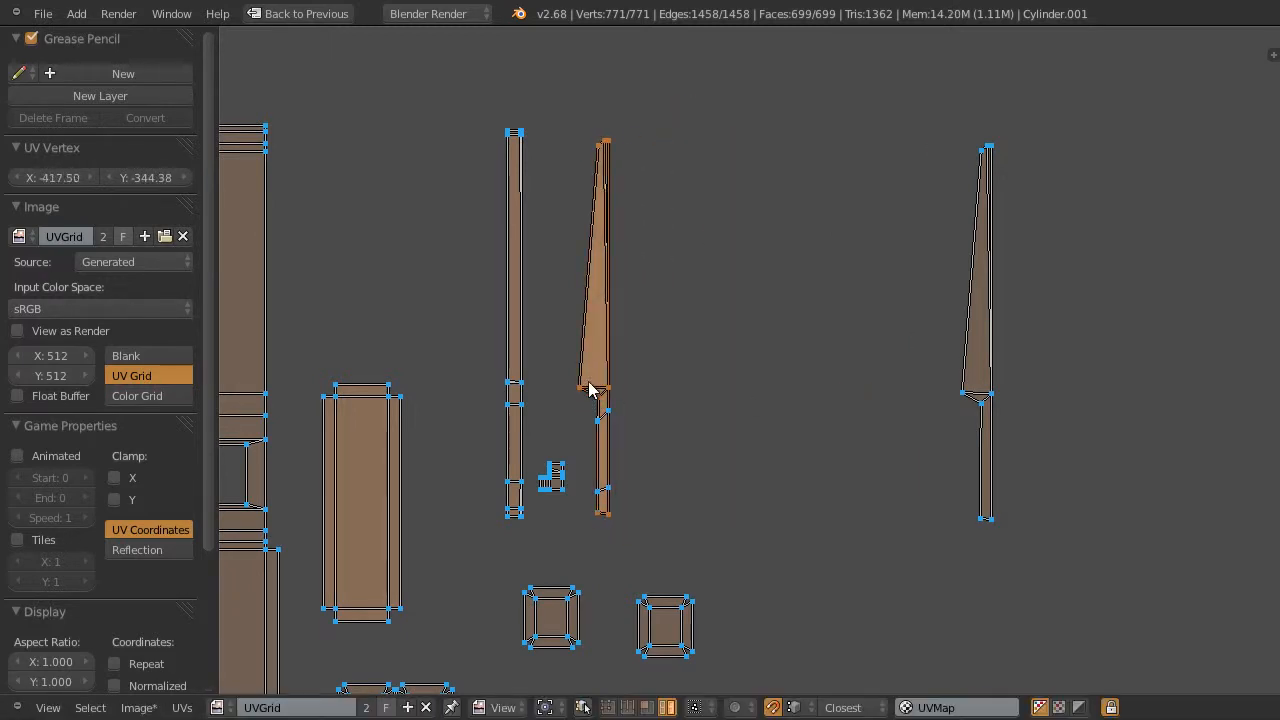
right_click(987, 392)
key(g)
drag(661, 398, 586, 389)
click(586, 389)
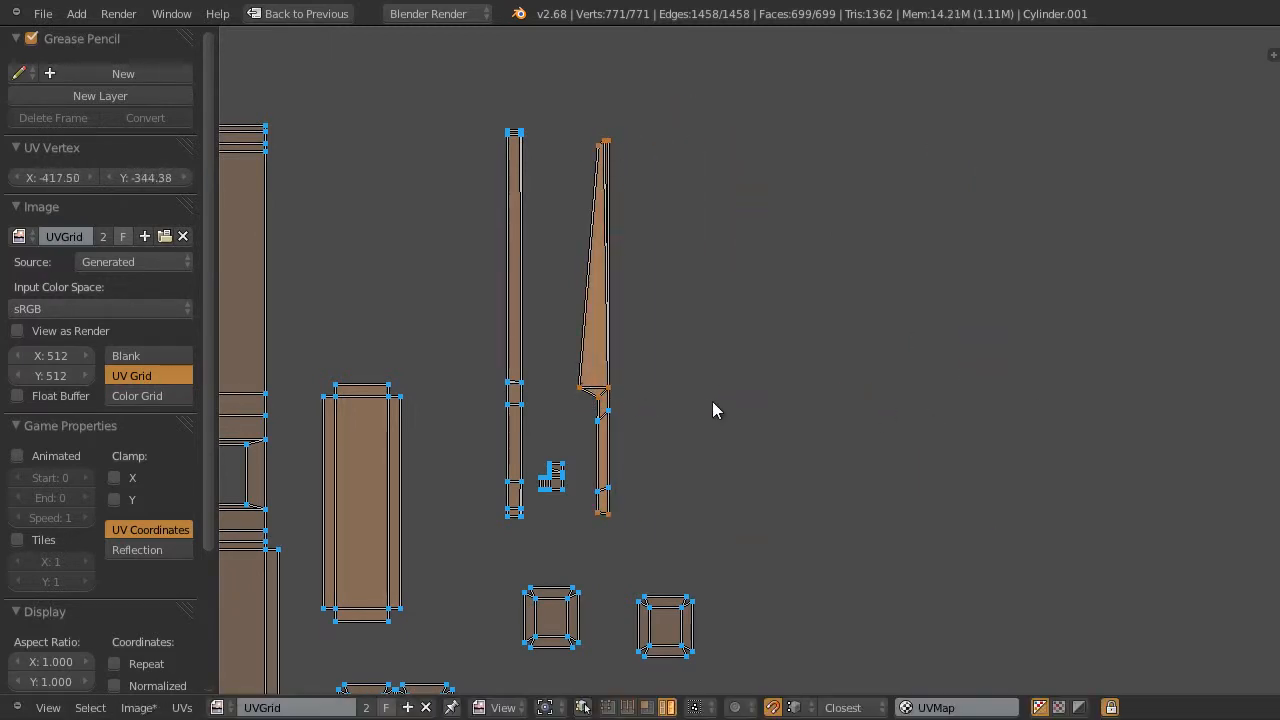
- Look over the whole UV layout for further islands that could share texture space
scroll(824, 442, down, 3)
right_click(709, 494)
scroll(855, 428, down, 6)
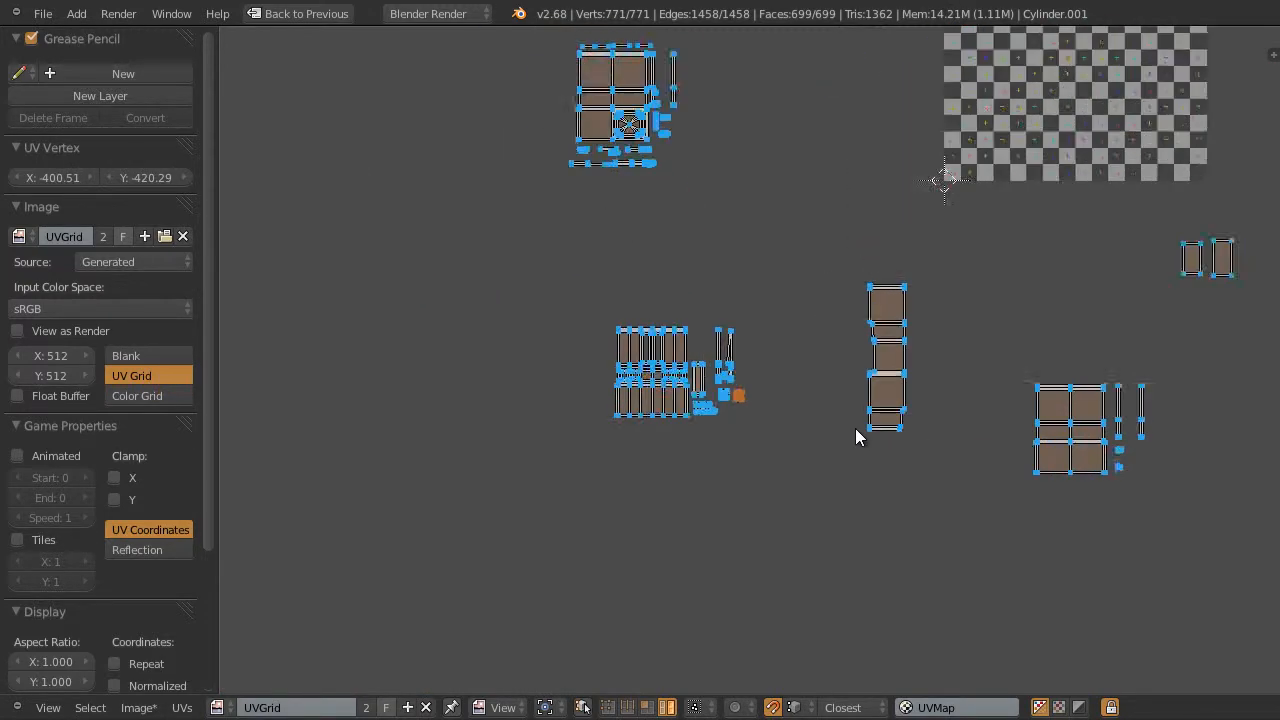
scroll(855, 428, up, 1)
shift+middle_drag(824, 369, 666, 486)
scroll(807, 258, up, 2)
shift+middle_drag(1034, 257, 857, 463)
scroll(845, 470, down, 3)
scroll(845, 462, down, 3)
scroll(854, 306, up, 1)
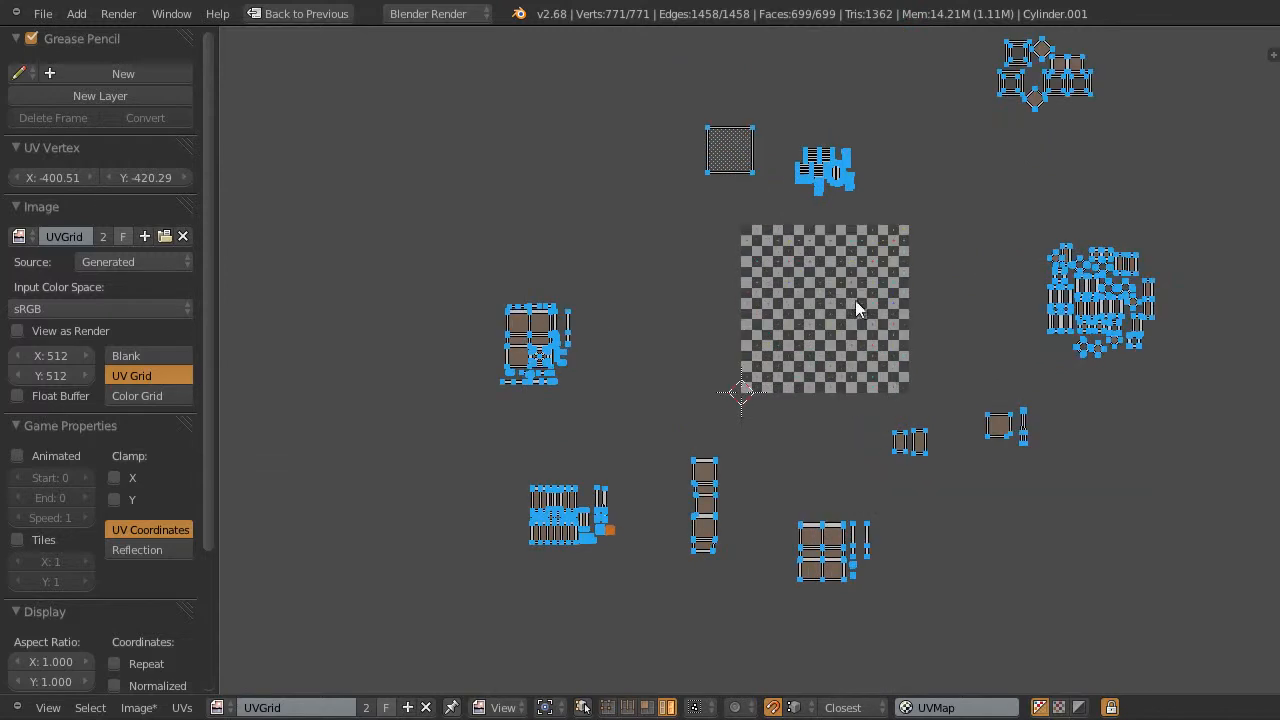
scroll(848, 230, up, 1)
scroll(1004, 452, down, 2)
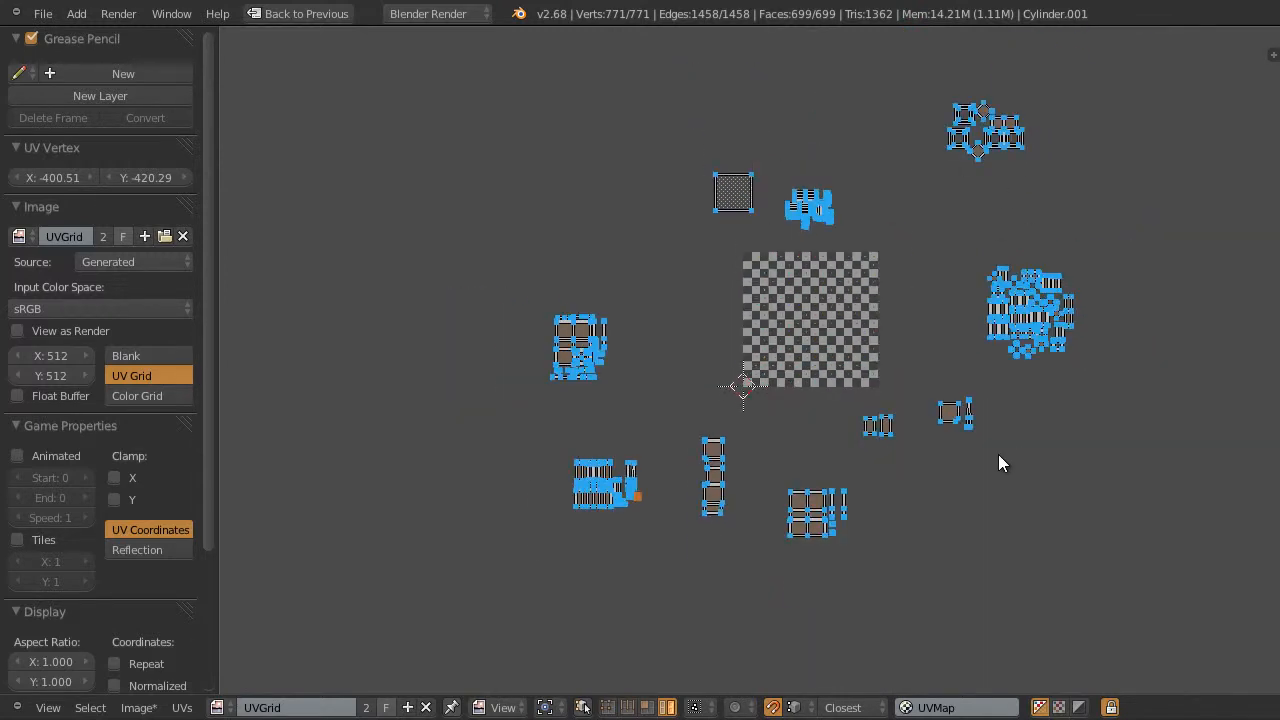
scroll(832, 383, up, 3)
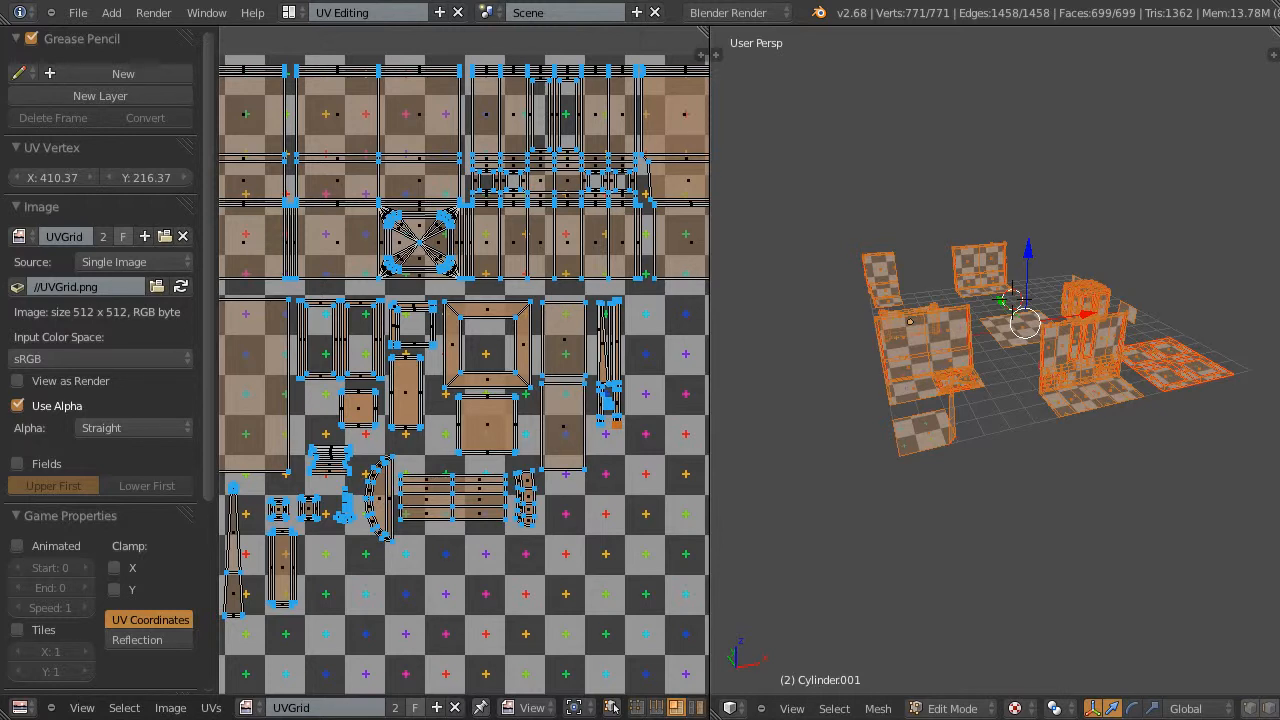
- Maximize the UV editor and frame the packed layout over the UV grid image
middle_drag(574, 509, 615, 492)
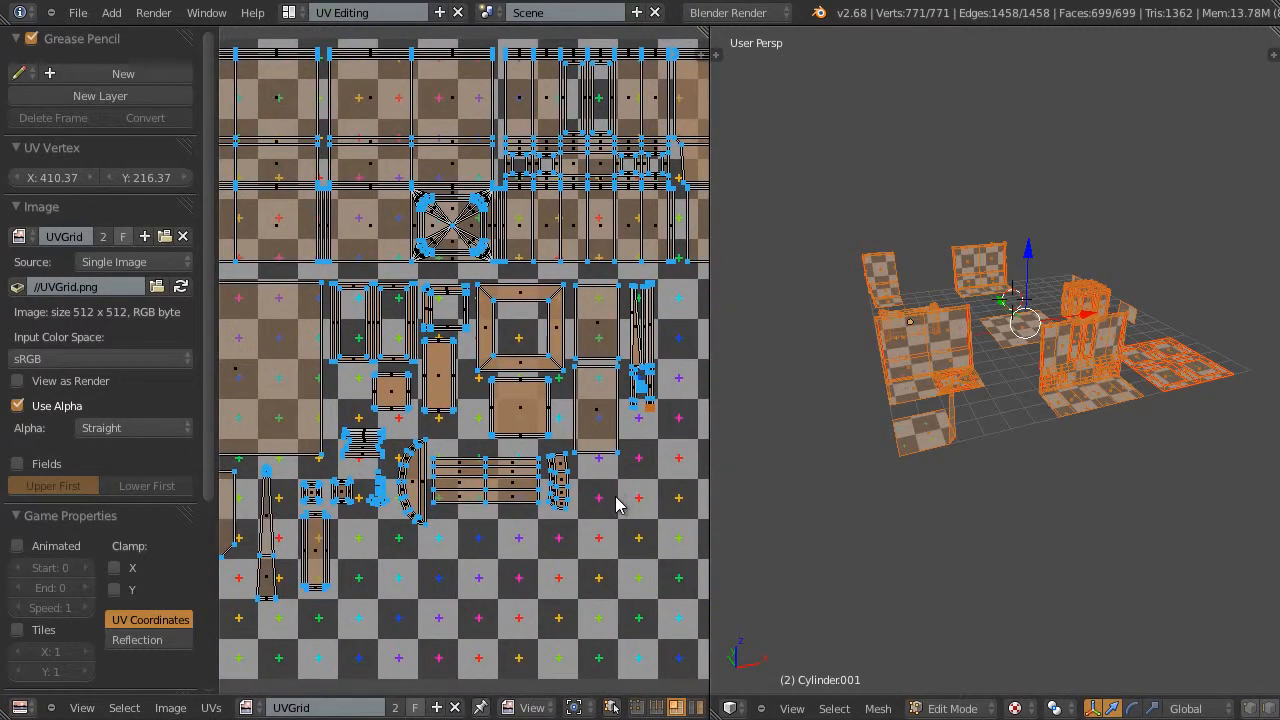
scroll(615, 505, down, 1)
key(shift+space)
scroll(845, 497, up, 1)
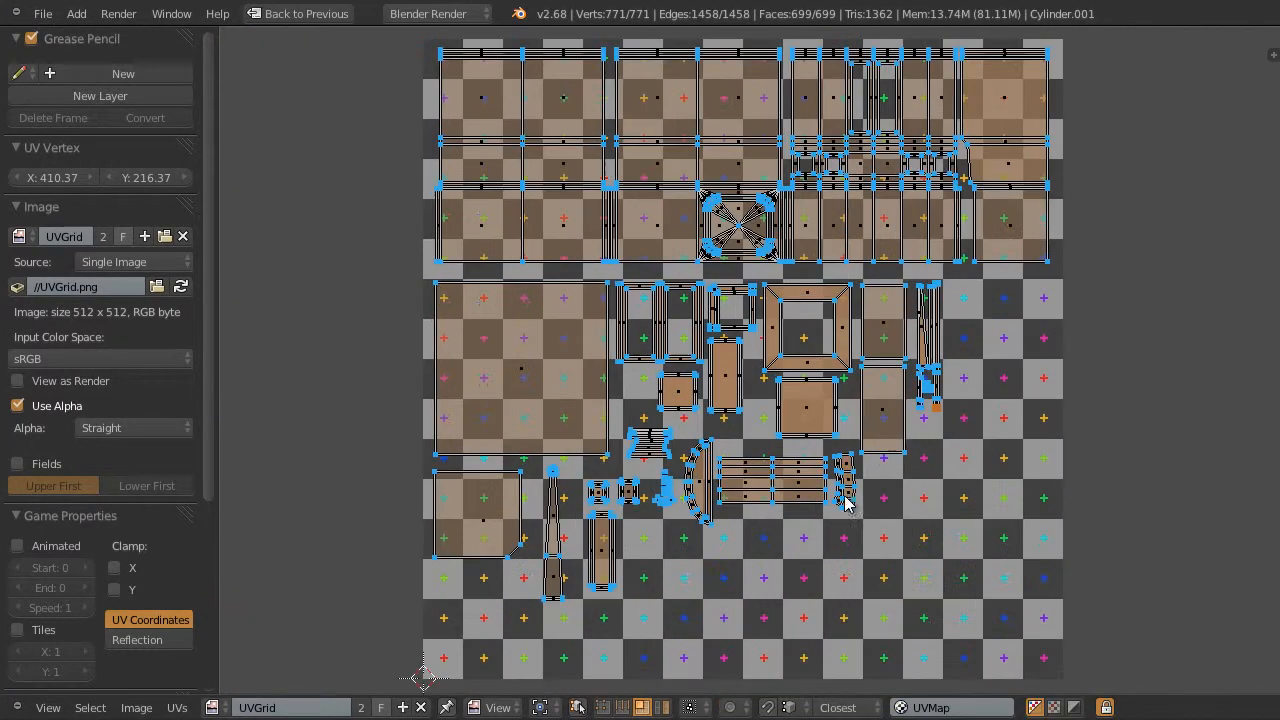
middle_drag(995, 453, 950, 454)
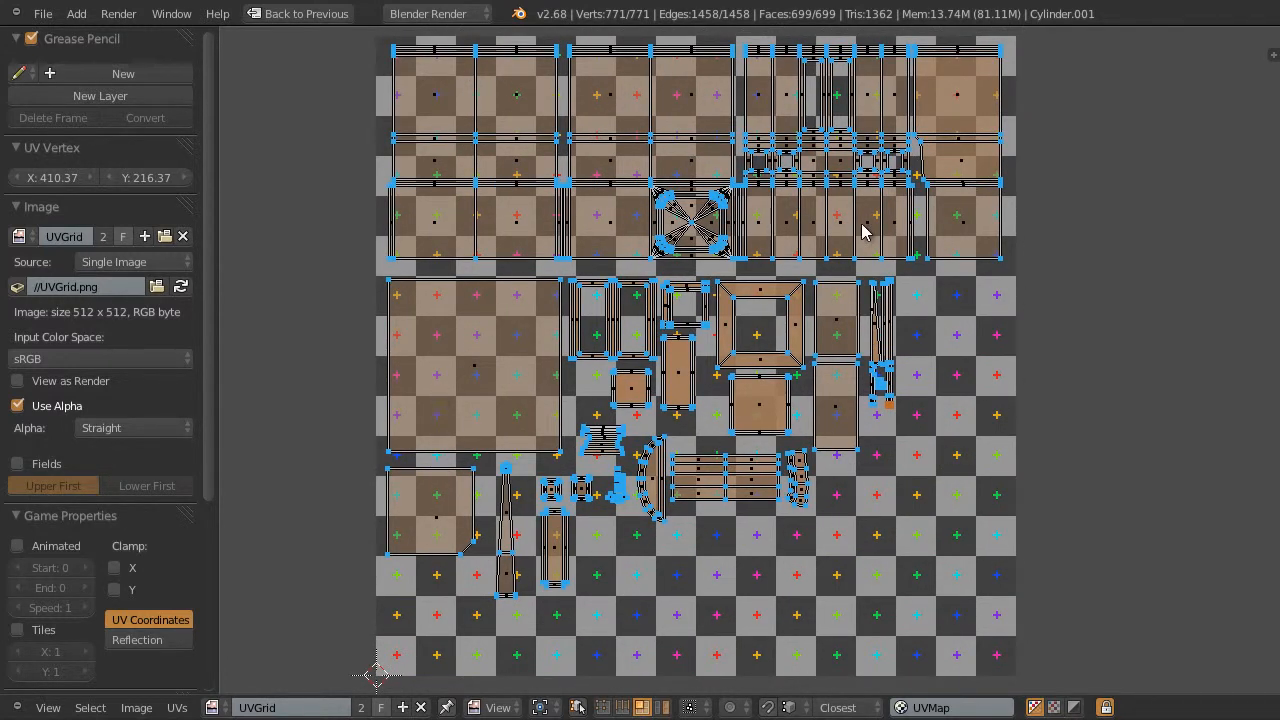
middle_drag(563, 239, 577, 271)
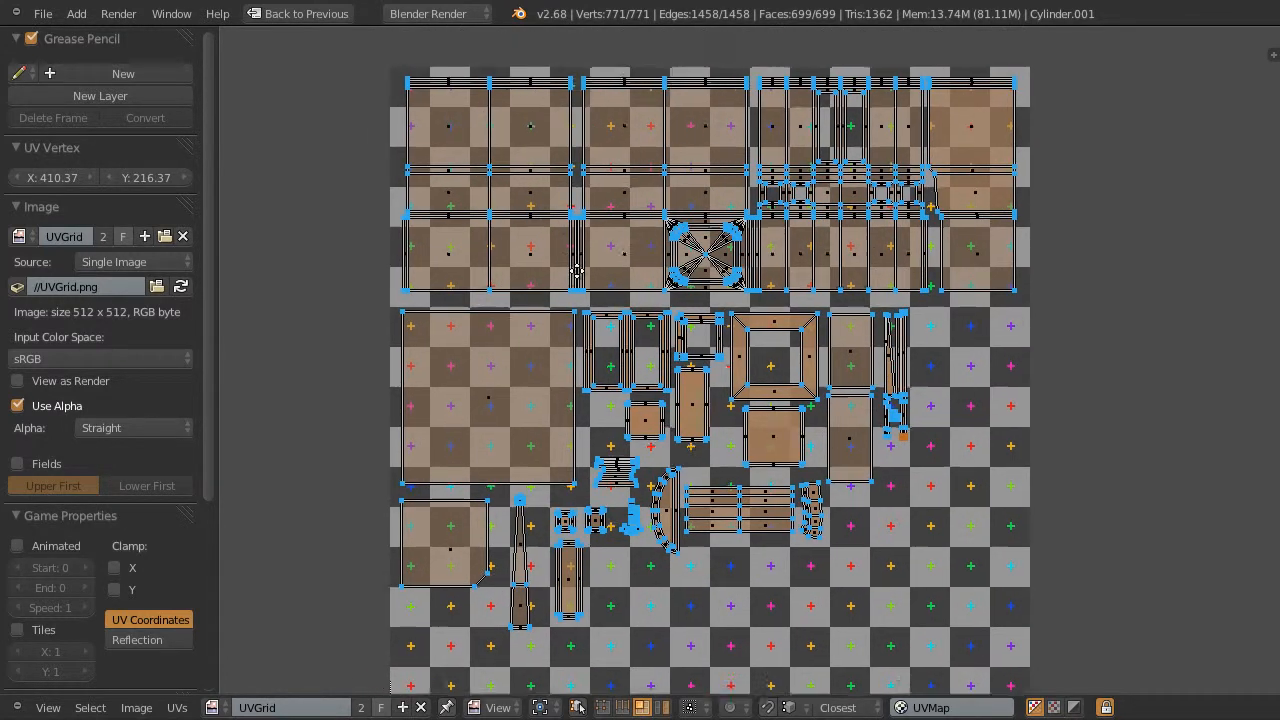
- Examine the packed layout, checking how the wall islands line up and how the smaller pieces are spaced beneath them
scroll(646, 369, up, 3)
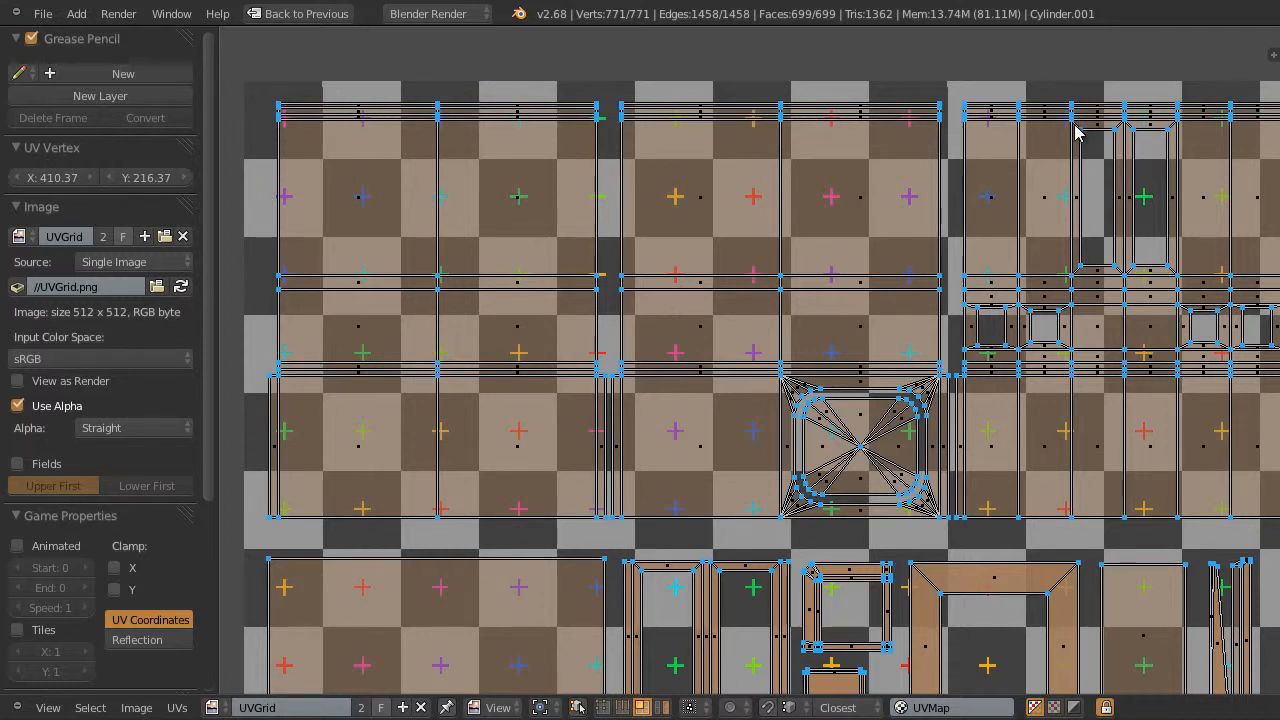
scroll(1040, 185, down, 2)
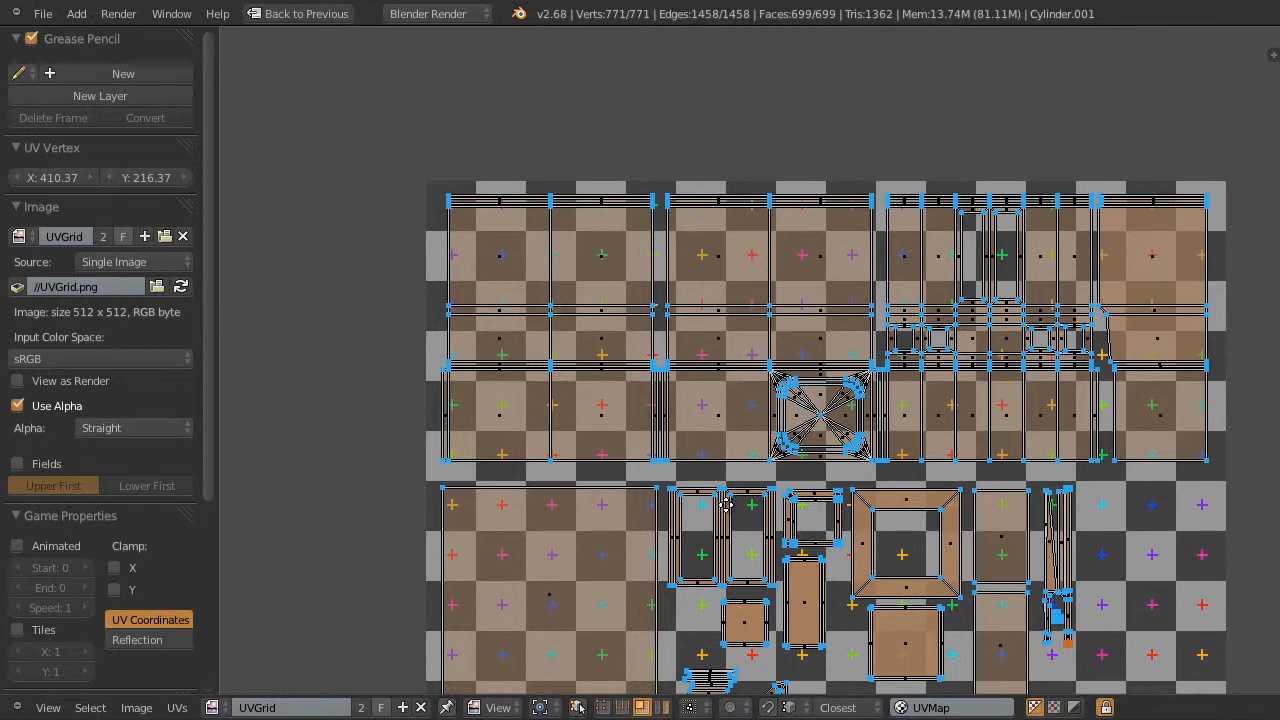
middle_drag(726, 504, 698, 270)
scroll(688, 482, down, 1)
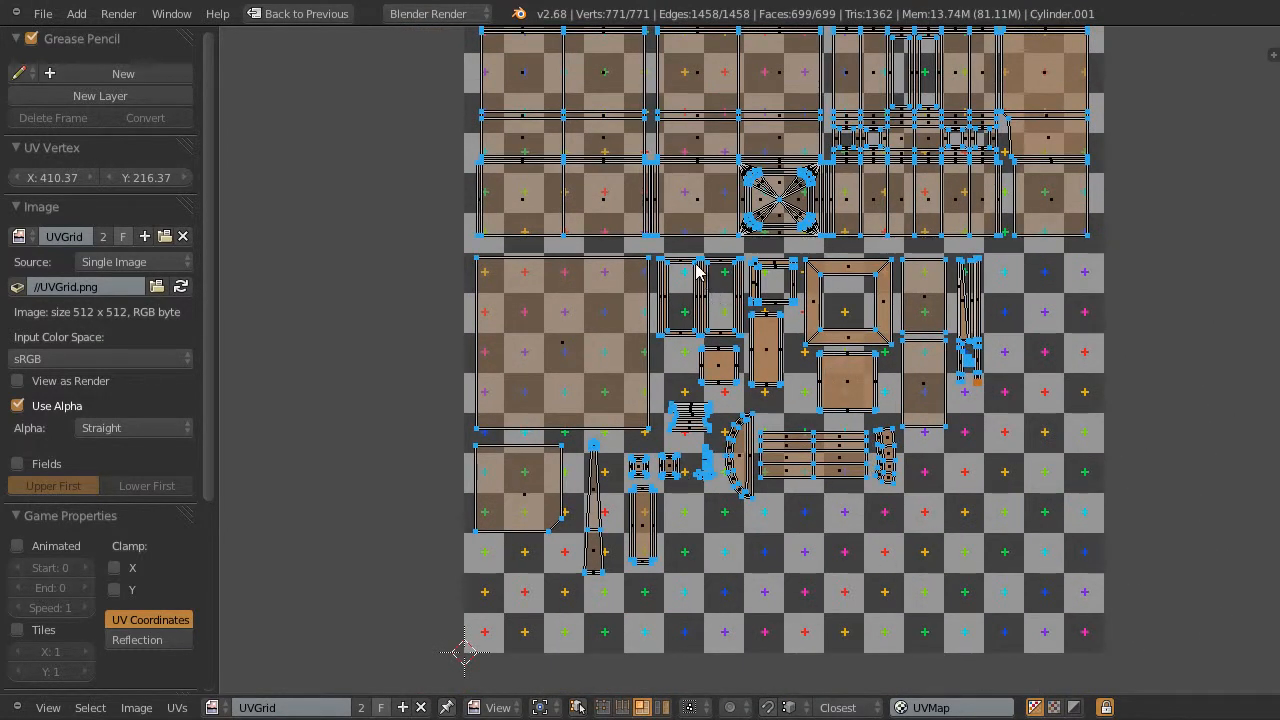
scroll(743, 371, up, 3)
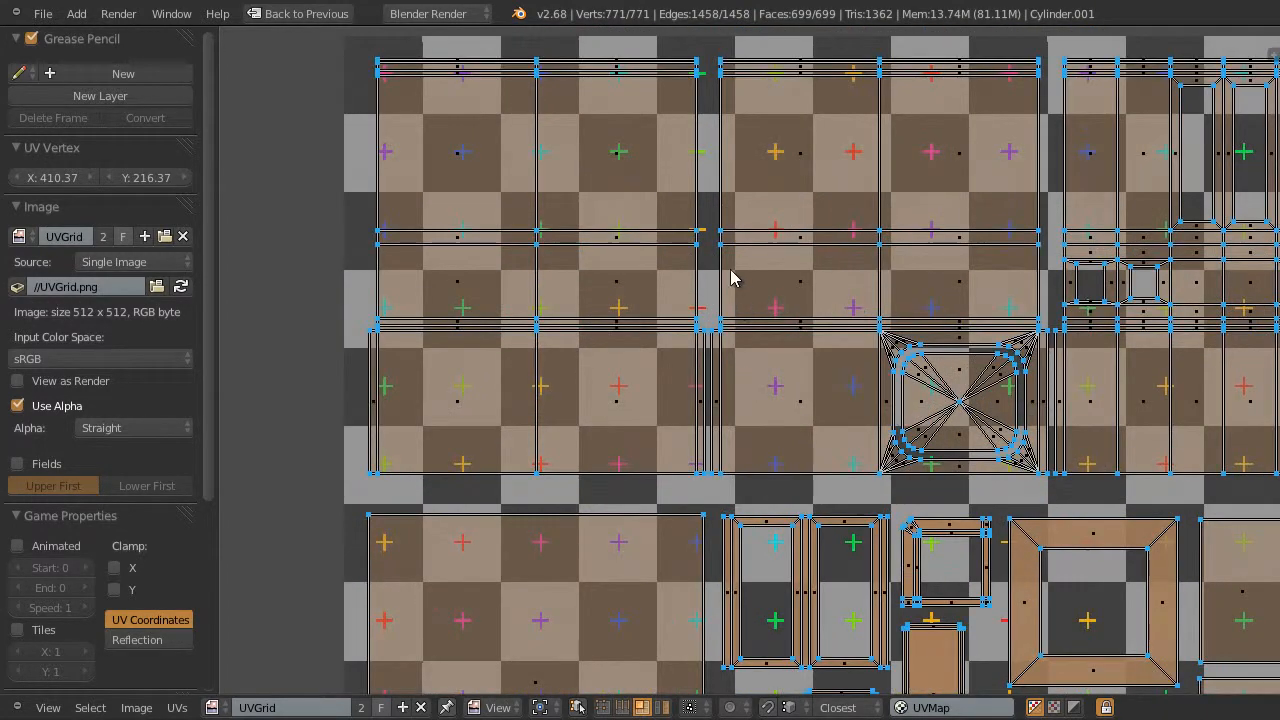
scroll(733, 279, up, 1)
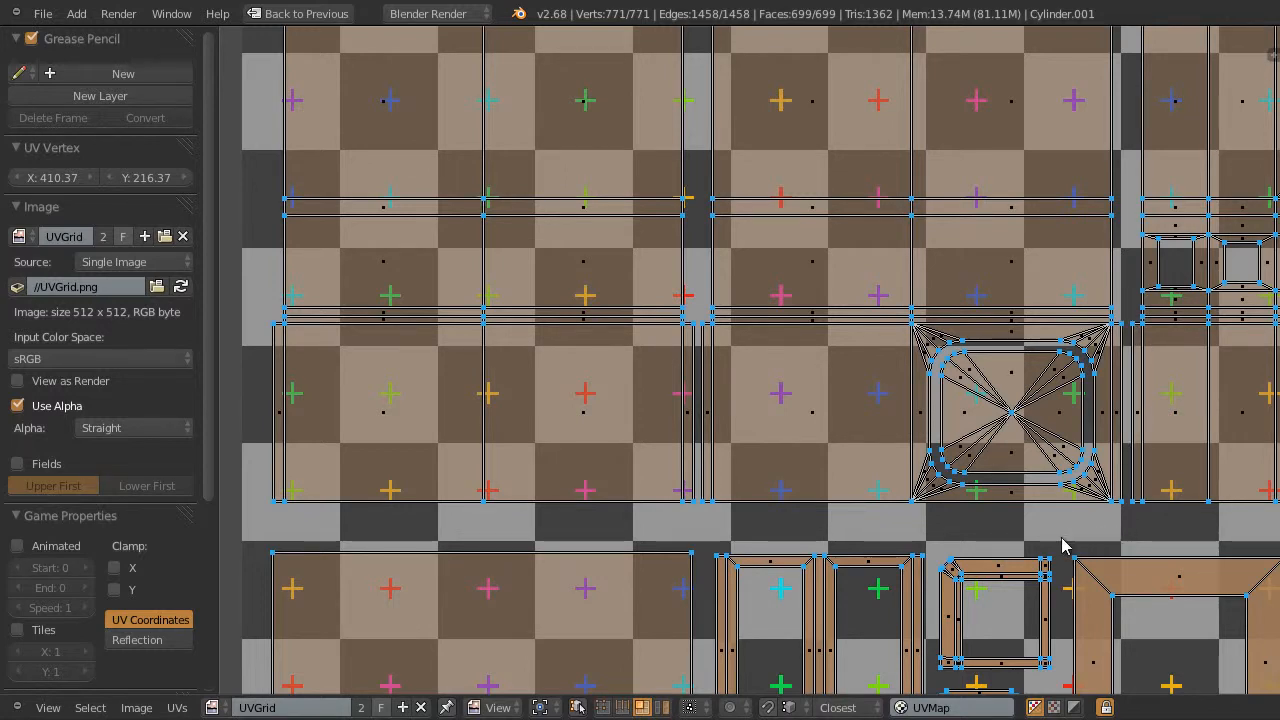
scroll(1100, 510, up, 2)
middle_drag(1108, 503, 752, 480)
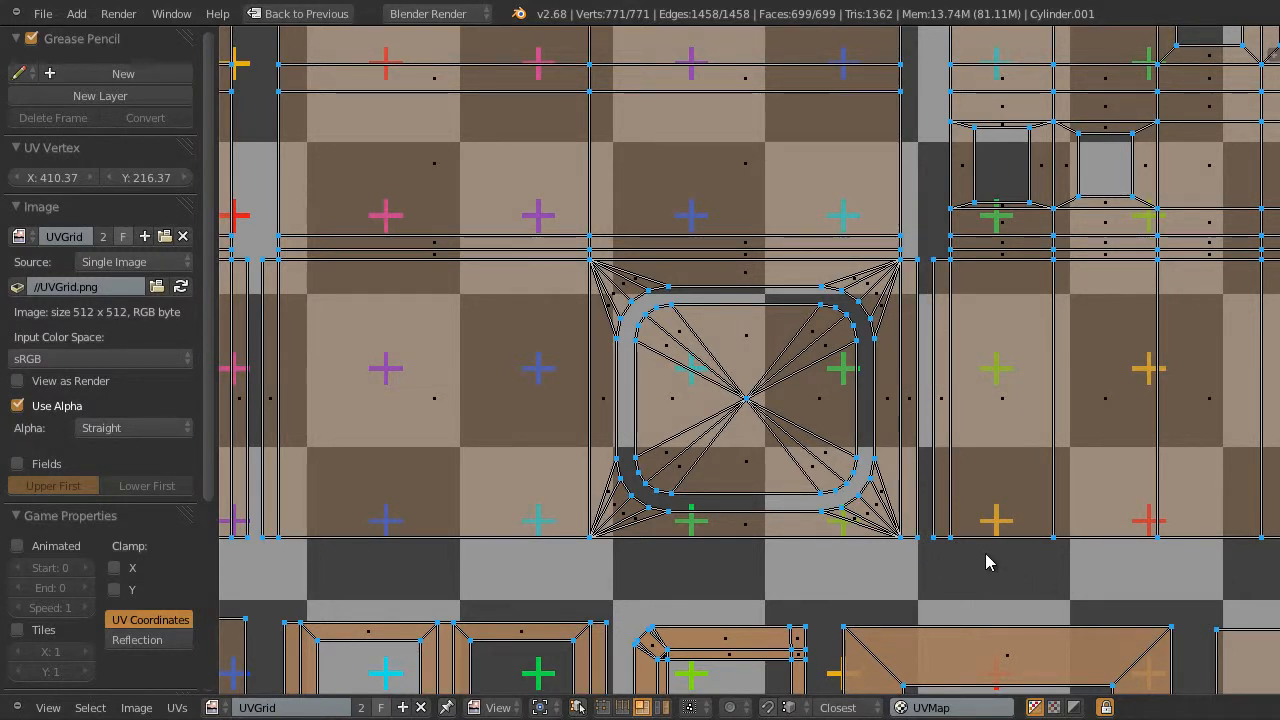
scroll(849, 486, down, 8)
scroll(849, 486, up, 3)
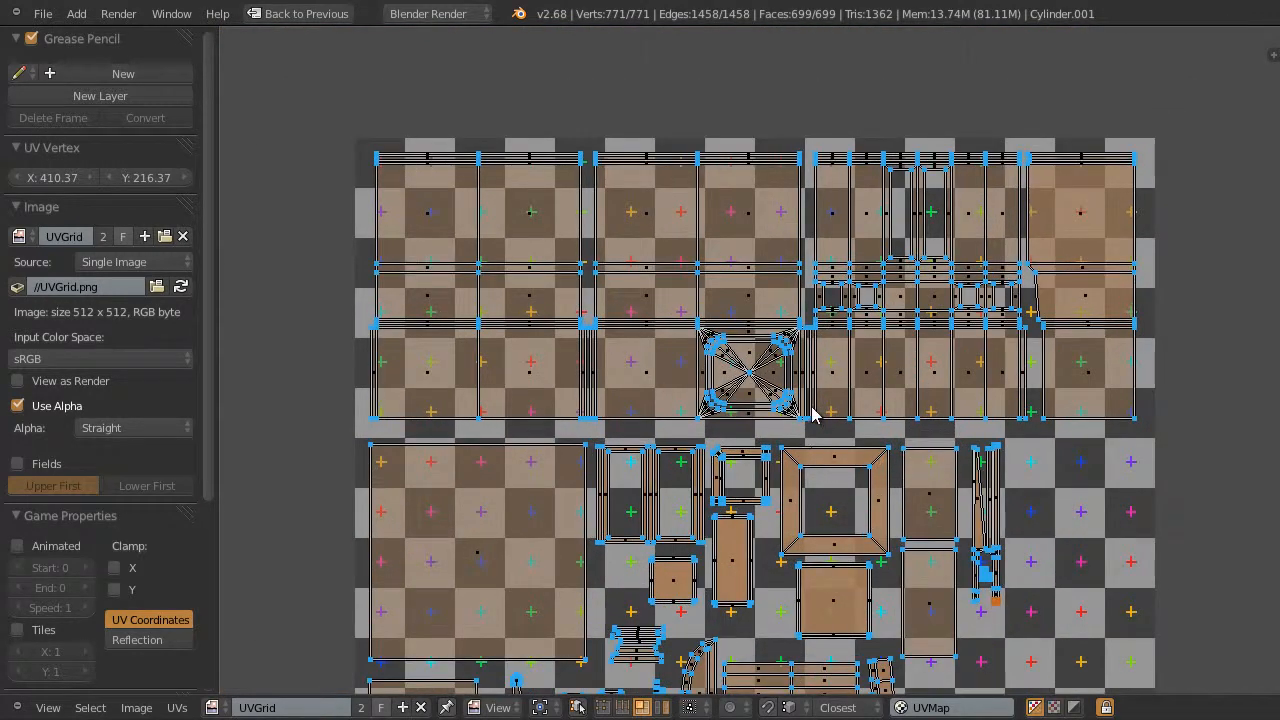
scroll(800, 428, up, 1)
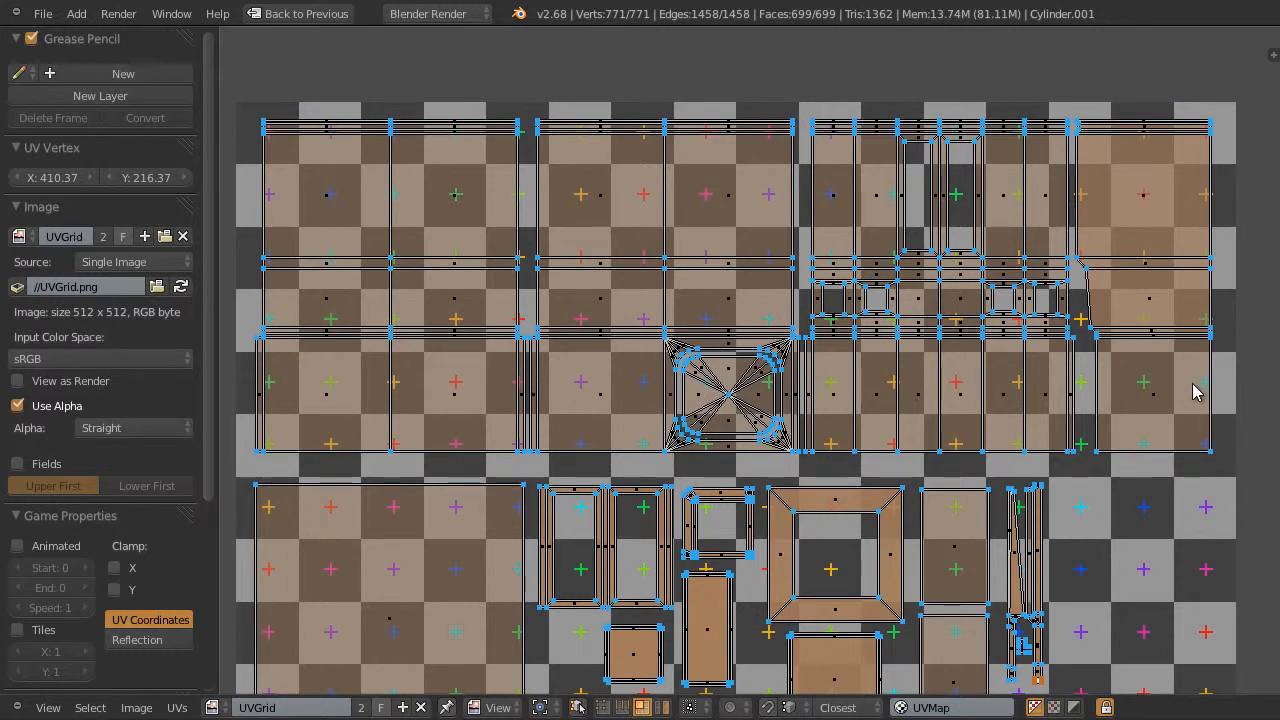
scroll(900, 412, down, 4)
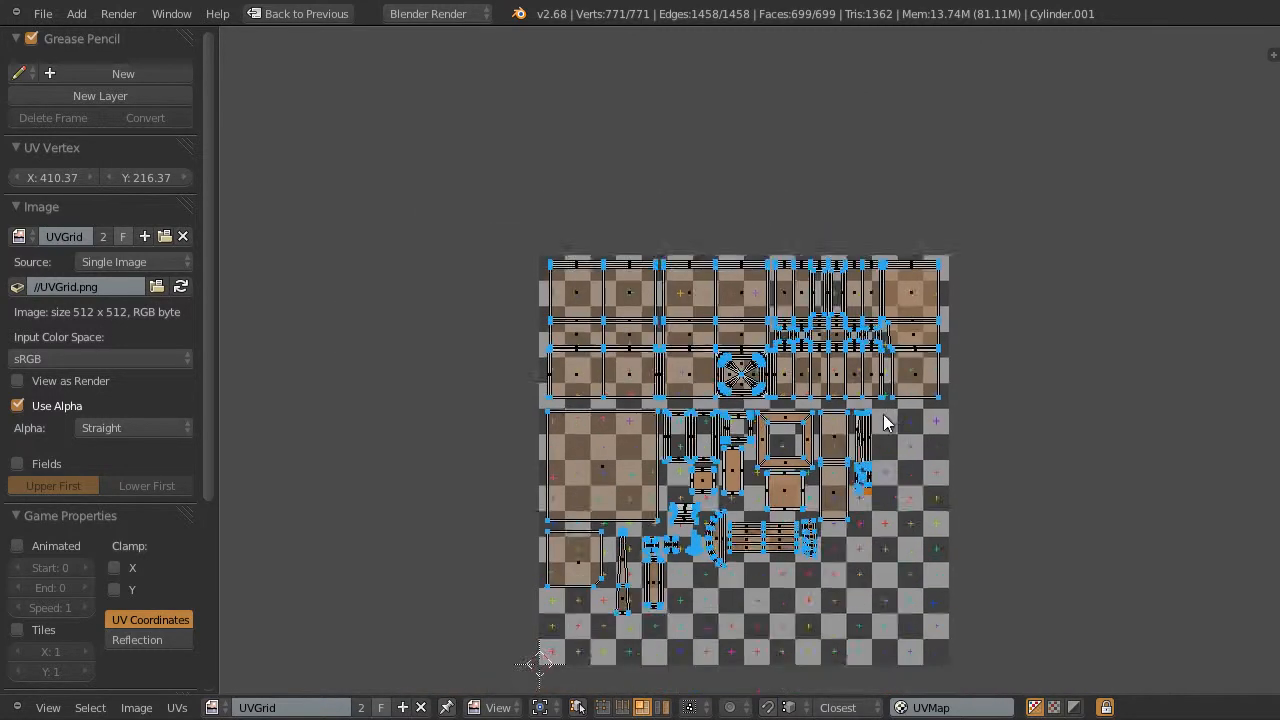
scroll(884, 422, up, 1)
scroll(900, 430, up, 2)
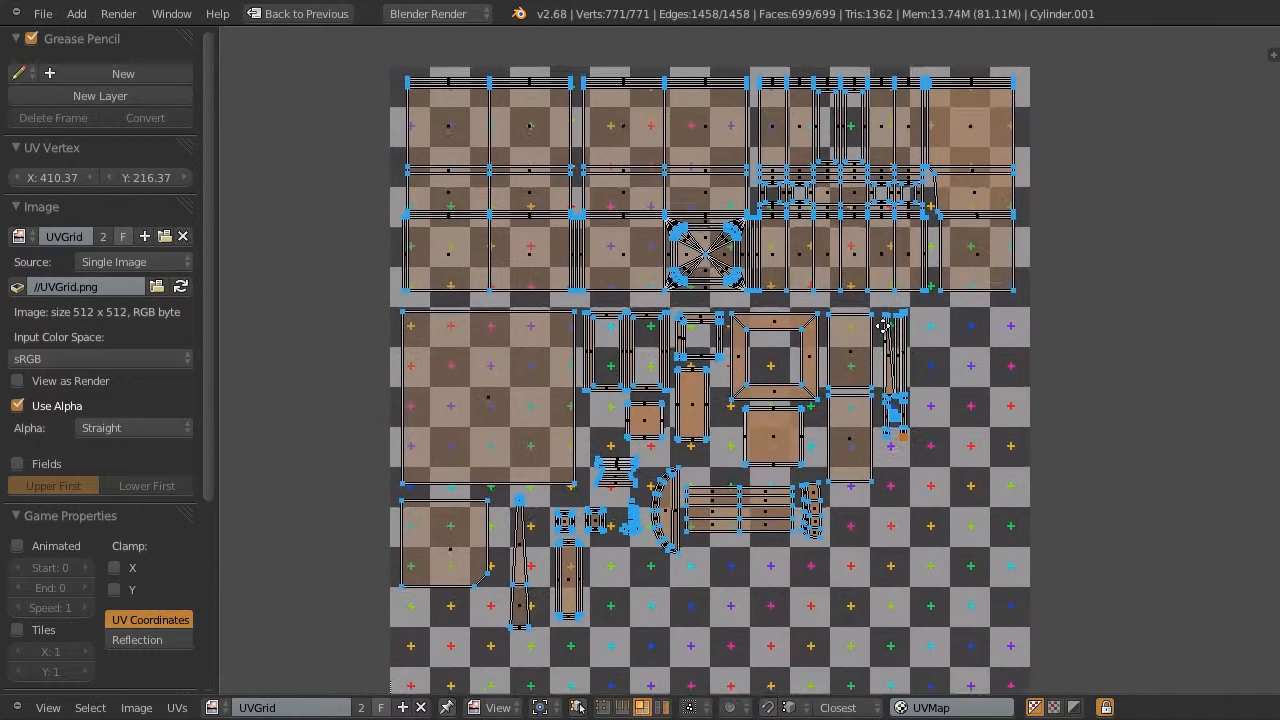
scroll(860, 340, up, 1)
scroll(825, 350, down, 2)
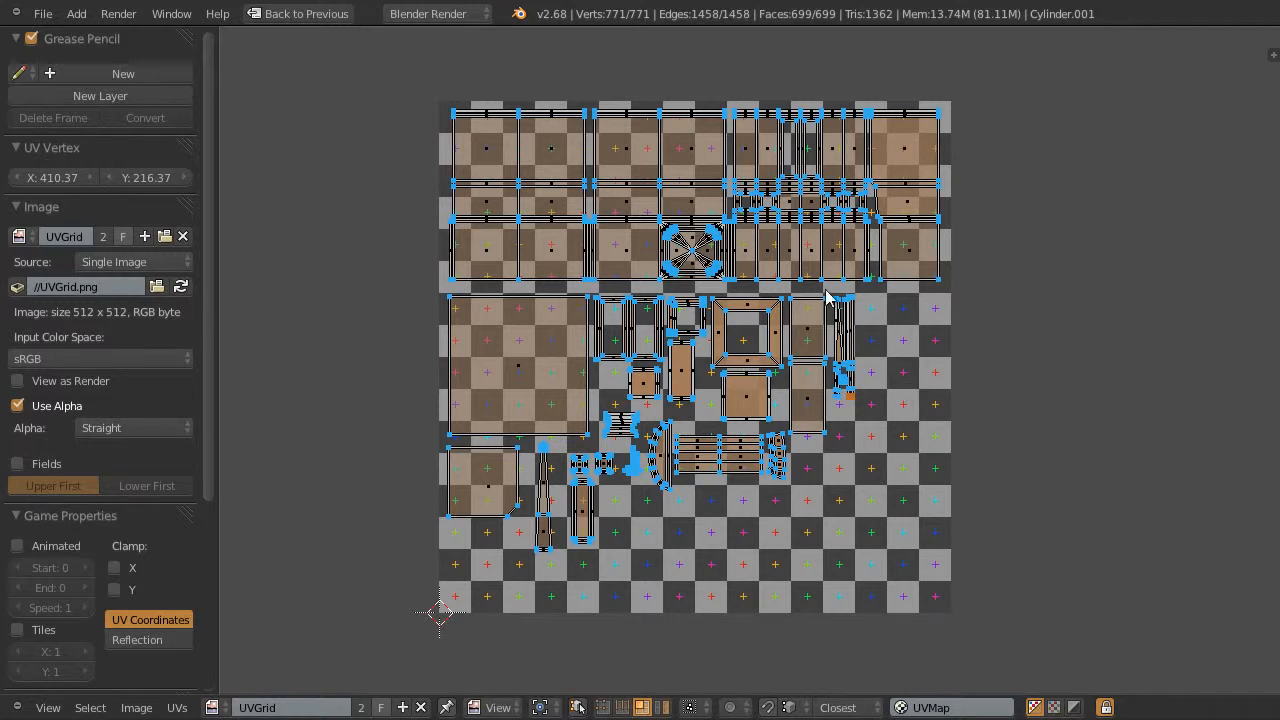
- Select all UV islands in the packed layout
key(ctrl+Tab)
click(821, 330)
key(a)
key(a)
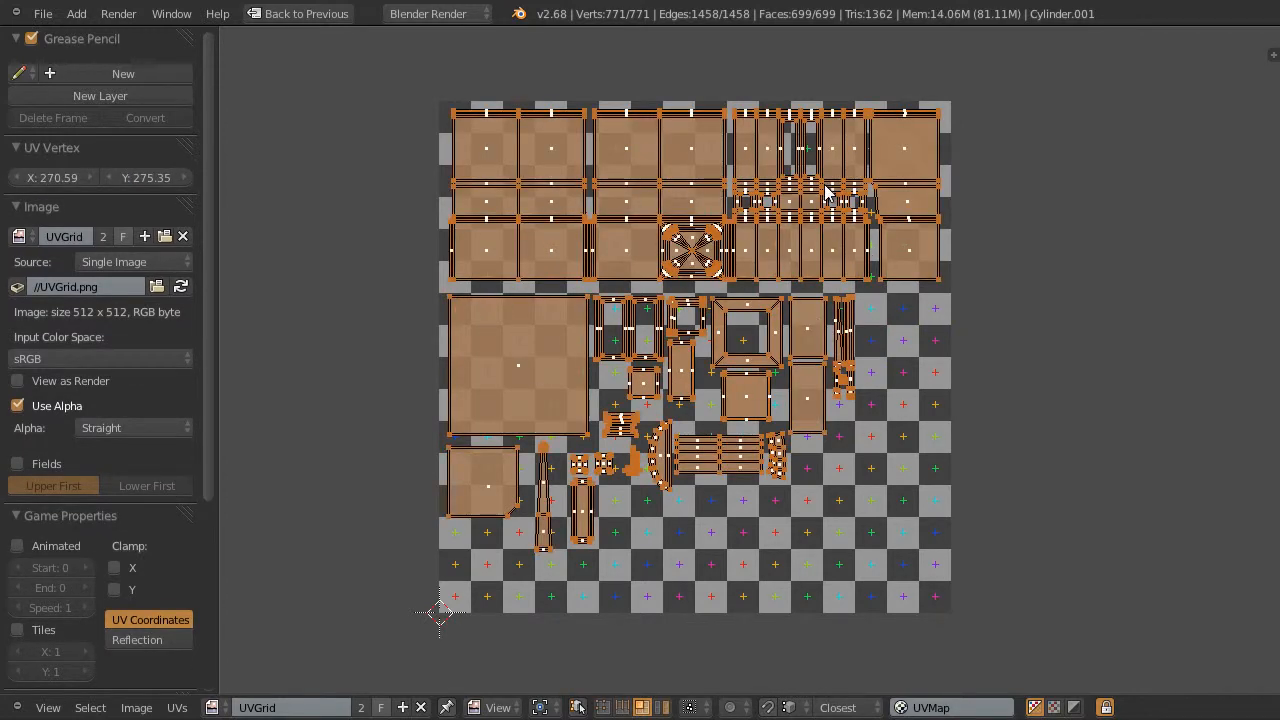
- Start a UV layout export into the module_02 folder and name the file UV_Layout.png
click(176, 707)
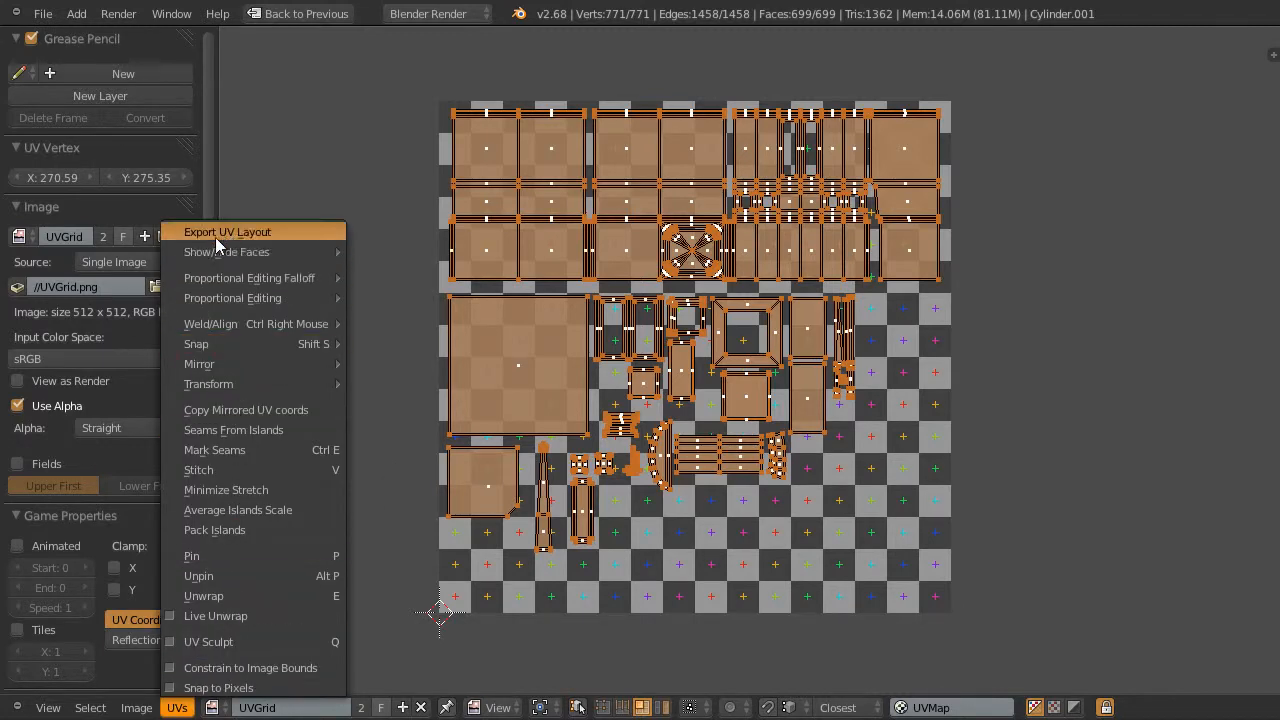
click(298, 231)
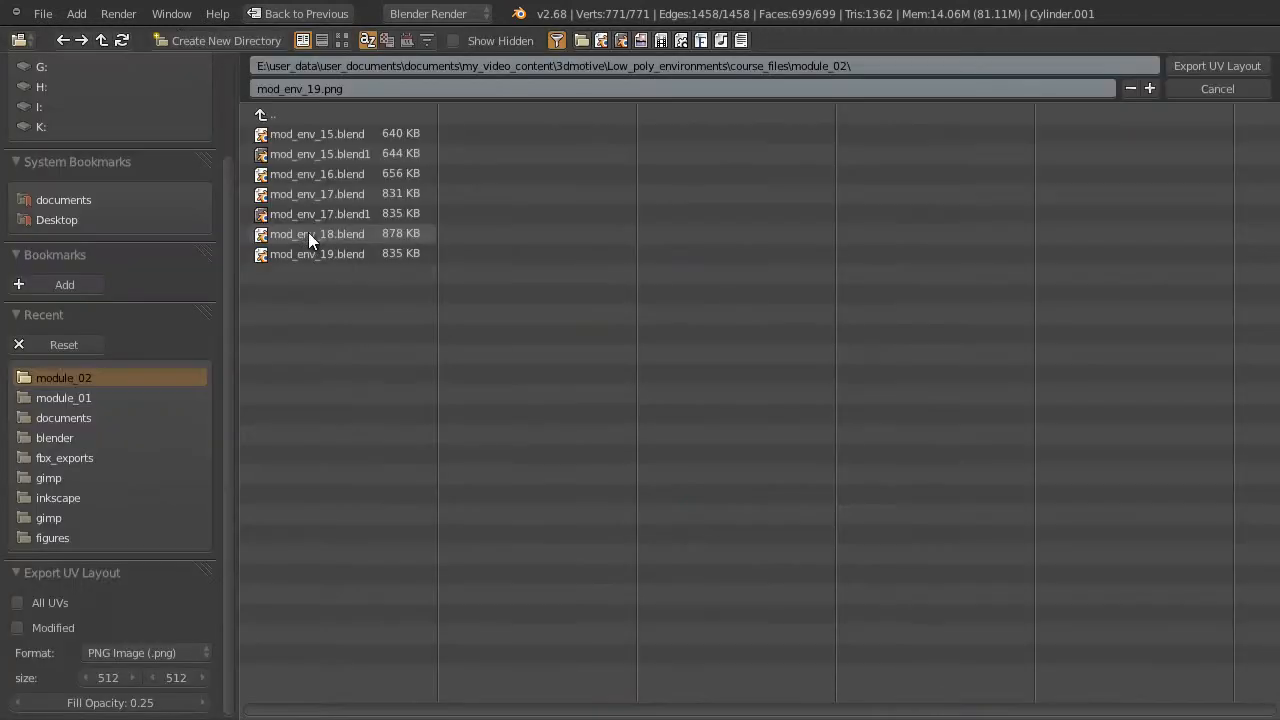
click(322, 87)
drag(322, 87, 220, 87)
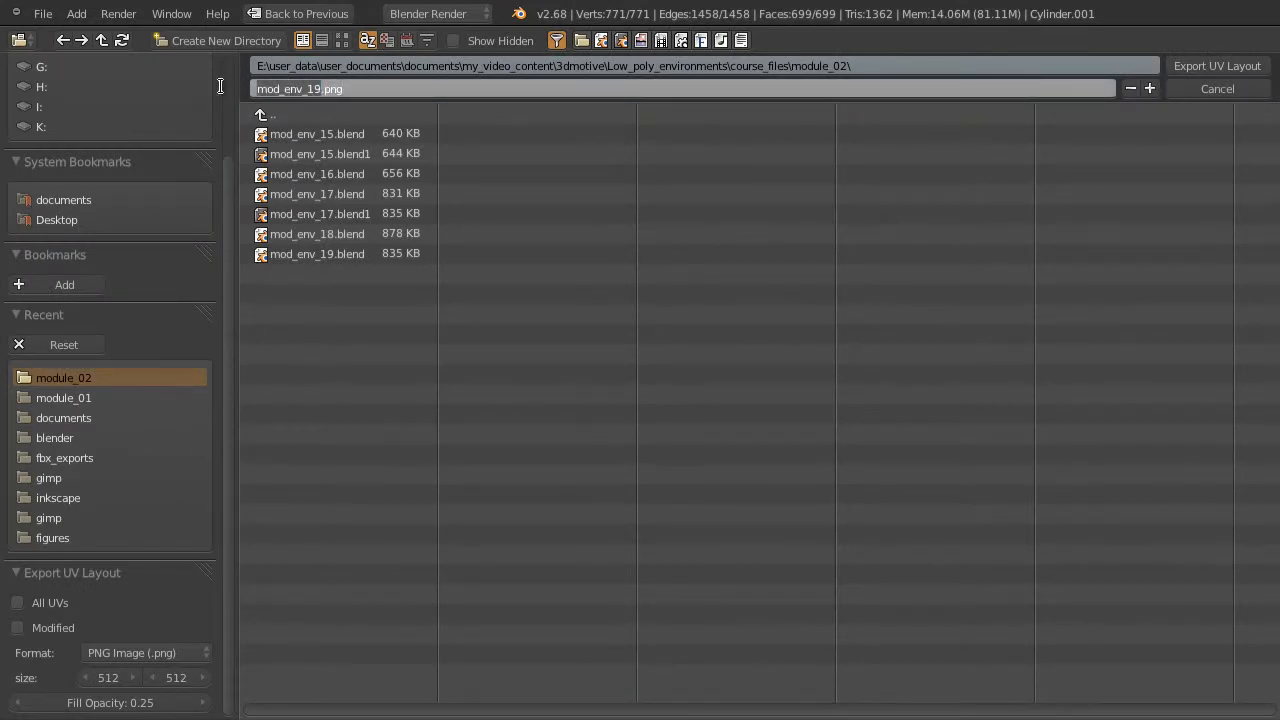
text(UV_Layout)
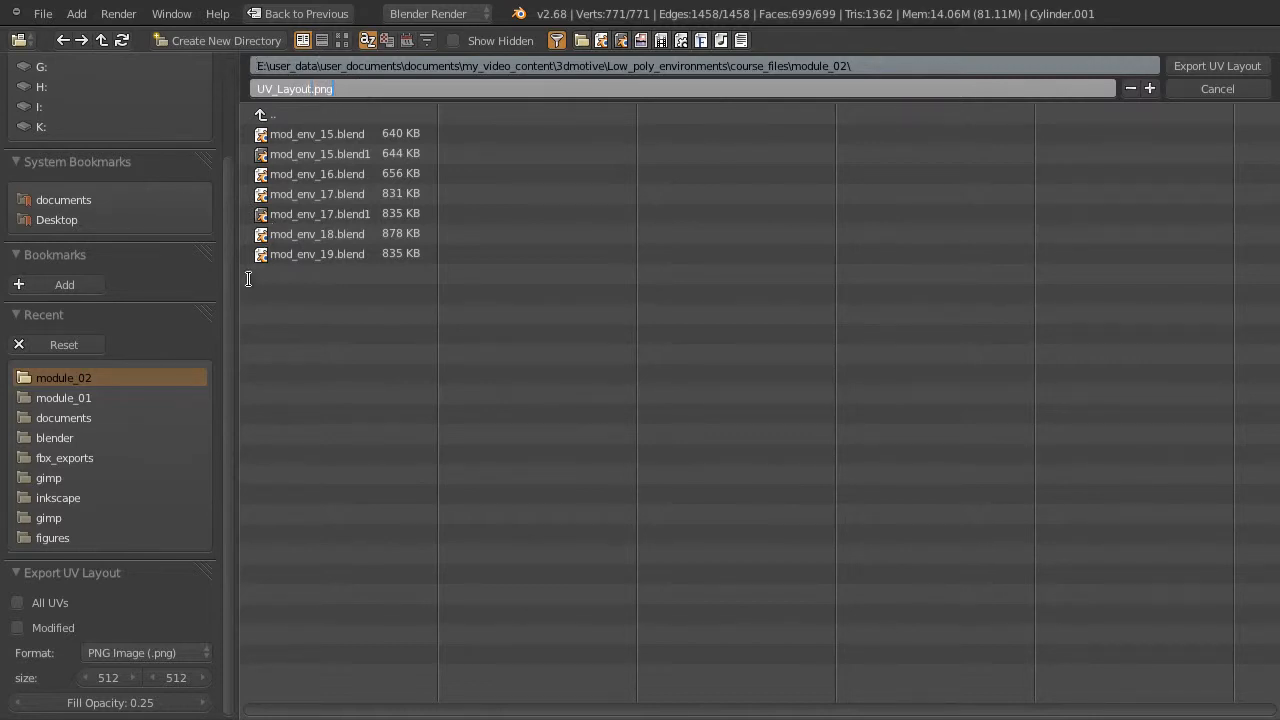
key(Return)
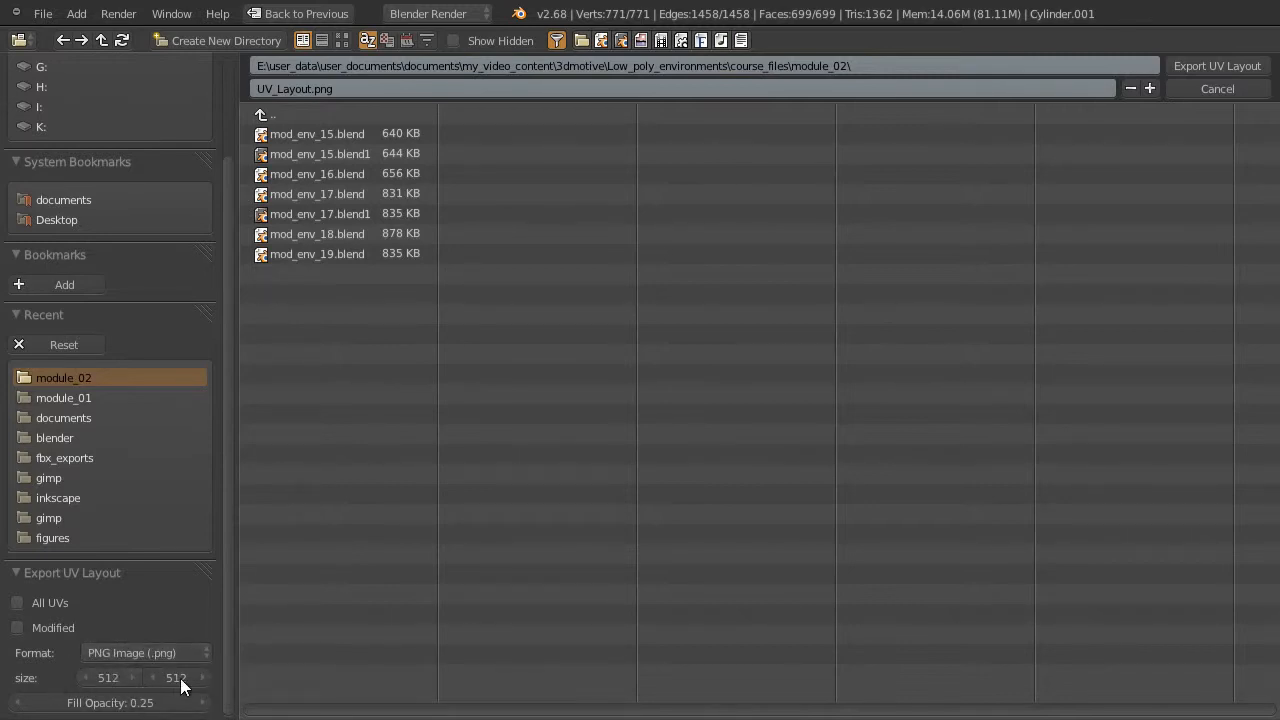
- Set the export size to 2048 by 2048 and export the UV layout as a PNG image
click(138, 687)
text(20)
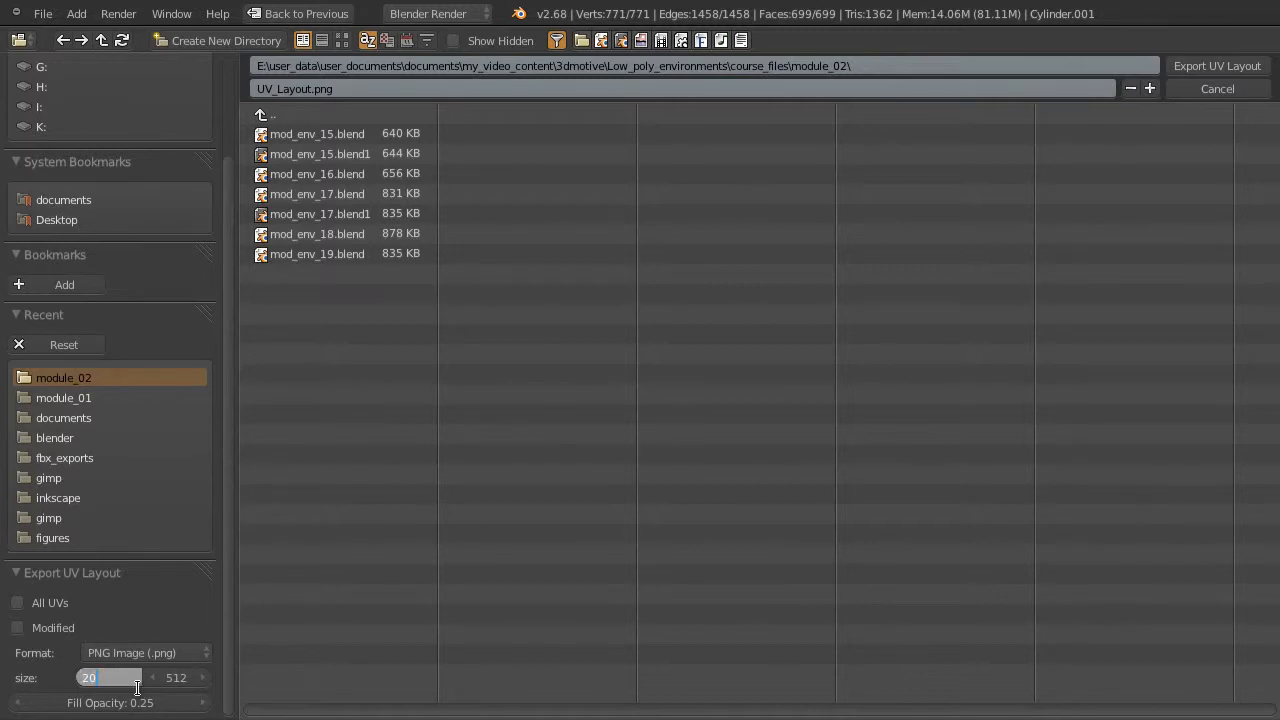
text(48)
key(Return)
click(178, 675)
text(204)
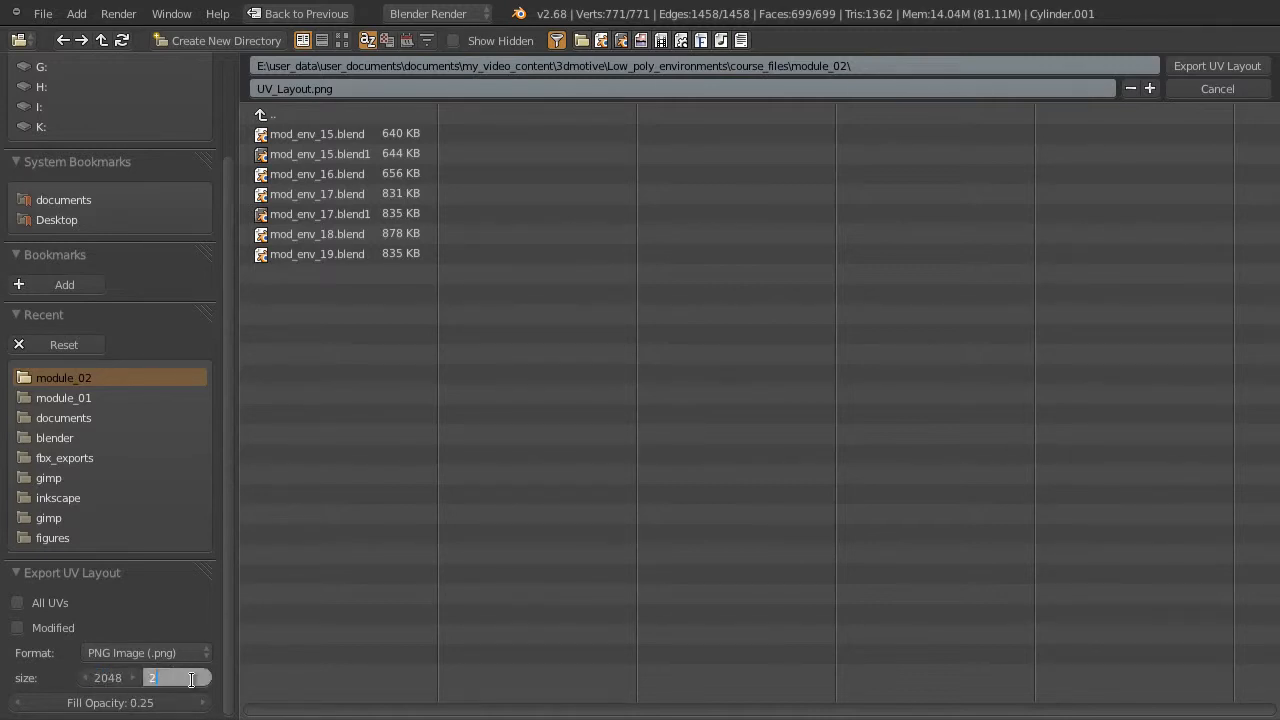
text(8)
key(Return)
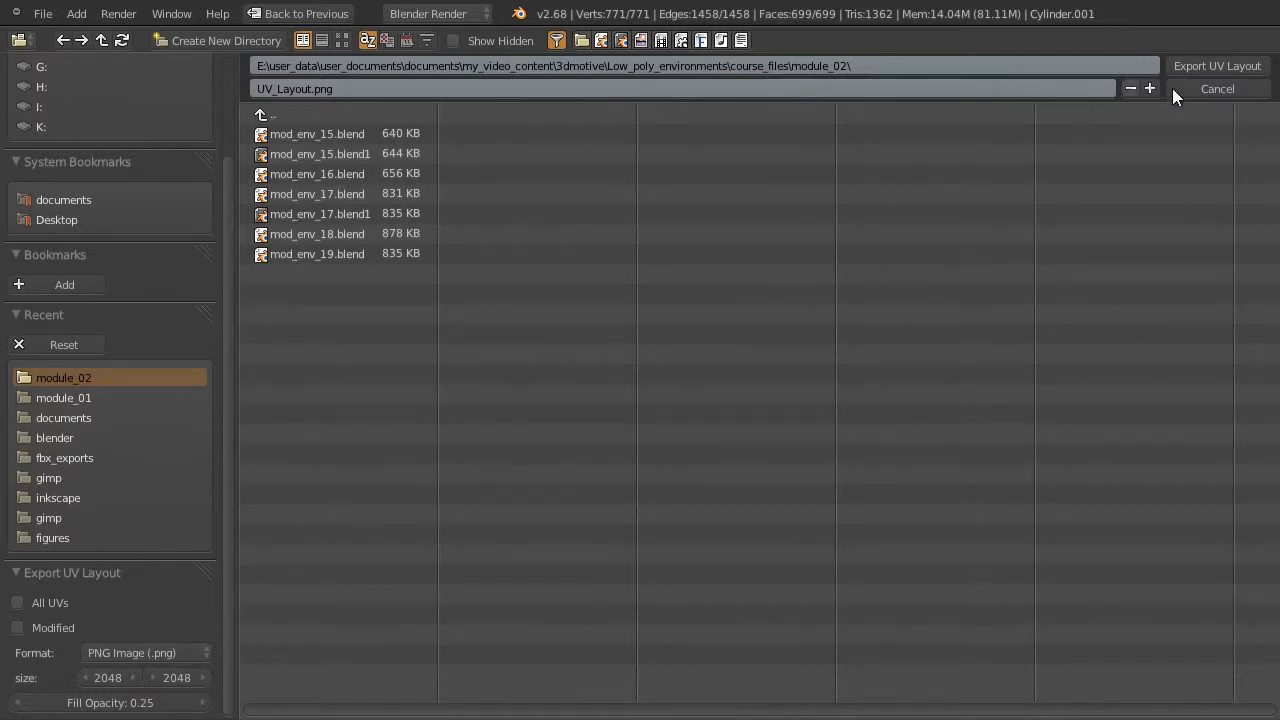
click(1230, 65)
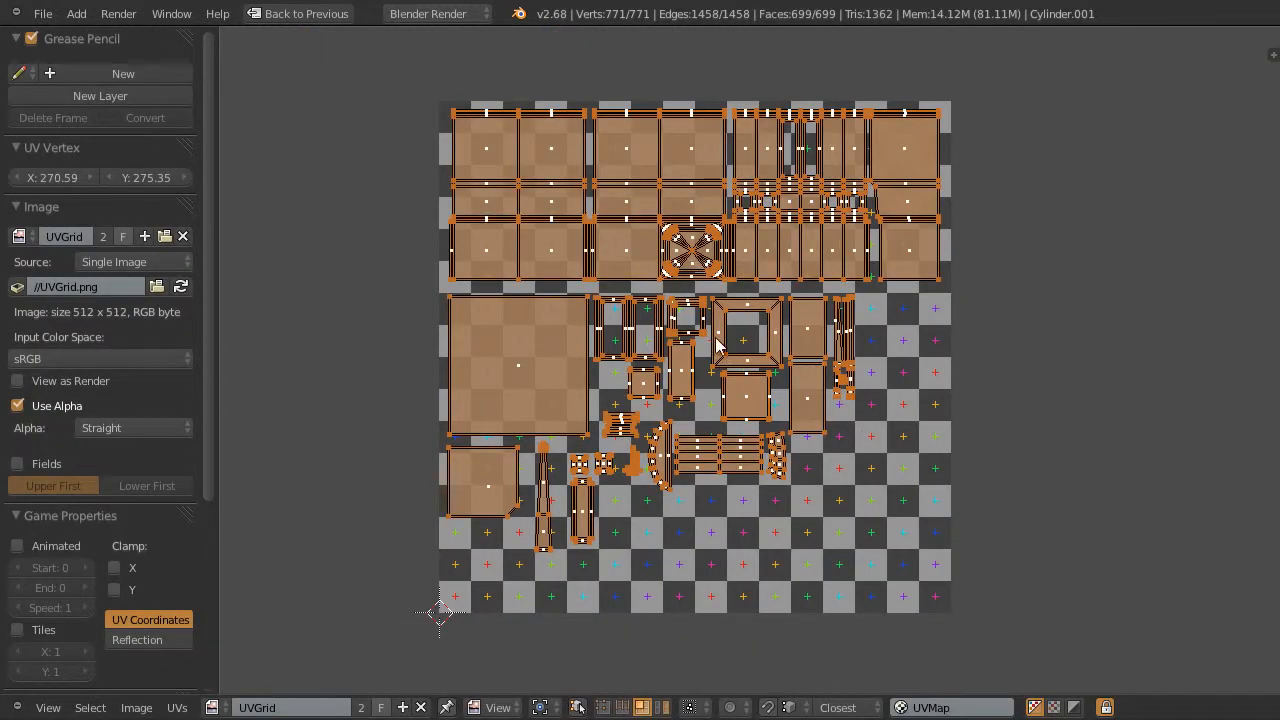
- Switch to File Explorer's module_02 folder and open UV_Layout.png to inspect the exported UV lines
click(410, 718)
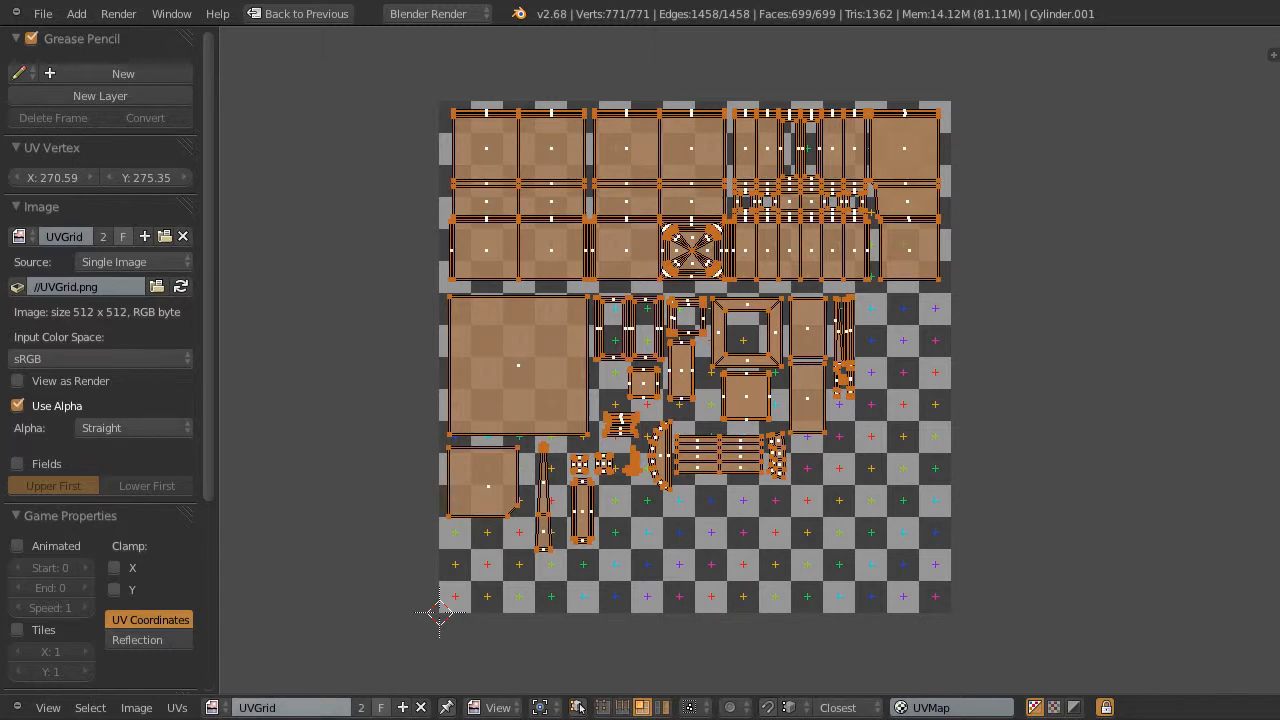
drag(398, 623, 697, 75)
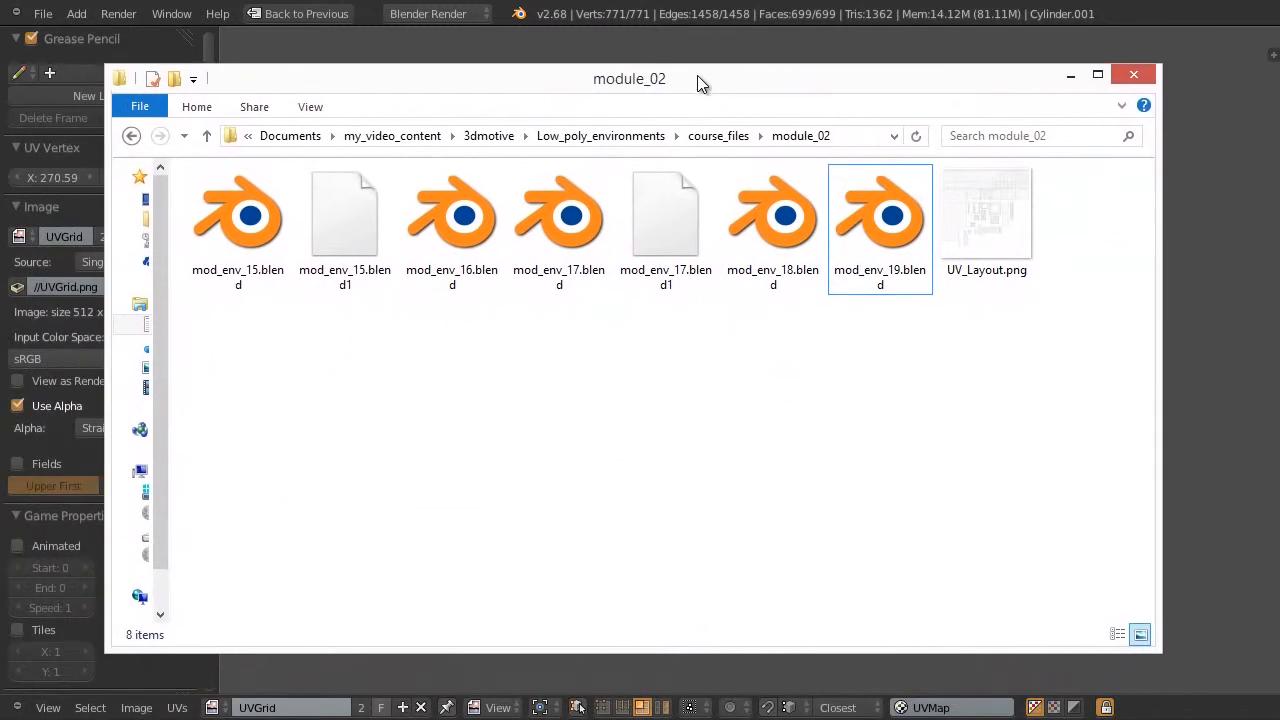
click(992, 208)
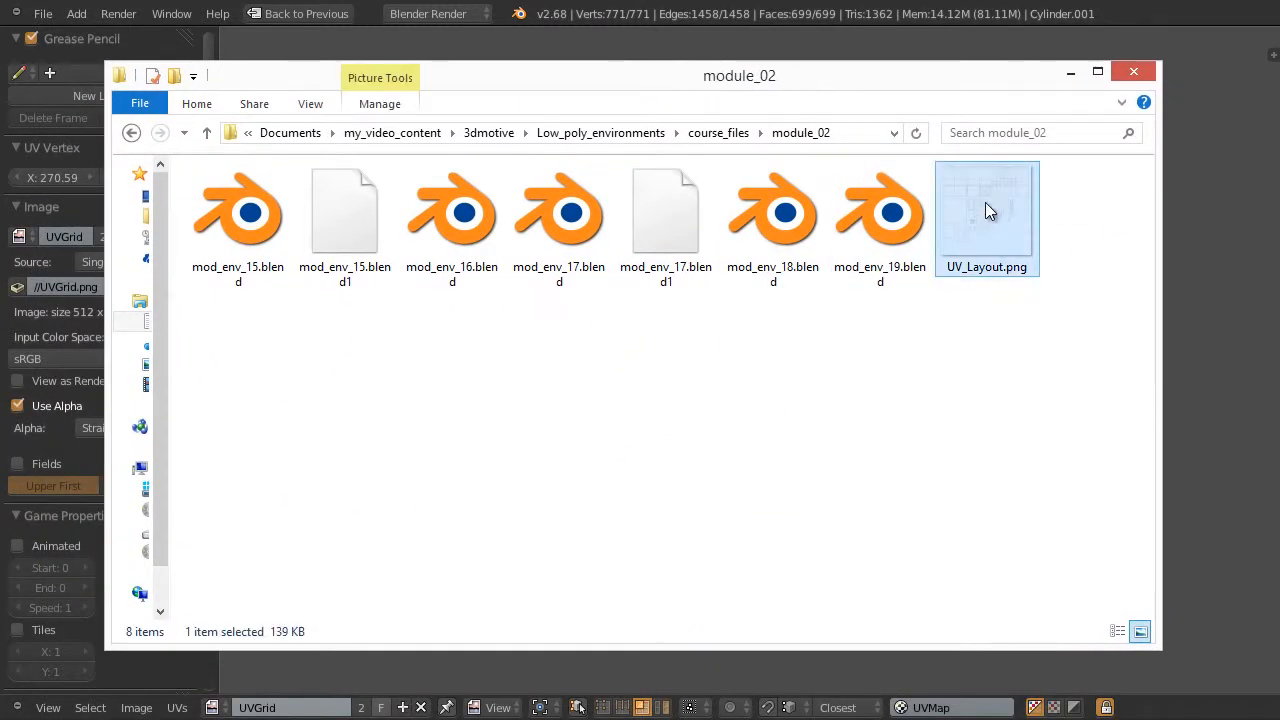
right_click(985, 205)
click(1057, 218)
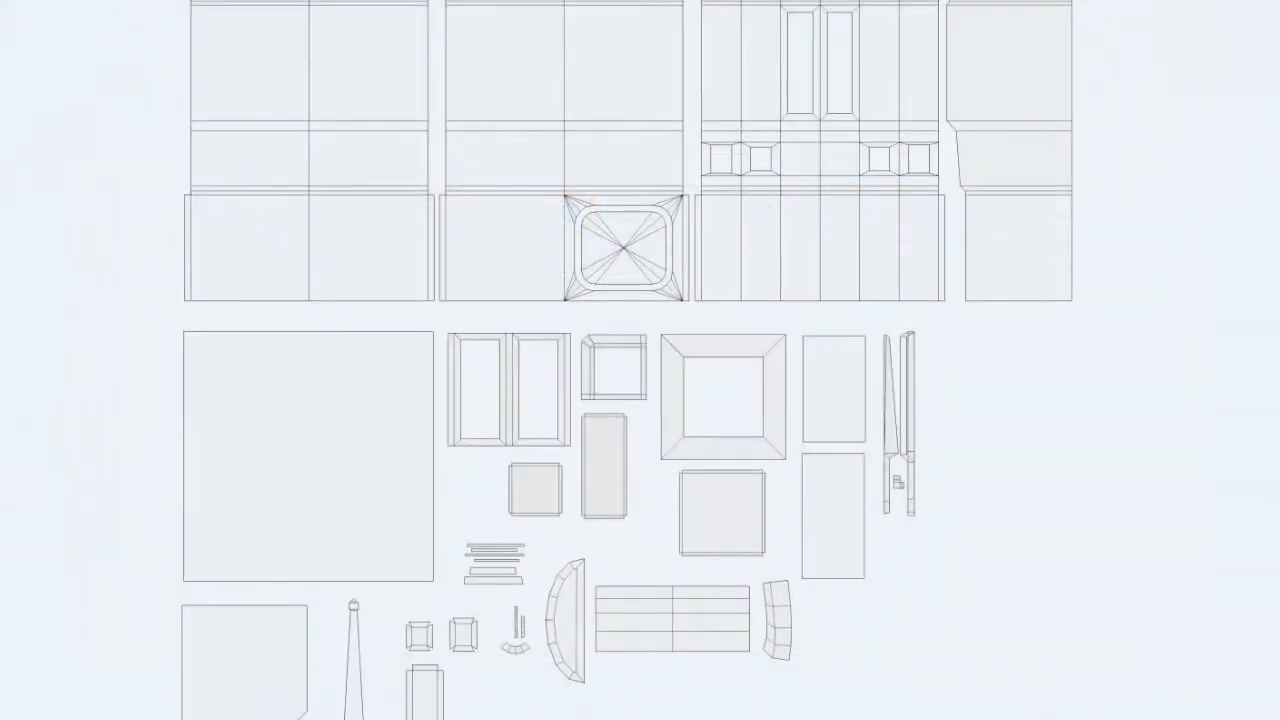
click(1279, 0)
drag(1157, 117, 1027, 0)
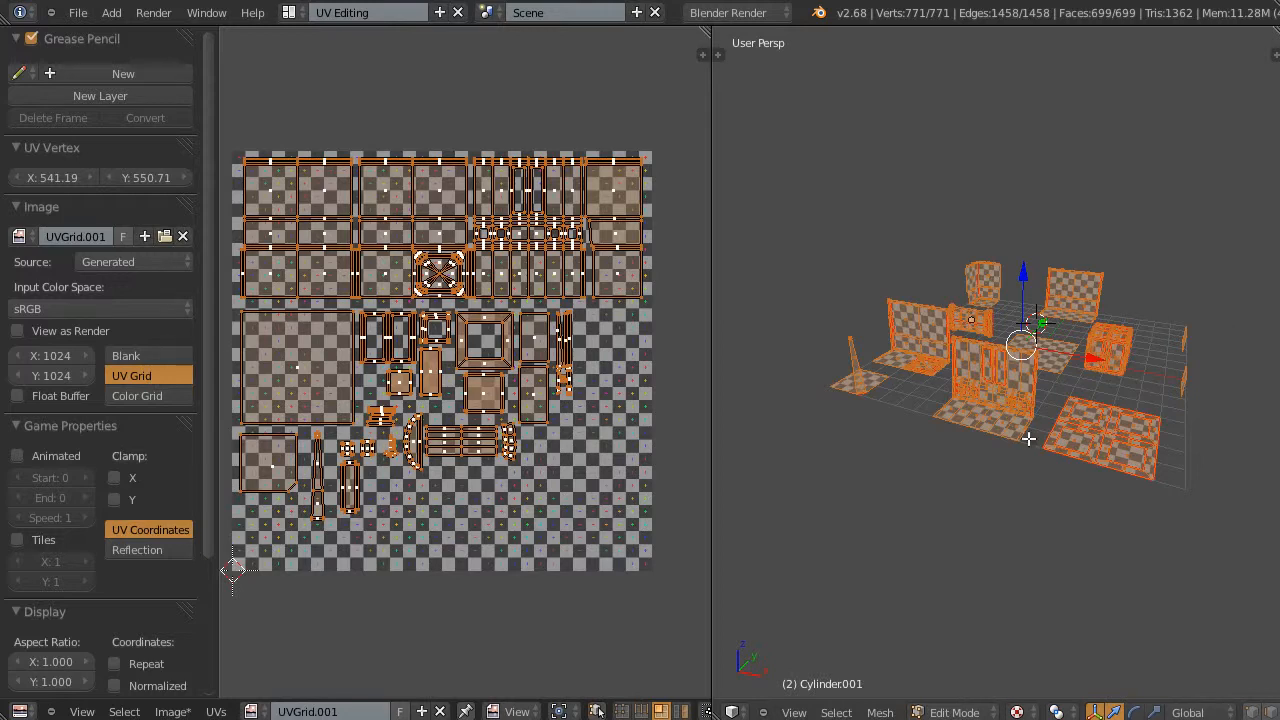
- Examine the finer UV grid's checker pattern up close on the wall piece with the two tall recesses
scroll(1027, 445, up, 8)
scroll(1022, 440, up, 3)
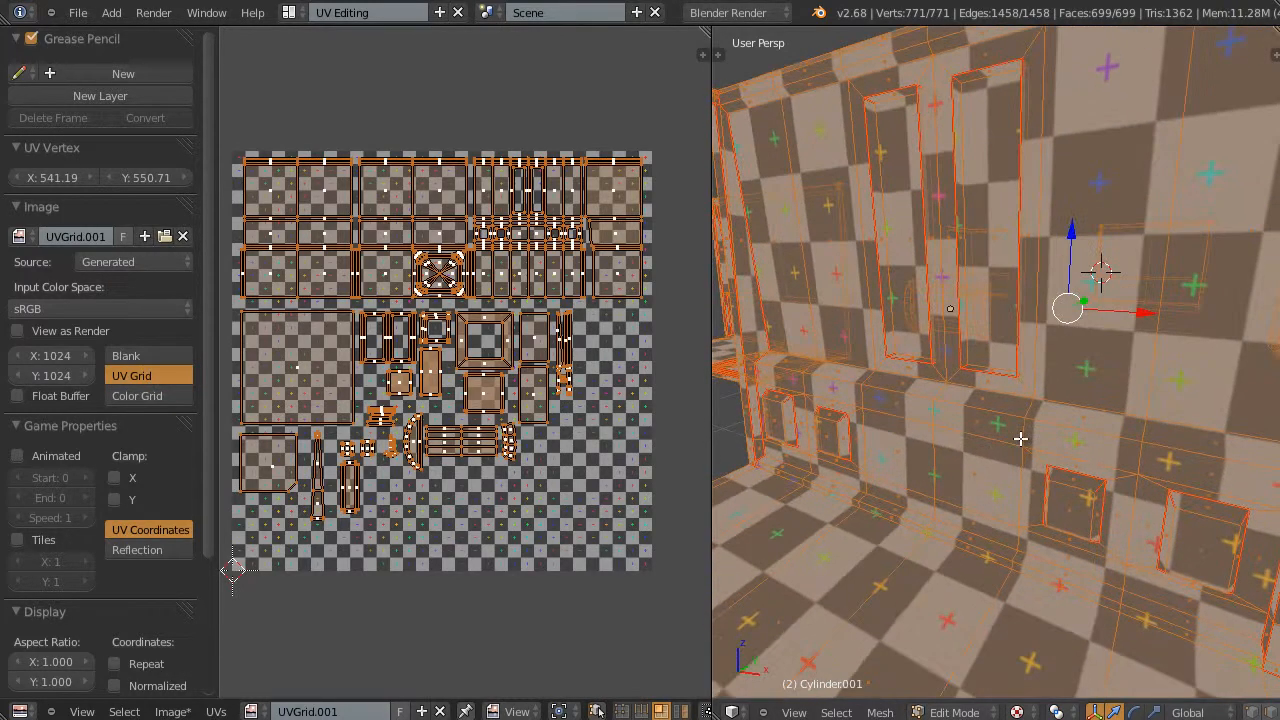
scroll(1020, 434, down, 10)
scroll(1015, 440, up, 5)
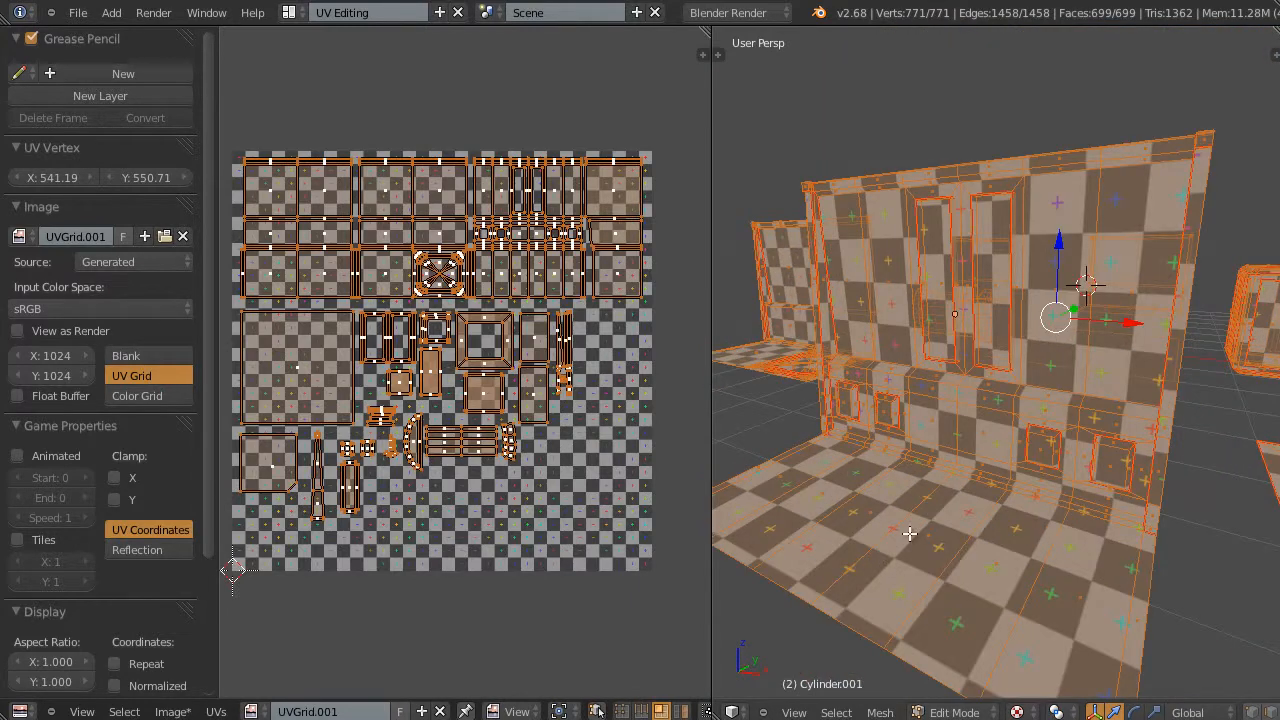
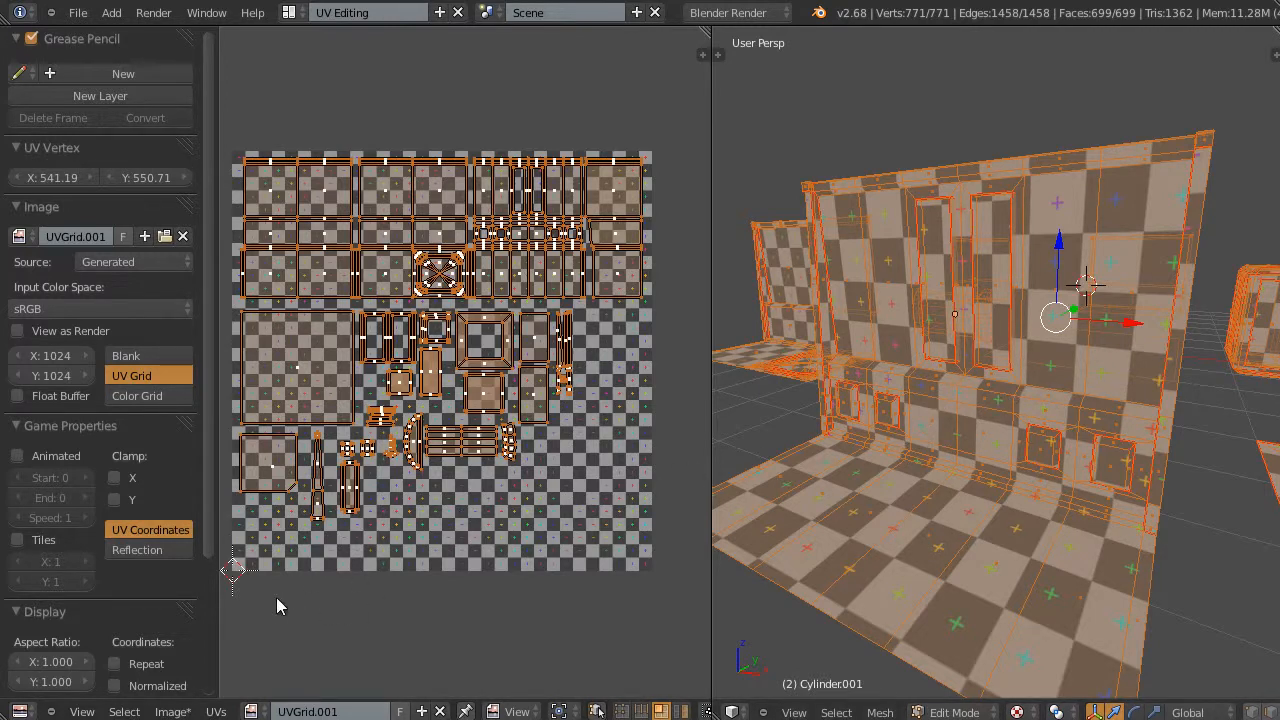
- Start a new image in the UV editor and name it AO_Map
click(168, 711)
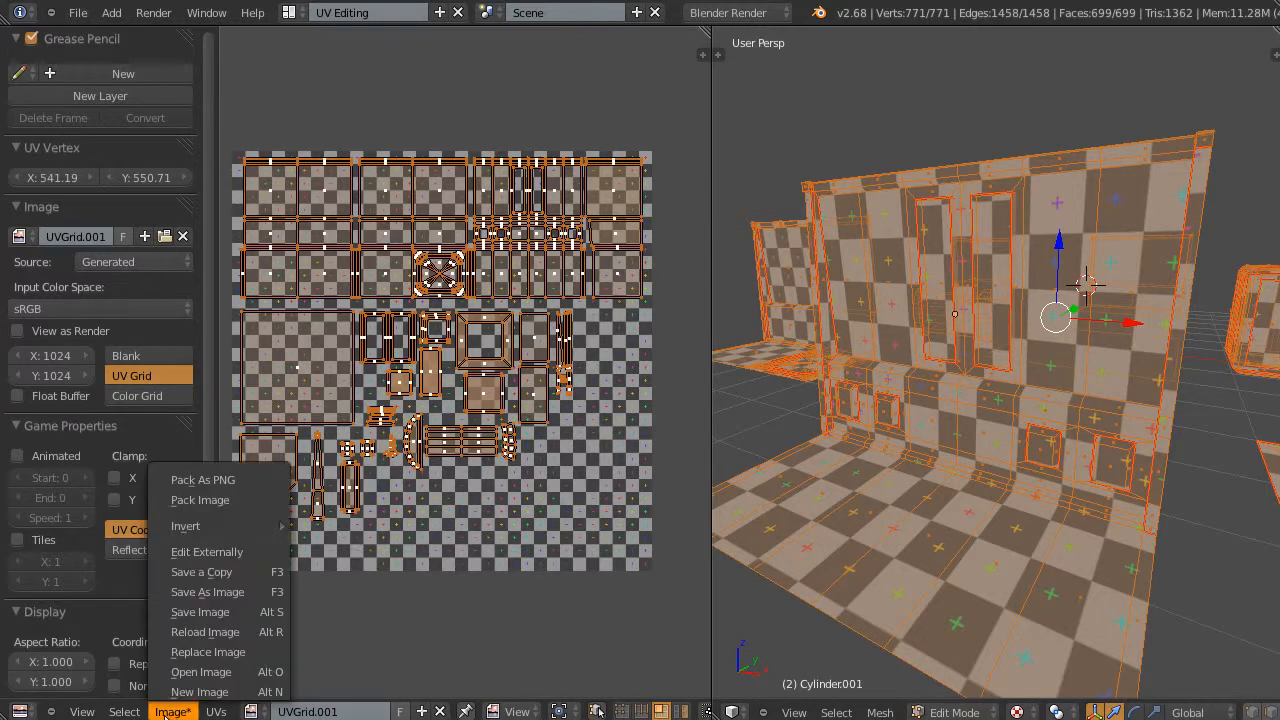
click(246, 694)
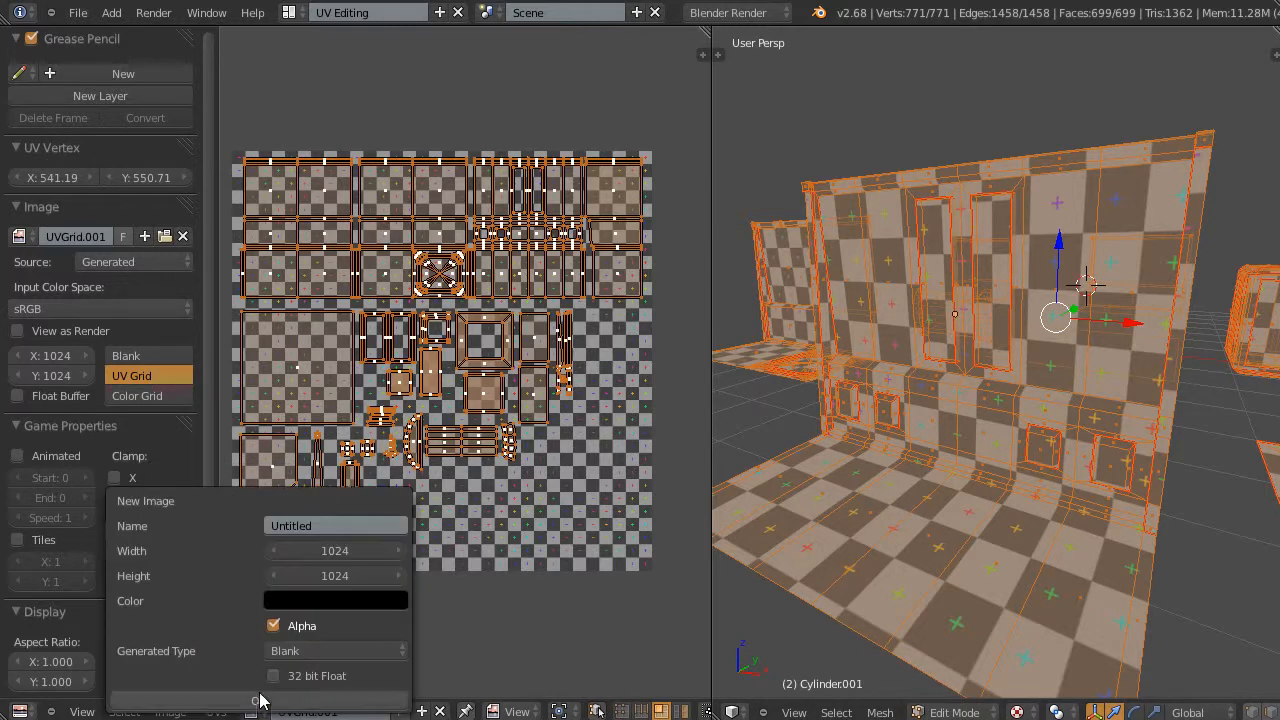
click(343, 529)
text(AO)
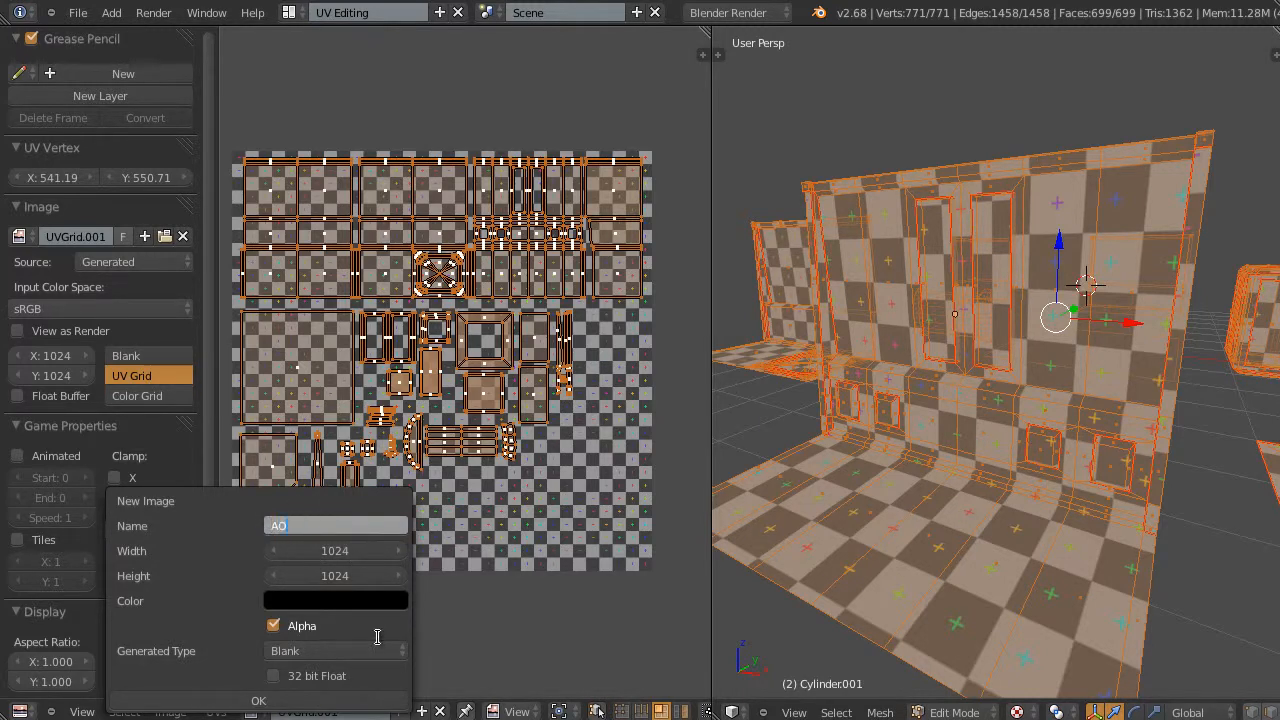
text(_Map)
- Set the new image to 2048 by 2048 pixels without alpha and create it as a blank black image
click(348, 549)
text(20)
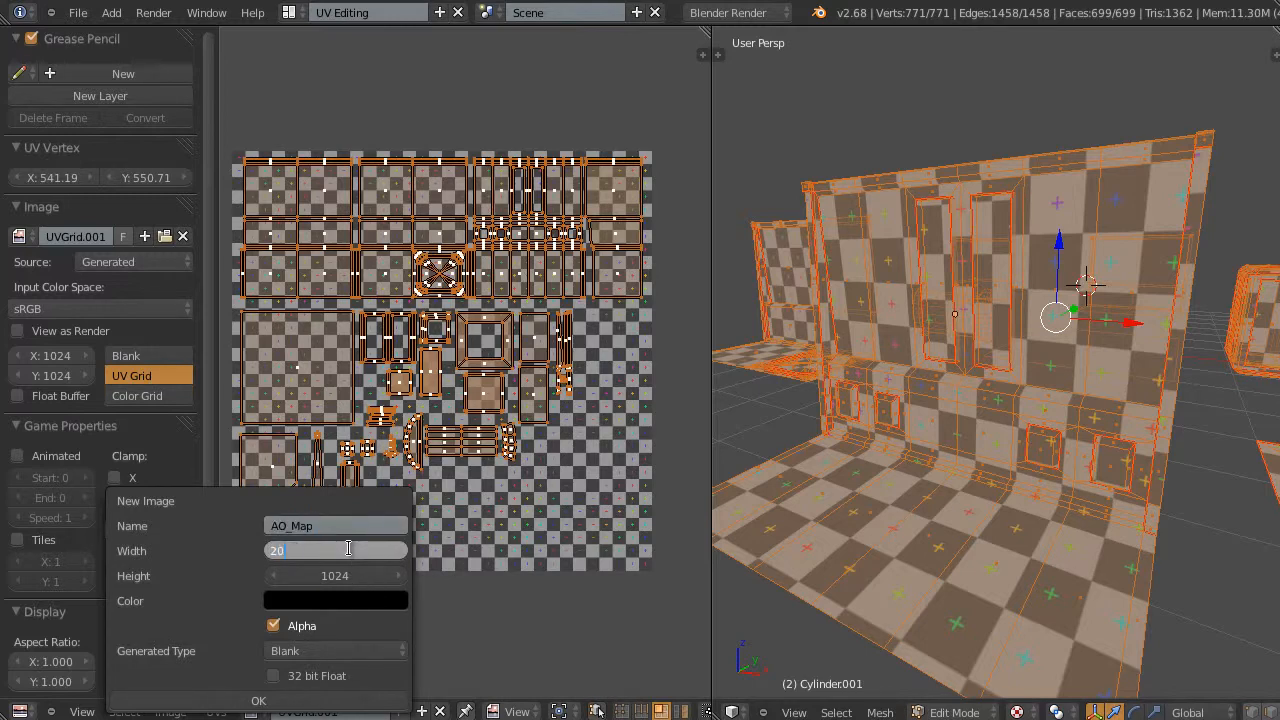
text(48)
key(Return)
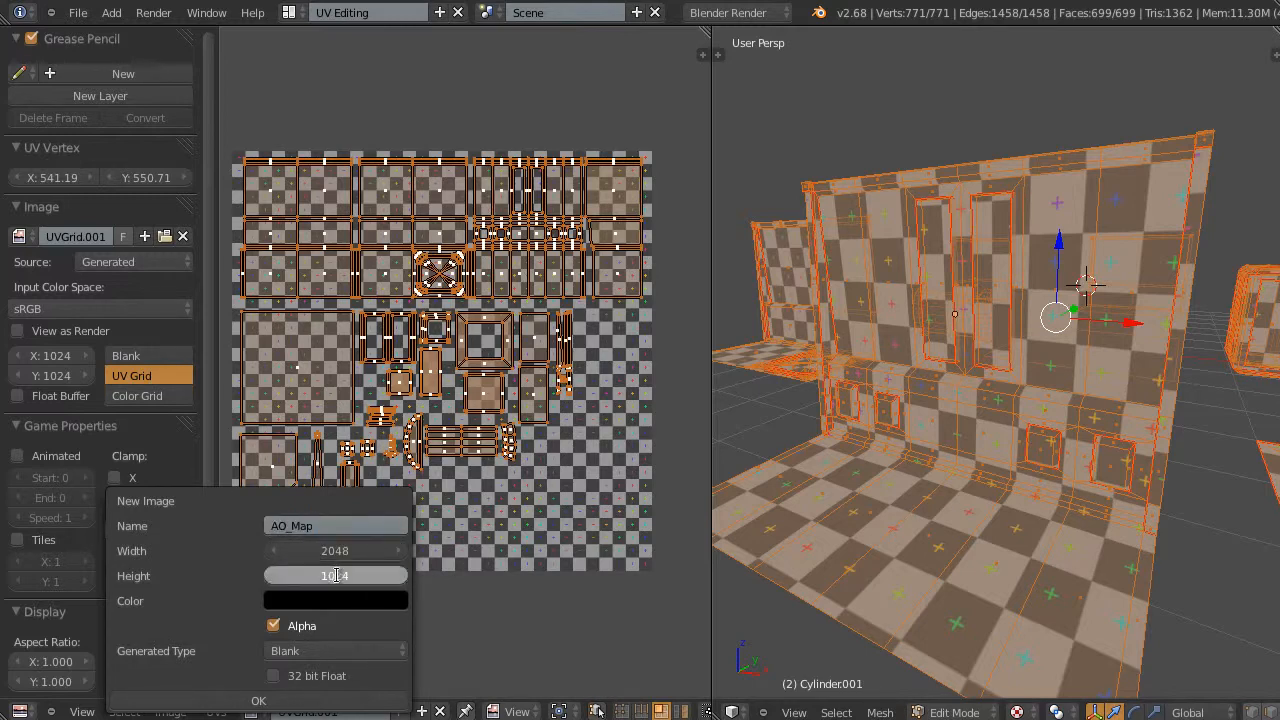
click(336, 575)
text(2048)
key(Return)
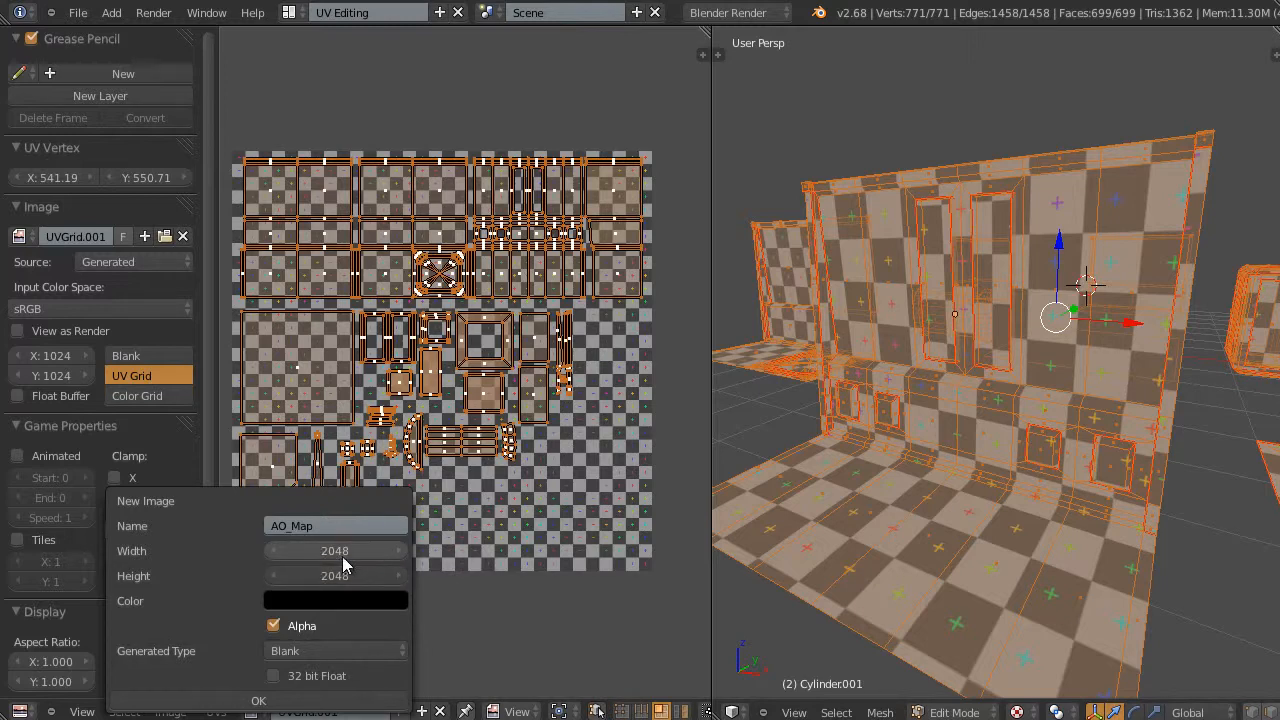
click(276, 627)
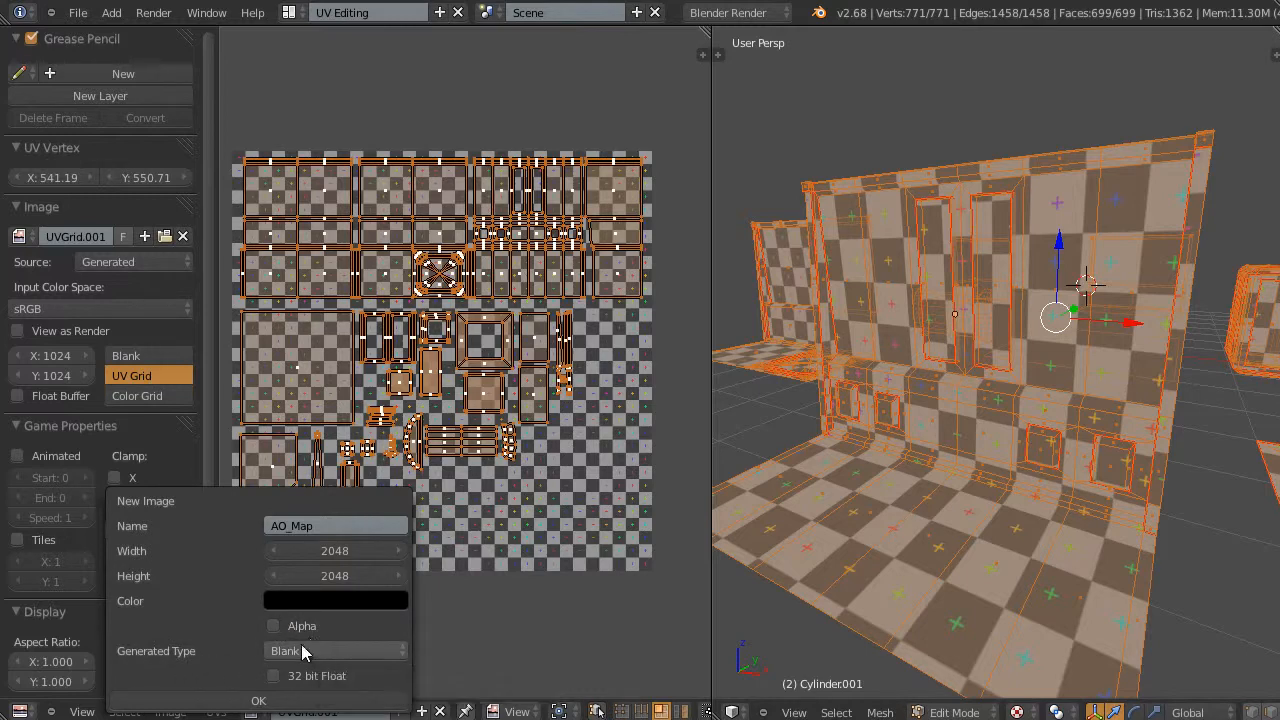
click(285, 700)
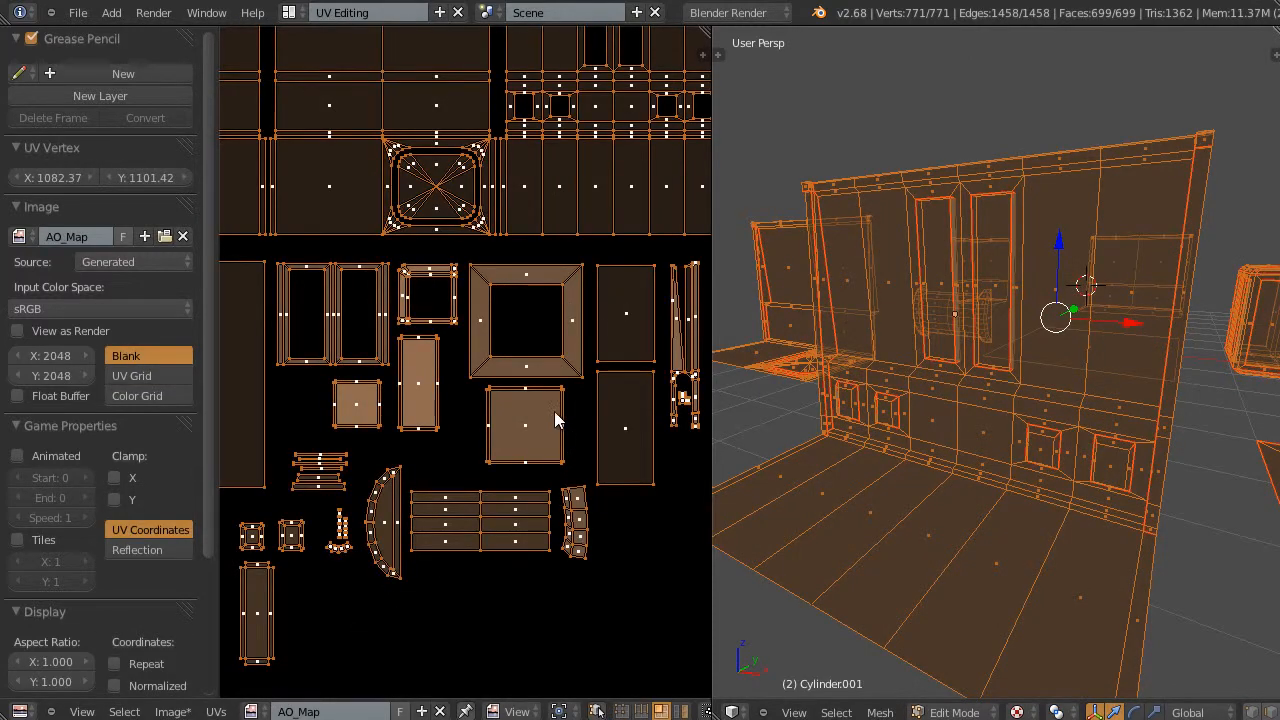
- Leave Edit Mode and return the joined modular pieces to Object Mode
scroll(554, 411, down, 4)
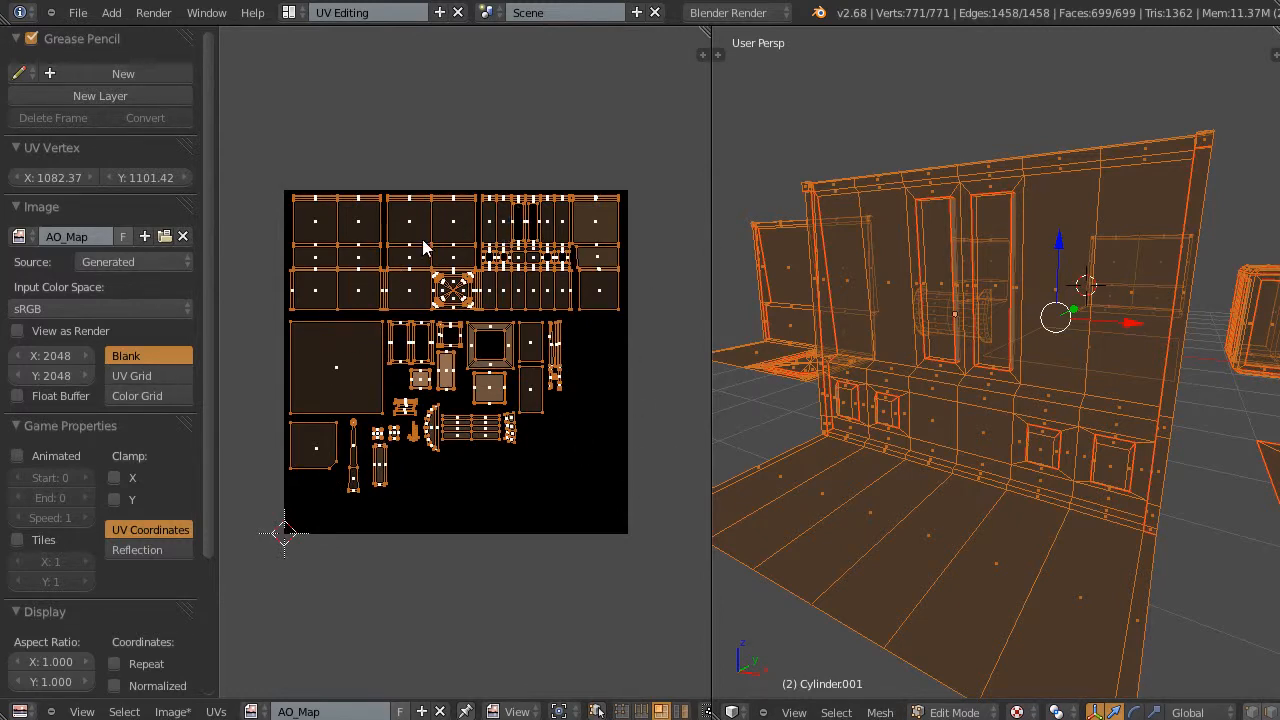
scroll(1035, 395, down, 3)
scroll(1035, 395, up, 4)
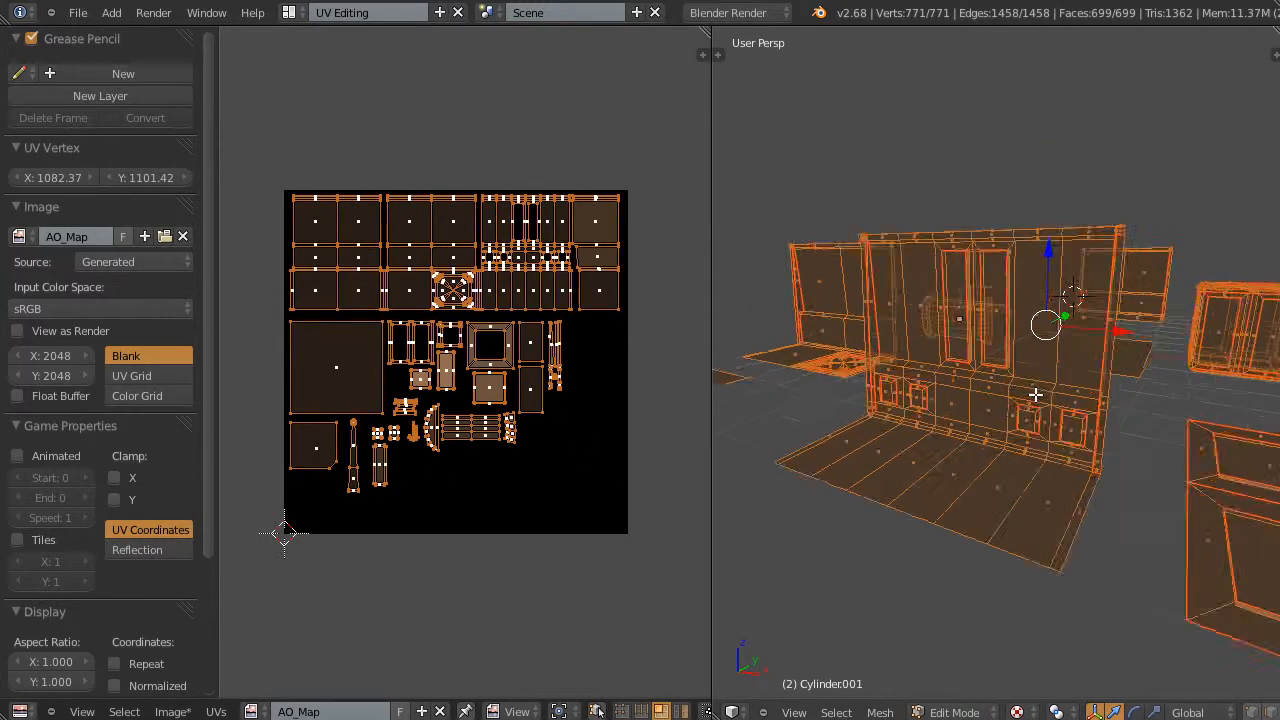
key(Tab)
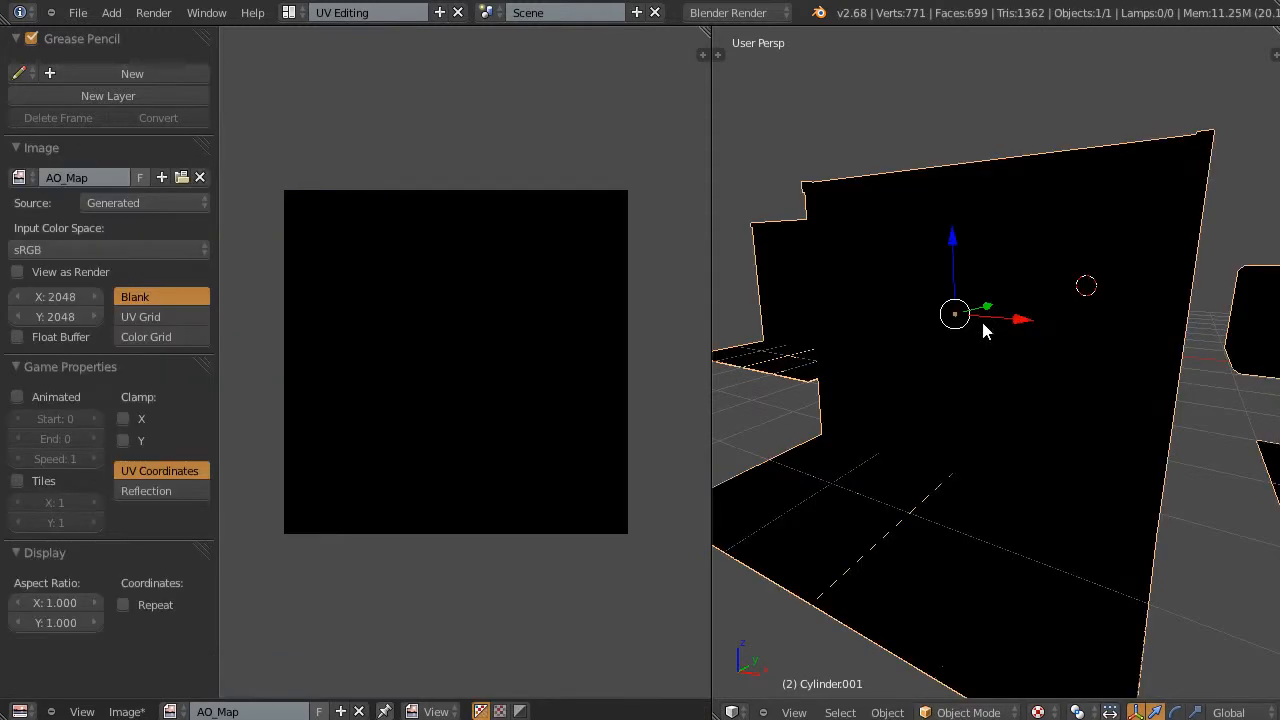
scroll(986, 330, down, 4)
middle_drag(986, 330, 864, 331)
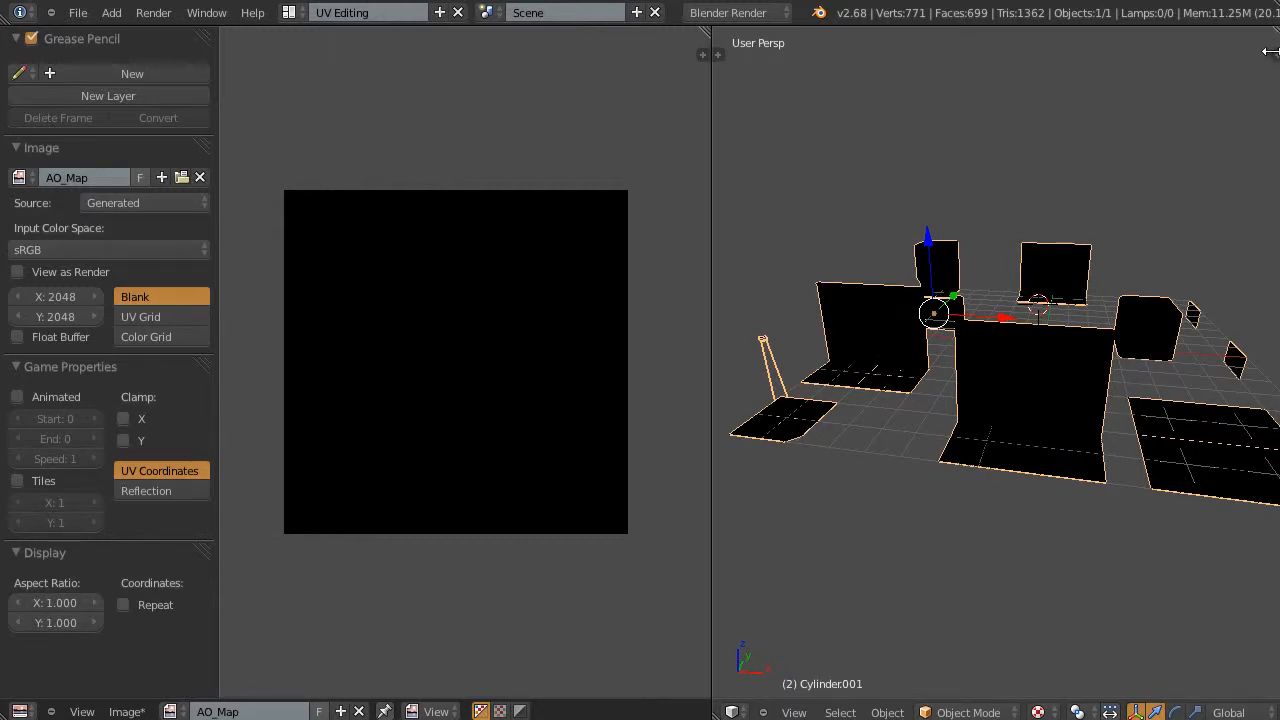
- Split the 3D view vertically and turn the new narrow area into a Properties editor
mouse_move(1271, 55)
mouse_down()
mouse_move(1110, 50)
mouse_move(1274, 68)
mouse_move(1262, 31)
mouse_move(1056, 32)
mouse_up()
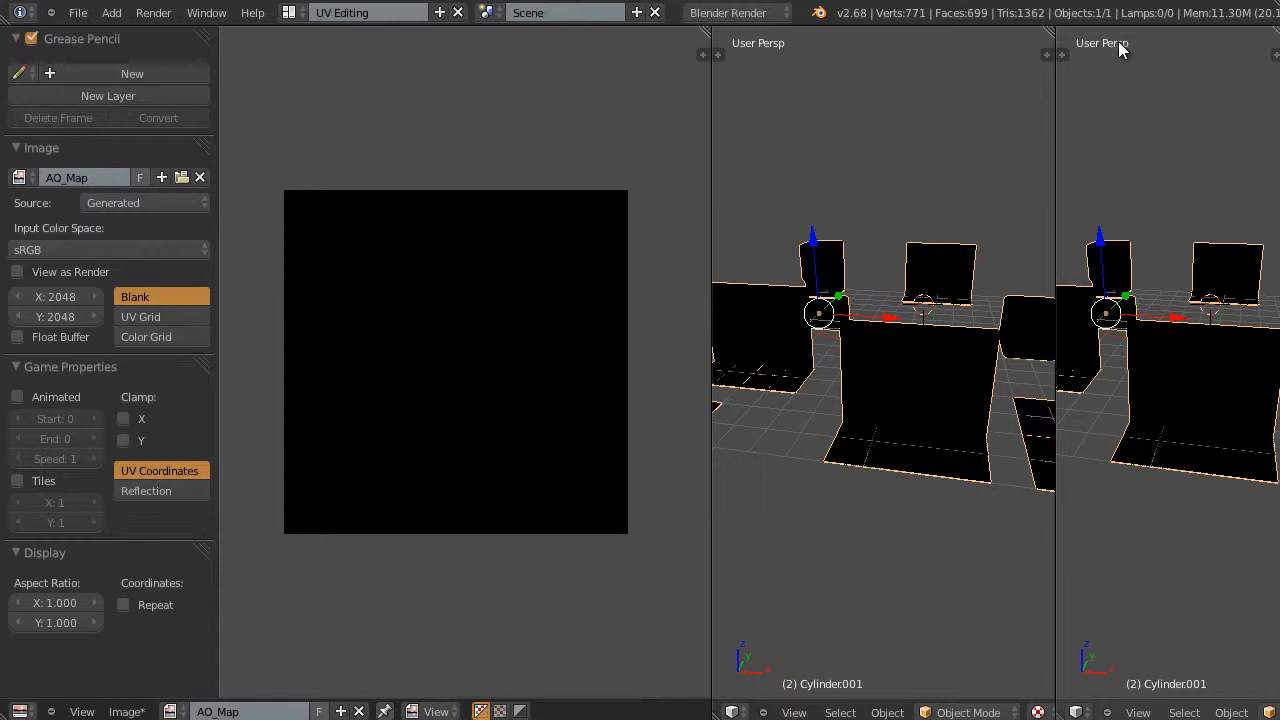
click(1076, 712)
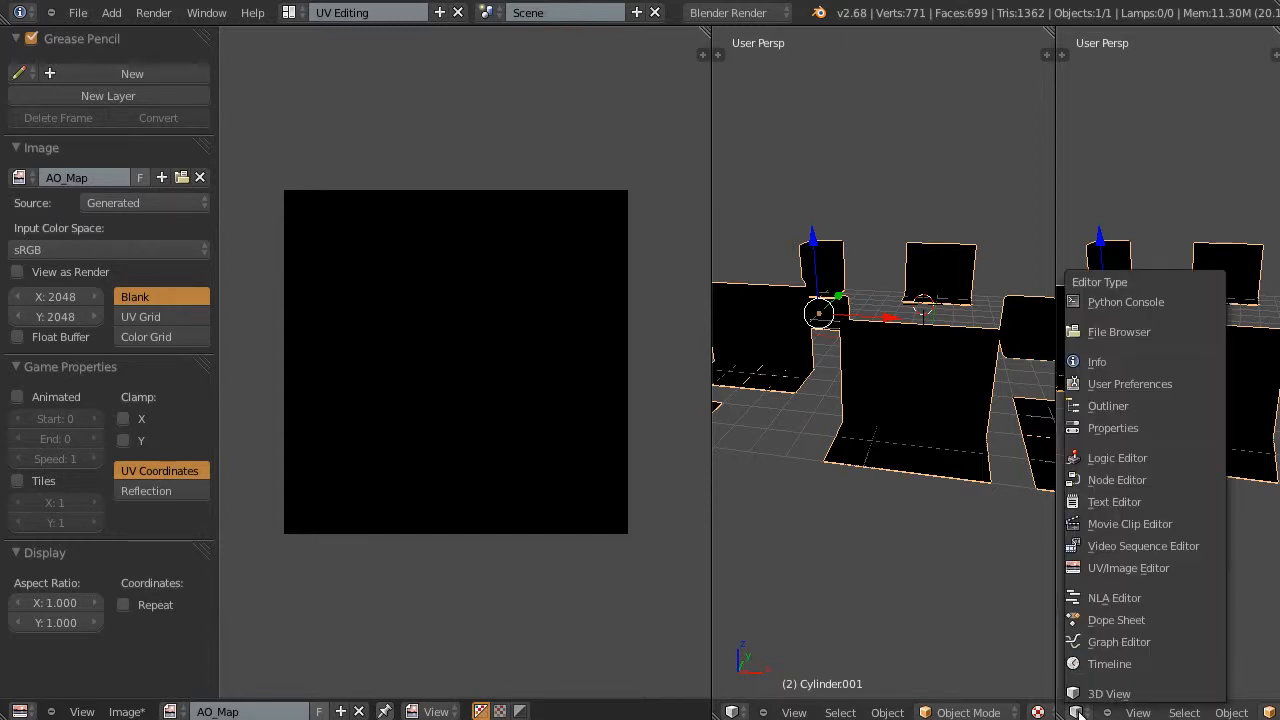
click(1107, 428)
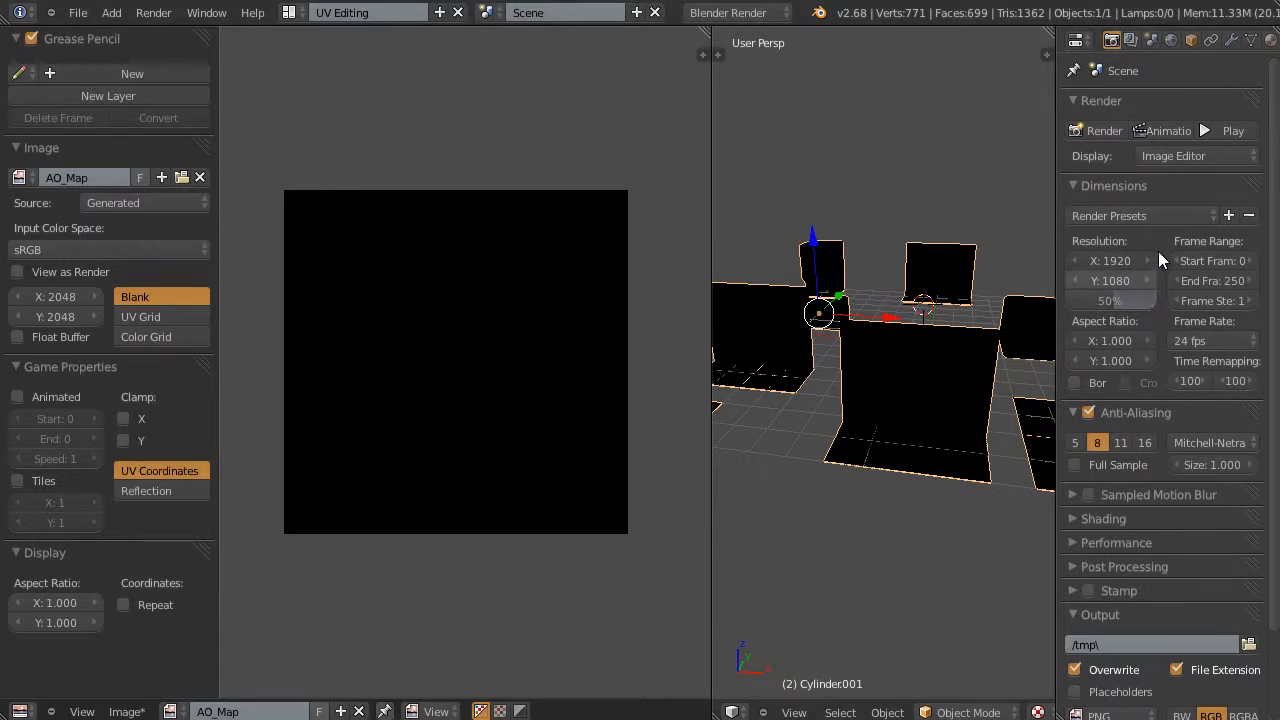
- Enable Ambient Occlusion and Environment Lighting in the World settings and set the gather method to Approximate
click(1170, 40)
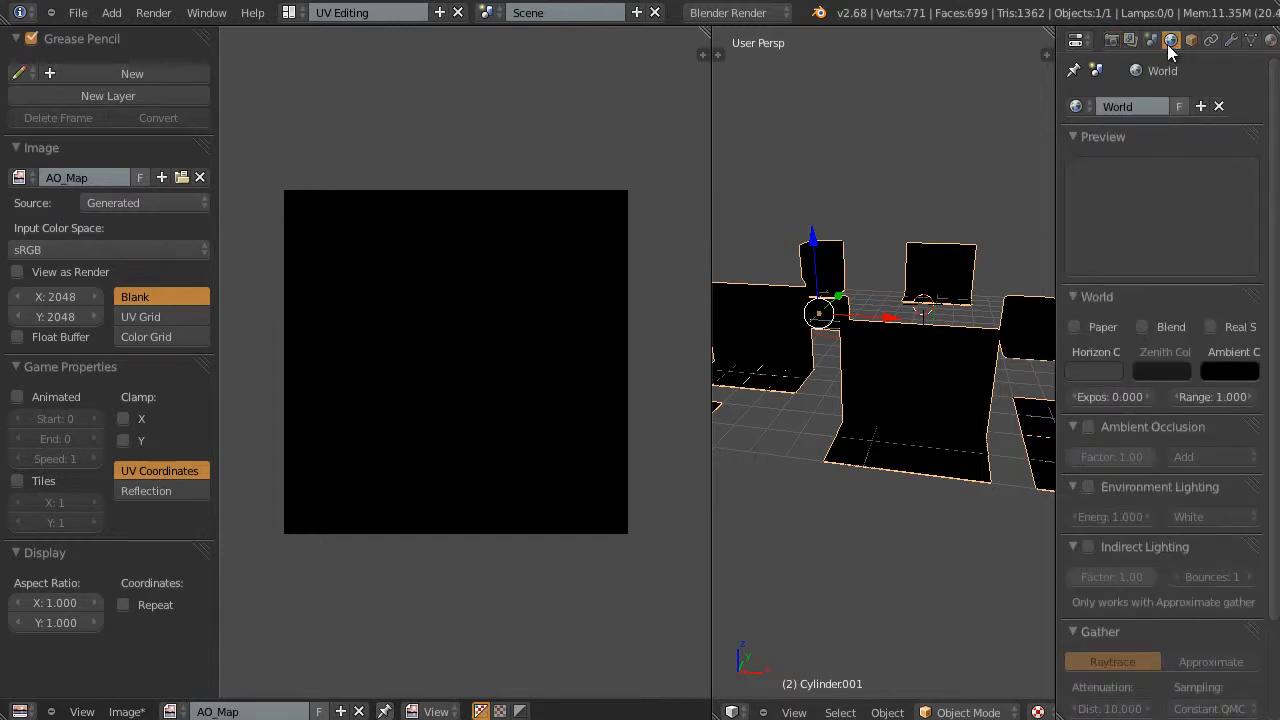
click(1088, 427)
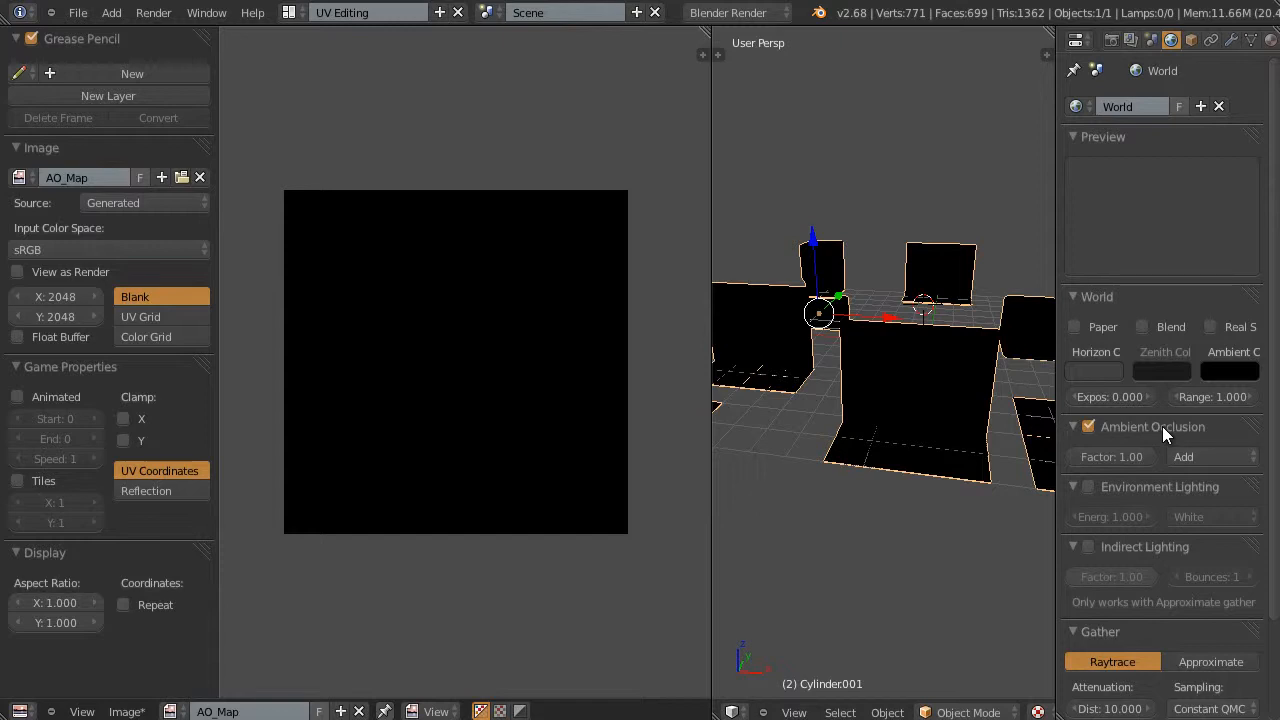
click(1088, 487)
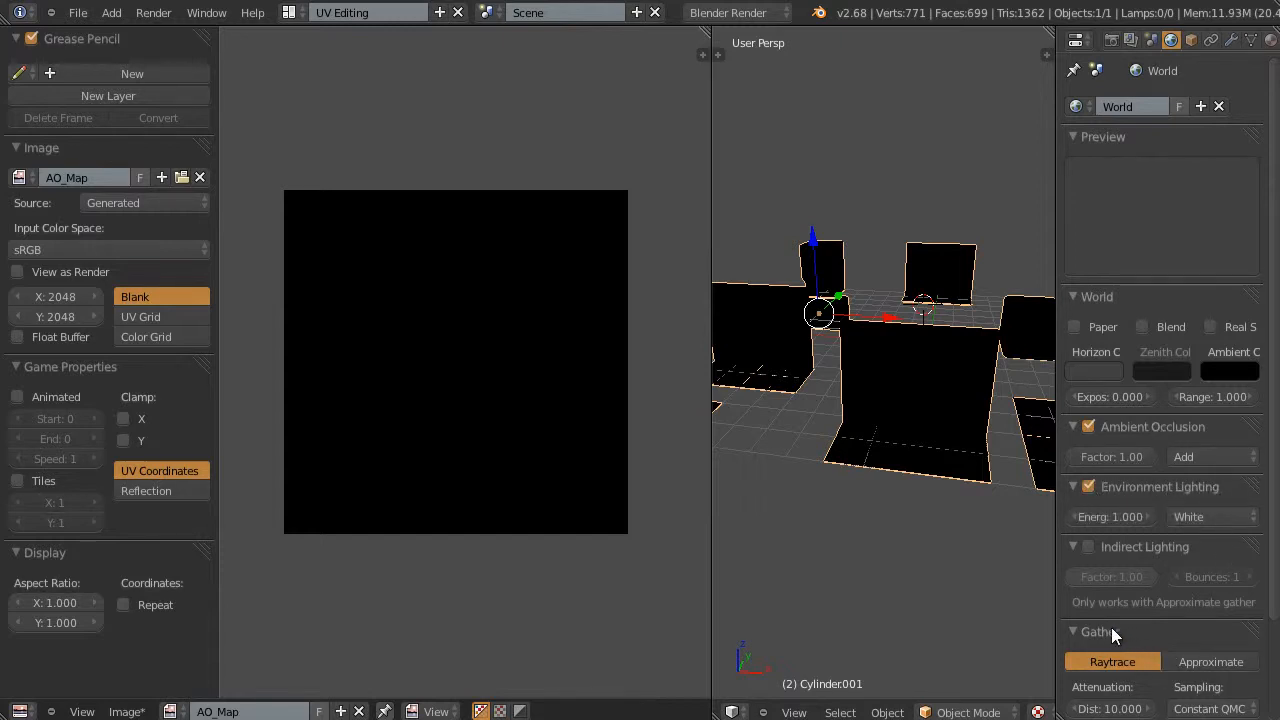
click(1202, 661)
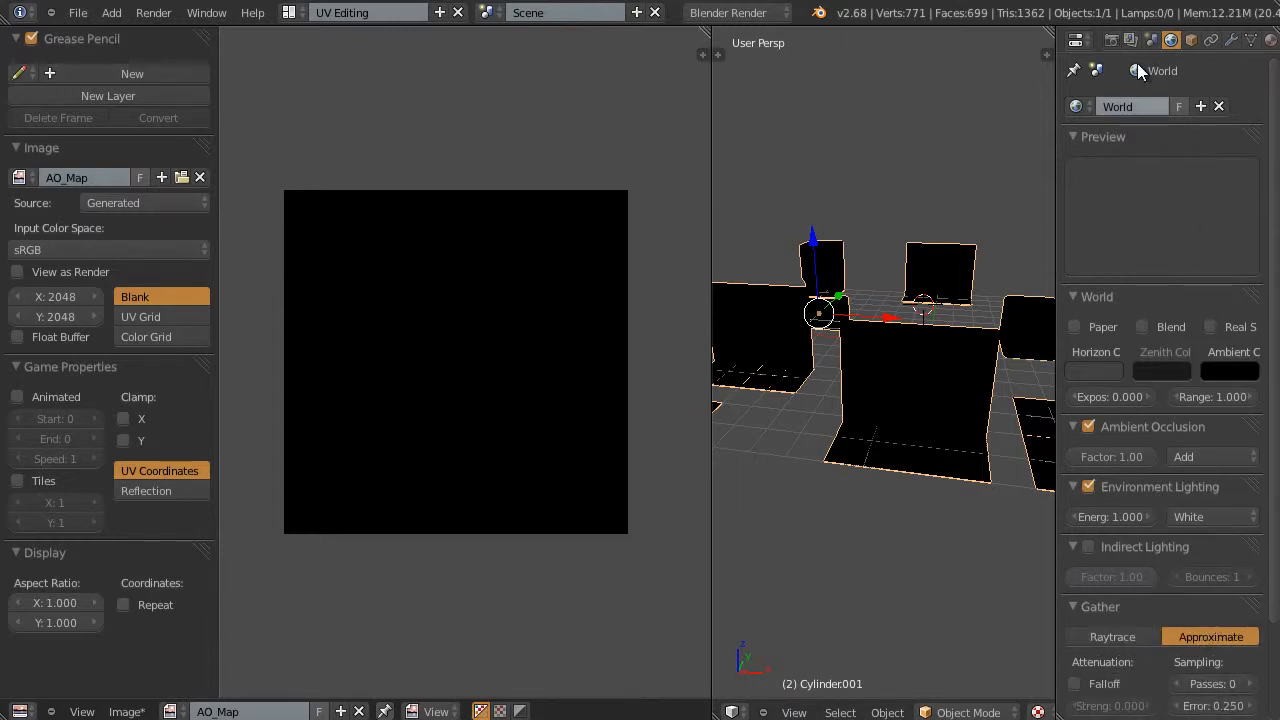
- Set the render bake mode to Ambient Occlusion and bake the modular pieces into the AO_Map image
click(1111, 40)
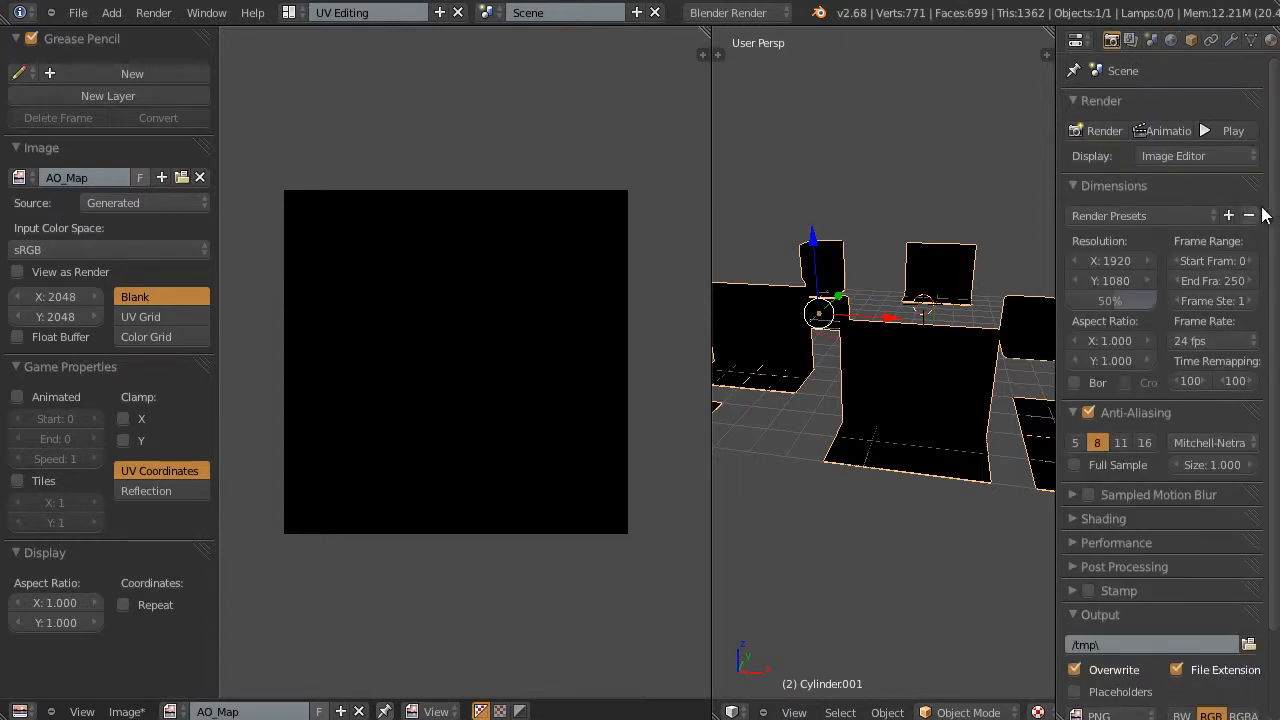
scroll(1263, 300, down, 4)
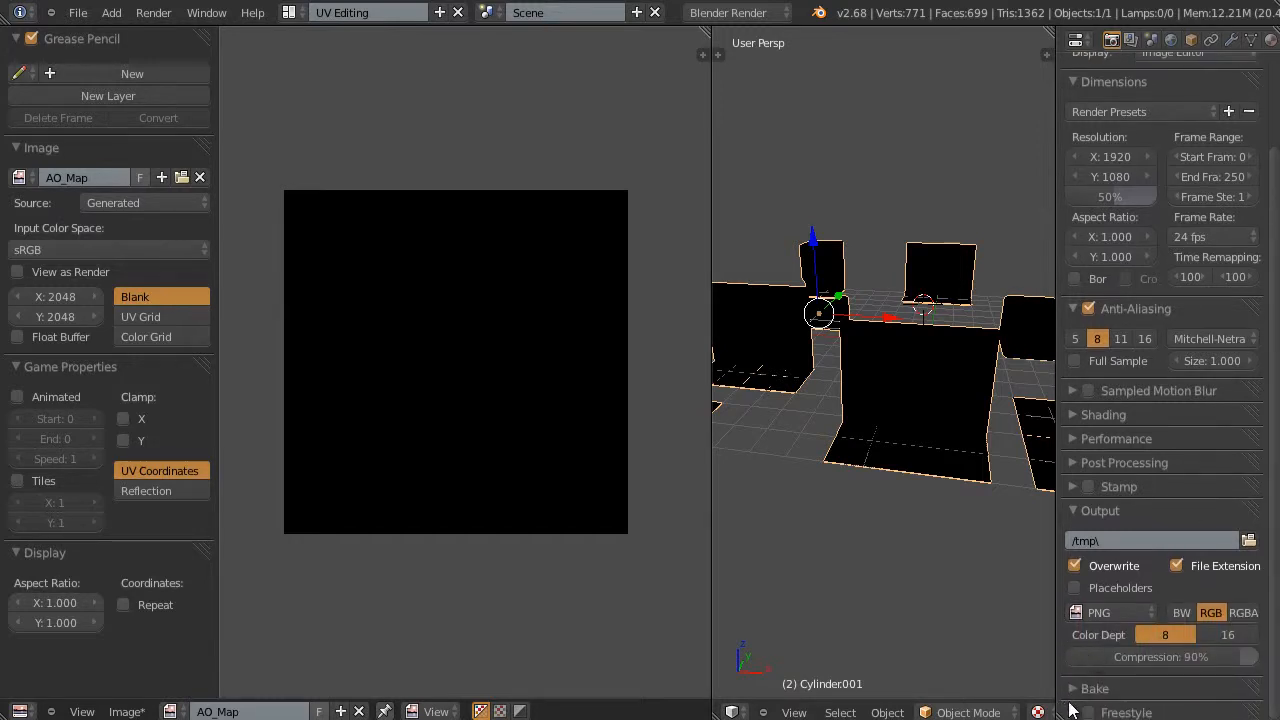
click(1100, 689)
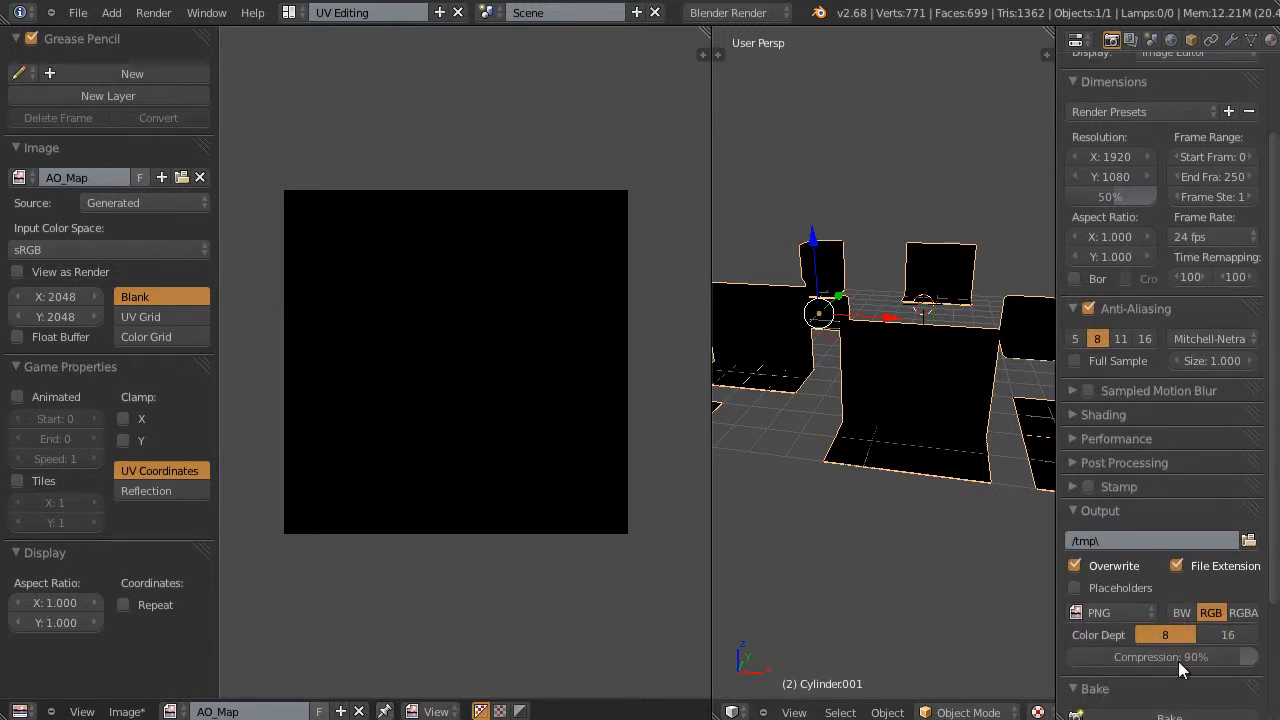
drag(1272, 518, 1268, 648)
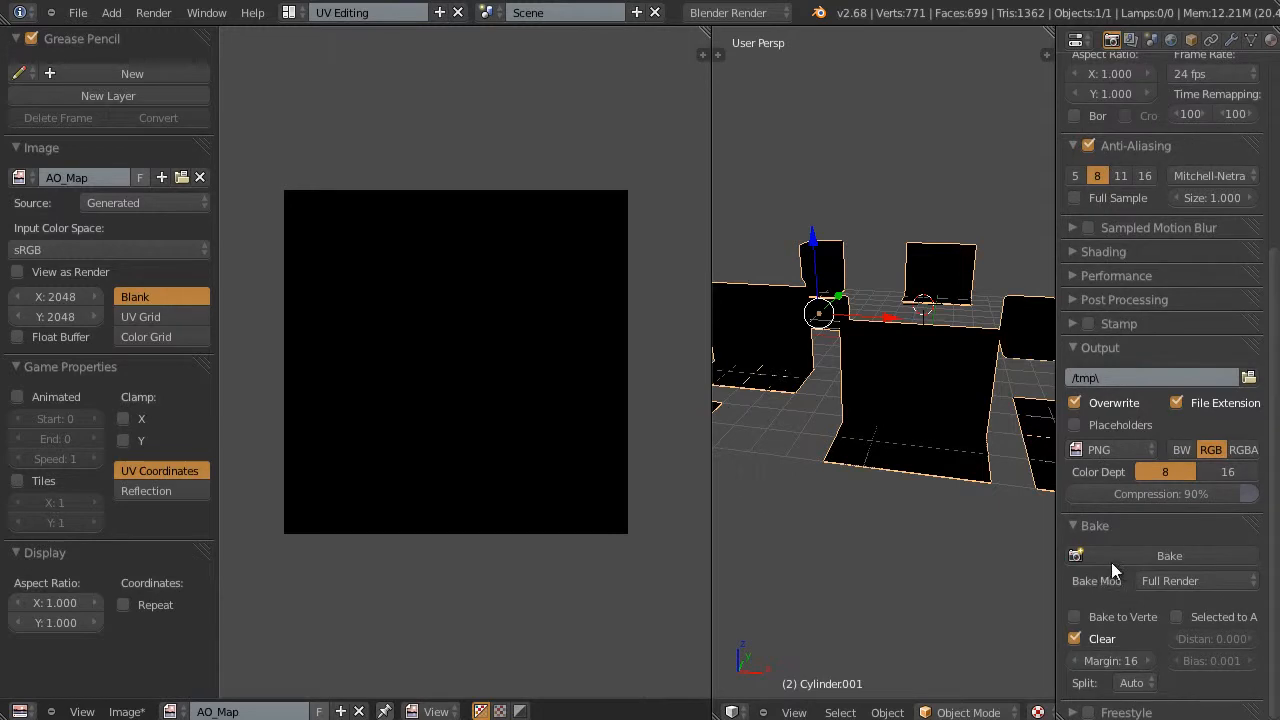
click(1184, 584)
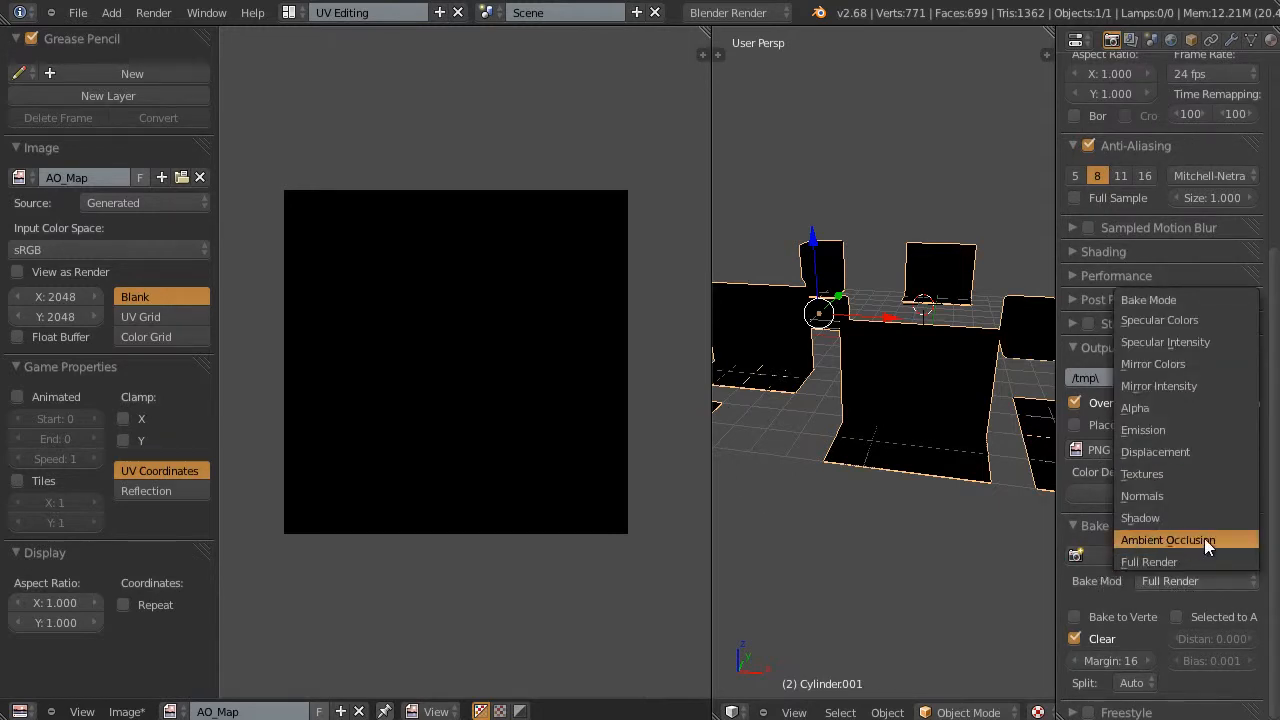
click(1204, 538)
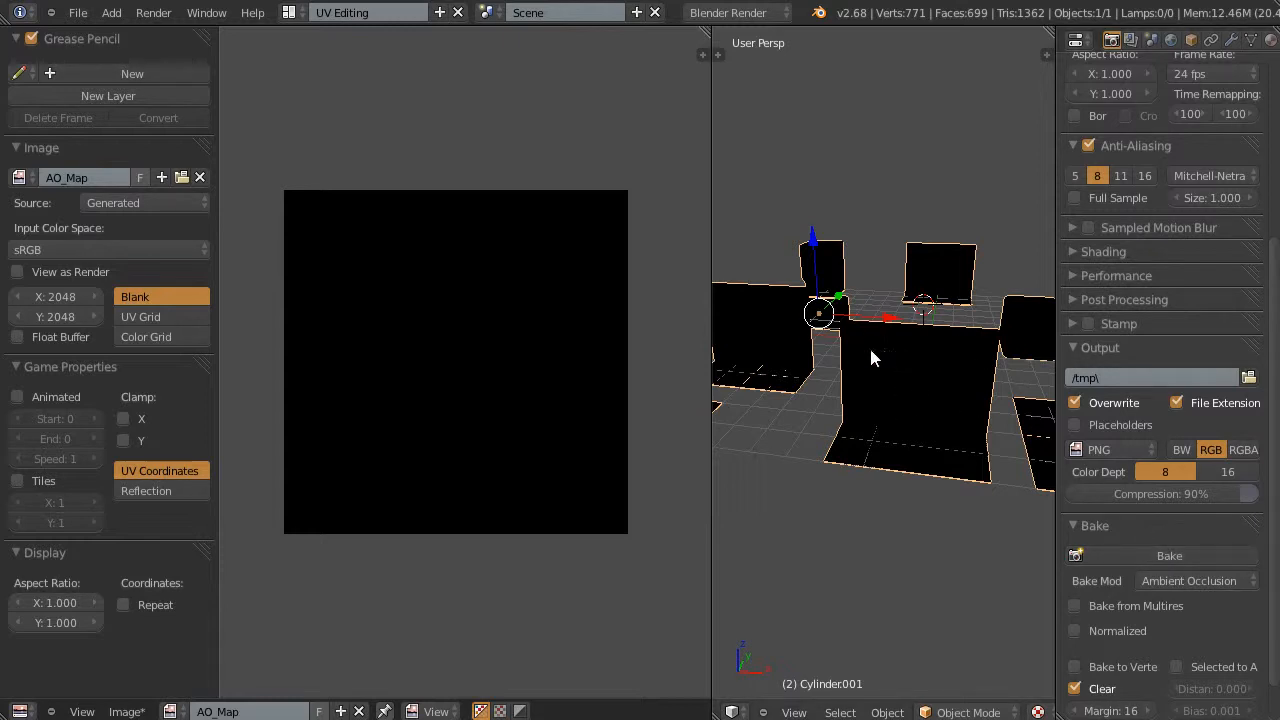
scroll(388, 369, up, 1)
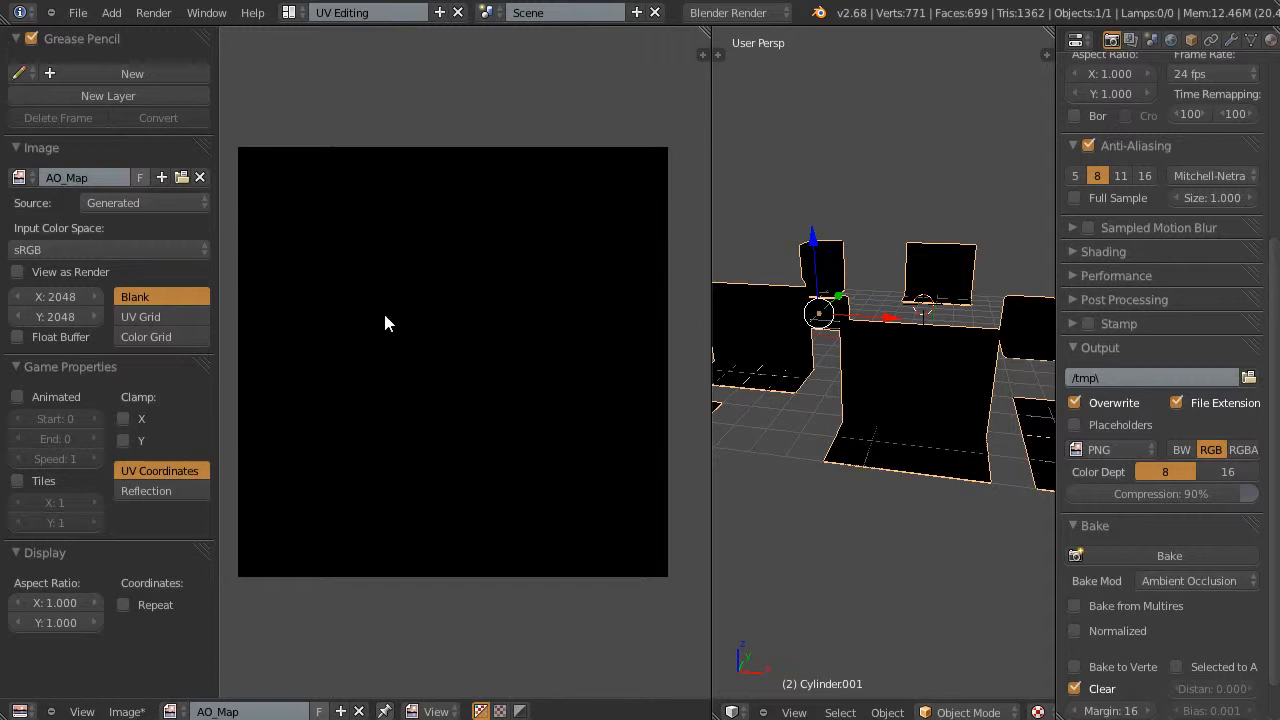
click(1212, 557)
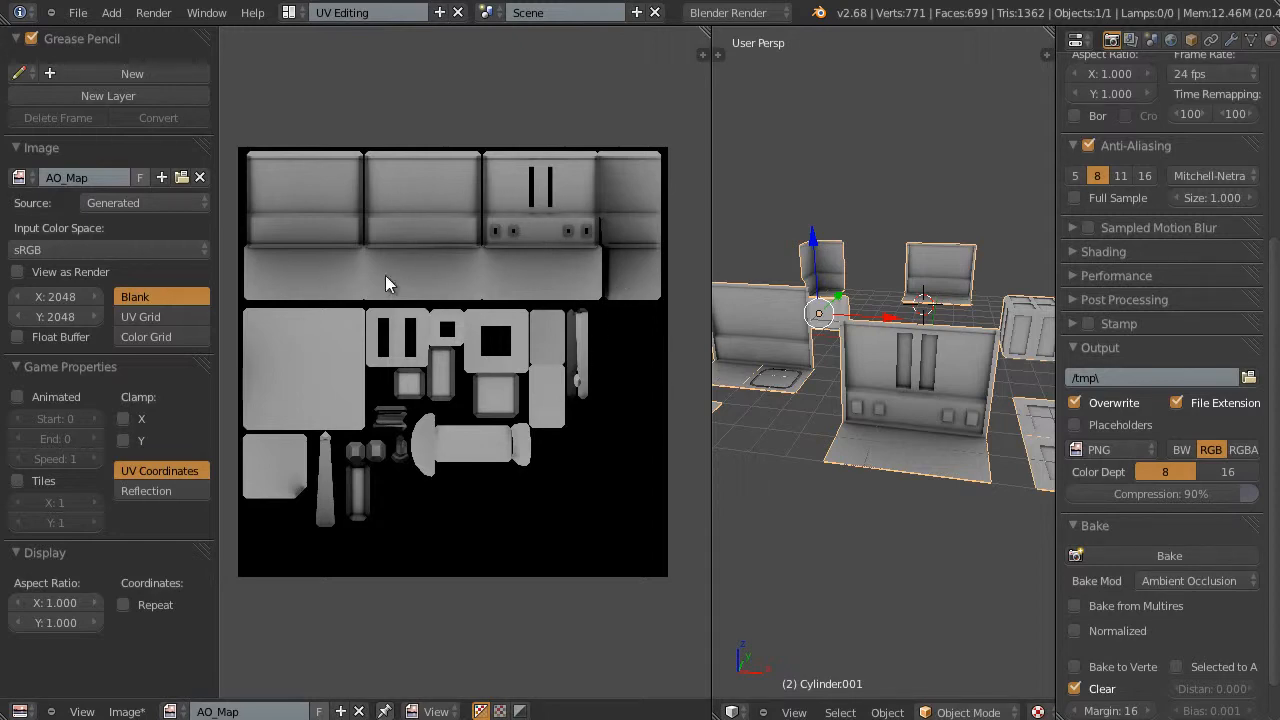
- Examine the baked ambient occlusion shading on the wall panel and the other modular pieces in the 3D view
middle_drag(896, 407, 954, 458)
scroll(928, 513, up, 4)
scroll(945, 525, up, 1)
scroll(958, 530, up, 2)
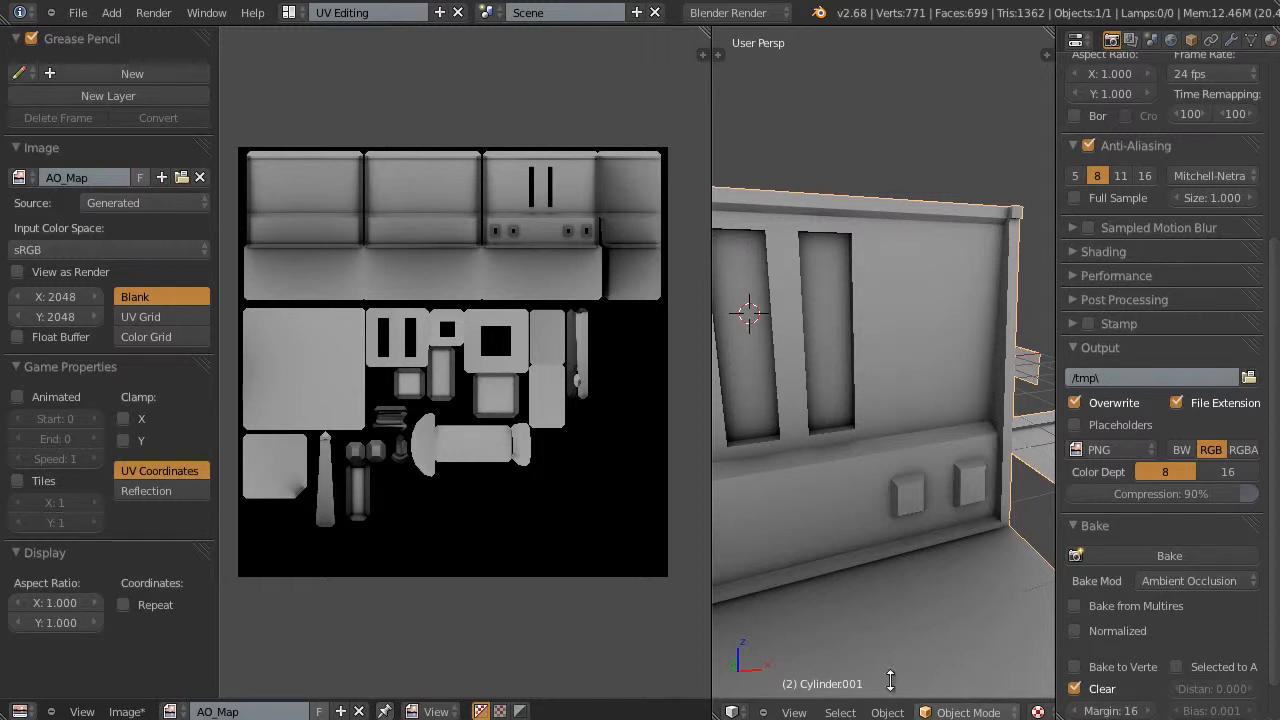
shift+middle_drag(888, 672, 950, 610)
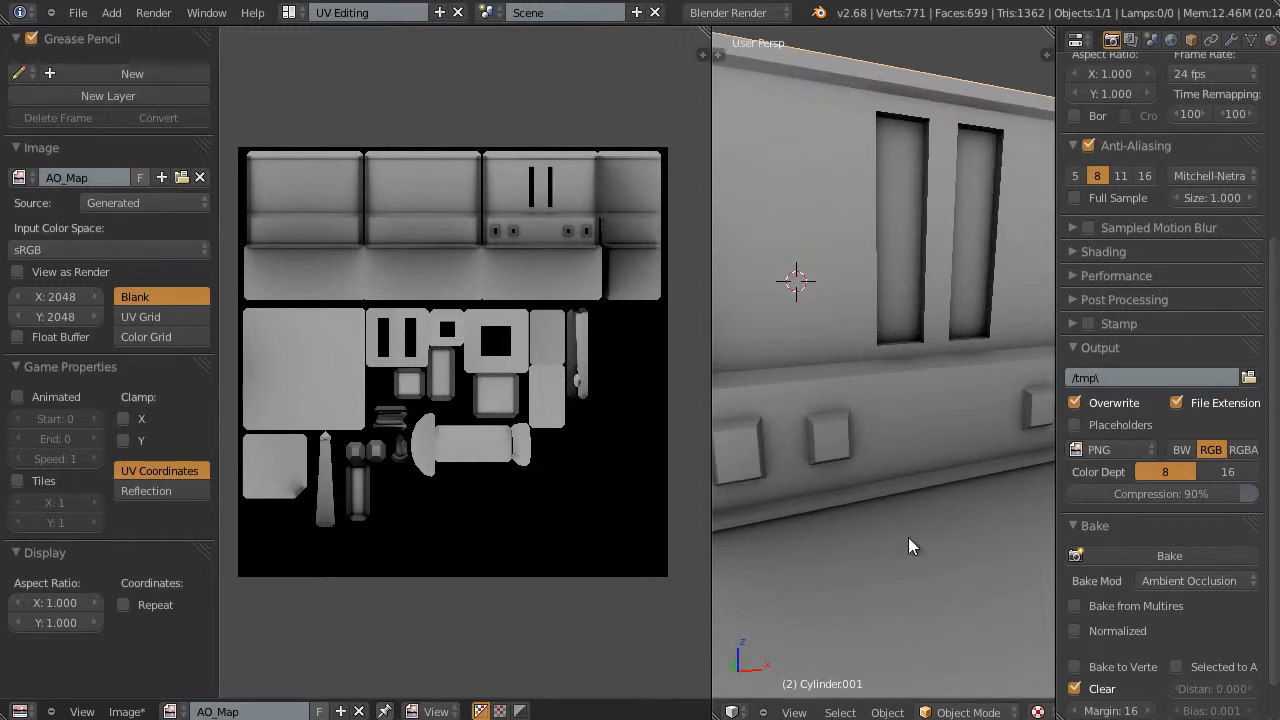
scroll(904, 539, down, 2)
scroll(905, 524, up, 1)
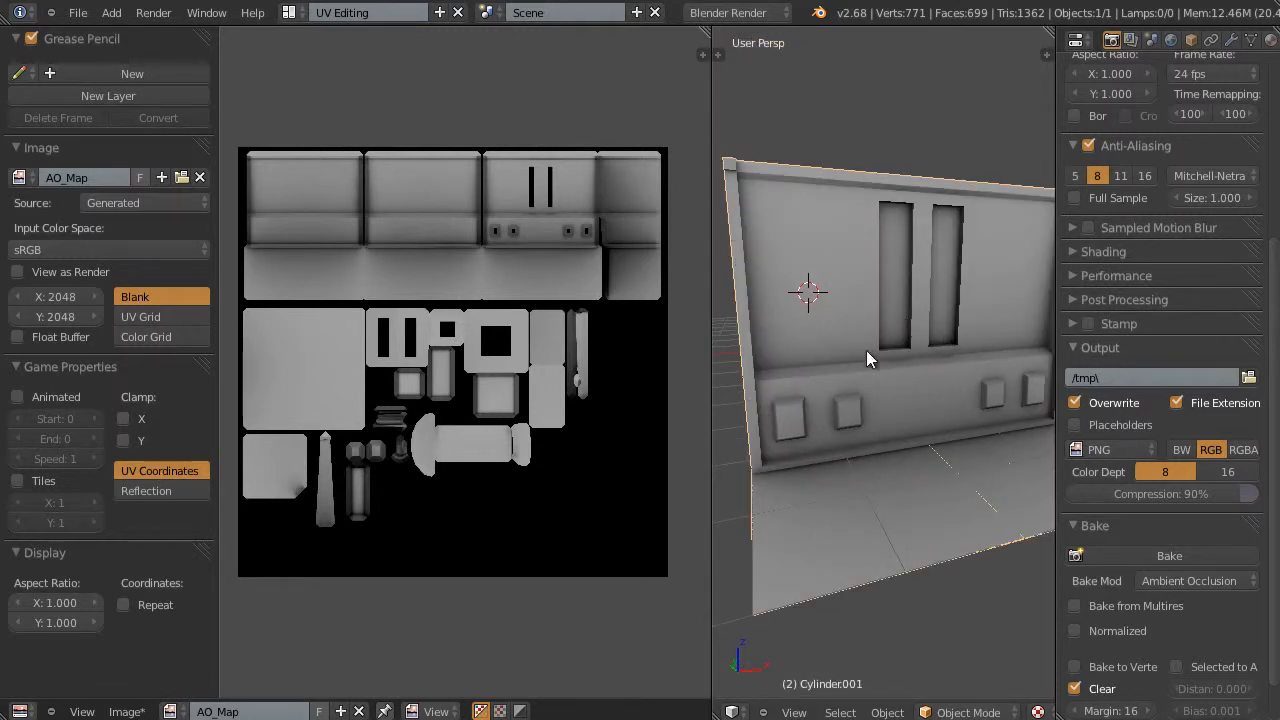
key(Home)
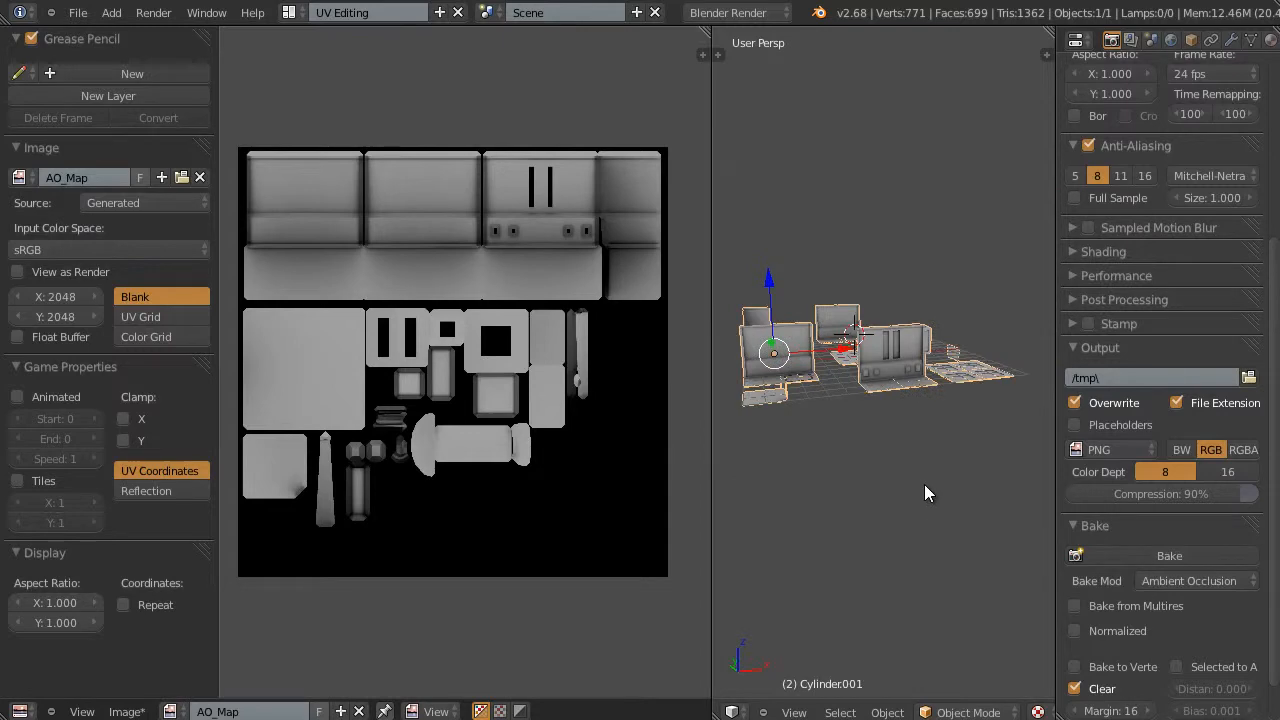
middle_drag(924, 484, 885, 532)
scroll(885, 532, up, 1)
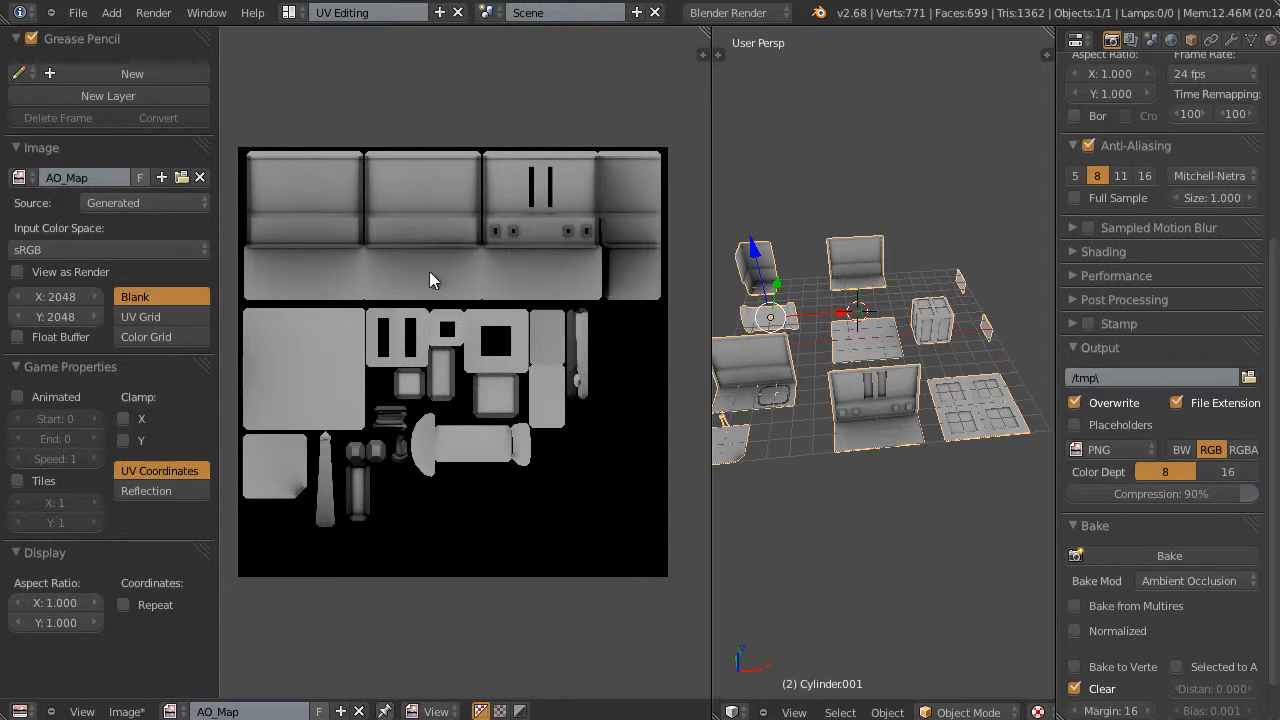
- Save the baked image as AO_Map.png in the module_02 folder, as an 8-bit RGB PNG
click(126, 711)
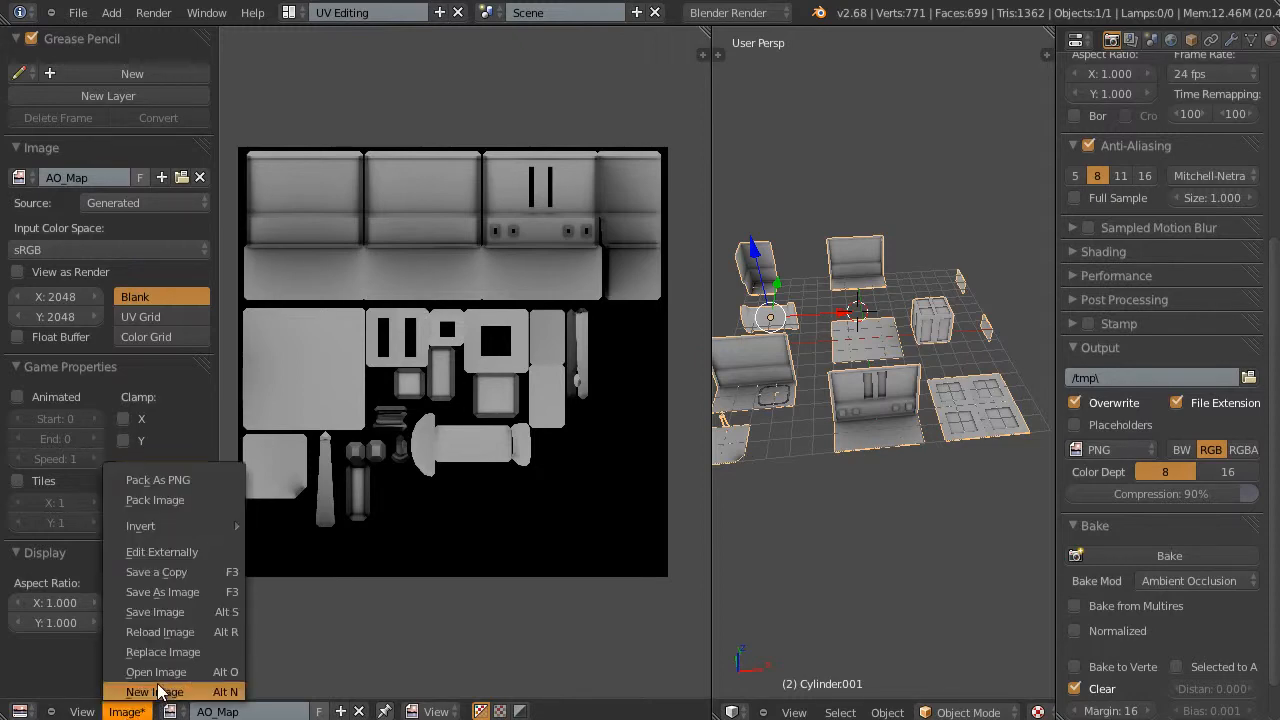
click(189, 591)
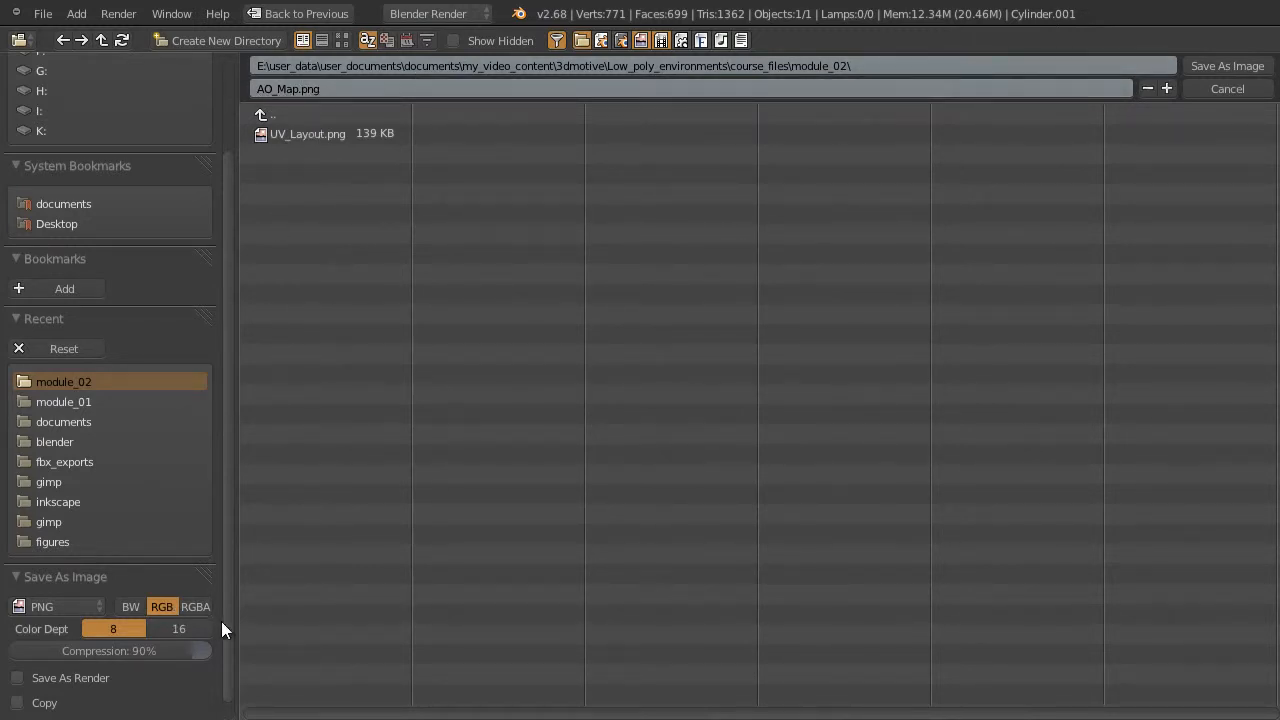
scroll(225, 640, down, 1)
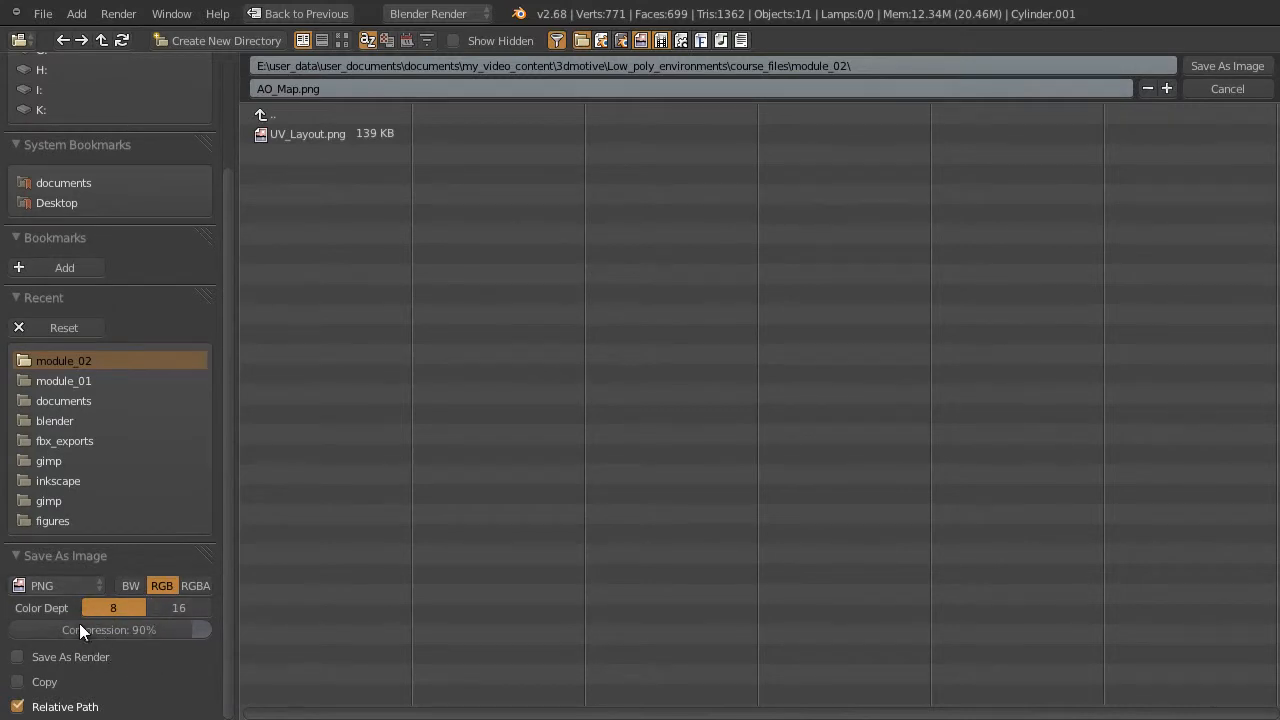
click(1224, 67)
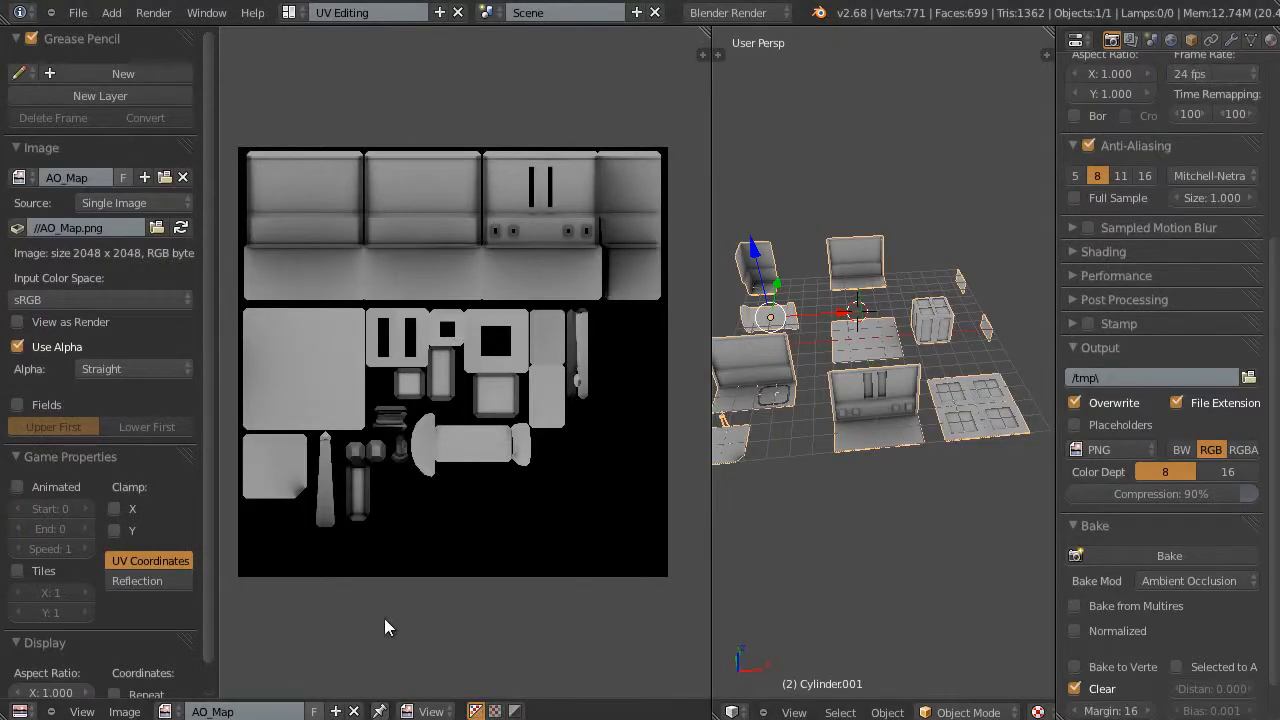
- Switch to GIMP with the blank image open and shift the Selection dock slightly upward
click(230, 680)
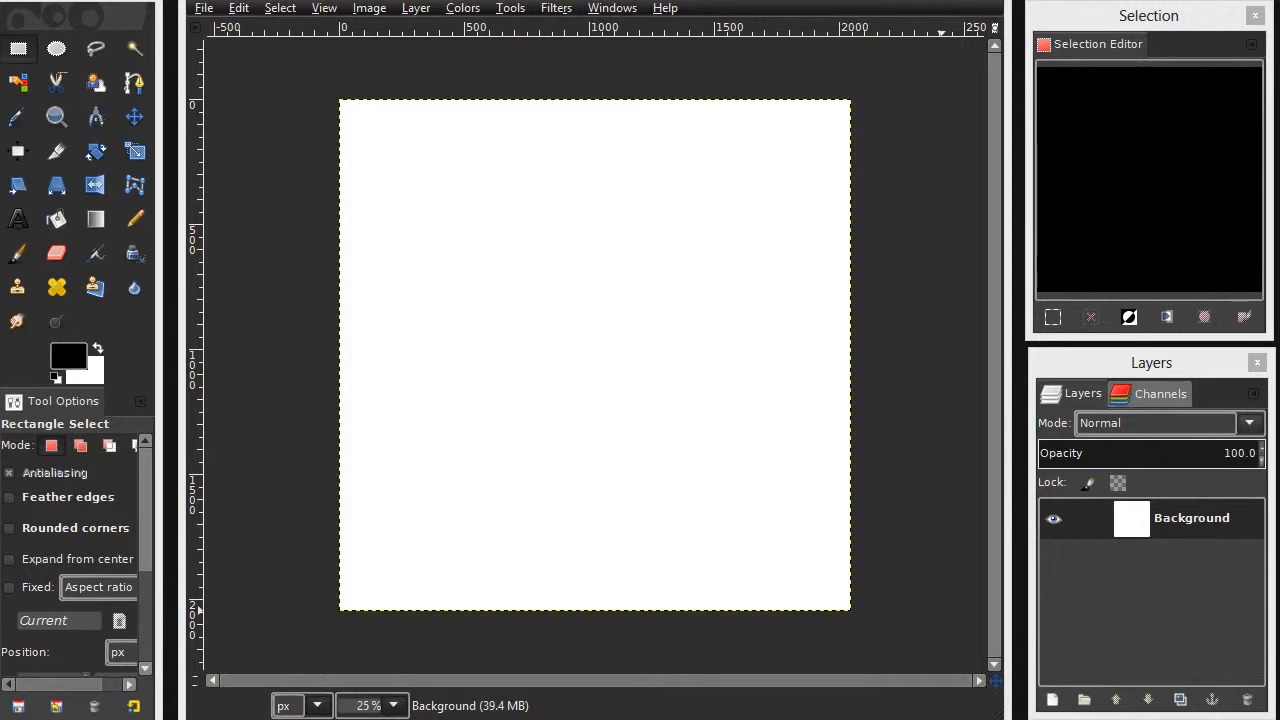
click(611, 9)
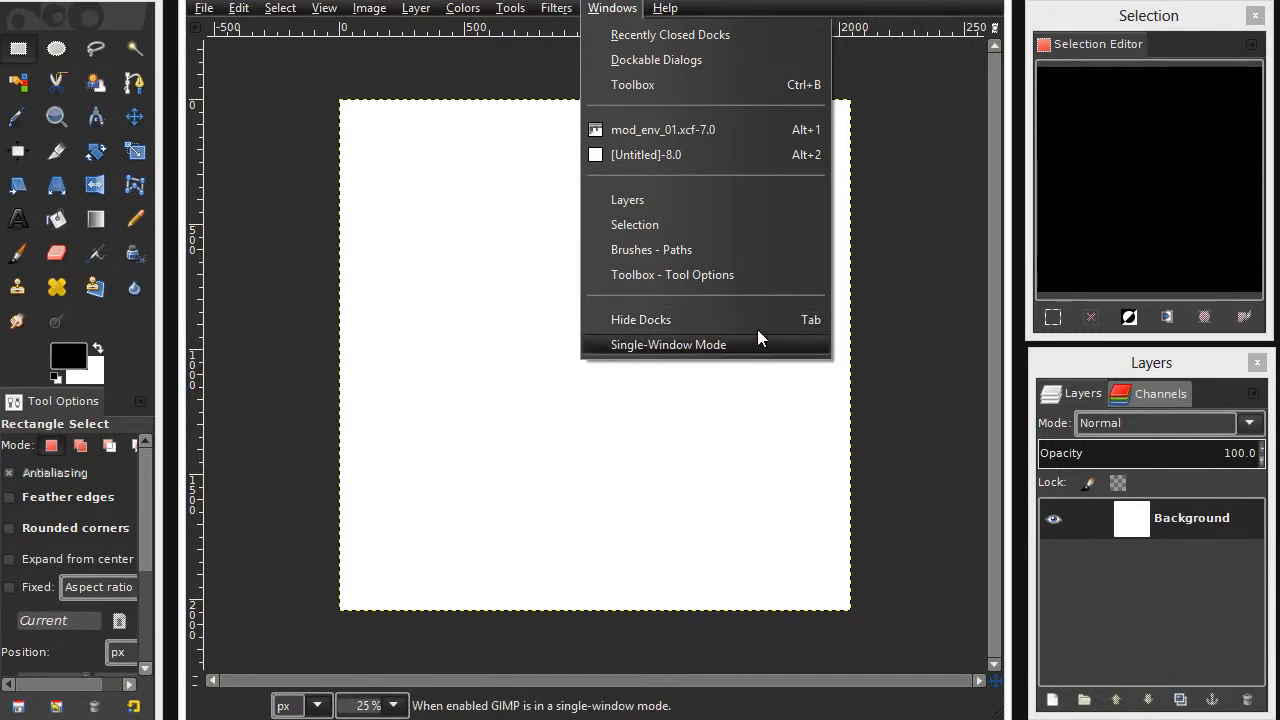
click(900, 3)
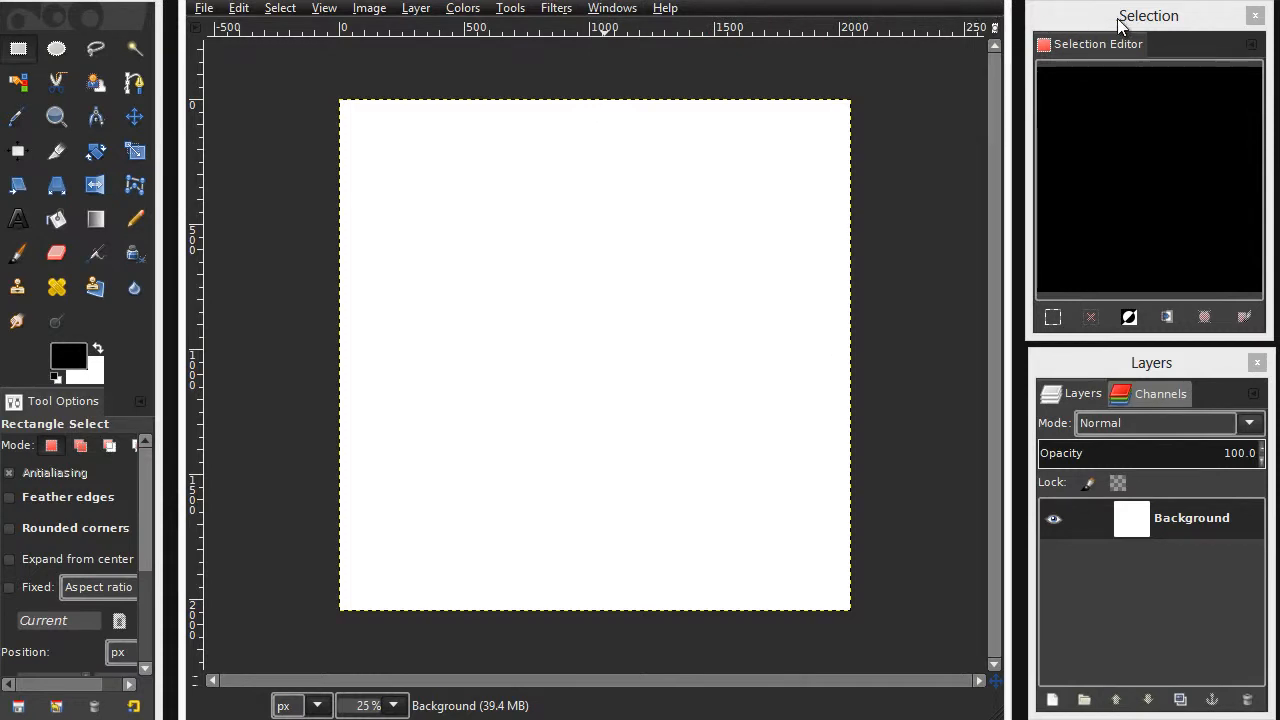
mouse_move(1106, 17)
mouse_down()
mouse_move(1080, 51)
mouse_move(1105, 10)
mouse_up()
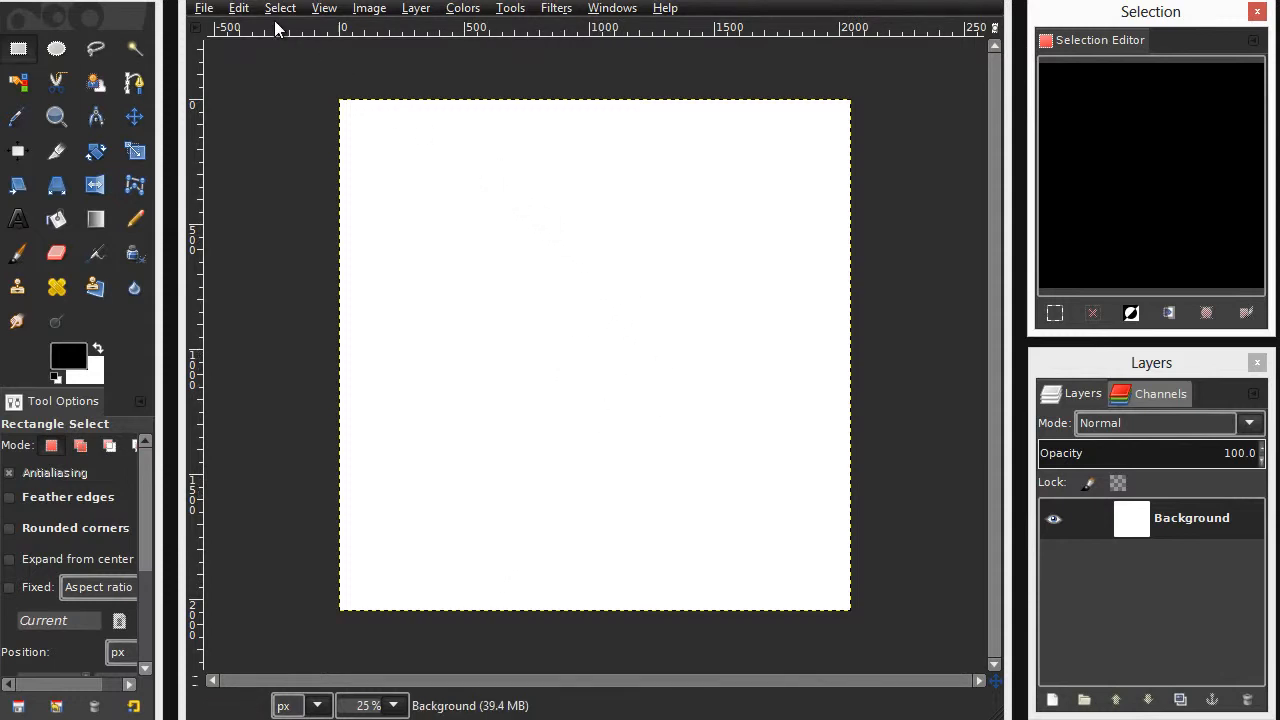
click(203, 8)
click(225, 35)
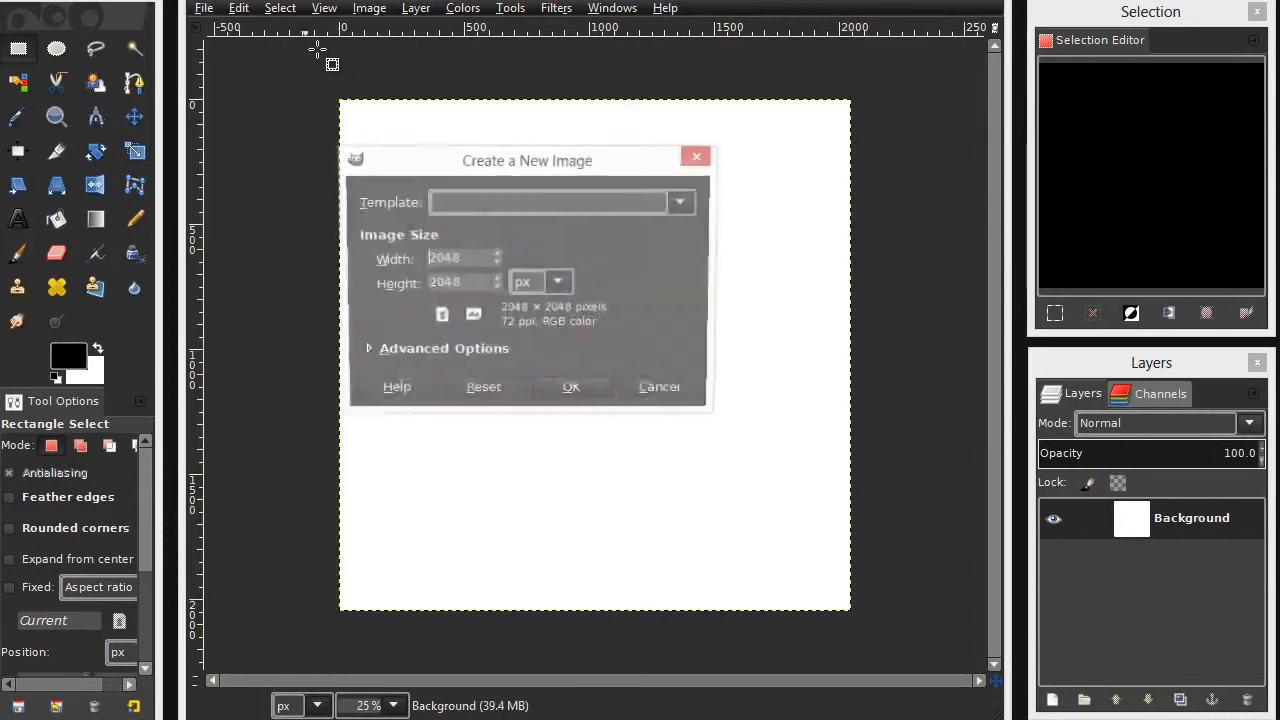
drag(463, 259, 415, 285)
click(479, 282)
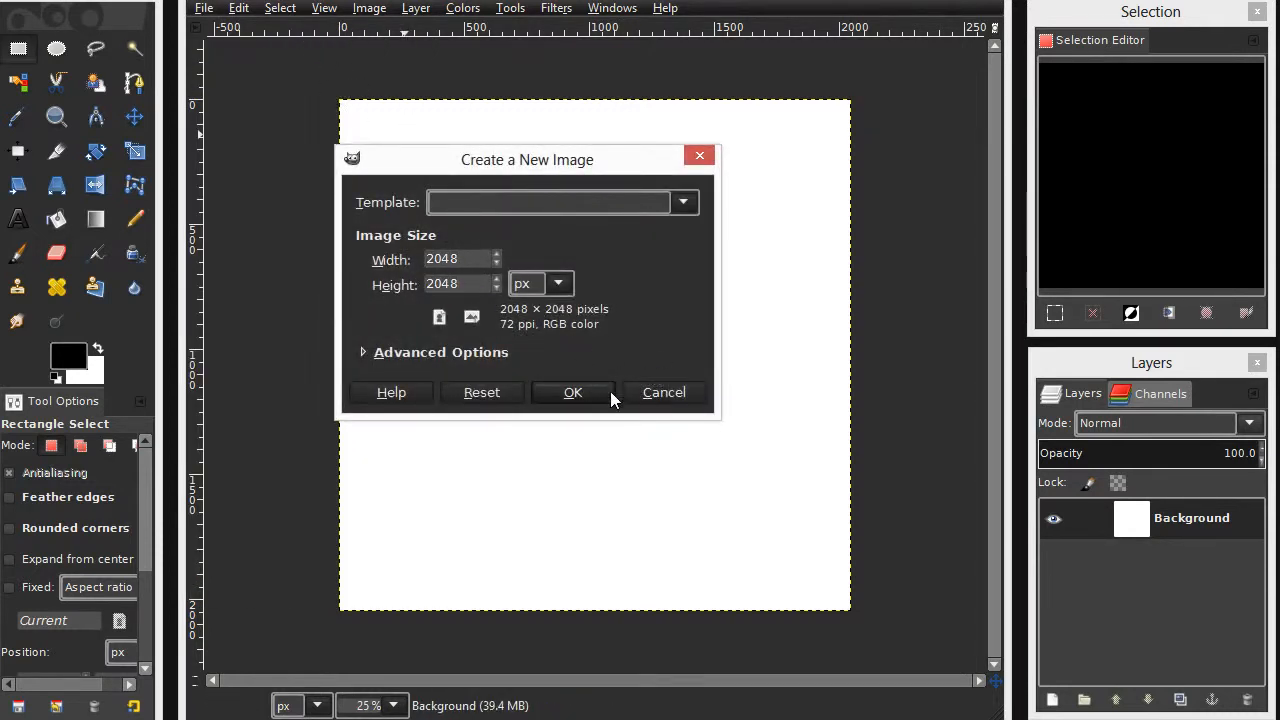
click(664, 393)
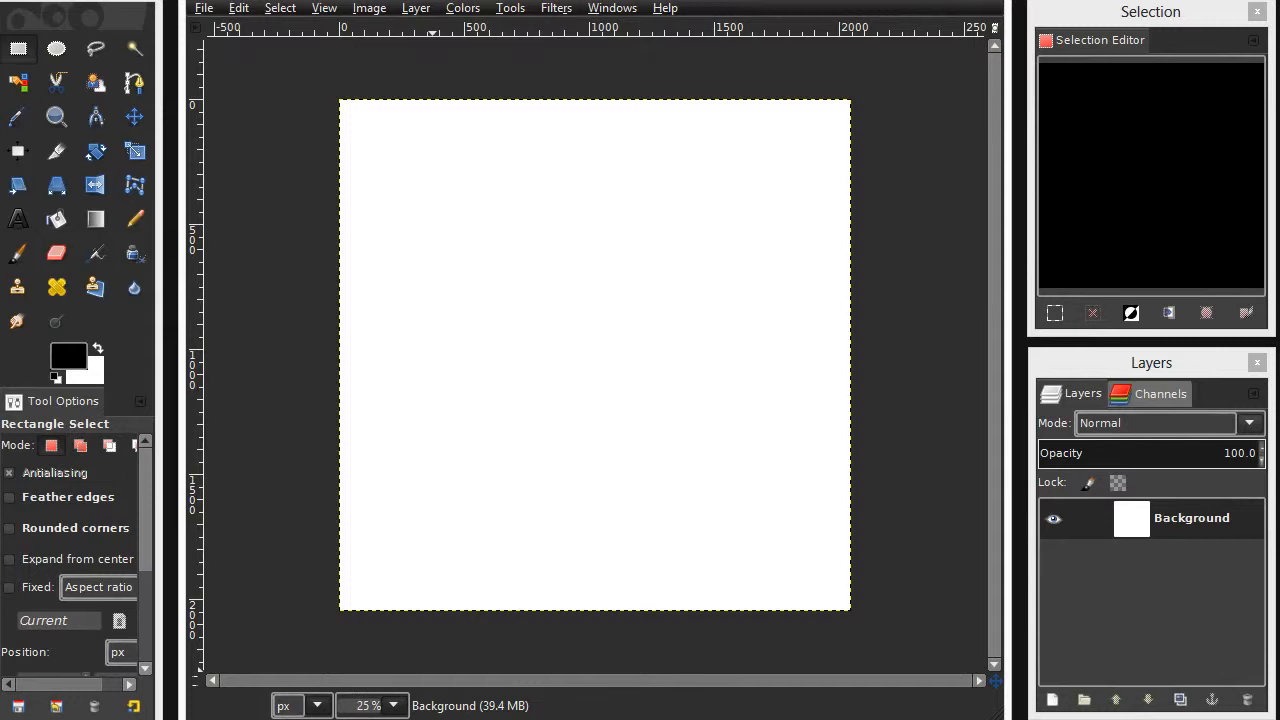
- Add AO_Map.png from the module_02 folder to the blank image as a new layer
drag(80, 718, 837, 444)
click(450, 571)
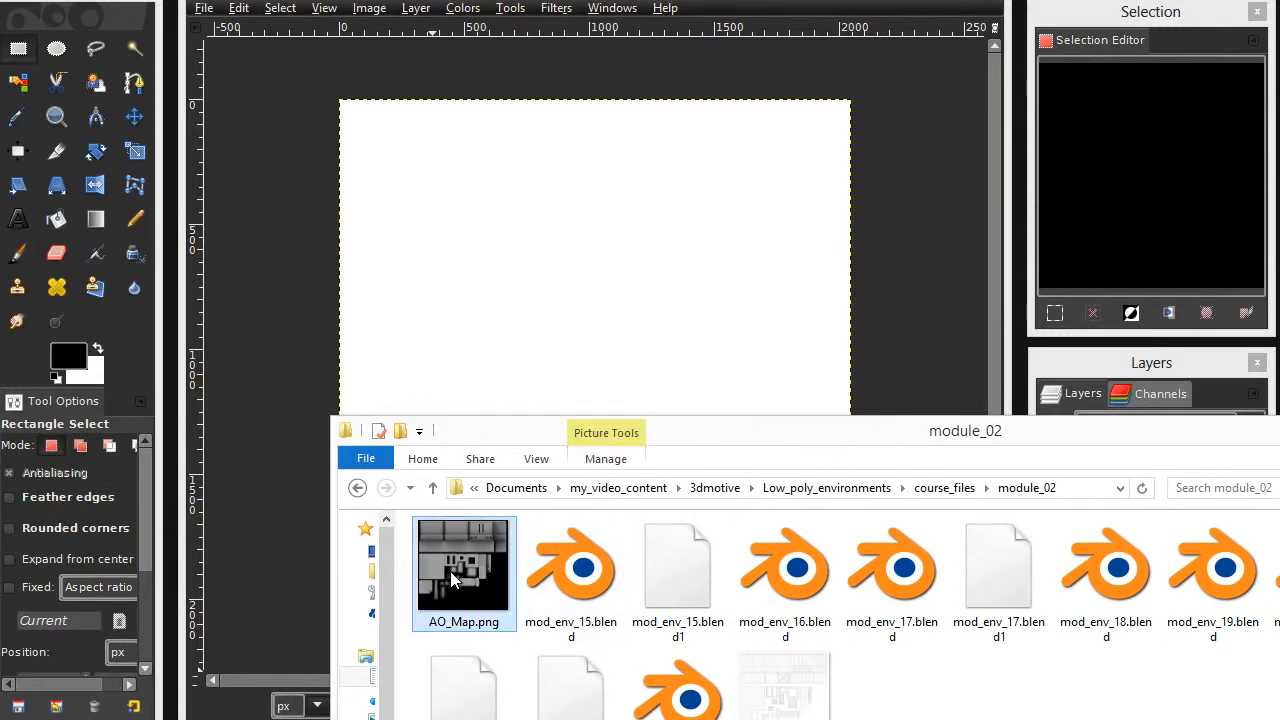
drag(450, 571, 556, 172)
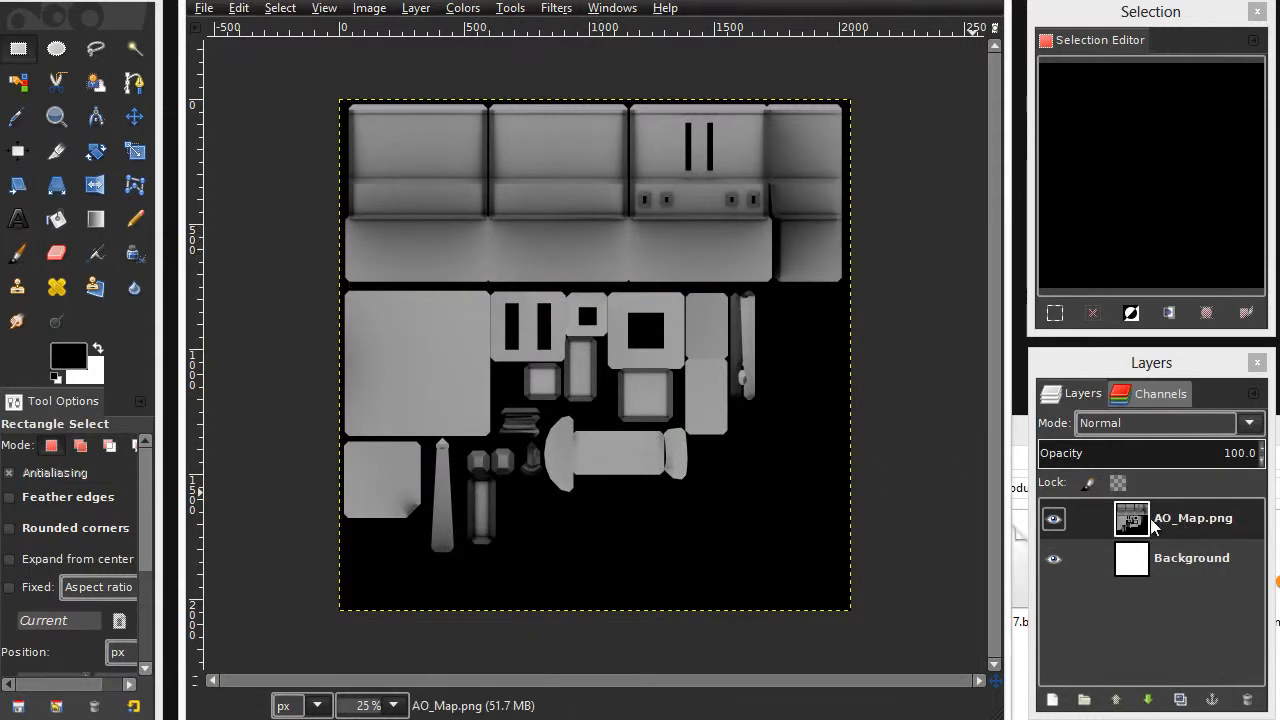
- Add UV_Layout.png from the module_02 folder as a layer above AO_Map.png and put the file window away
click(1275, 440)
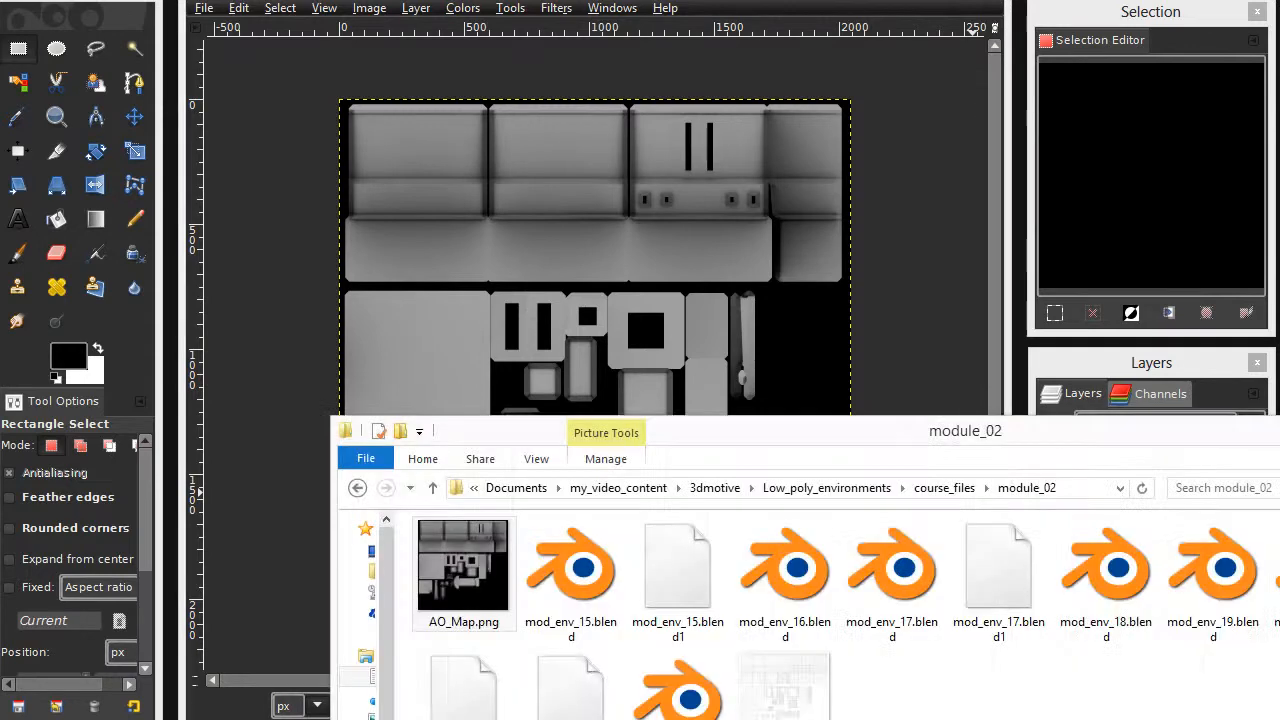
drag(1042, 436, 891, 291)
click(656, 585)
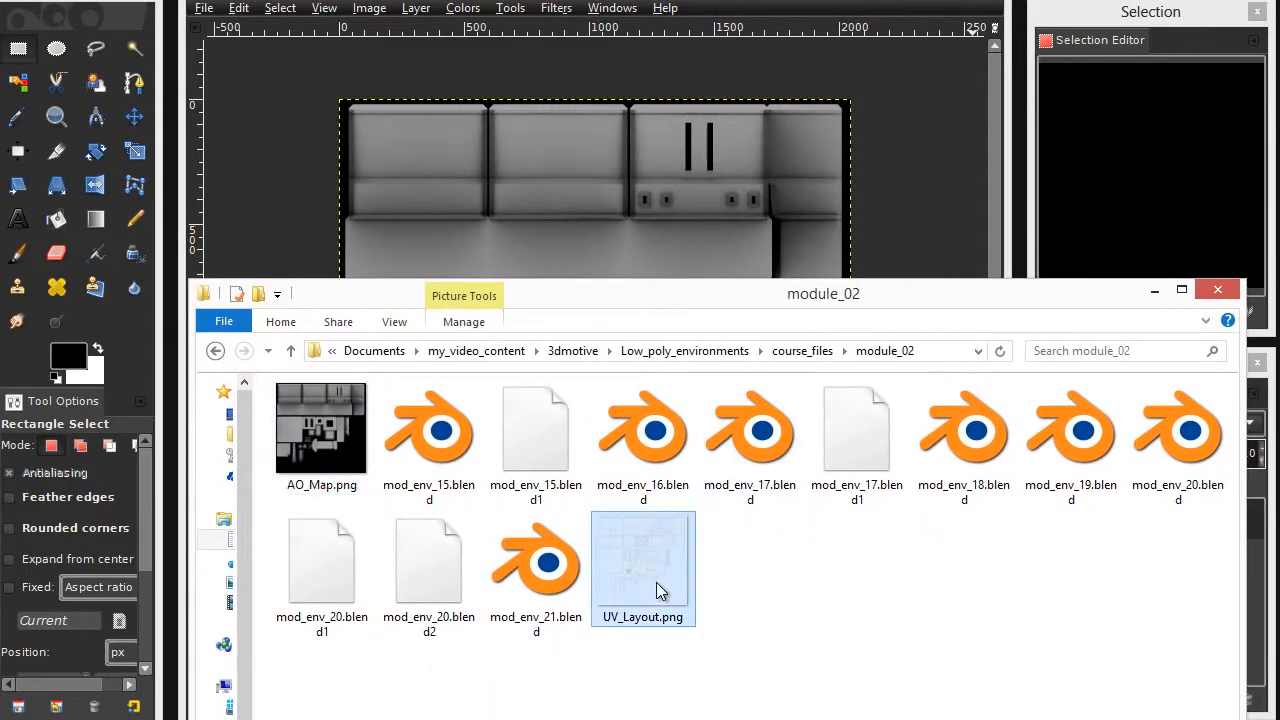
drag(630, 569, 598, 200)
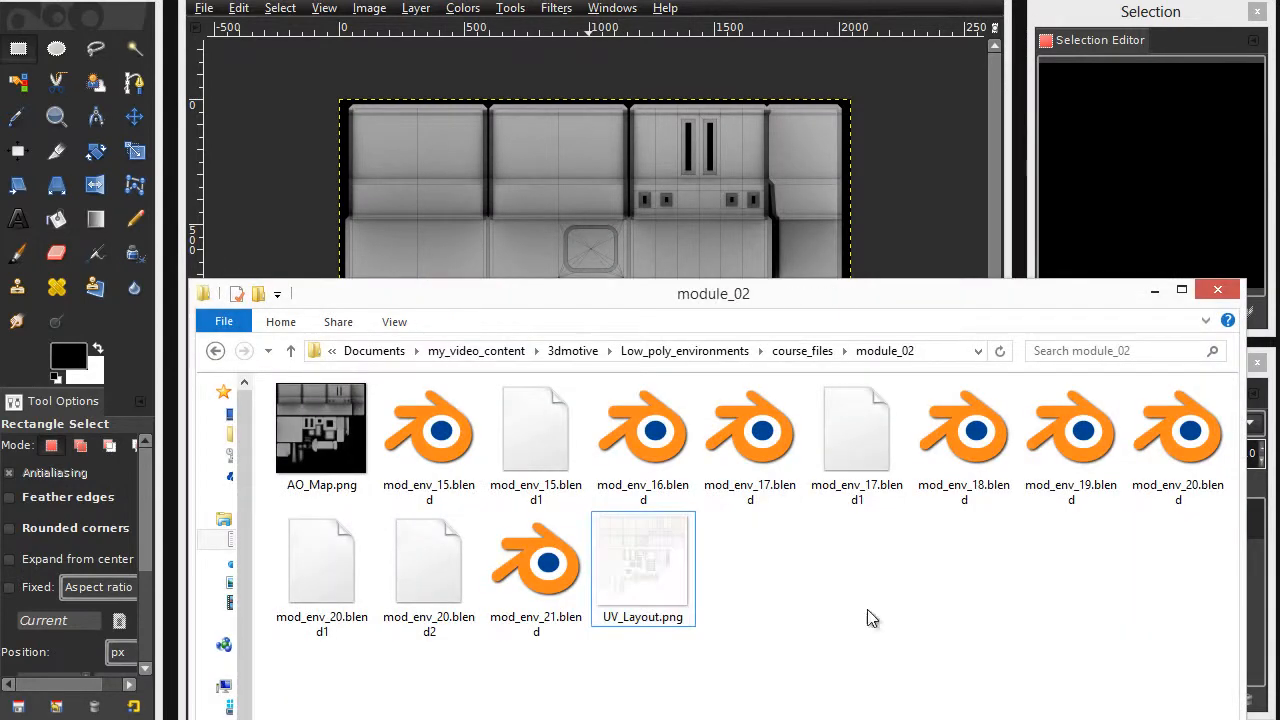
drag(1059, 297, 578, 719)
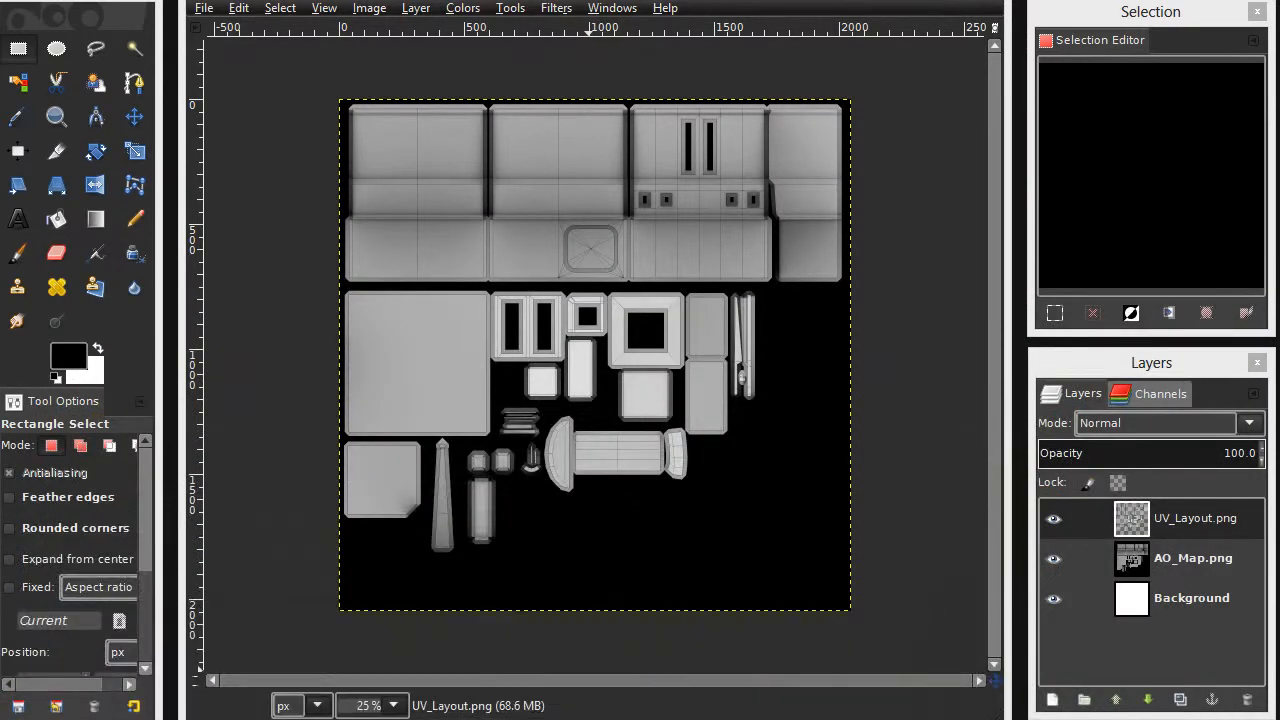
- Set the blend mode of the UV_Layout.png layer to Multiply
click(657, 1)
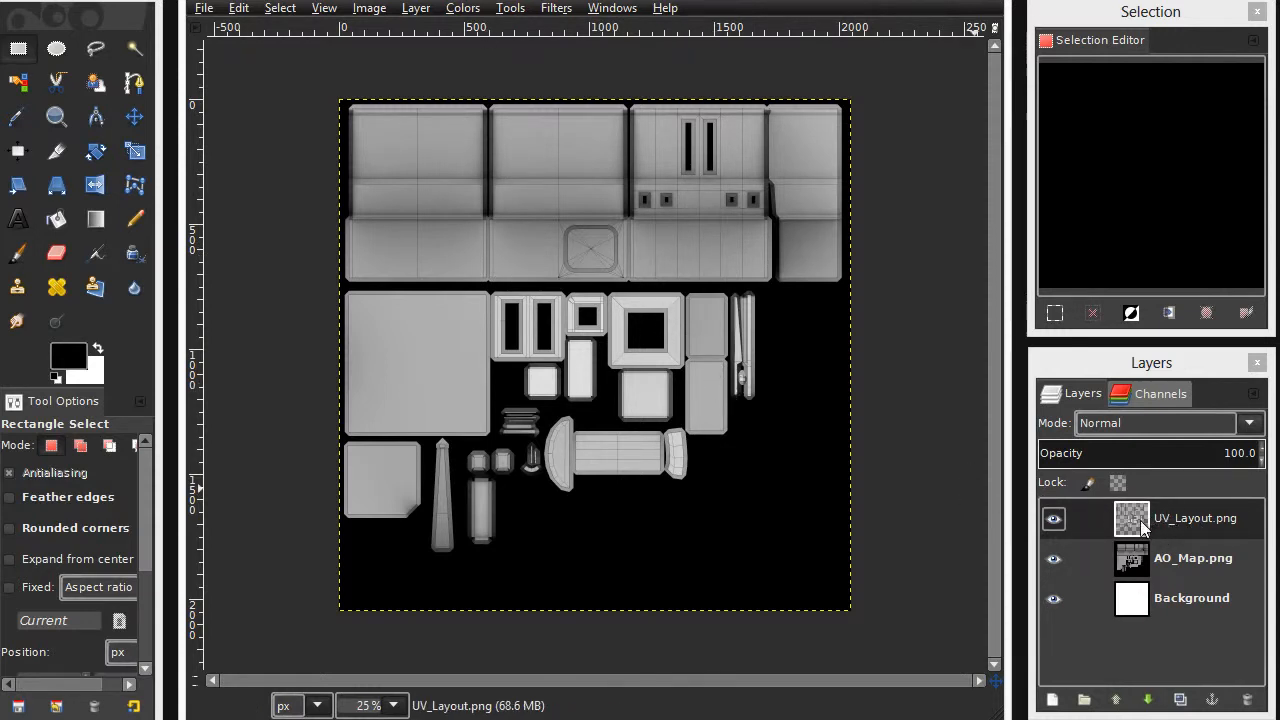
click(1115, 426)
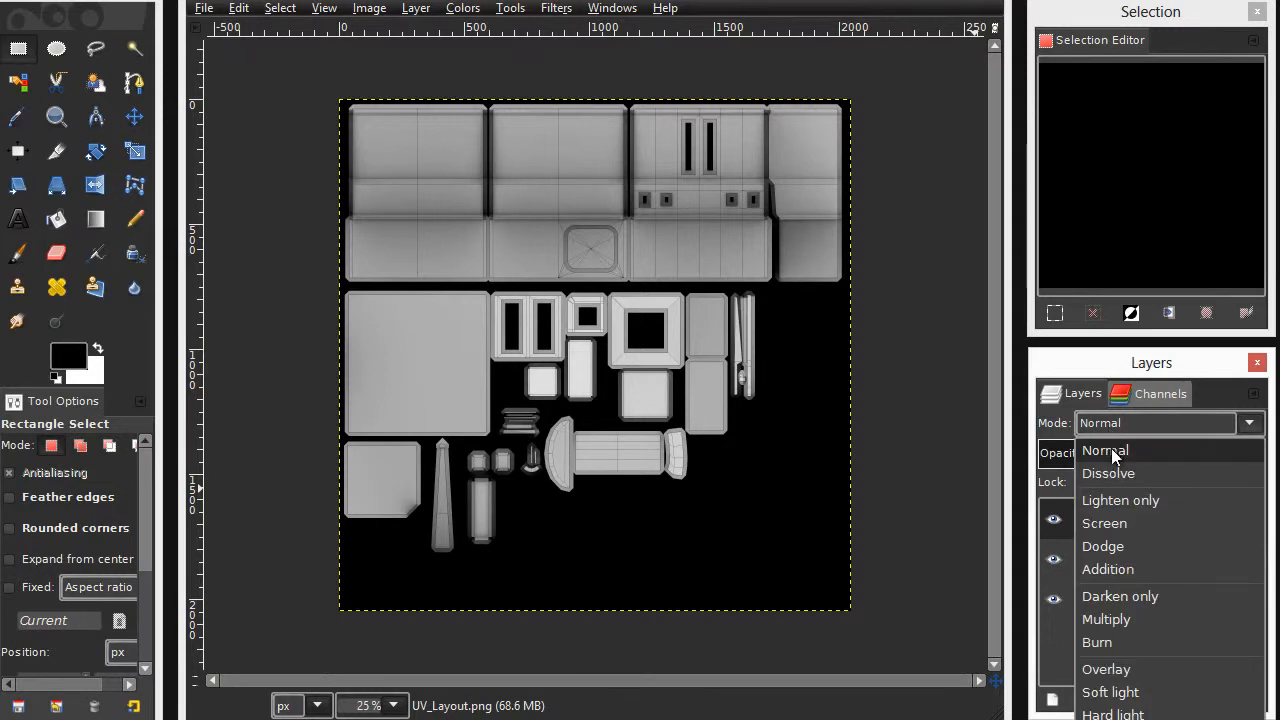
click(1106, 620)
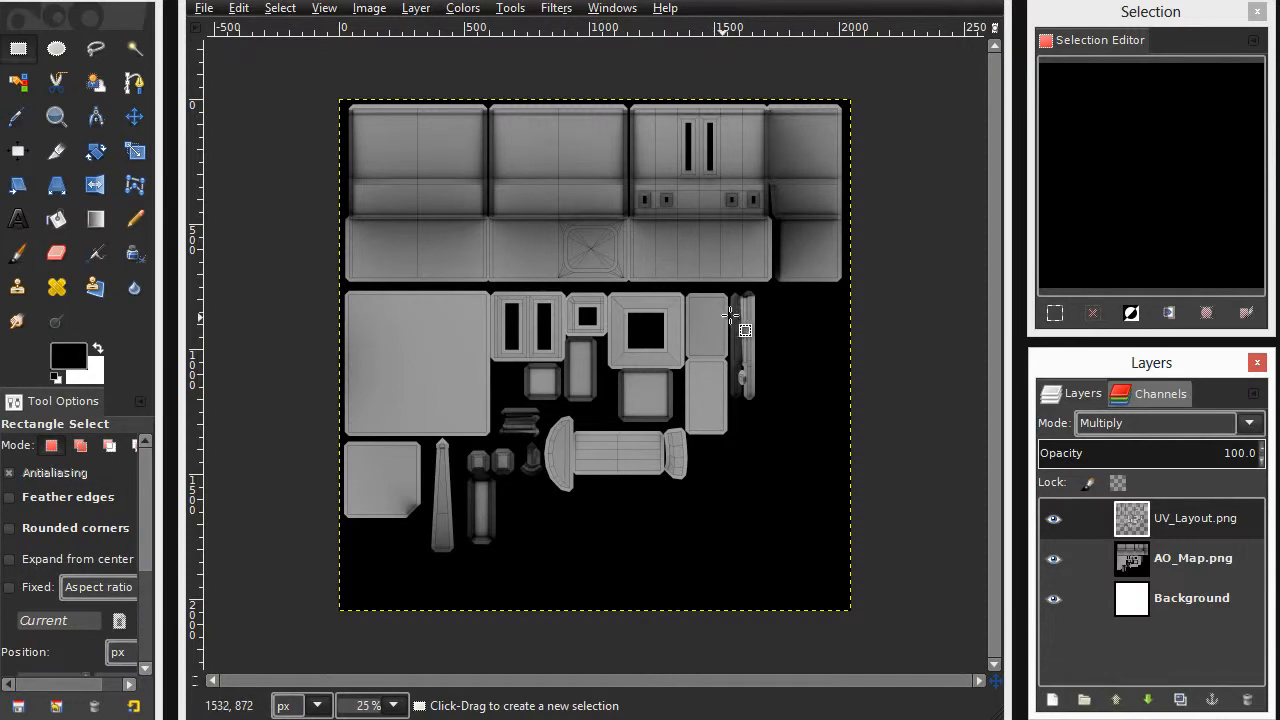
- Examine how the UV layout lines overlay the ambient occlusion shading across the wall panels and smaller pieces
ctrl+scroll(708, 257, up, 3)
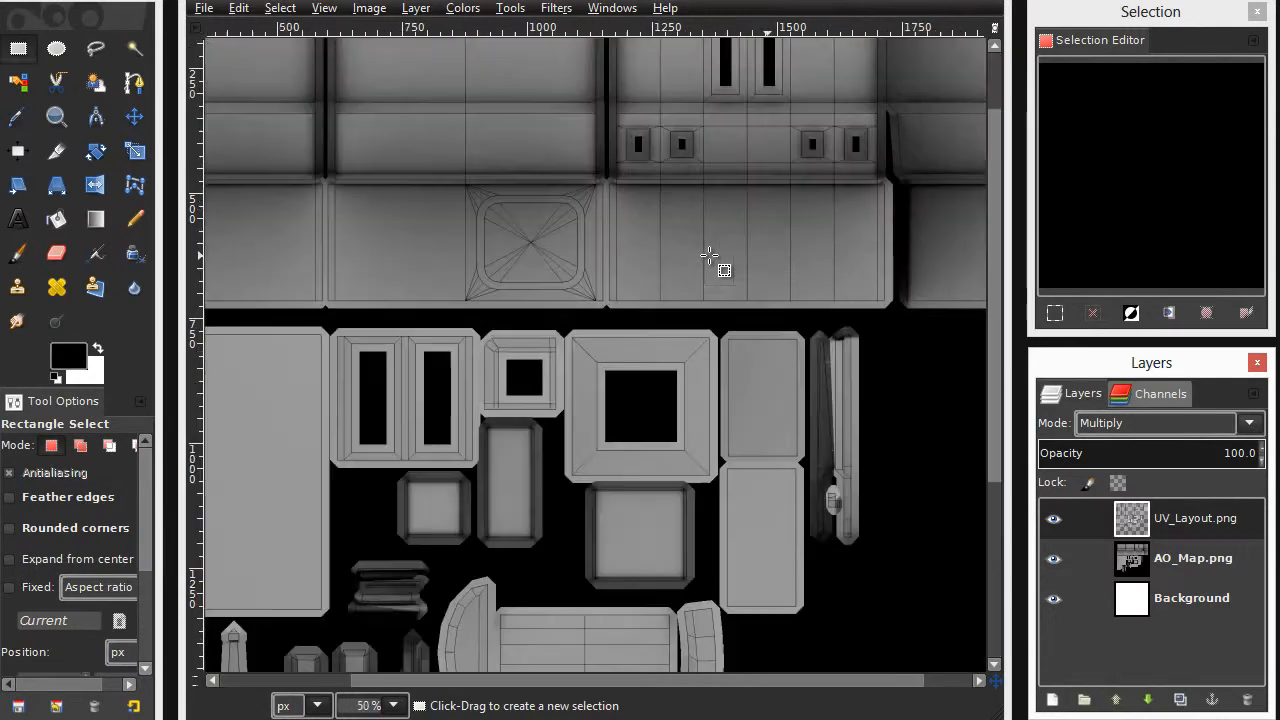
key(space)
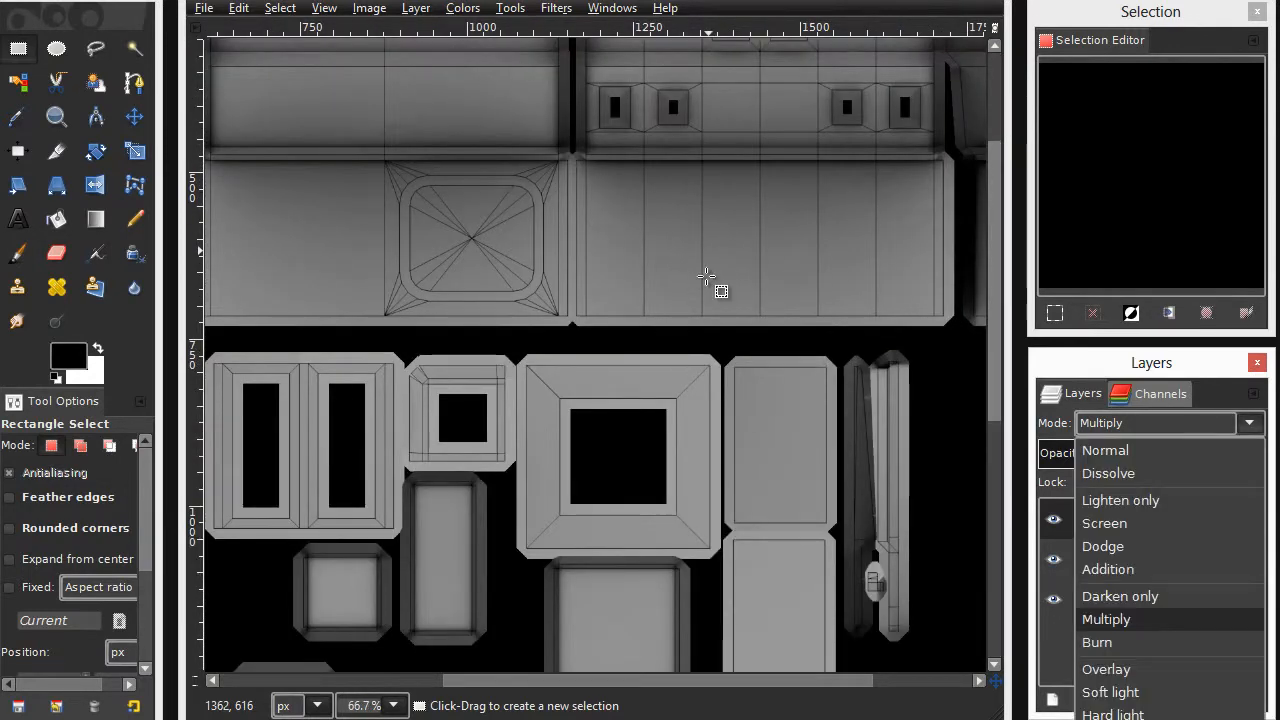
key(space)
key(space)
click(684, 291)
drag(636, 261, 672, 297)
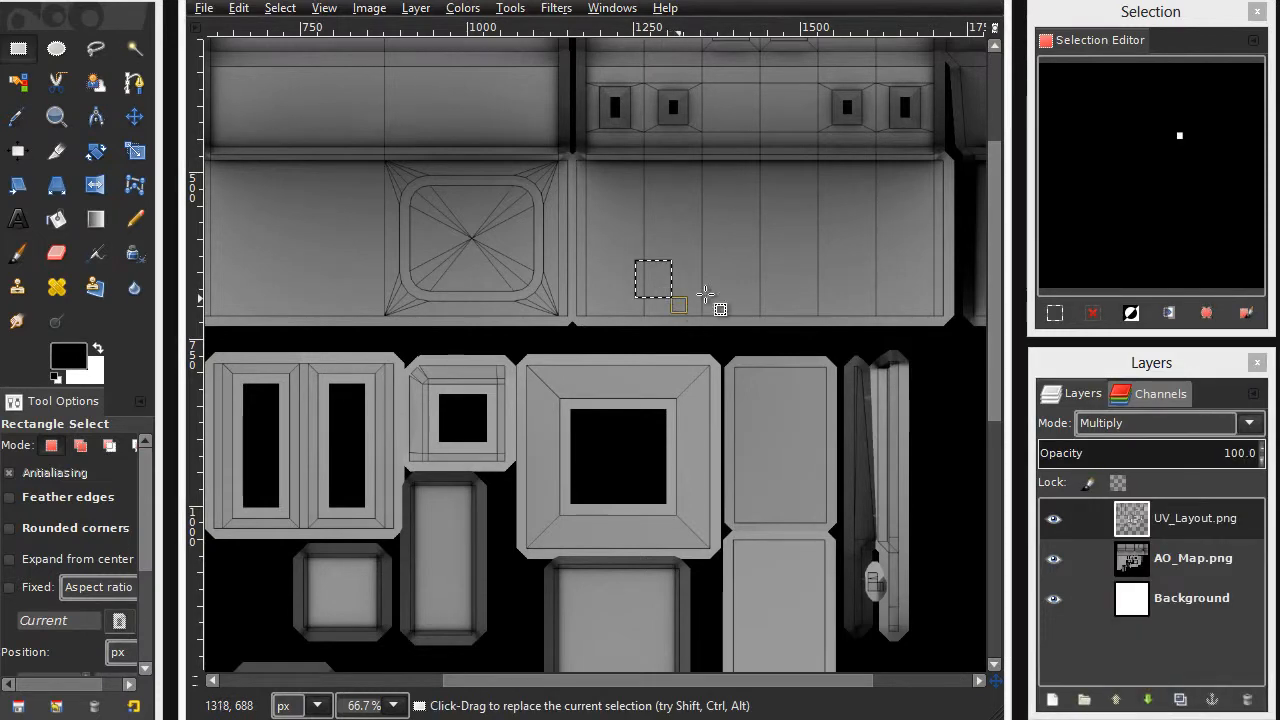
click(714, 300)
mouse_move(755, 302)
middle_down()
mouse_move(563, 420)
mouse_move(604, 484)
mouse_move(731, 497)
mouse_move(789, 451)
mouse_move(883, 429)
mouse_move(543, 441)
middle_up()
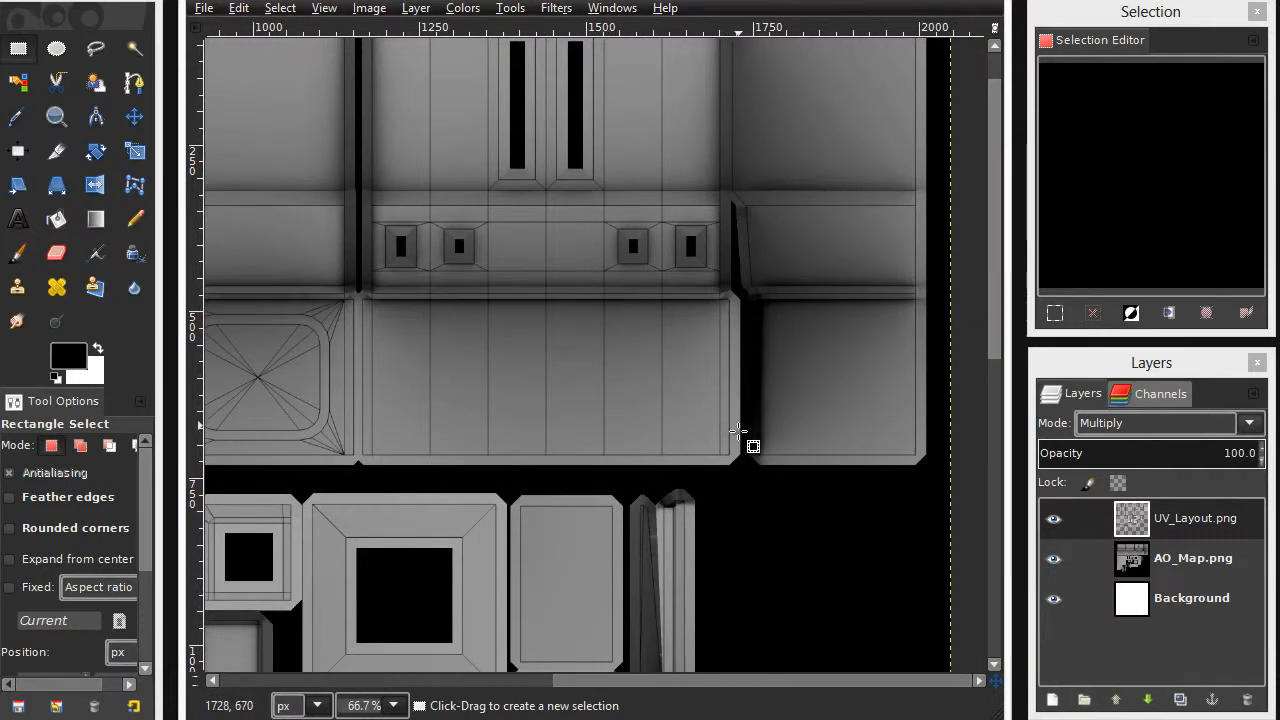
scroll(737, 420, up, 2)
ctrl+scroll(737, 414, up, 2)
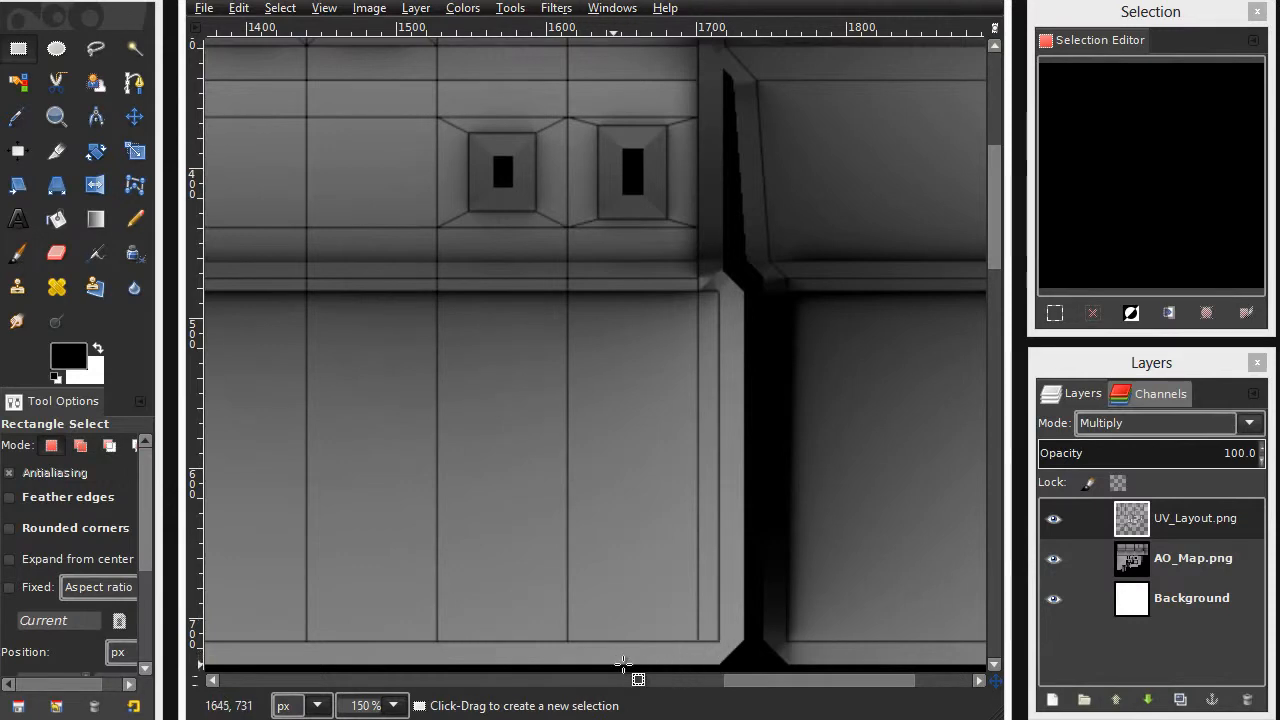
ctrl+scroll(701, 383, down, 3)
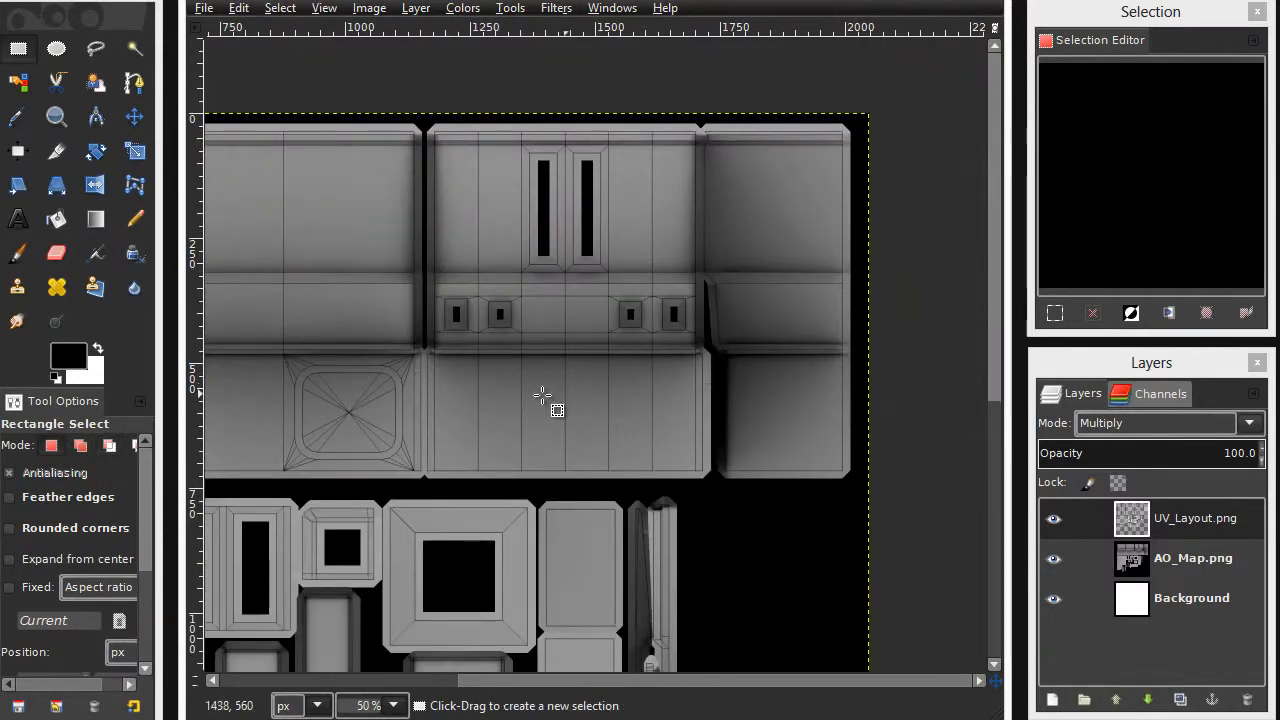
middle_drag(340, 415, 528, 398)
middle_drag(640, 385, 547, 291)
ctrl+scroll(565, 298, down, 1)
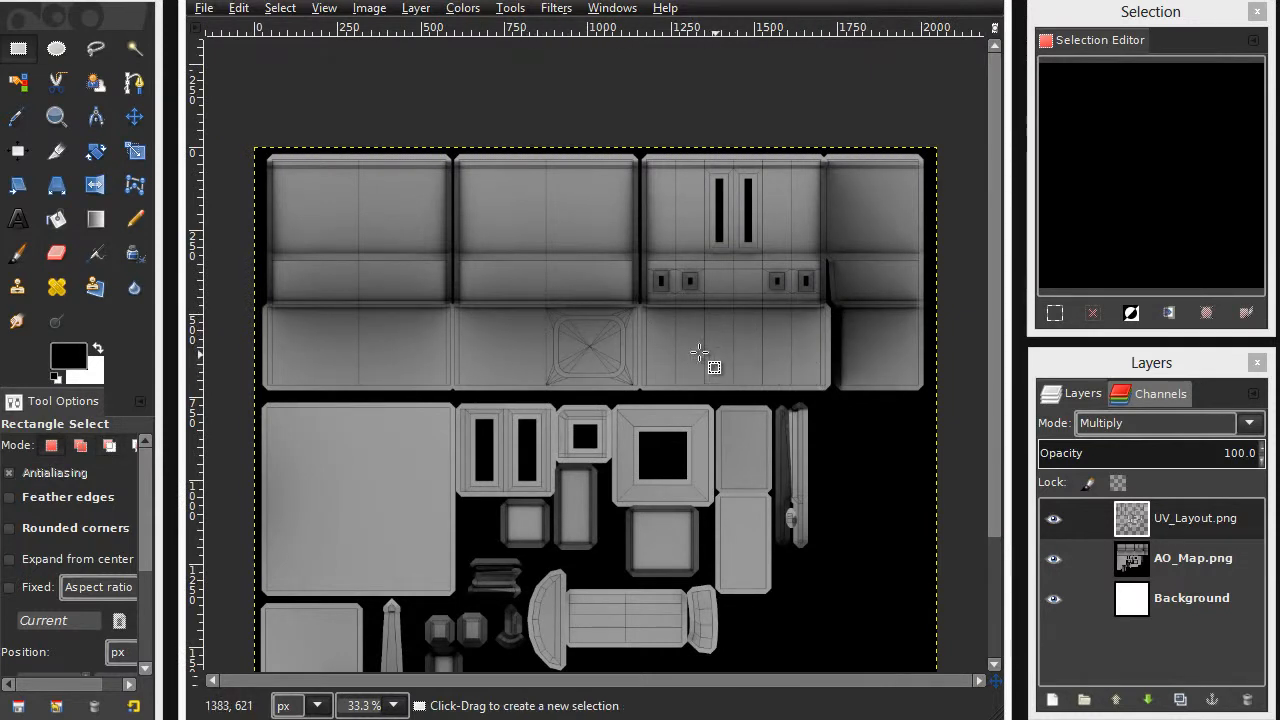
ctrl+scroll(609, 369, up, 1)
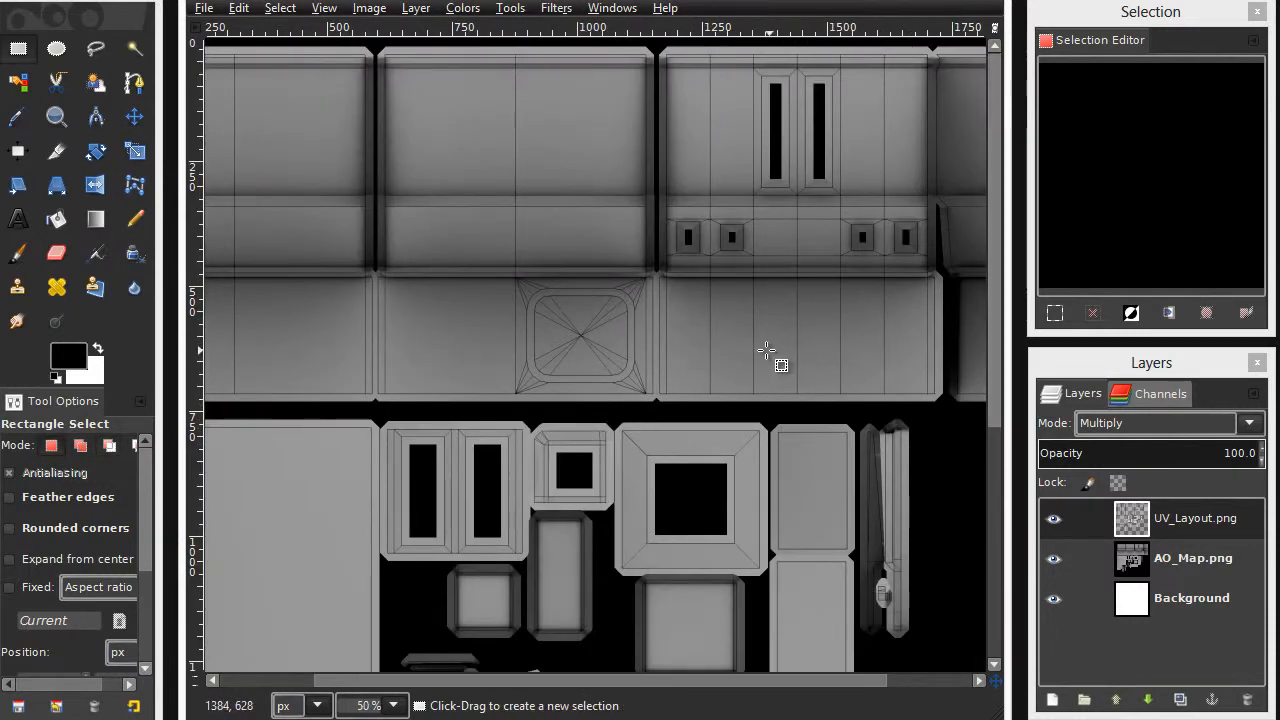
- Lower the opacity of the AO_Map.png layer to 77.7
click(1165, 563)
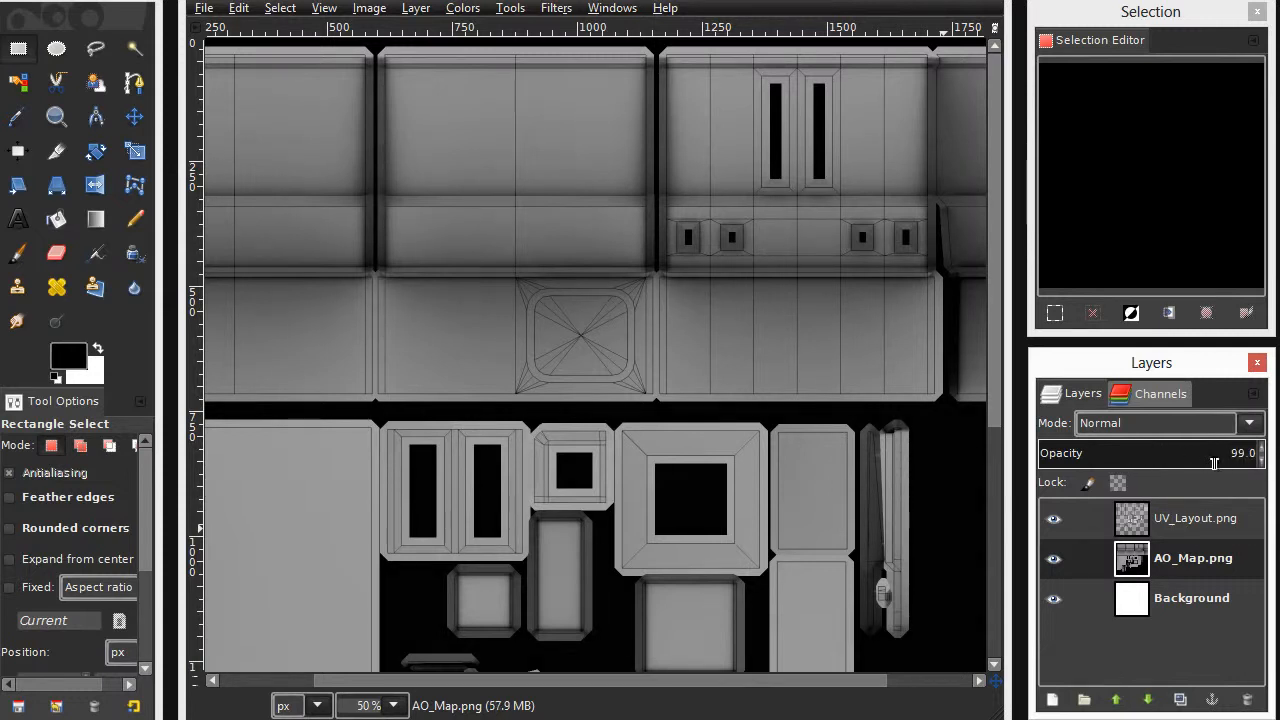
mouse_move(1213, 463)
mouse_down()
mouse_move(1150, 463)
mouse_move(1213, 463)
mouse_up()
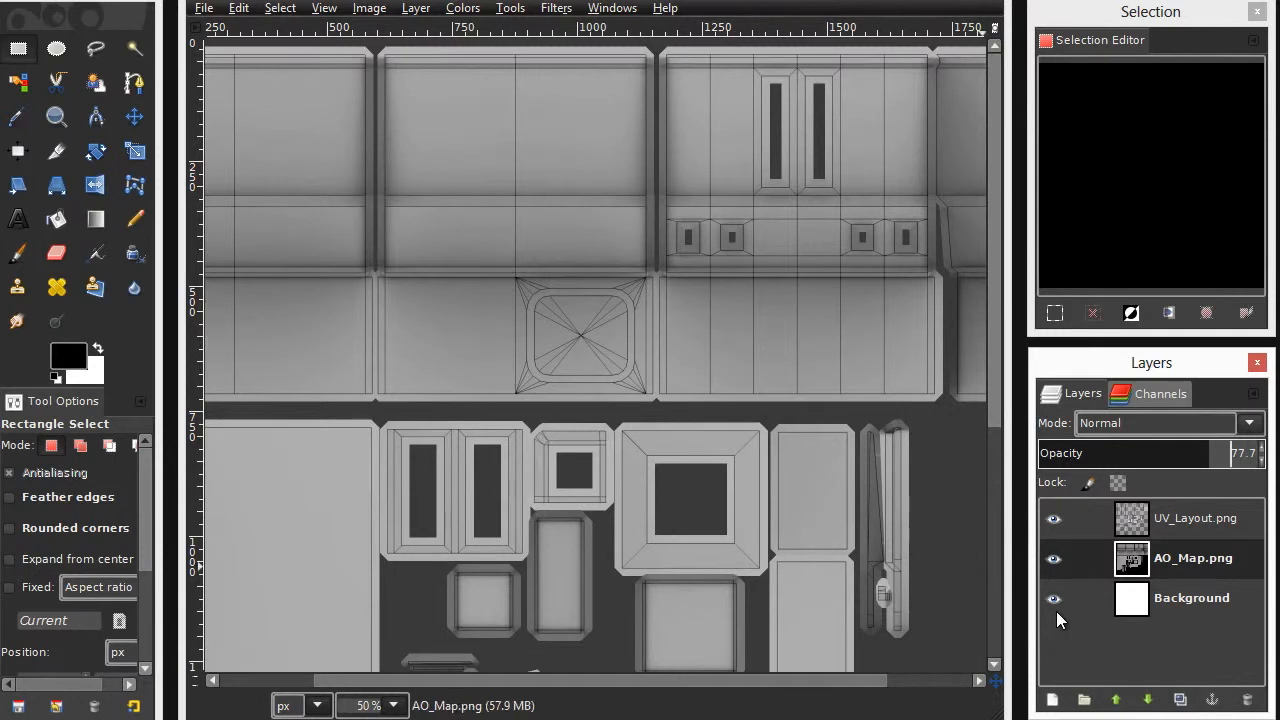
- Fill the Background layer with black and make AO_Map.png the active layer
click(1162, 608)
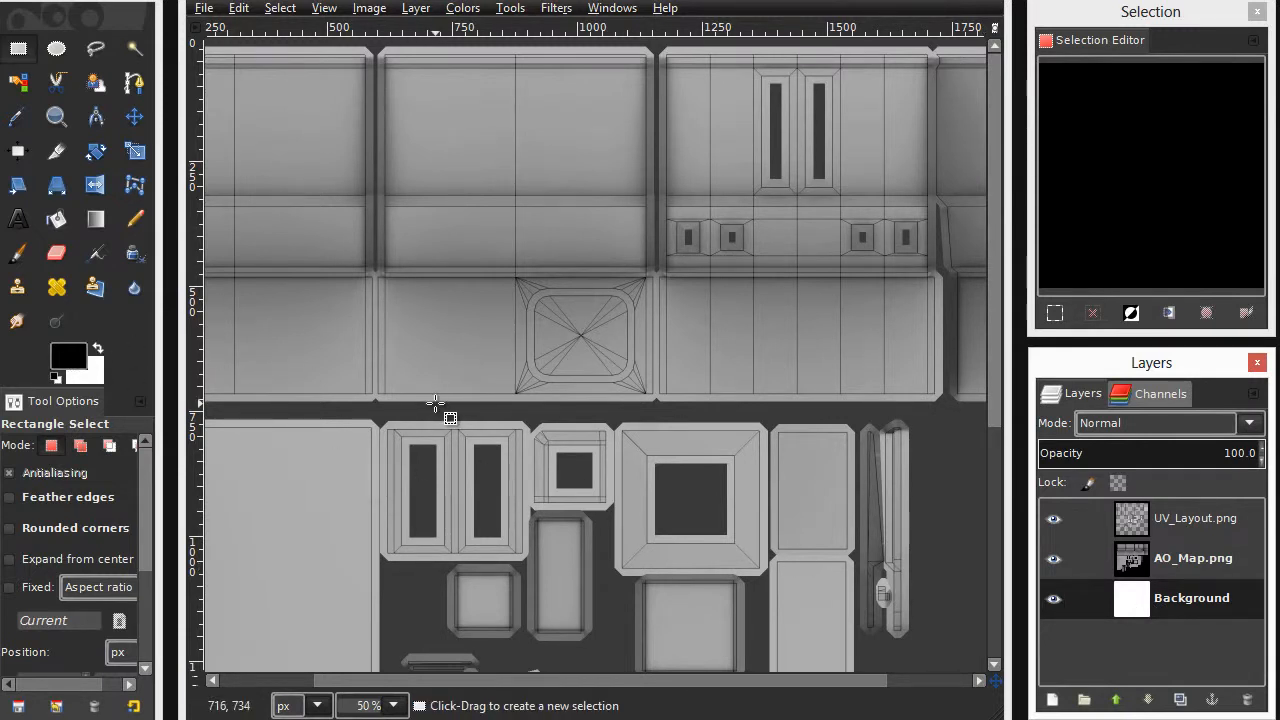
key(ctrl+comma)
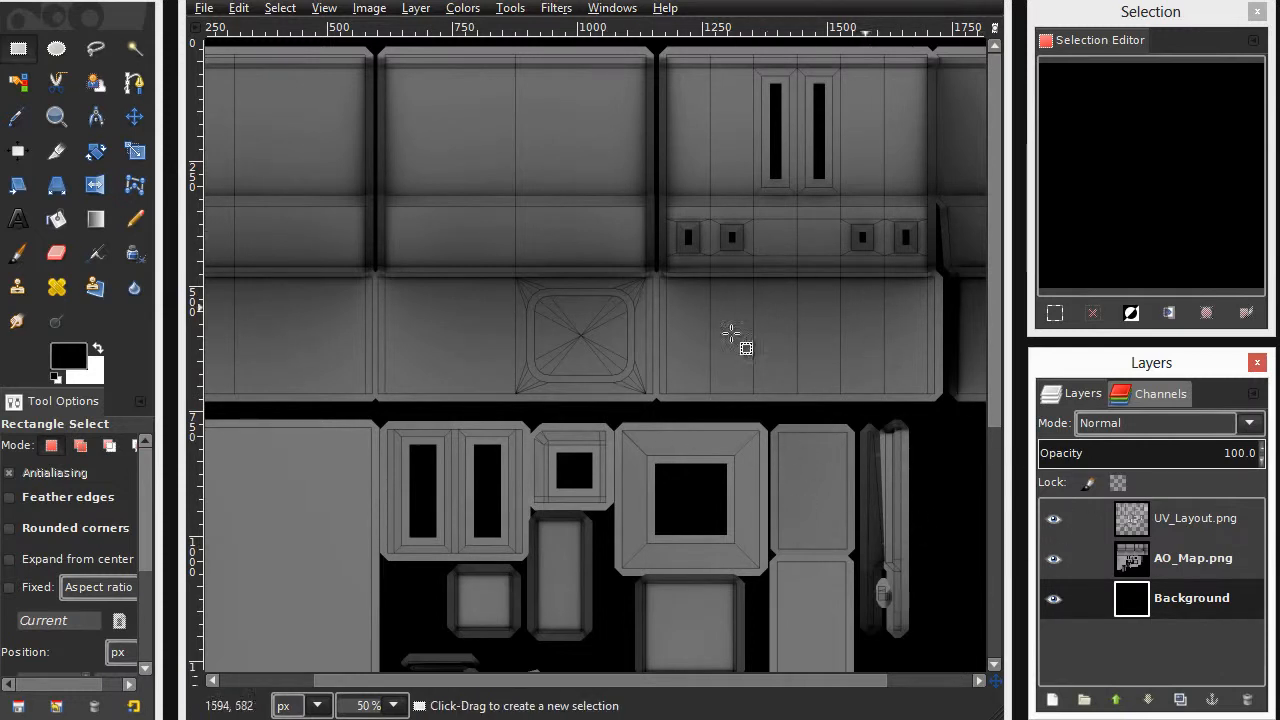
click(1200, 565)
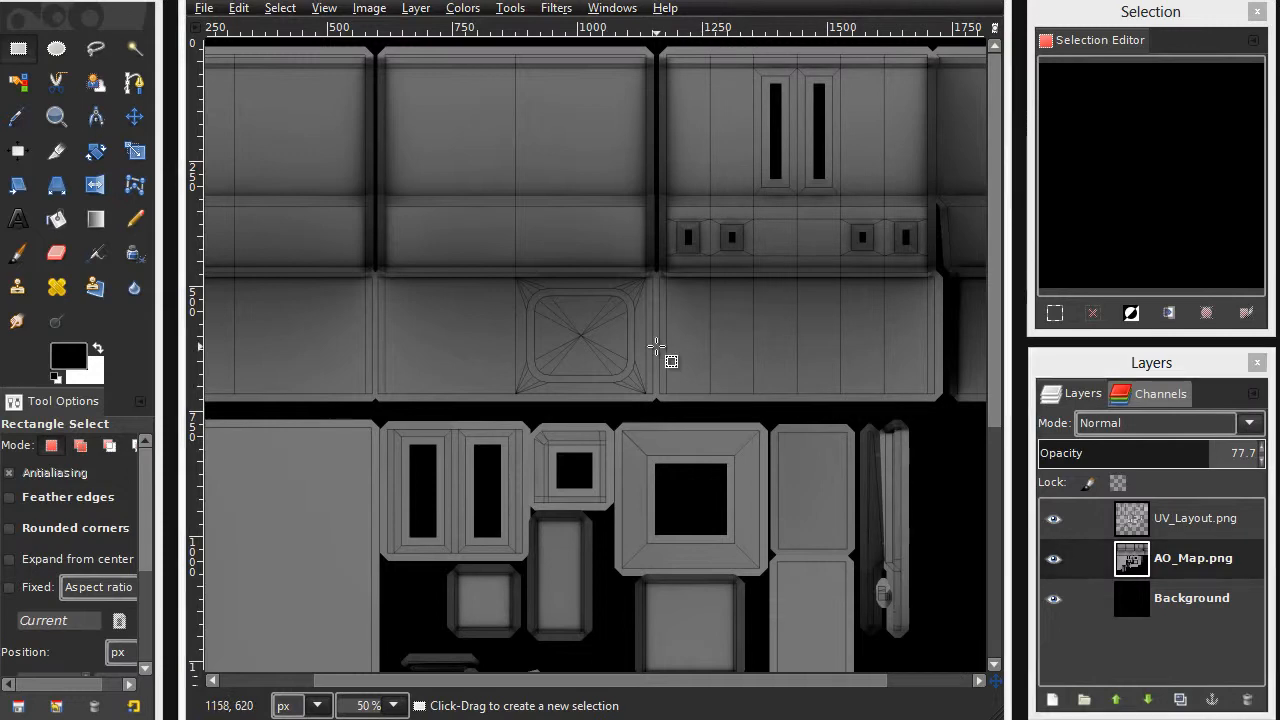
- Draw a rectangular selection over the right end of the floor panel strip and fit its upper edge to the panels
middle_drag(743, 360, 555, 401)
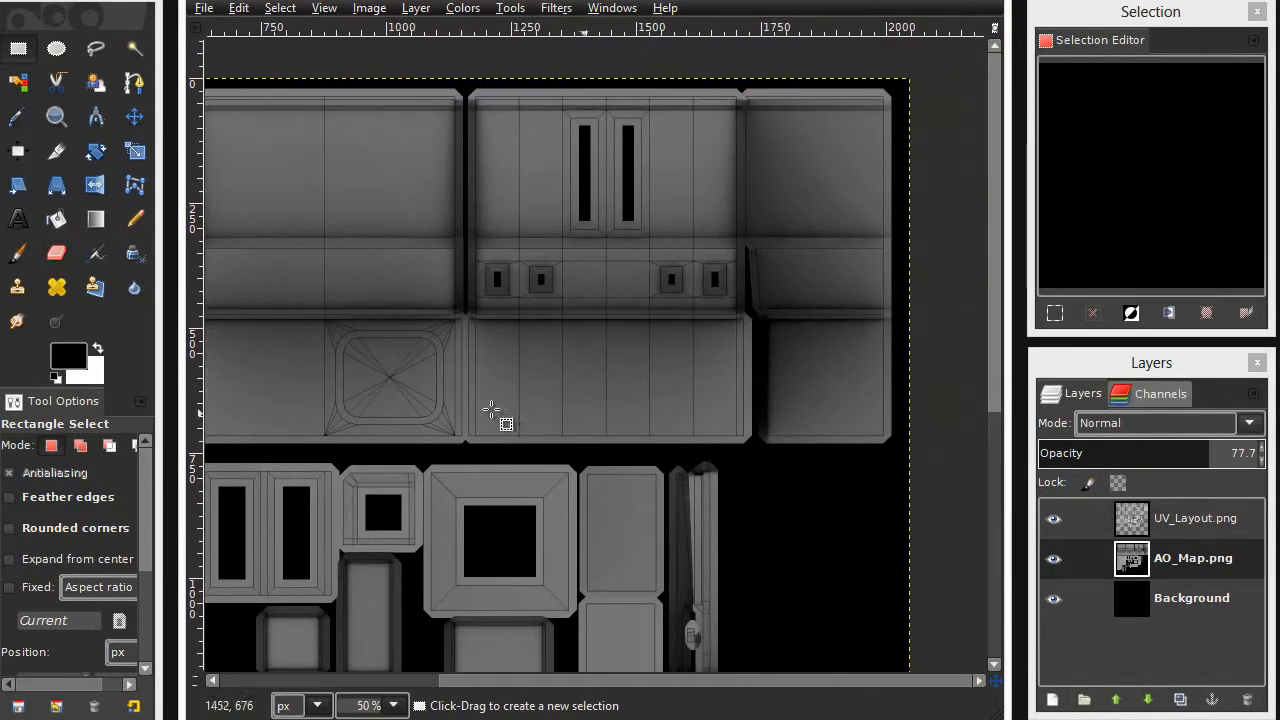
ctrl+scroll(754, 449, up, 1)
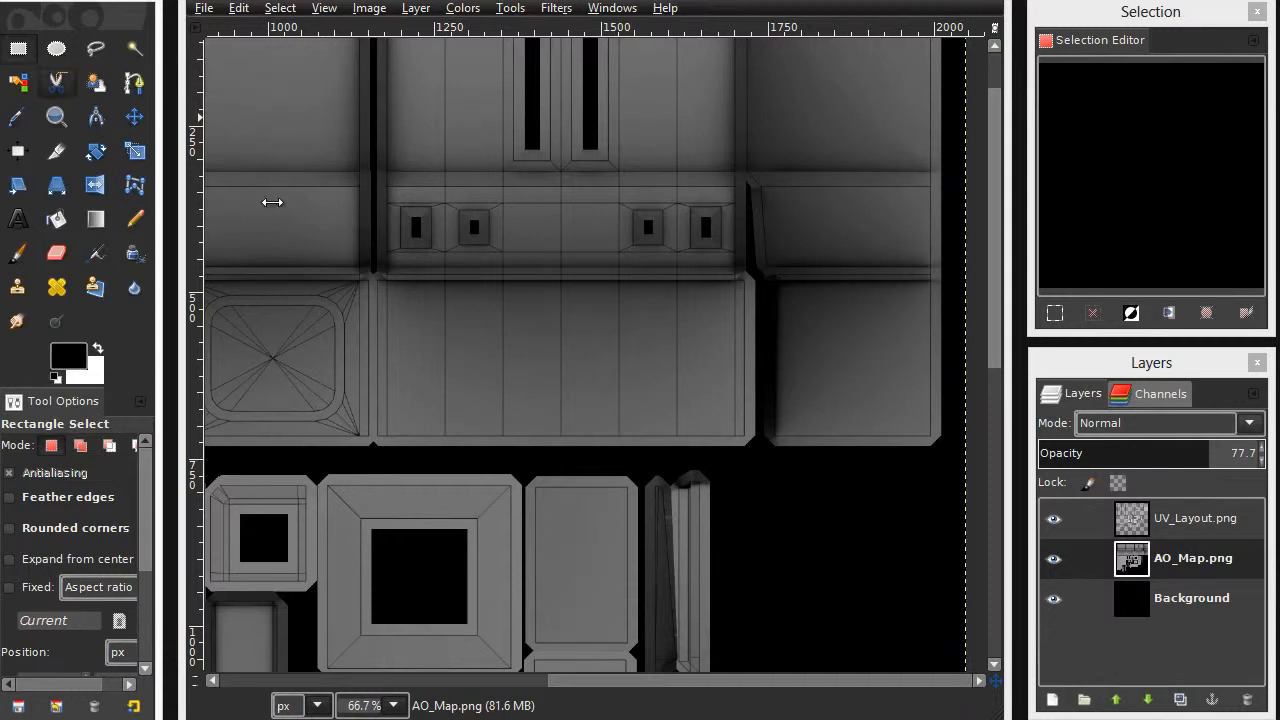
drag(950, 447, 611, 286)
ctrl+scroll(790, 357, up, 1)
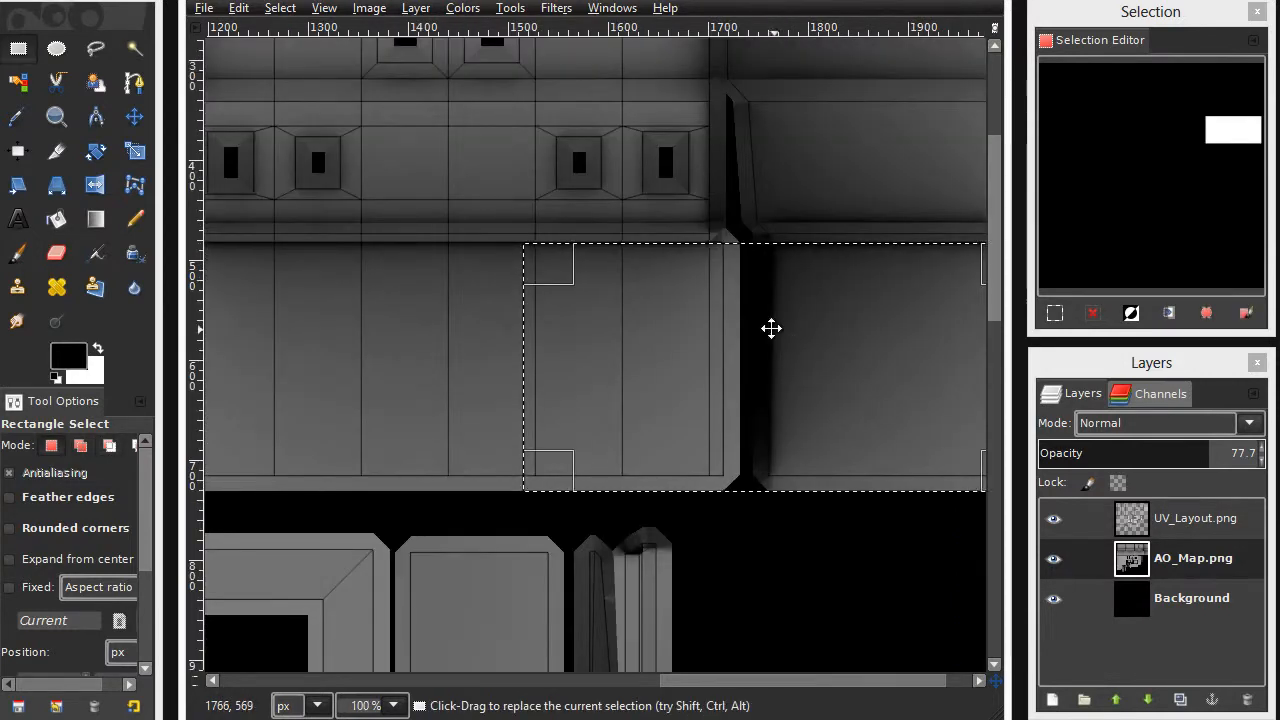
middle_drag(771, 329, 606, 383)
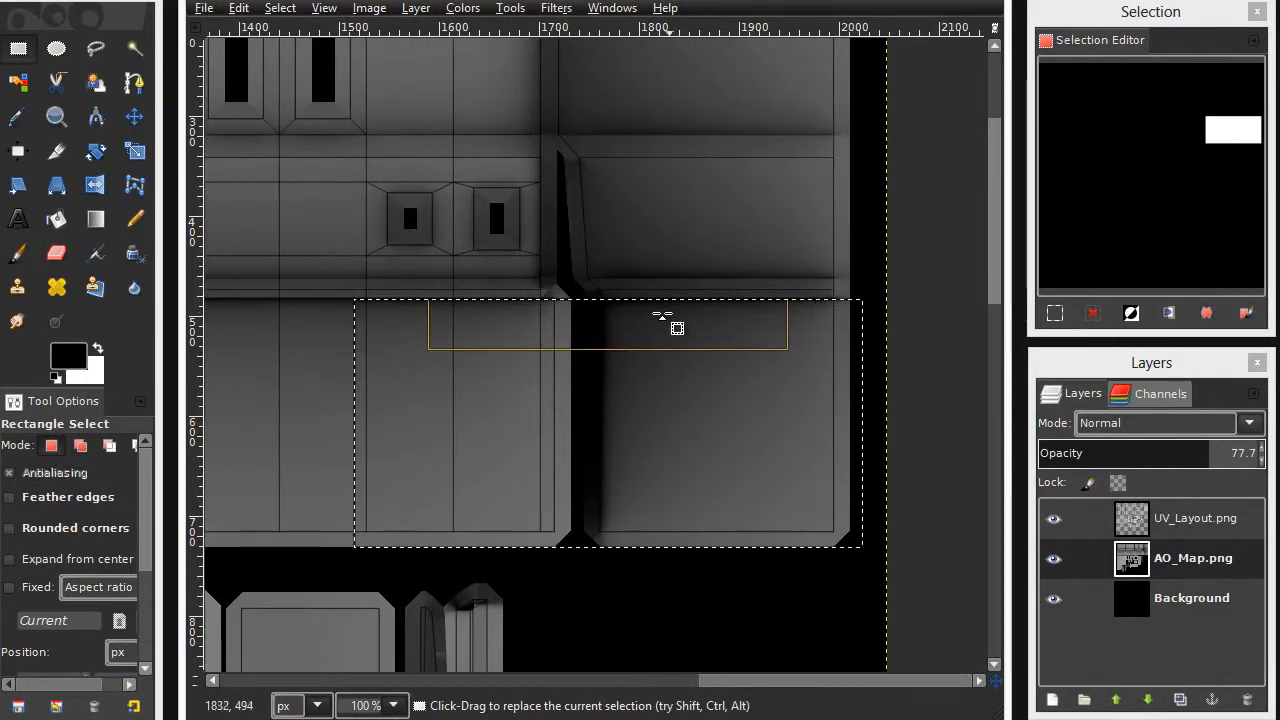
drag(661, 320, 649, 308)
ctrl+scroll(663, 403, down, 2)
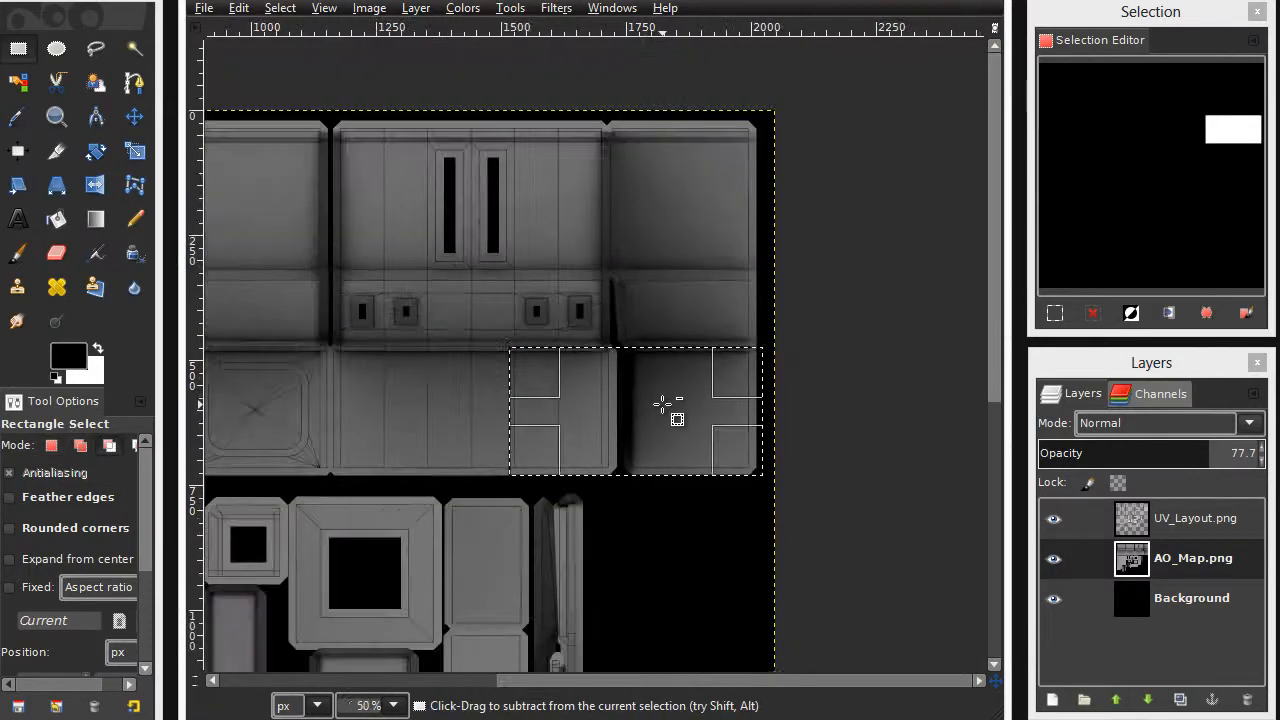
- Extend the rectangular selection leftward so it encloses the entire row of floor panels
drag(531, 408, 325, 420)
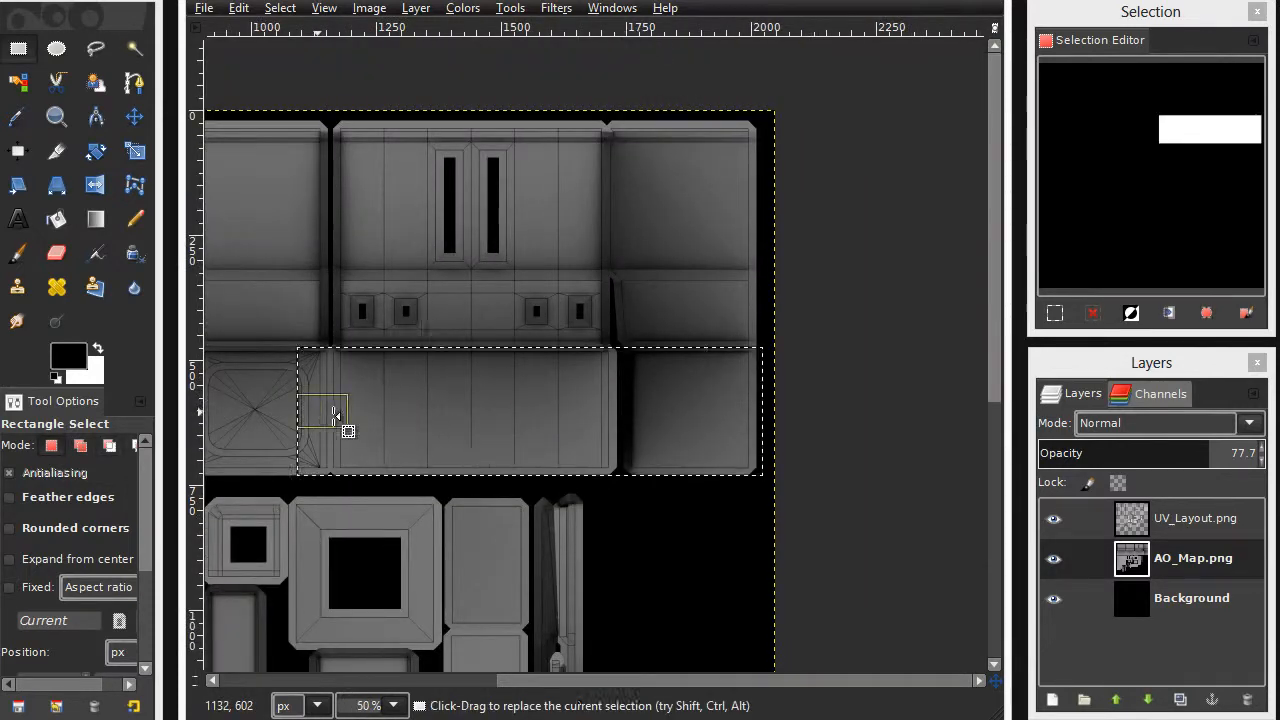
middle_drag(343, 423, 663, 412)
drag(663, 412, 345, 400)
middle_drag(370, 402, 701, 411)
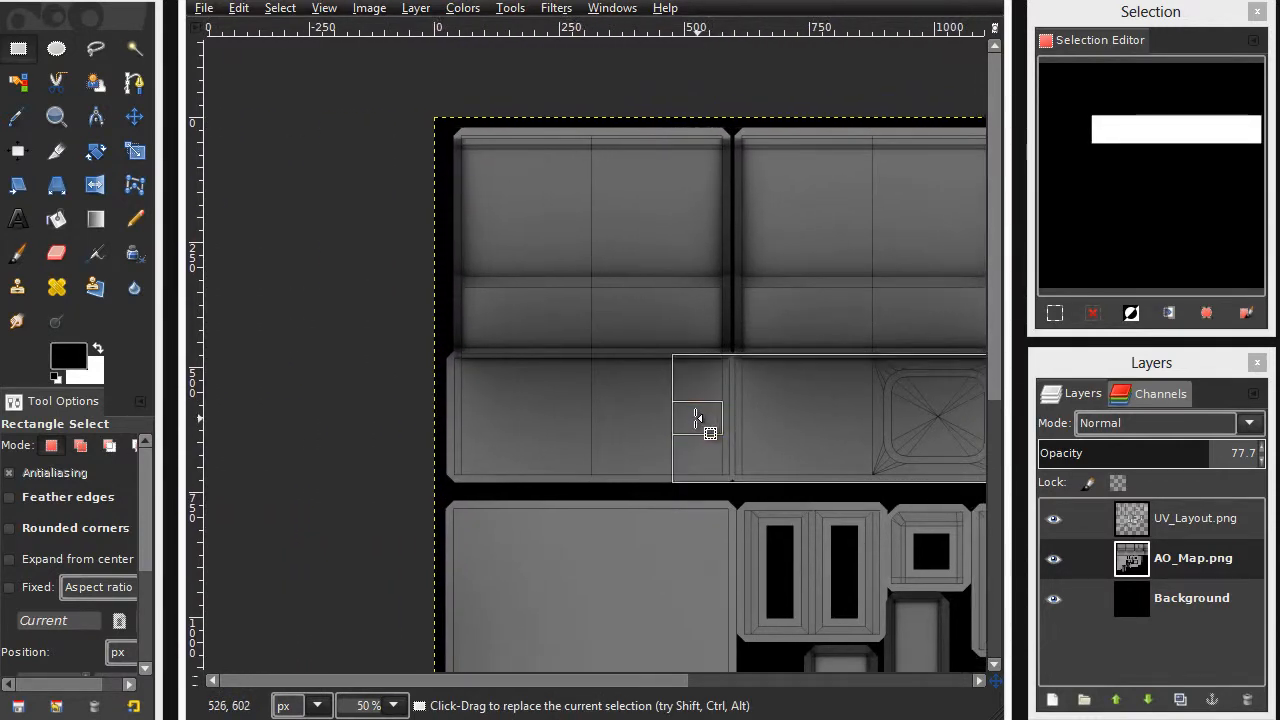
drag(697, 417, 468, 422)
ctrl+scroll(734, 429, down, 1)
ctrl+scroll(723, 436, up, 2)
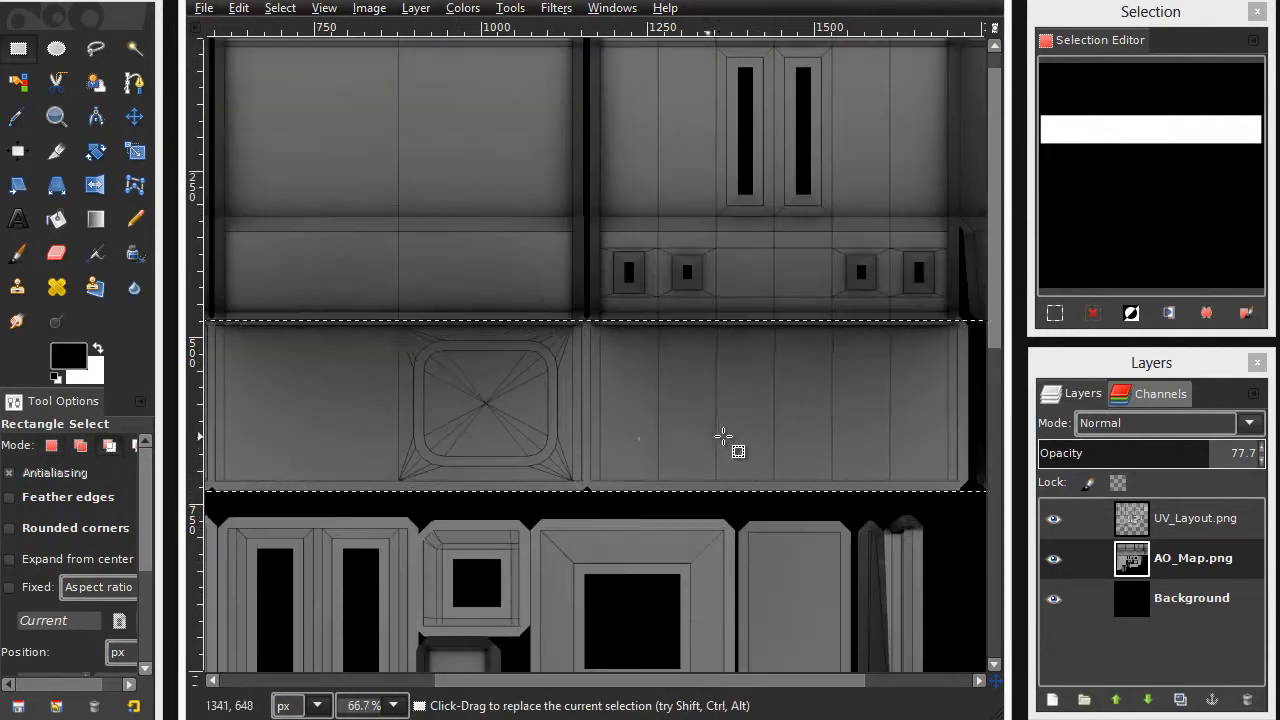
scroll(700, 426, right, 5)
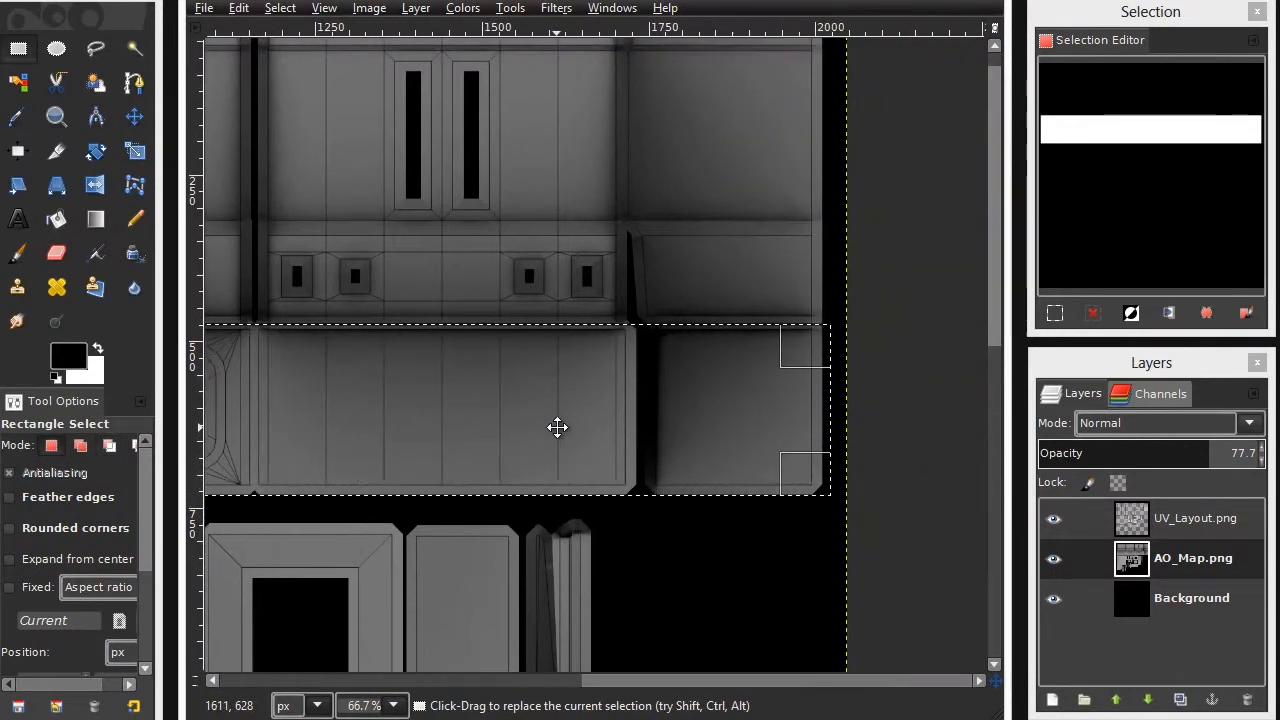
middle_drag(548, 412, 591, 439)
ctrl+scroll(491, 434, down, 1)
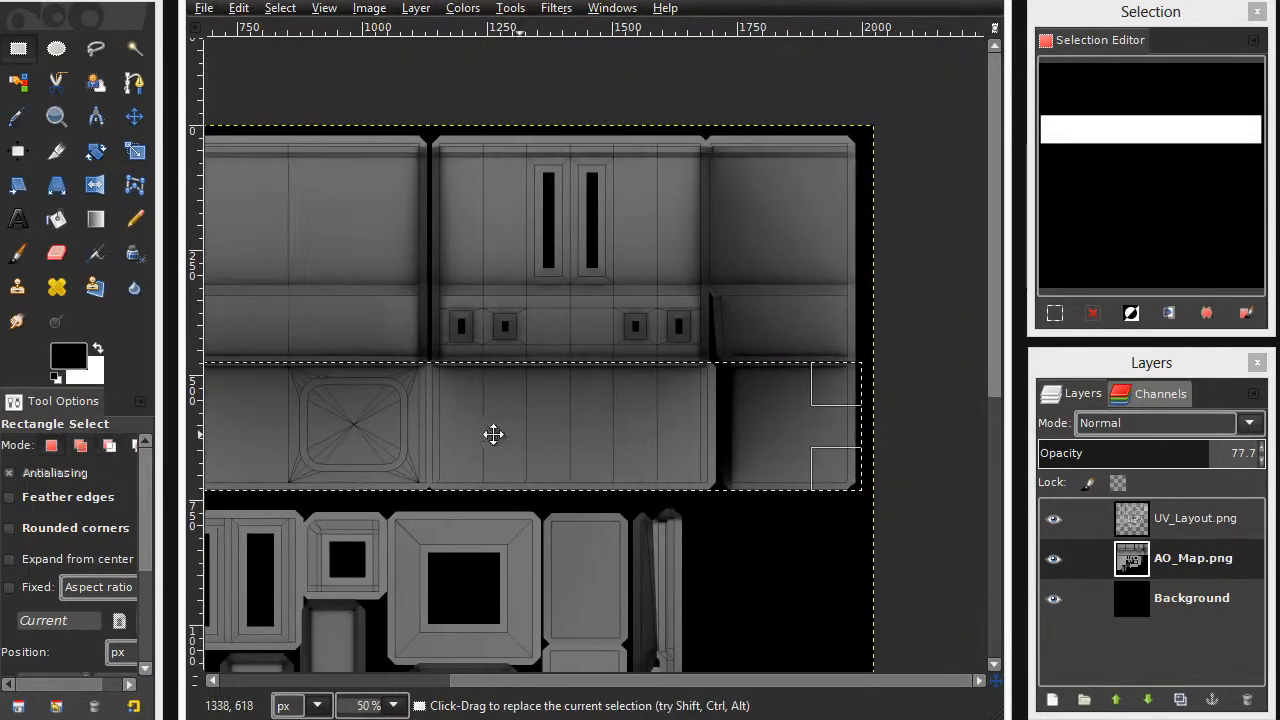
middle_drag(491, 434, 851, 420)
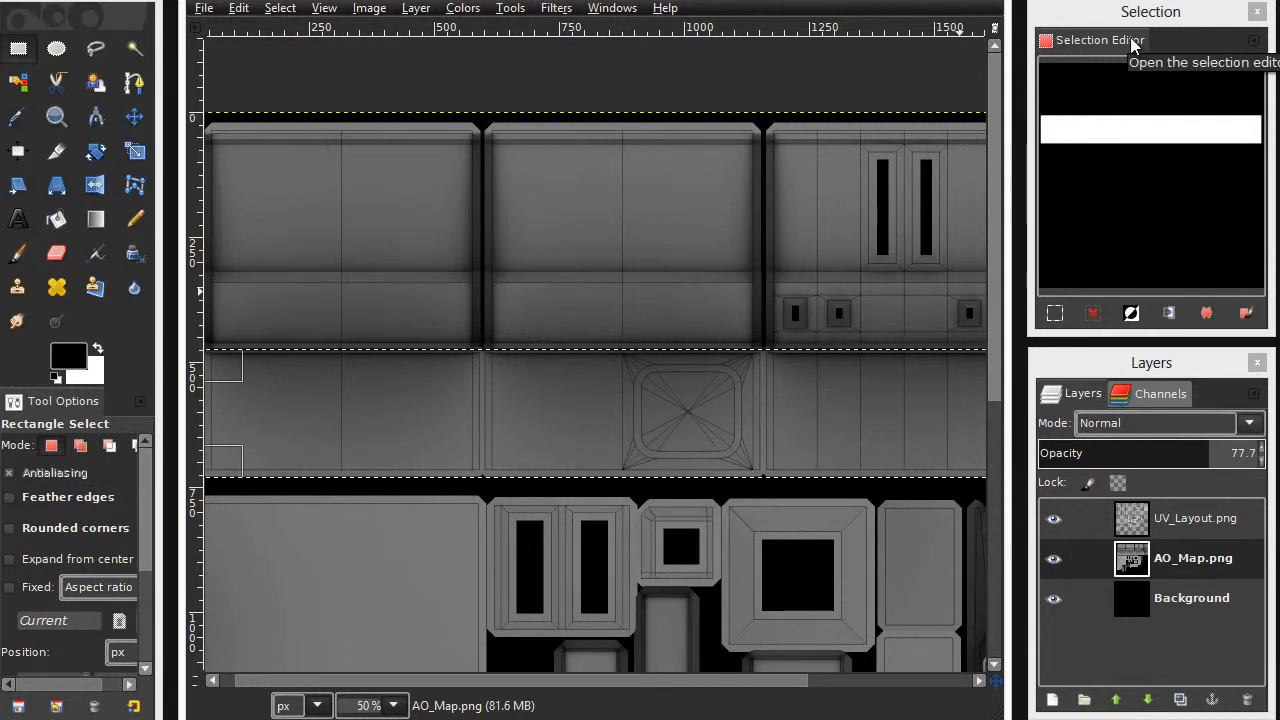
- Look up where the Selection Editor is found among the dockable dialogs
click(612, 8)
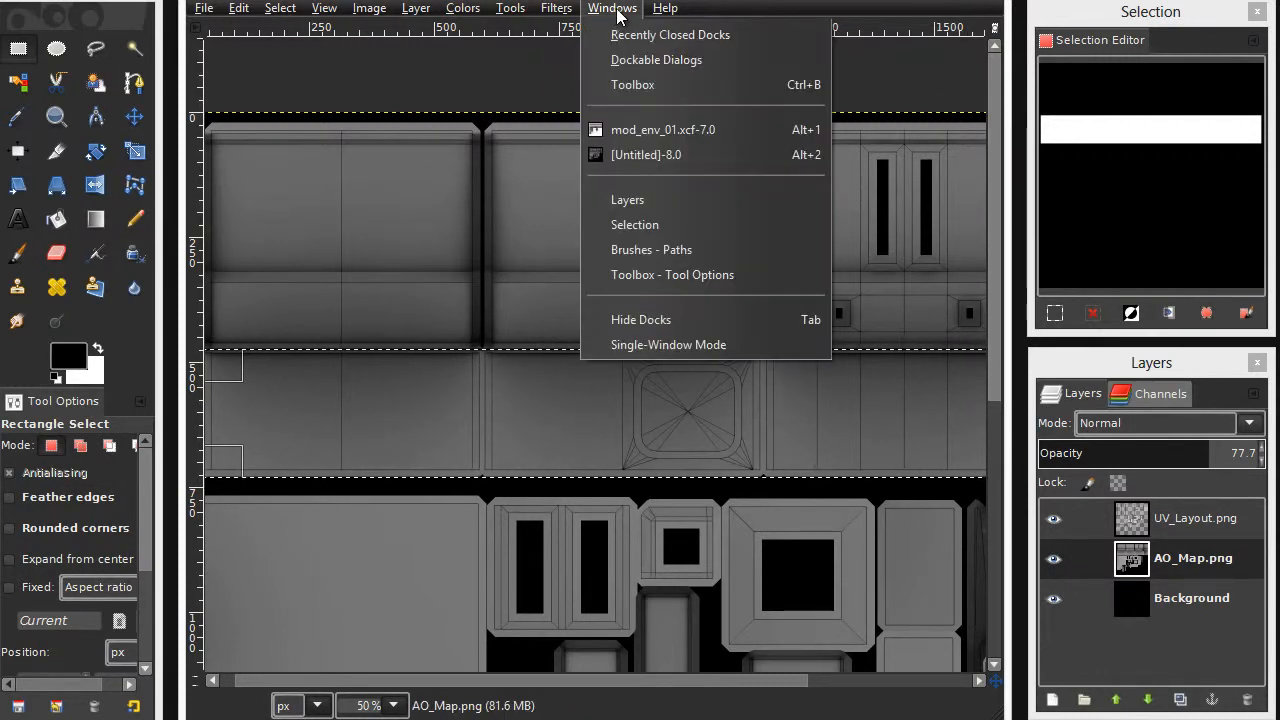
mouse_move(624, 61)
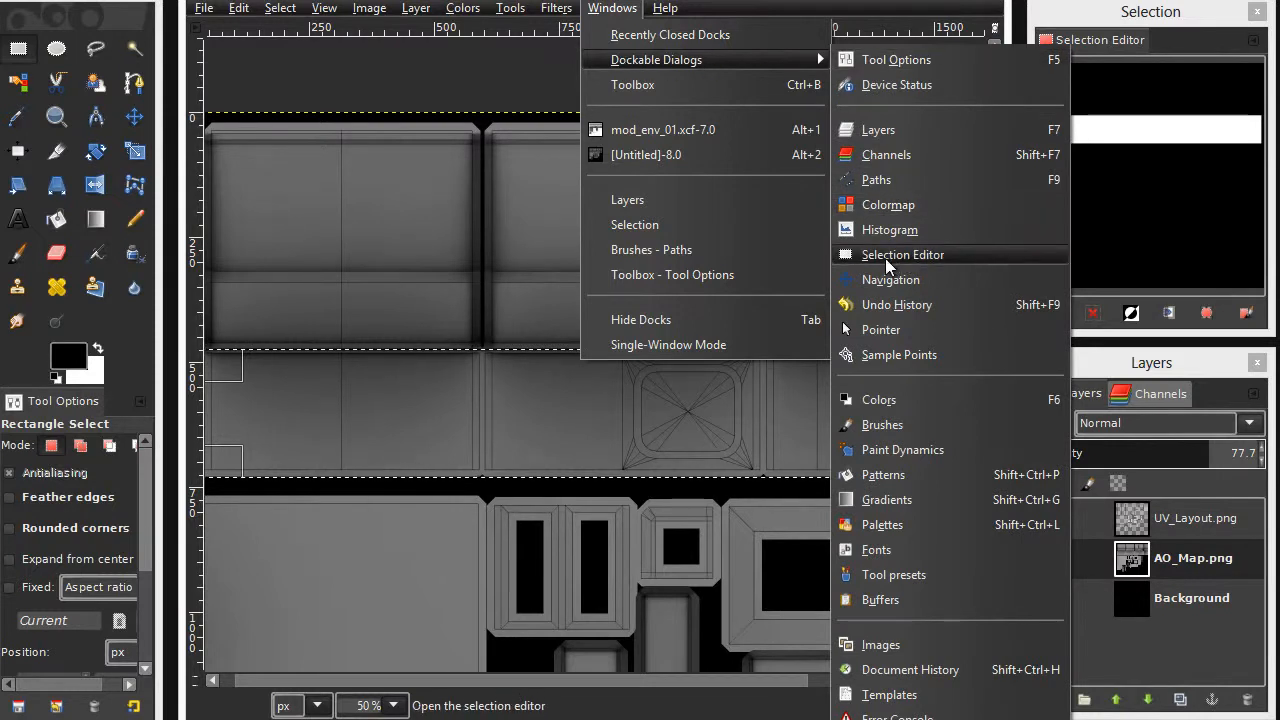
click(1105, 28)
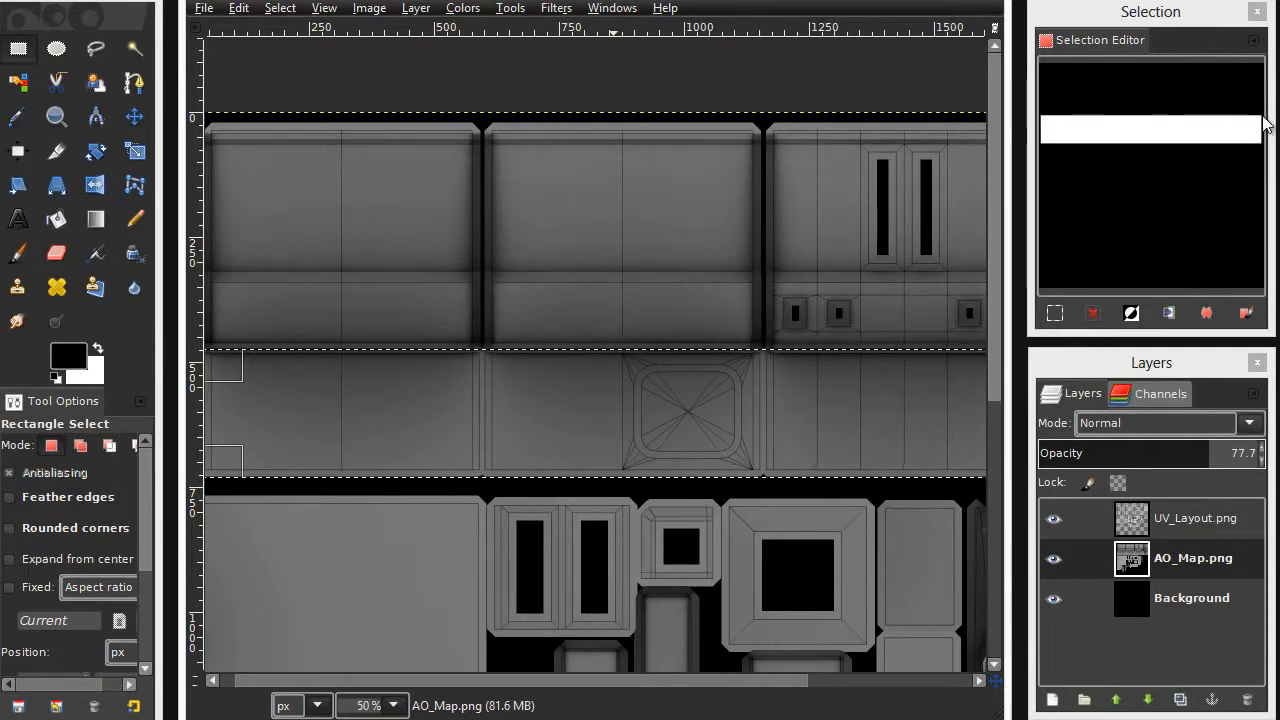
- Save the floor strip selection to a channel and name it Edge_Floor
click(1165, 314)
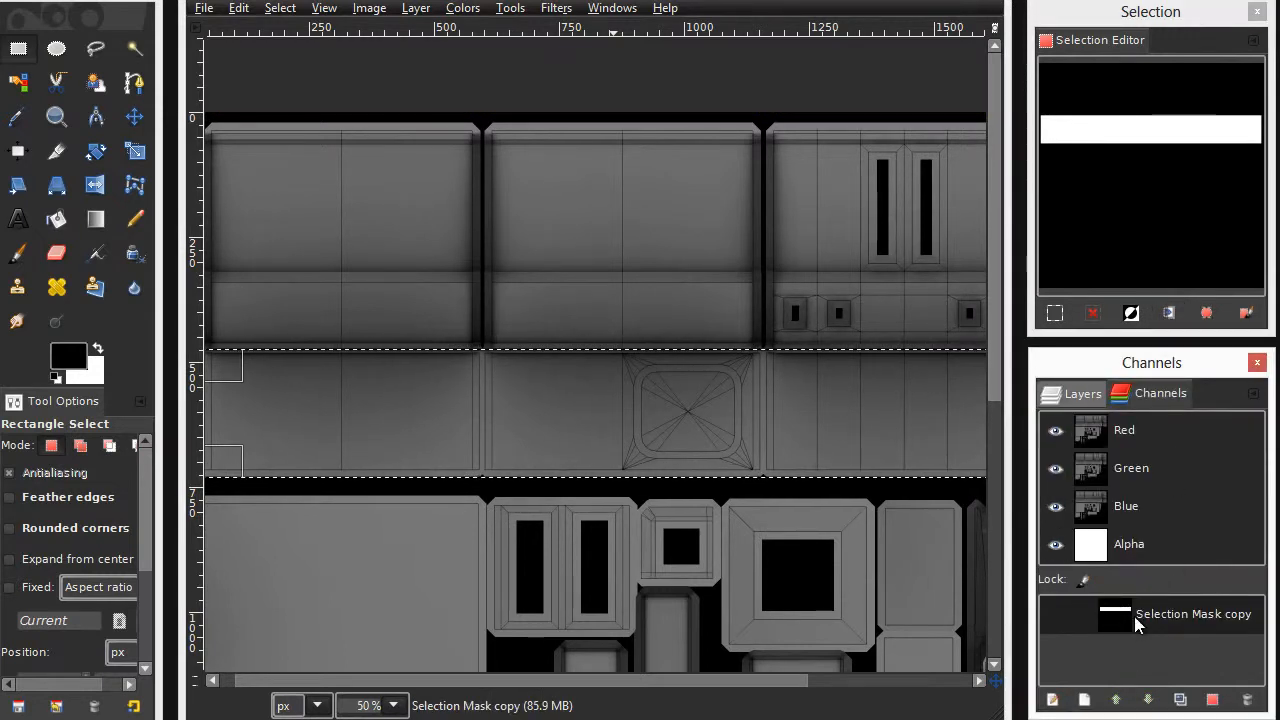
double_click(1165, 615)
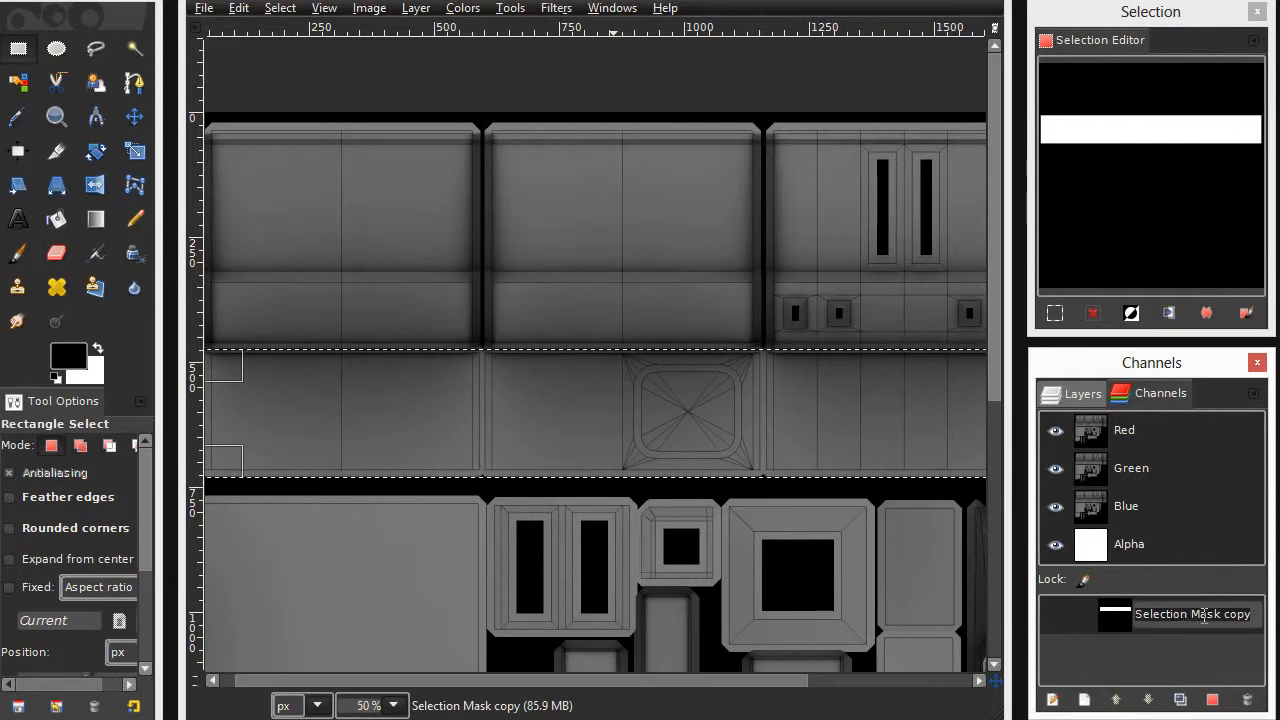
text(Ed)
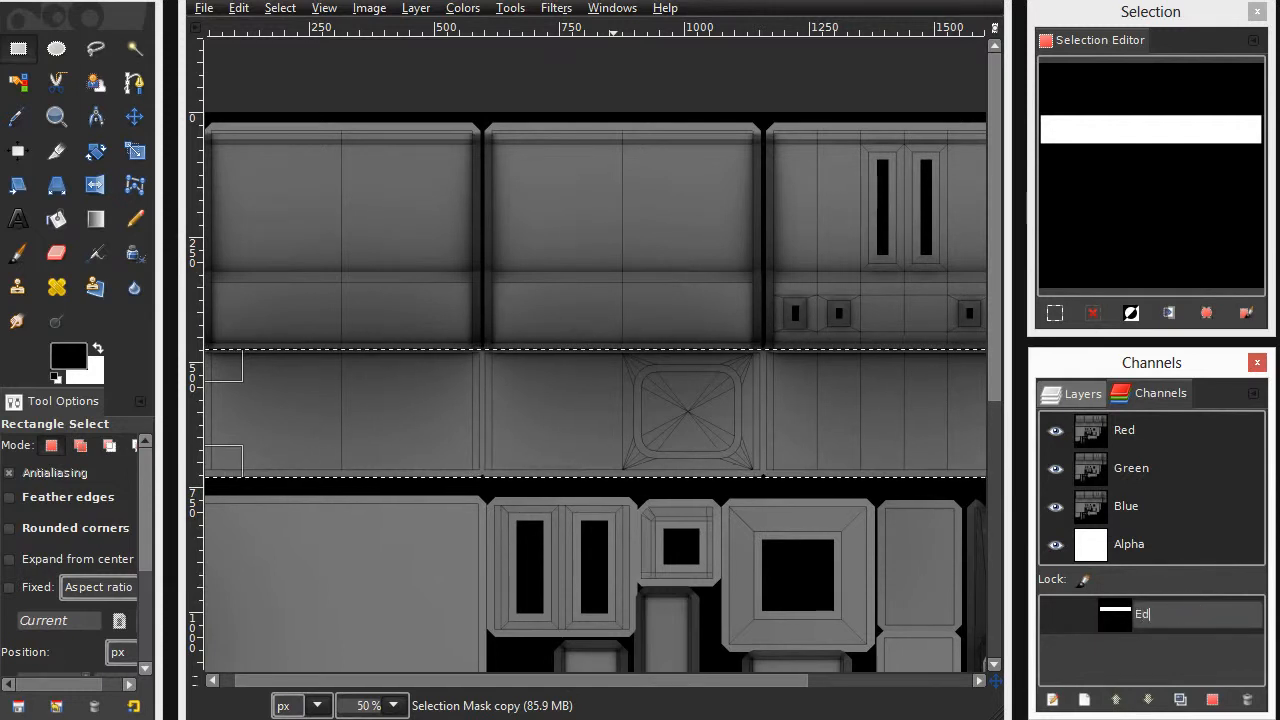
text(ge_Floor)
key(Return)
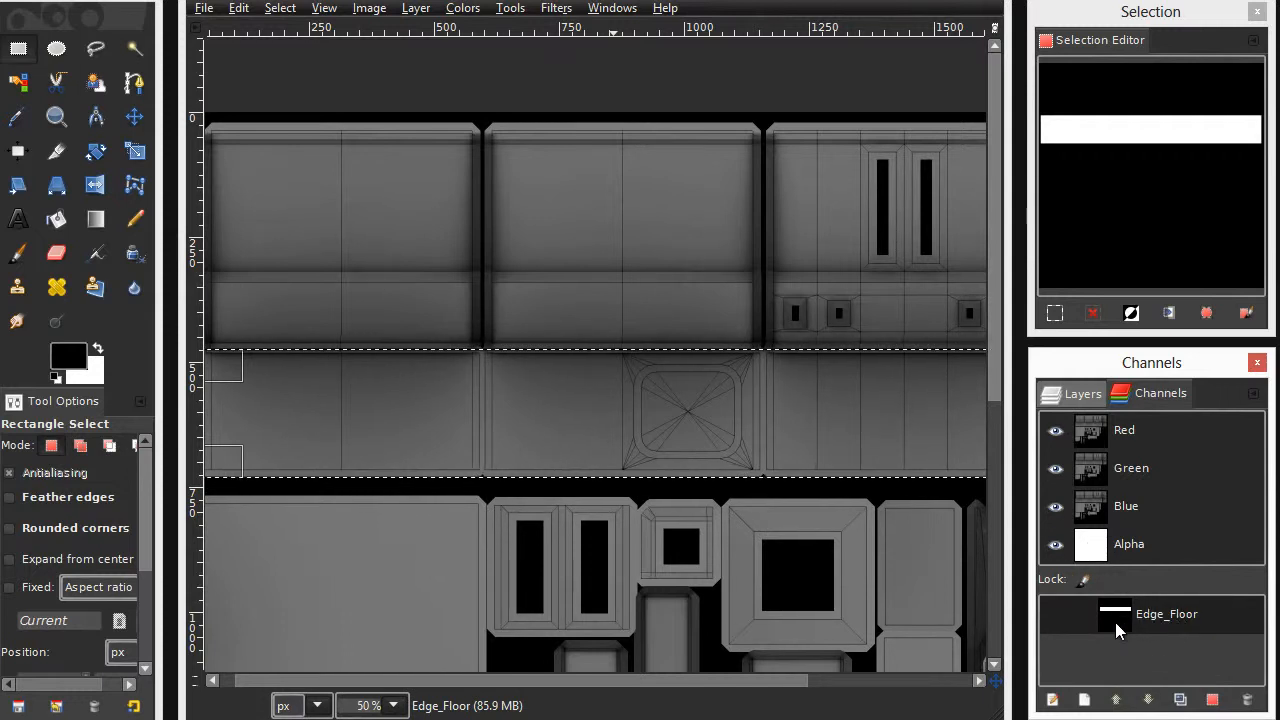
- Clear the selection and load it back from the Edge_Floor channel
click(674, 178)
ctrl+scroll(673, 265, down, 2)
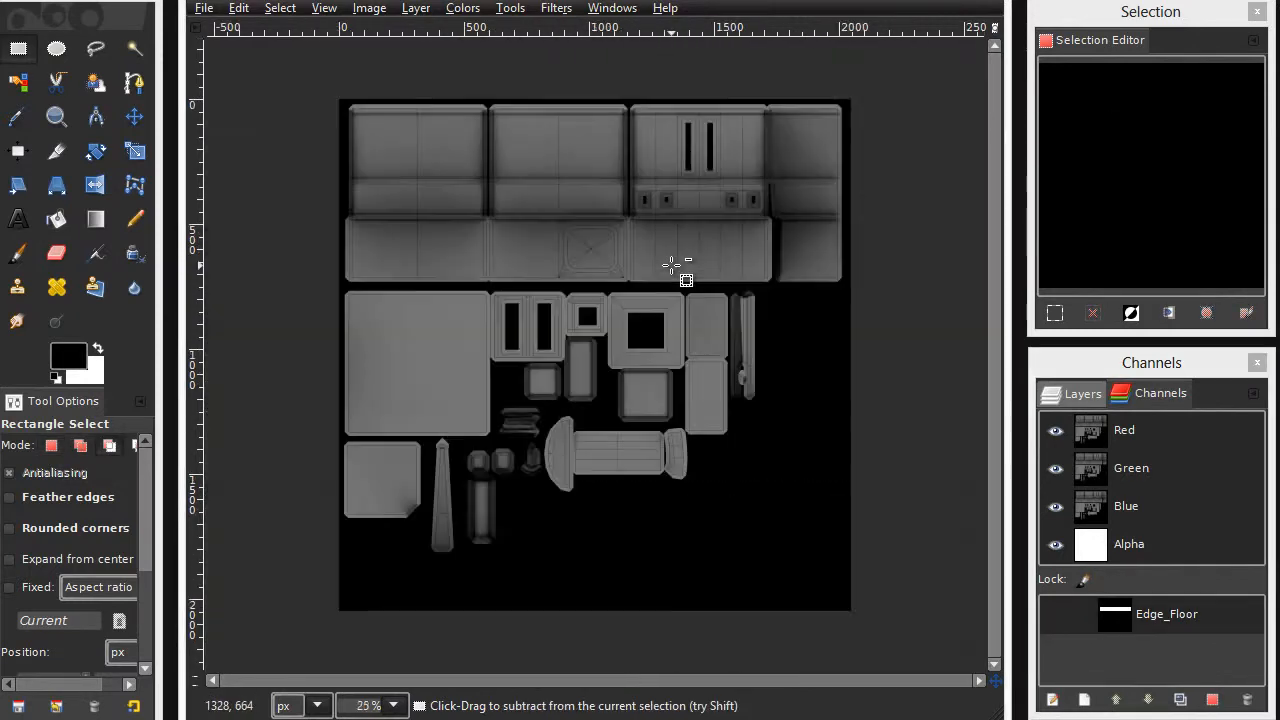
ctrl+scroll(673, 265, up, 2)
ctrl+scroll(675, 265, down, 1)
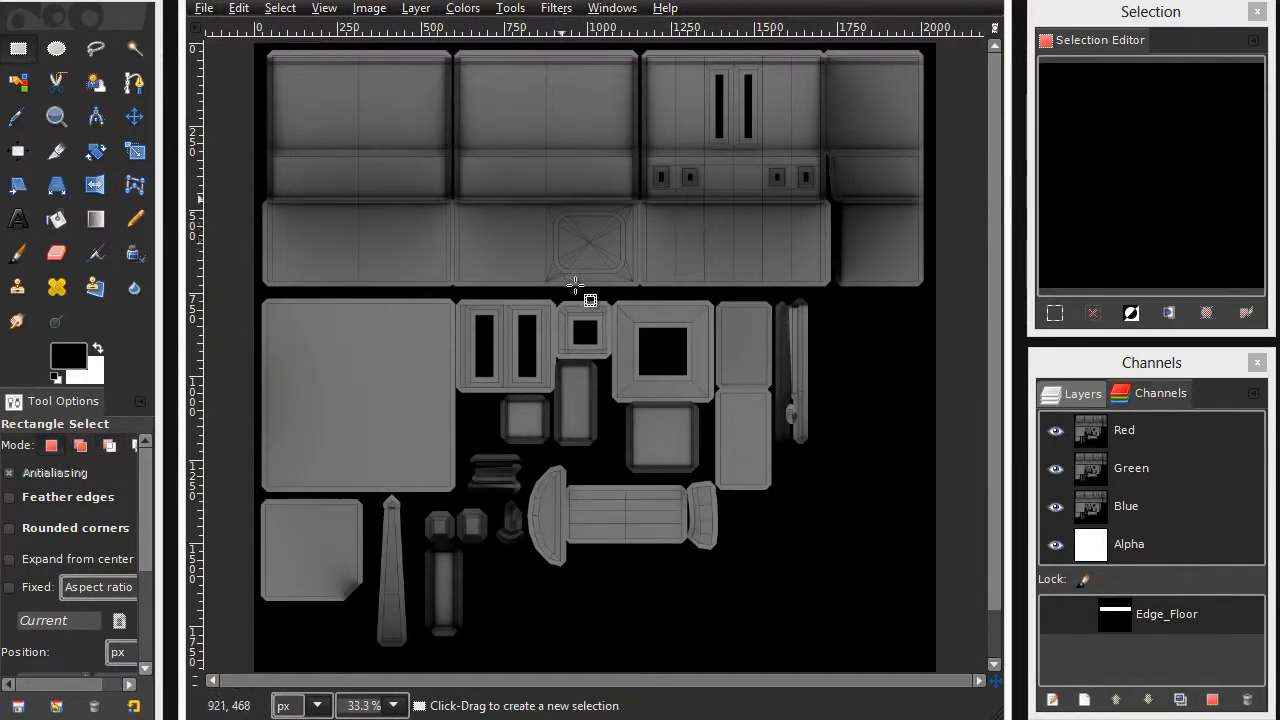
alt+click(1118, 618)
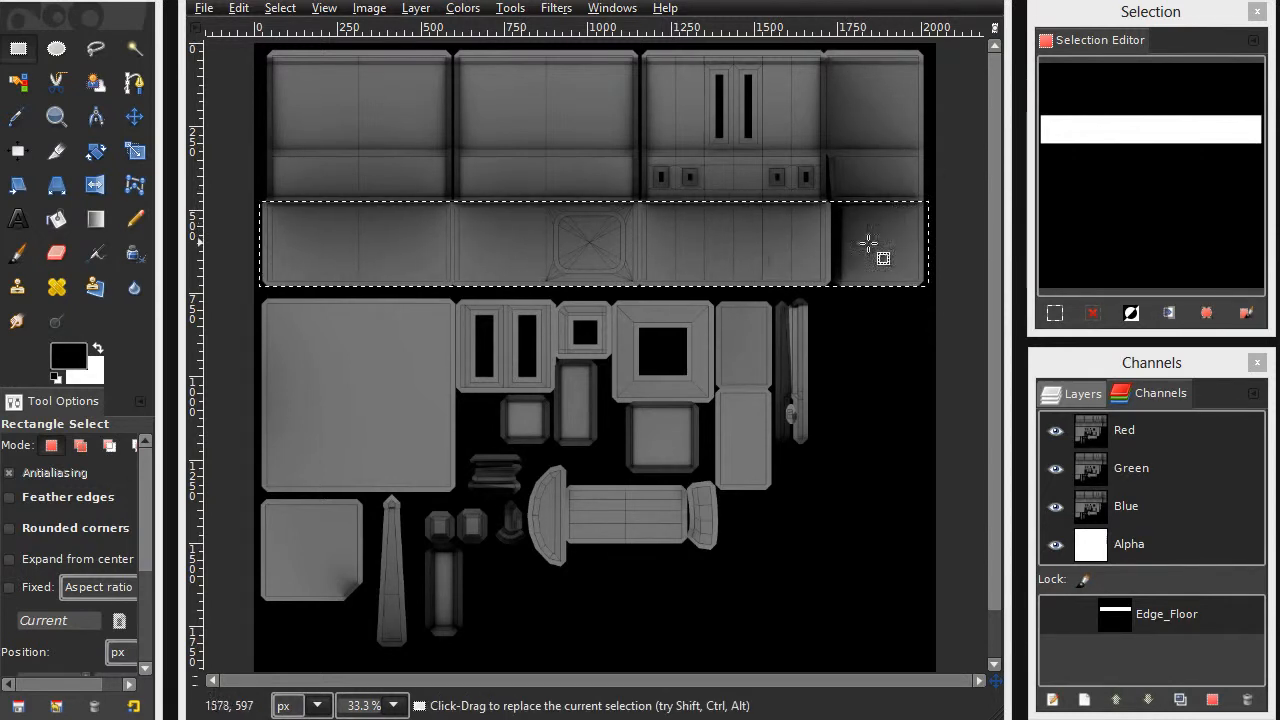
- Create a transparent 2048 by 2048 px layer named lFloor and place it directly below UV_Layout.png
click(1064, 394)
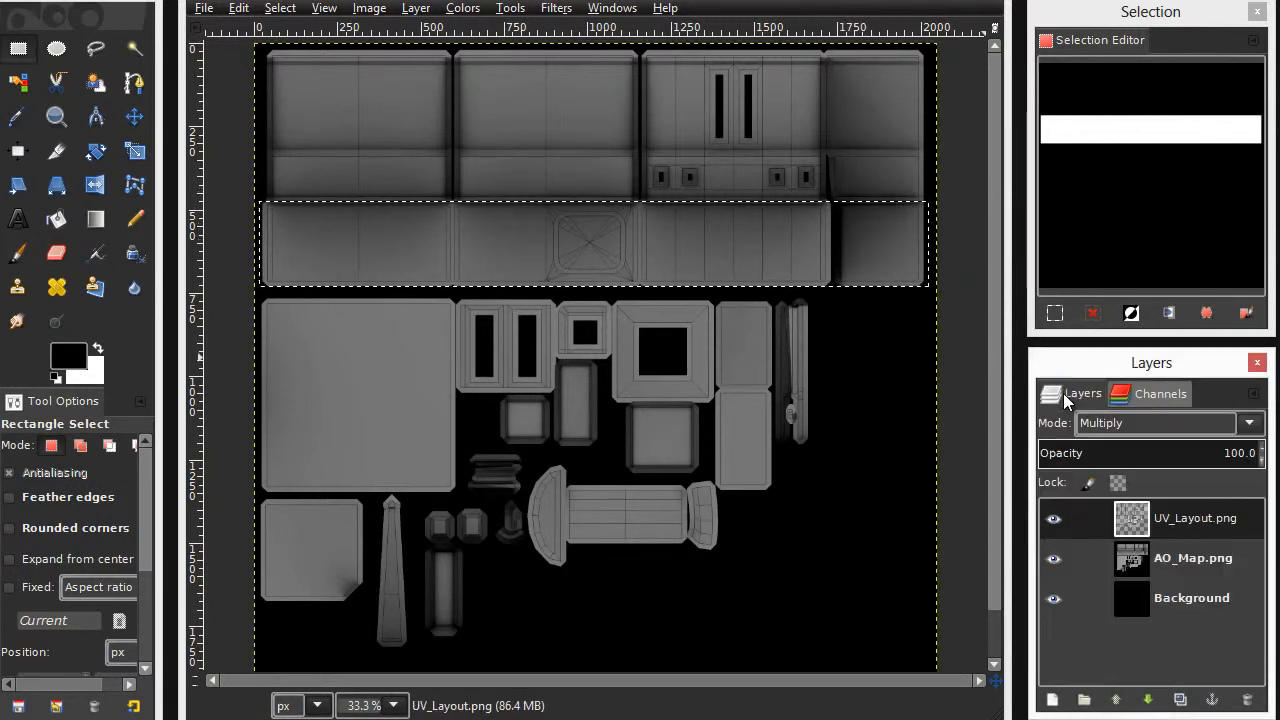
click(1053, 700)
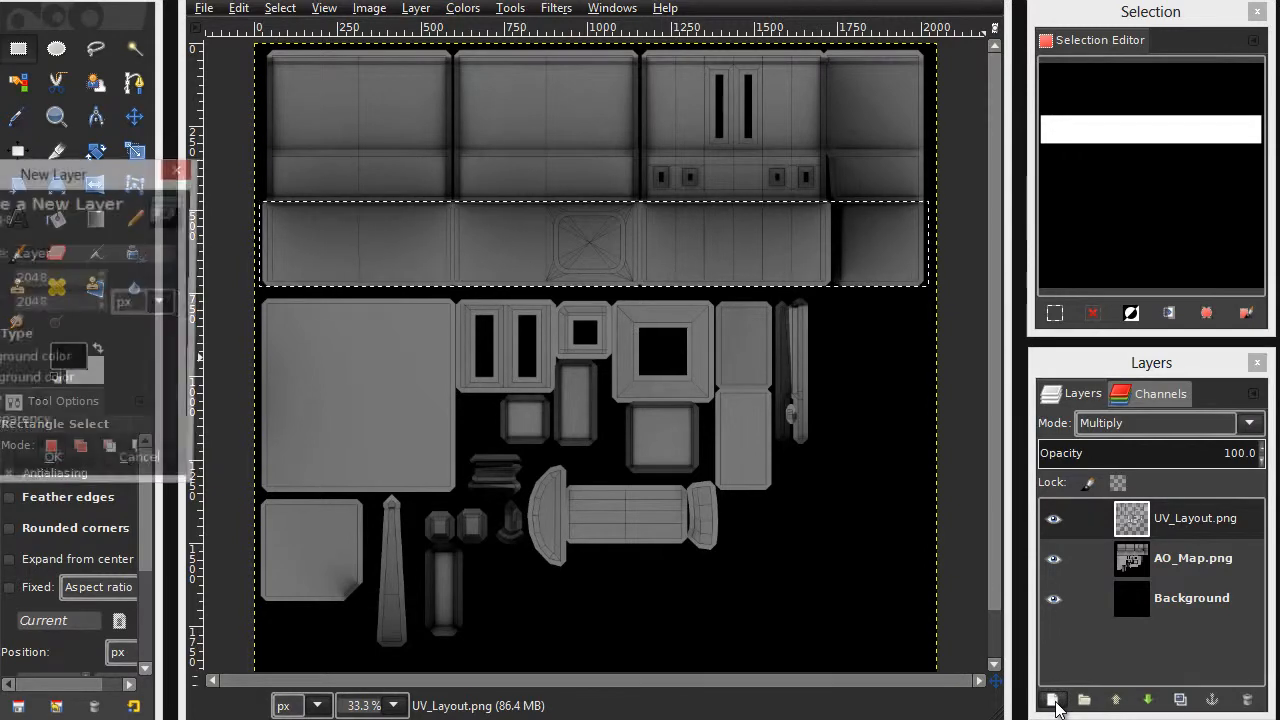
drag(110, 186, 711, 197)
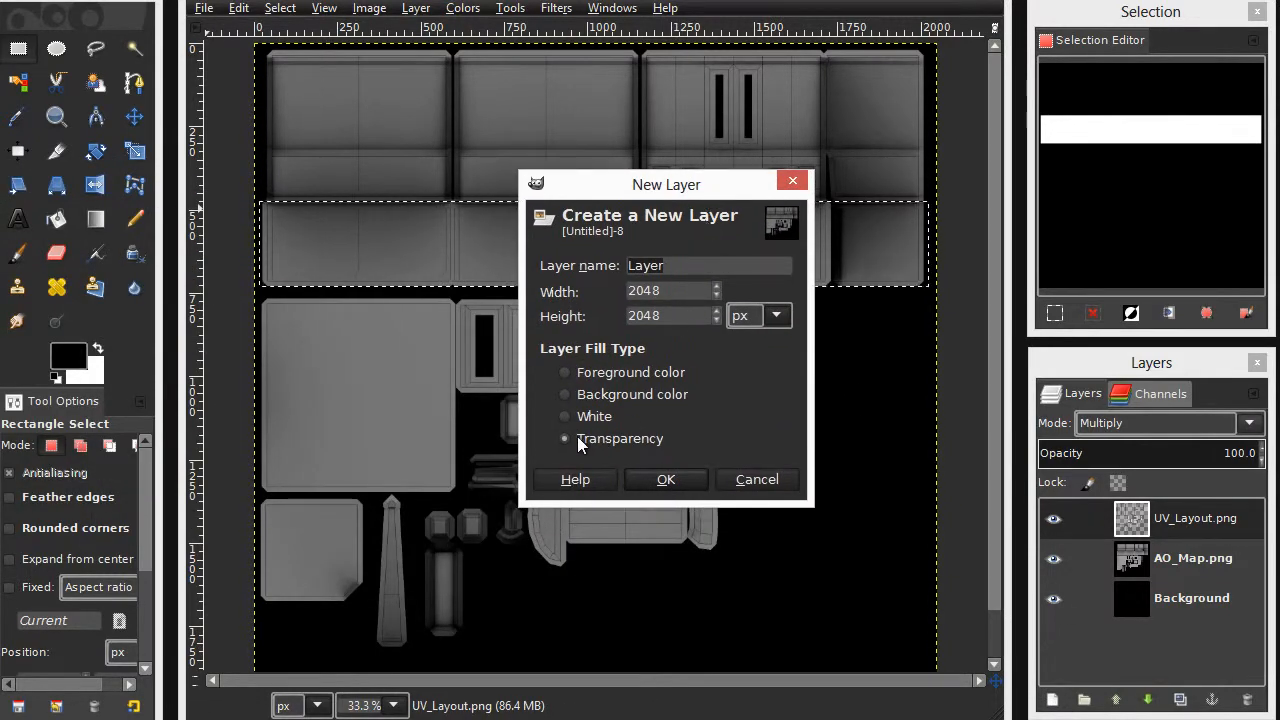
click(678, 264)
drag(631, 264, 697, 270)
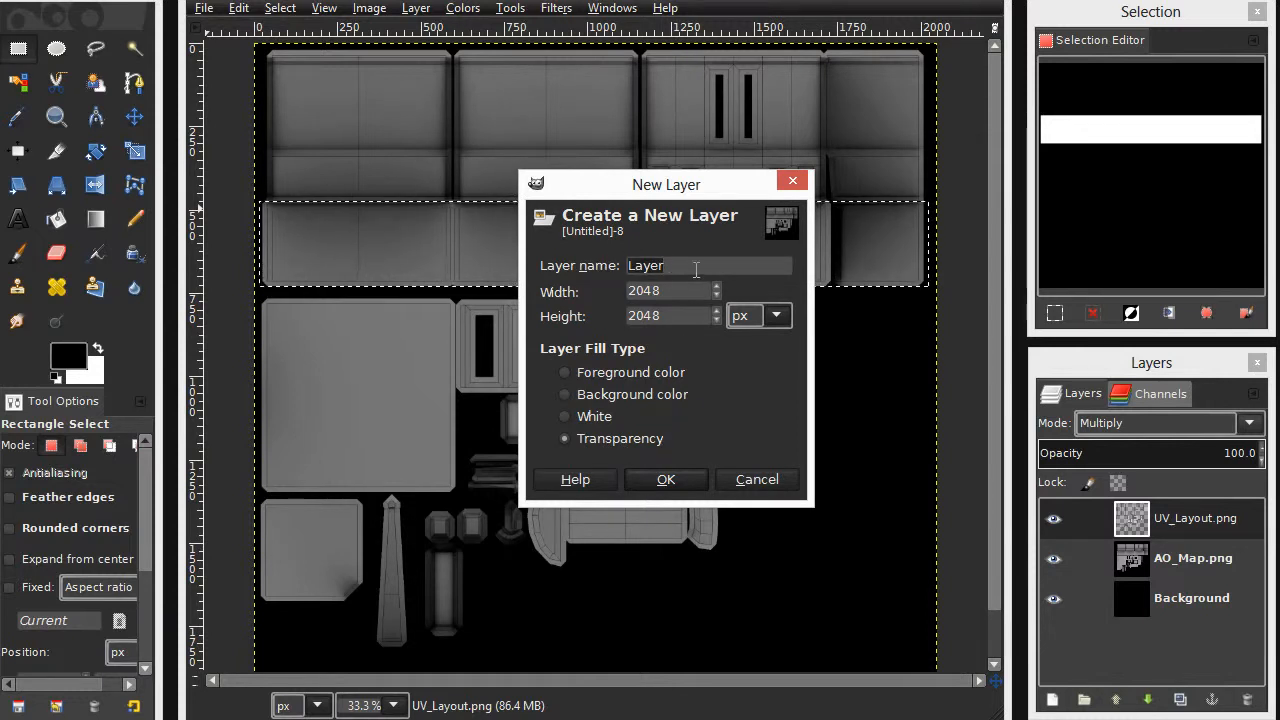
key(BackSpace)
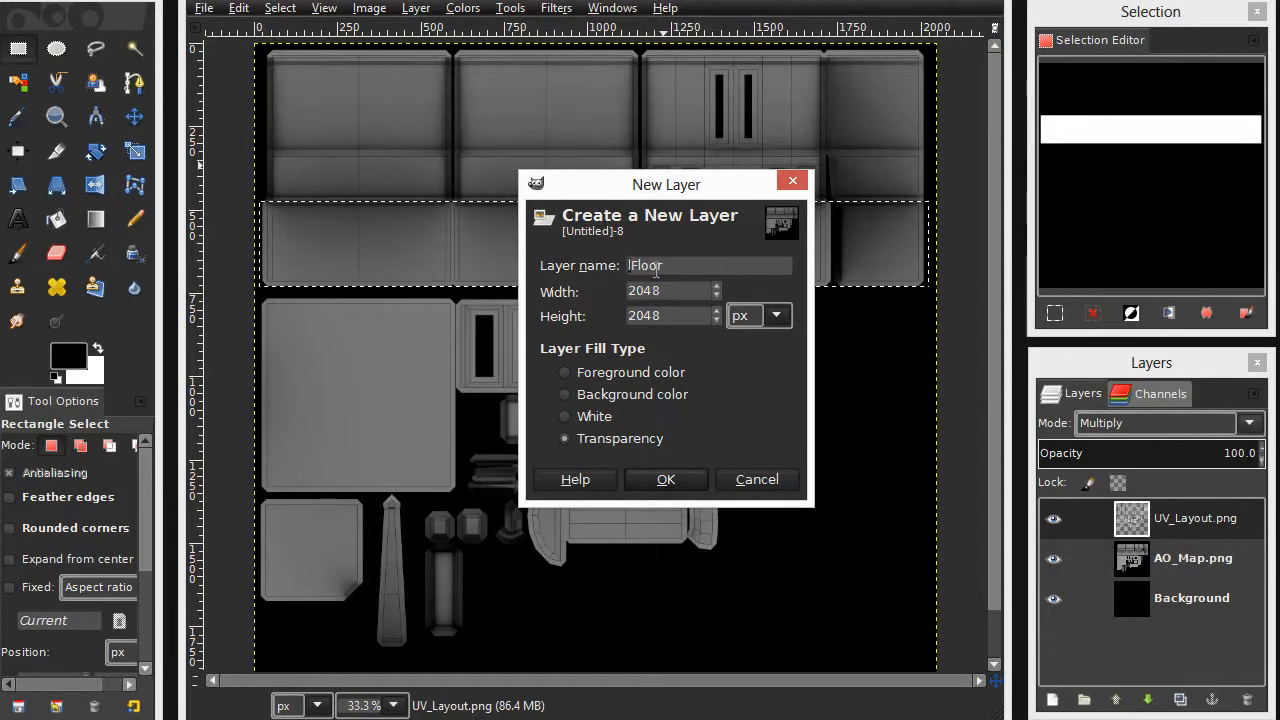
click(676, 481)
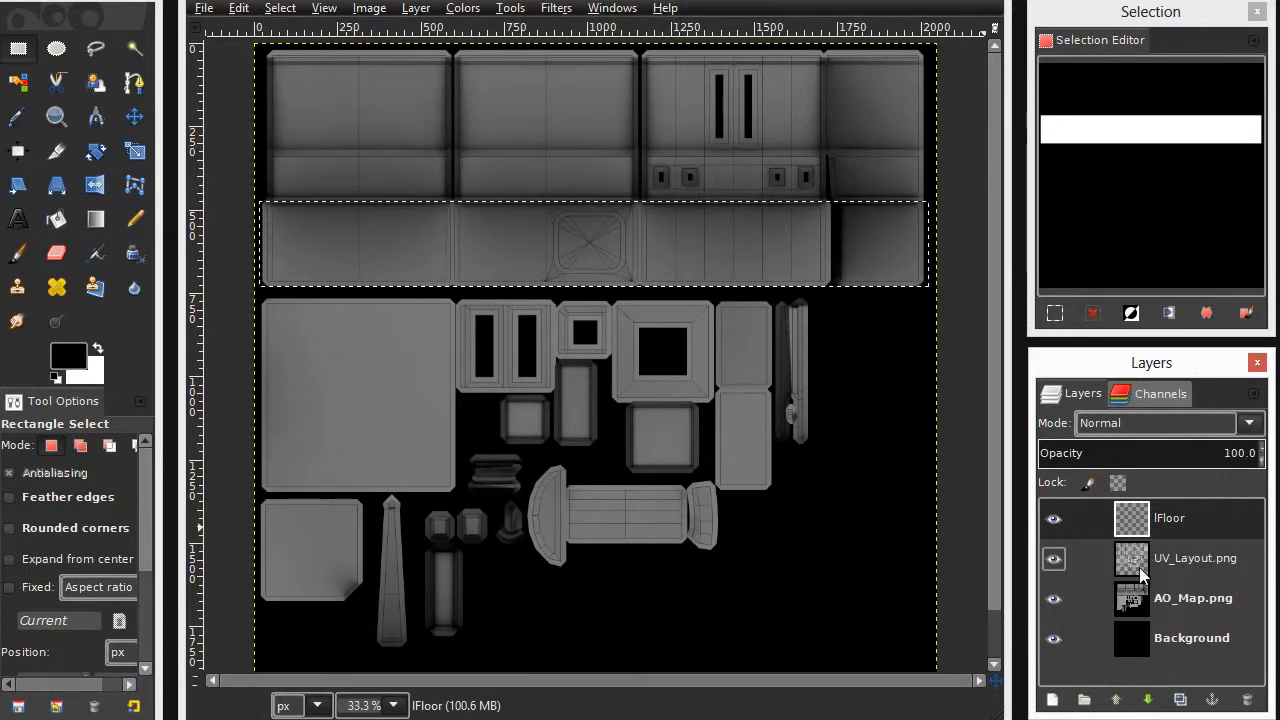
click(1148, 700)
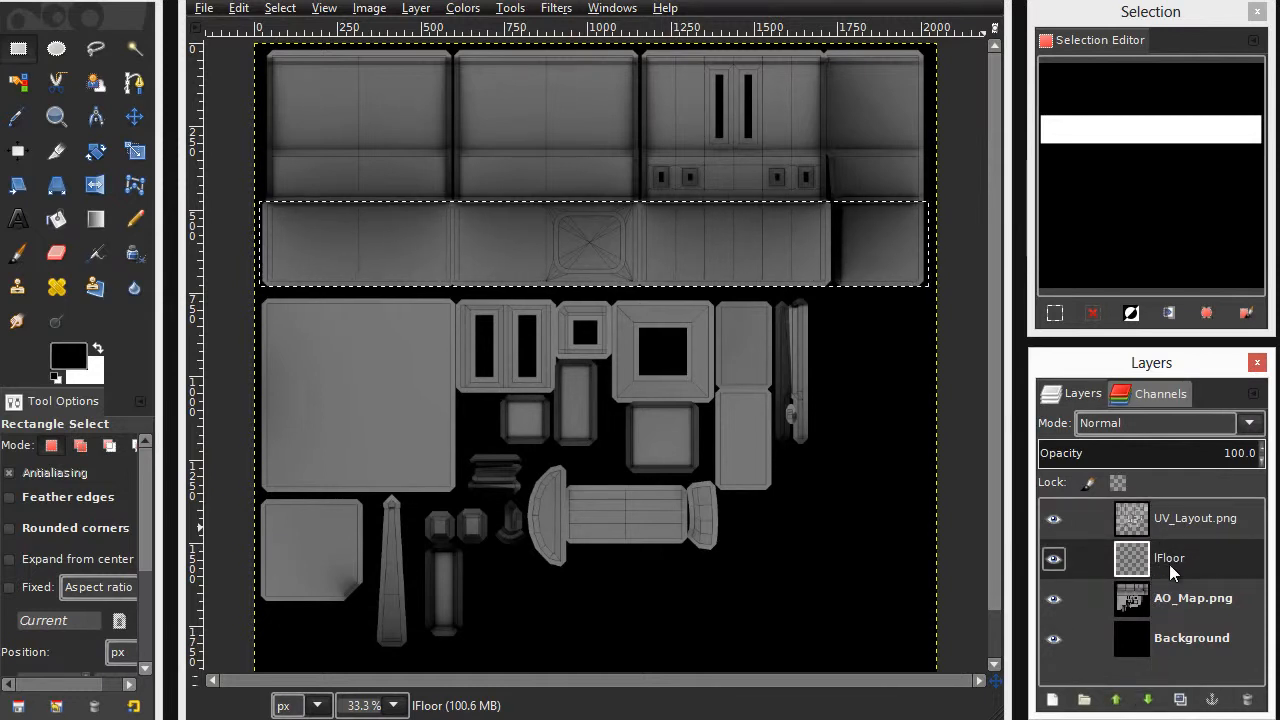
- Set the foreground color to 222222 and fill the selected floor strip on the lFloor layer with it
click(68, 356)
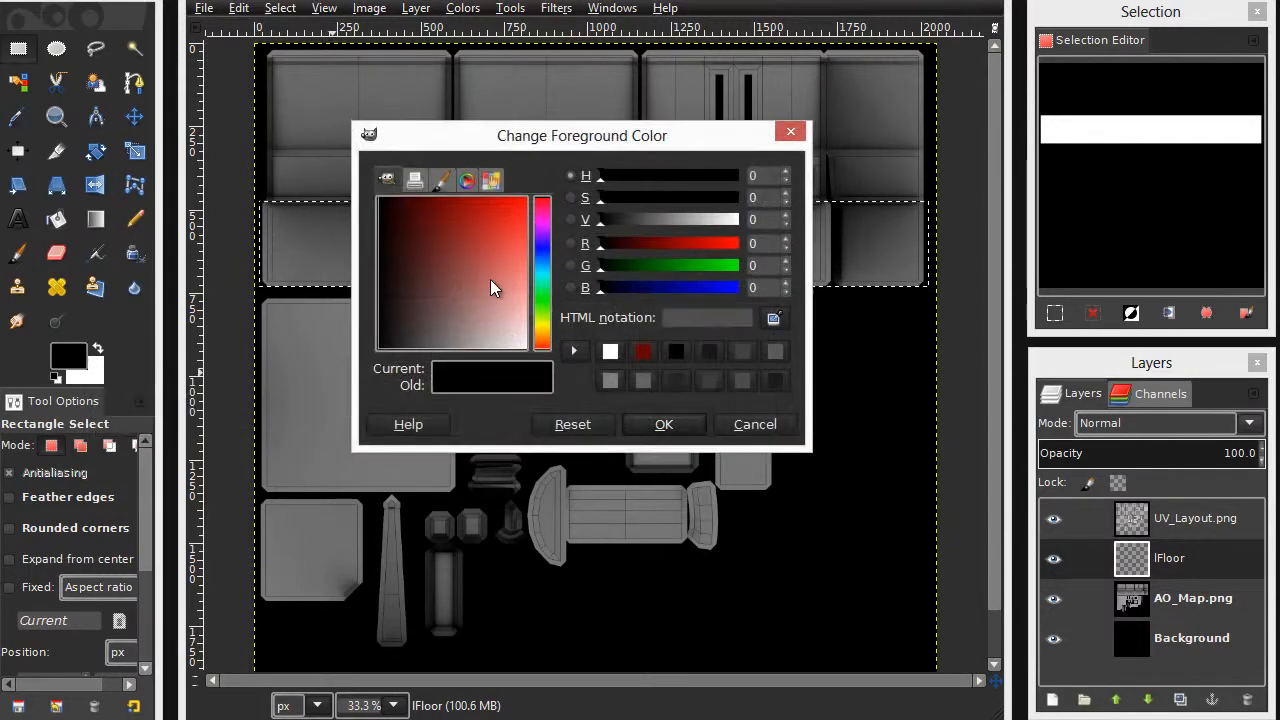
drag(441, 303, 397, 370)
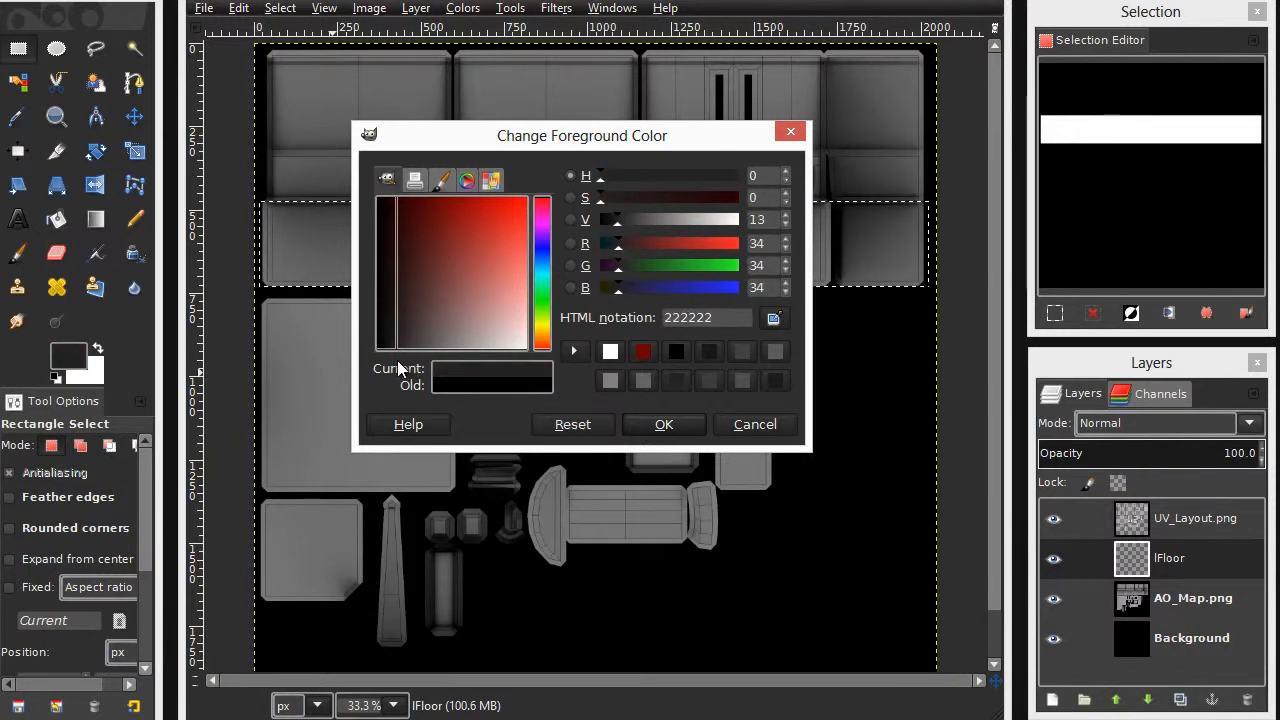
click(663, 426)
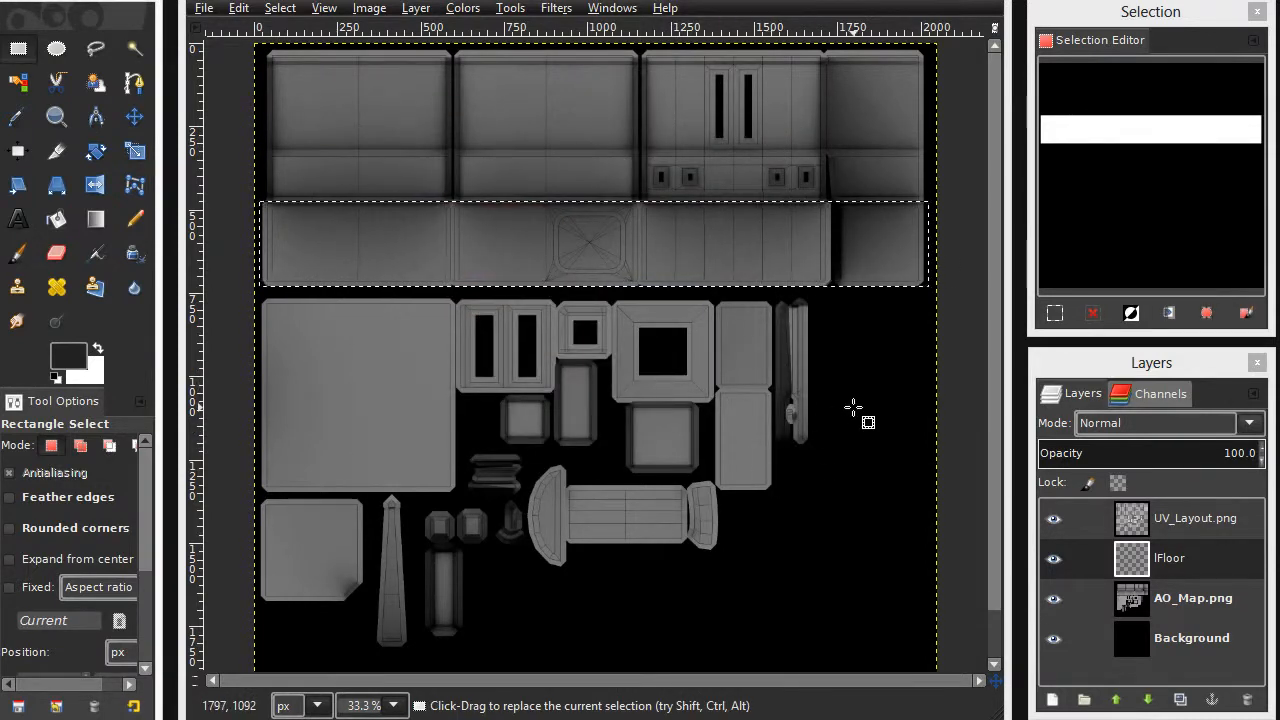
key(ctrl+comma)
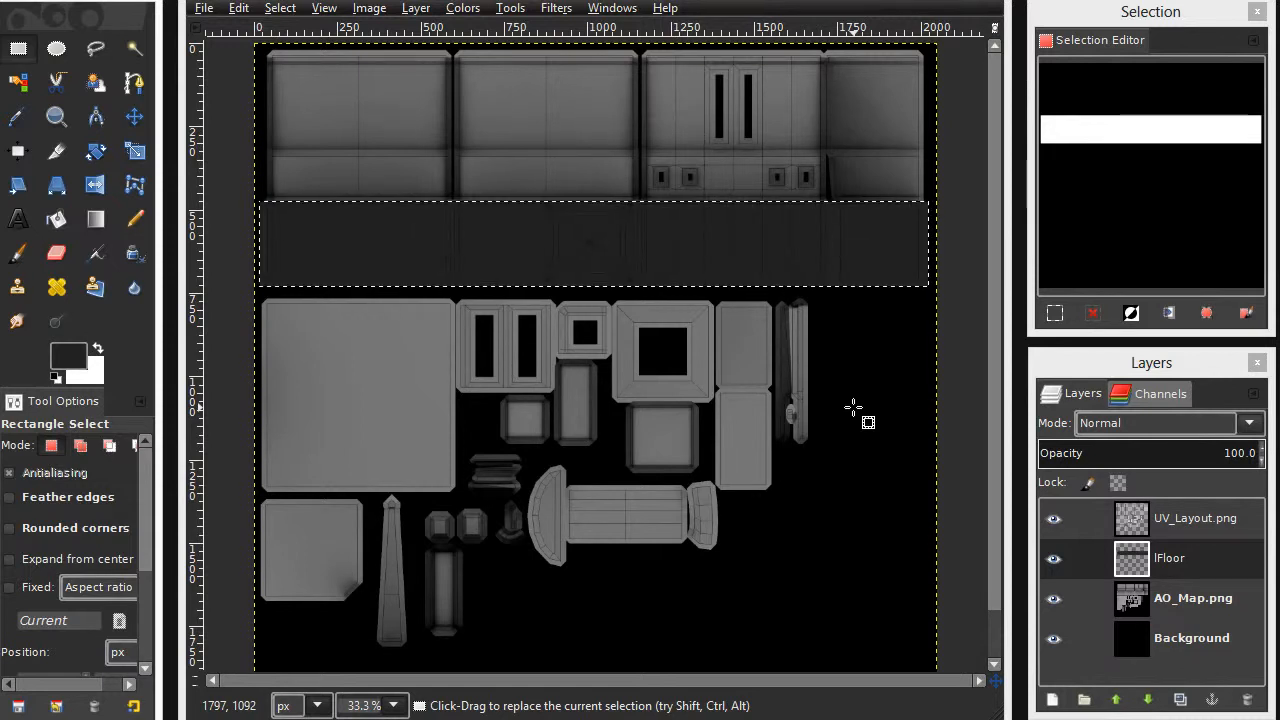